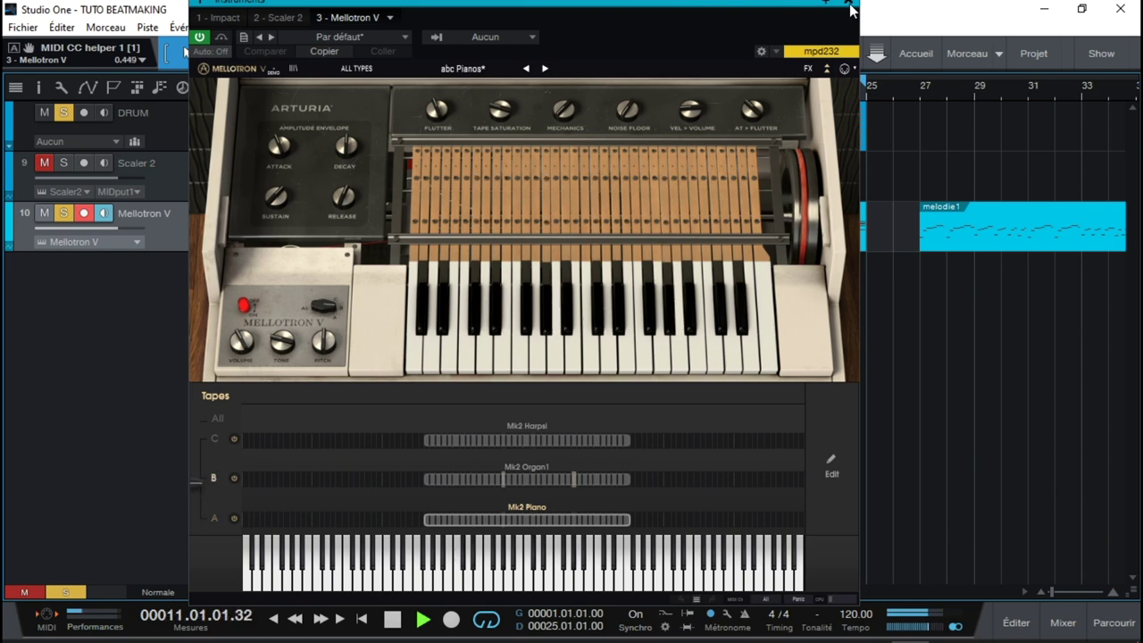
Consolidate the selected melodie1, melodie2 and progression d'accords events of the Mellotron V track into audio
{"action": "key", "text": "space"}
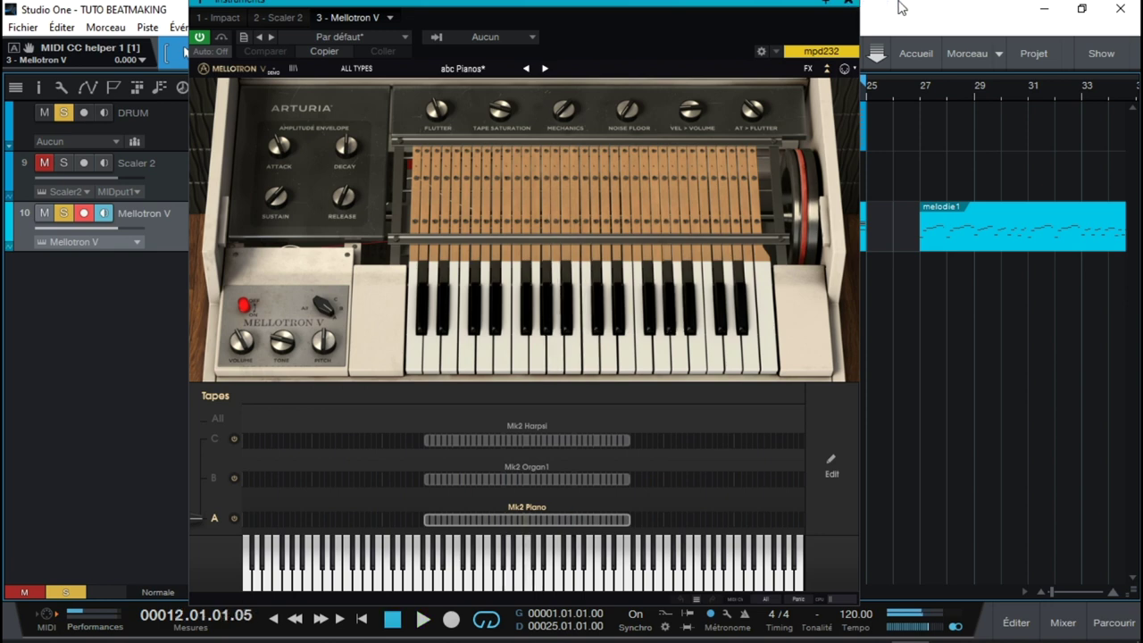
{"action": "left_click", "coordinate": [853, 5]}
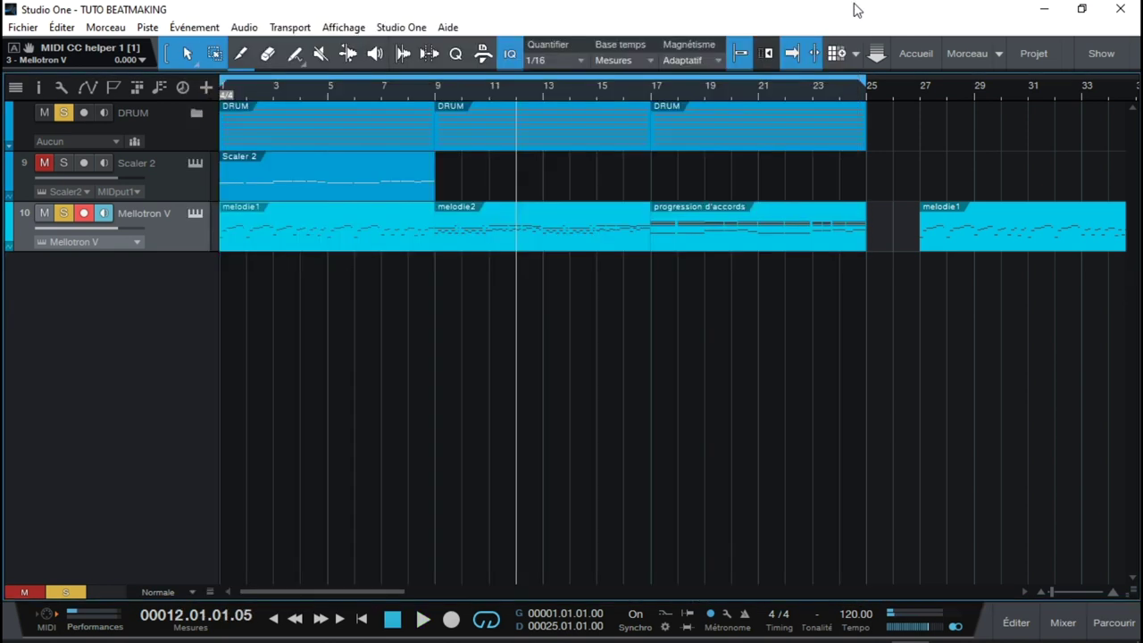
{"action": "key", "text": "Home"}
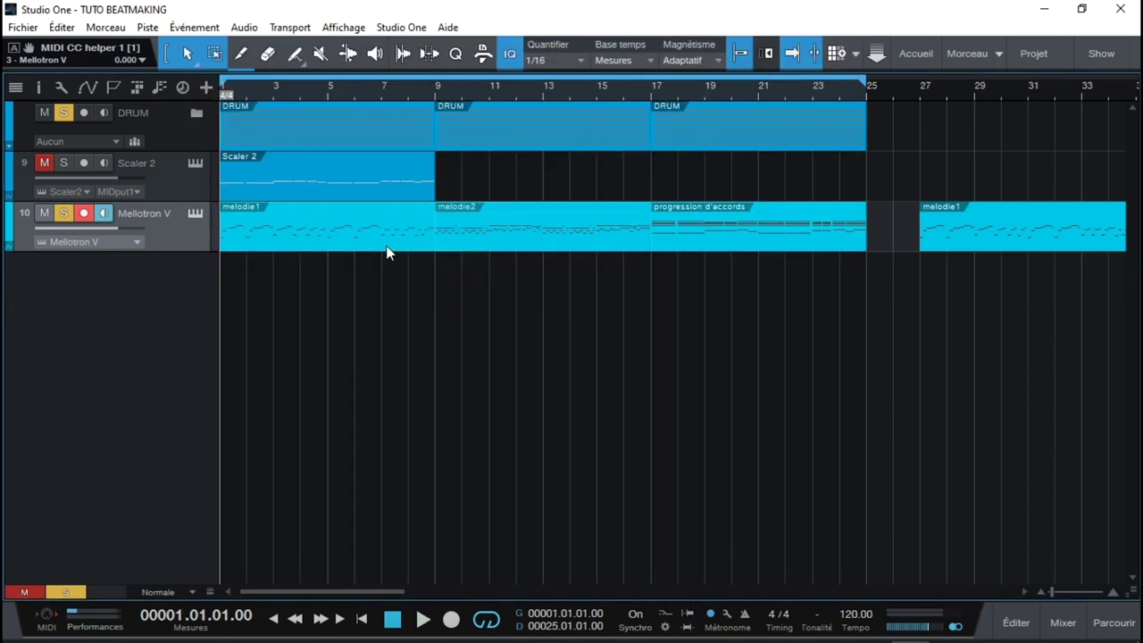
{"action": "right_click", "coordinate": [505, 240]}
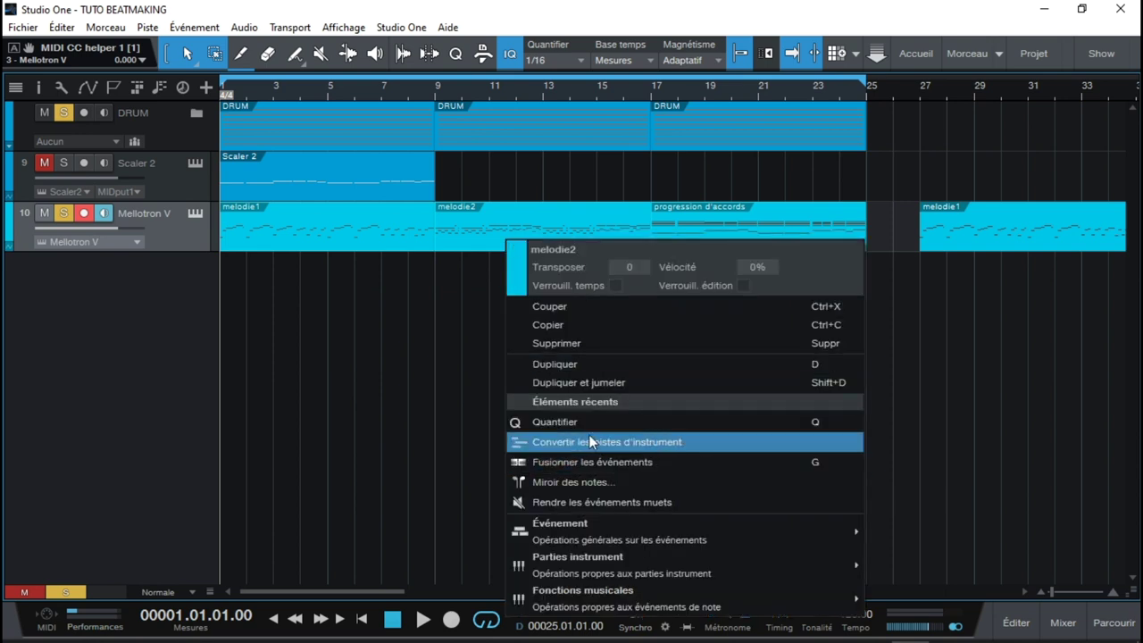
{"action": "mouse_move", "coordinate": [612, 538]}
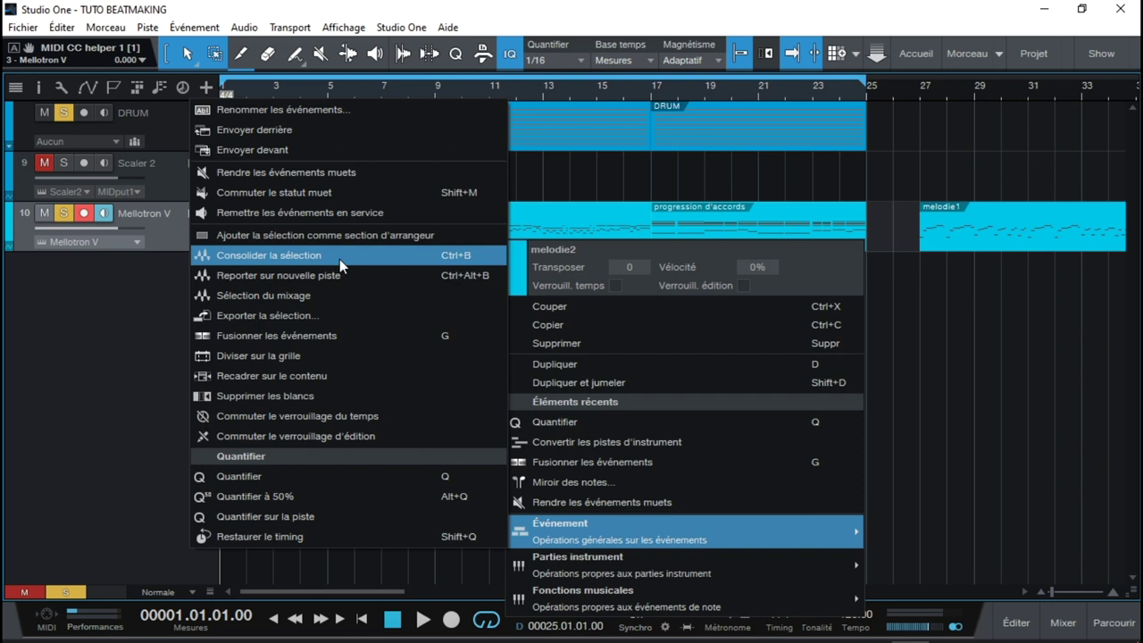
{"action": "left_click", "coordinate": [339, 259]}
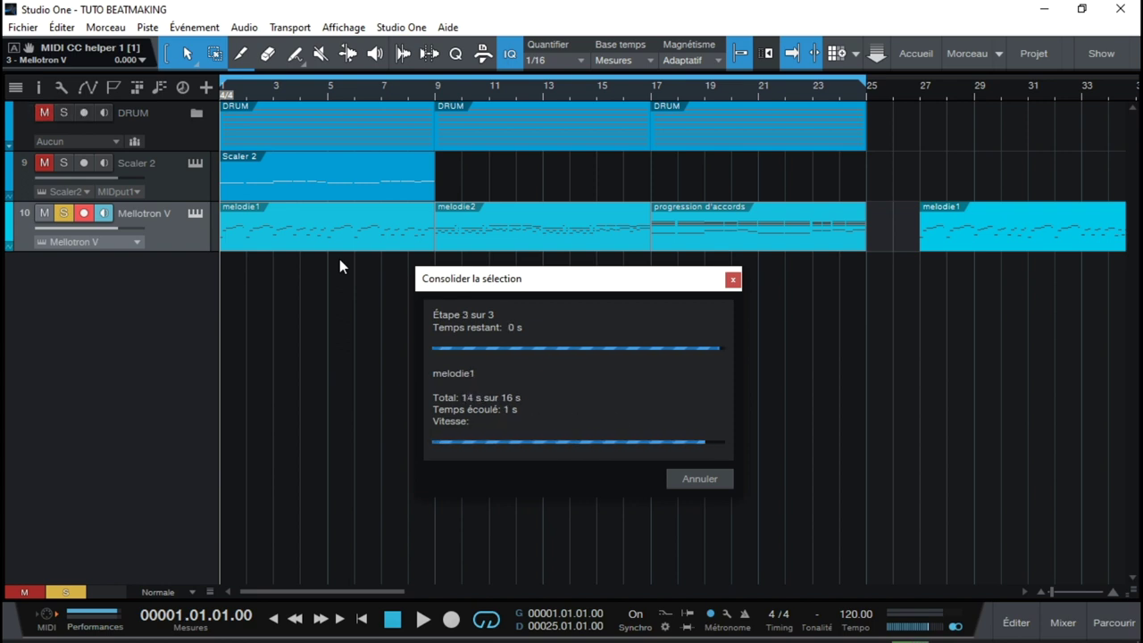
Unmute the three original events on the Mellotron V instrument track and finish the modulation recording over them
{"action": "left_click_drag", "start_coordinate": [900, 228], "coordinate": [216, 231]}
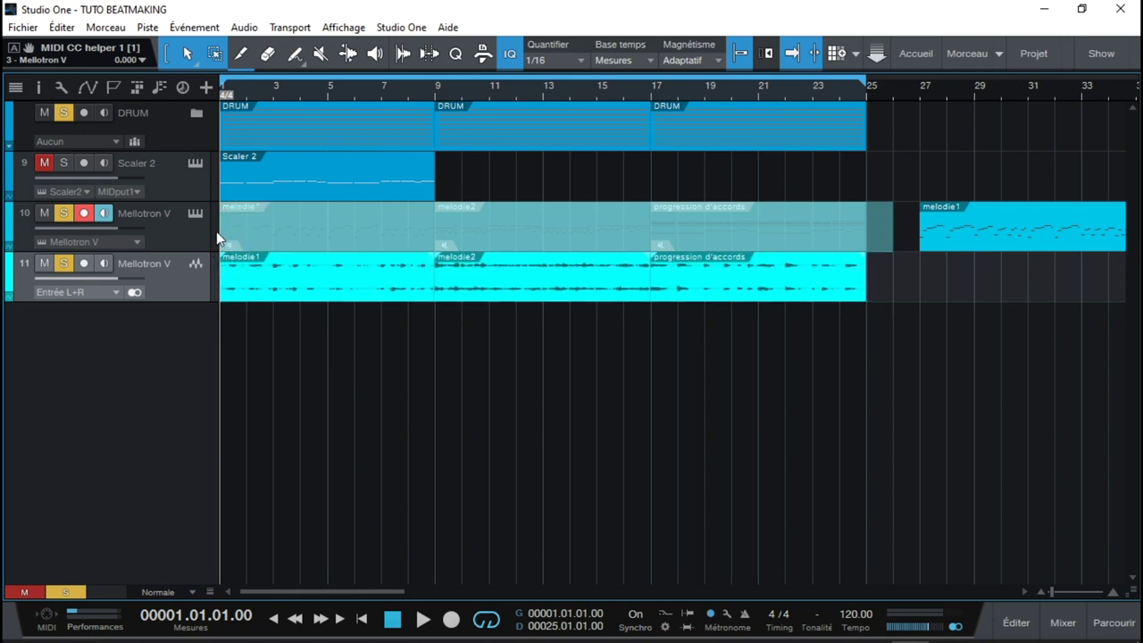
{"action": "right_click", "coordinate": [276, 225]}
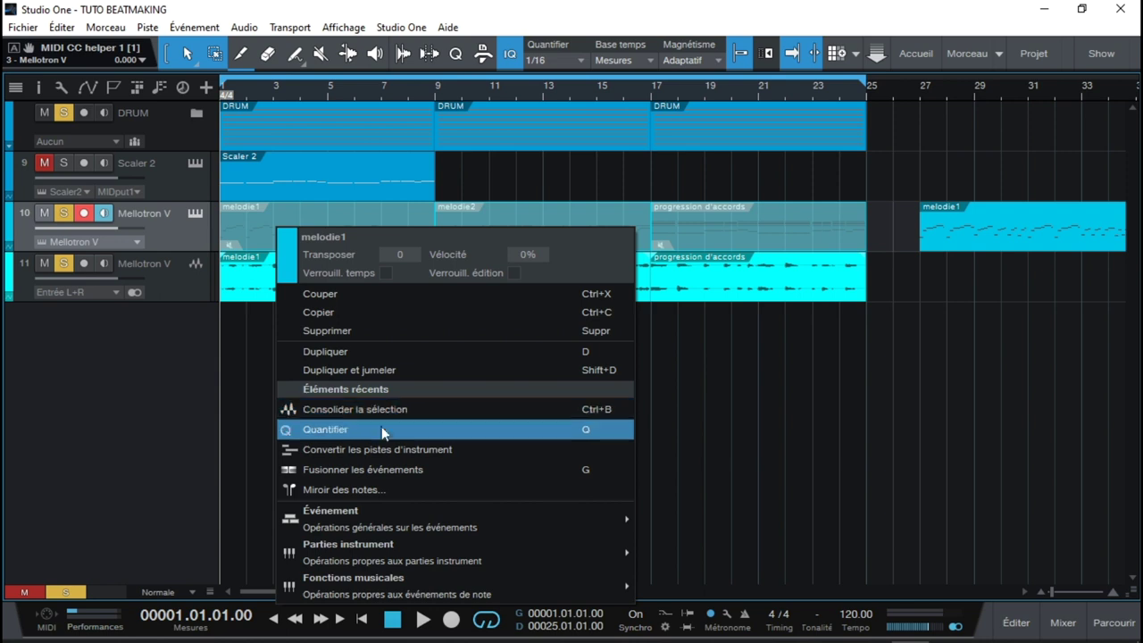
{"action": "mouse_move", "coordinate": [402, 518]}
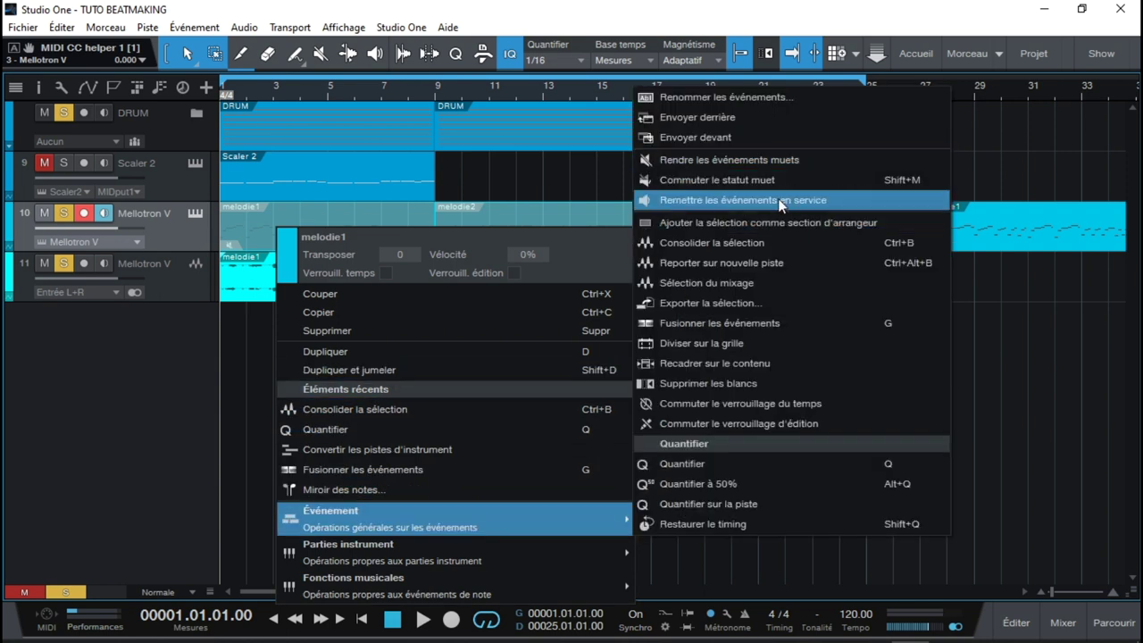
{"action": "left_click", "coordinate": [778, 201]}
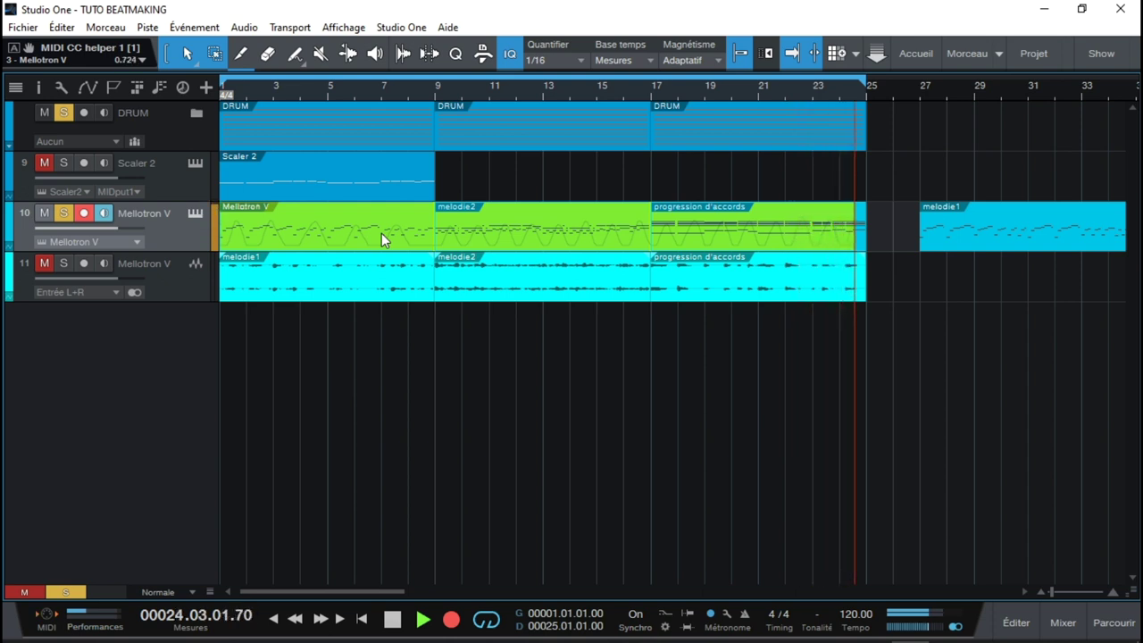
{"action": "key", "text": "space"}
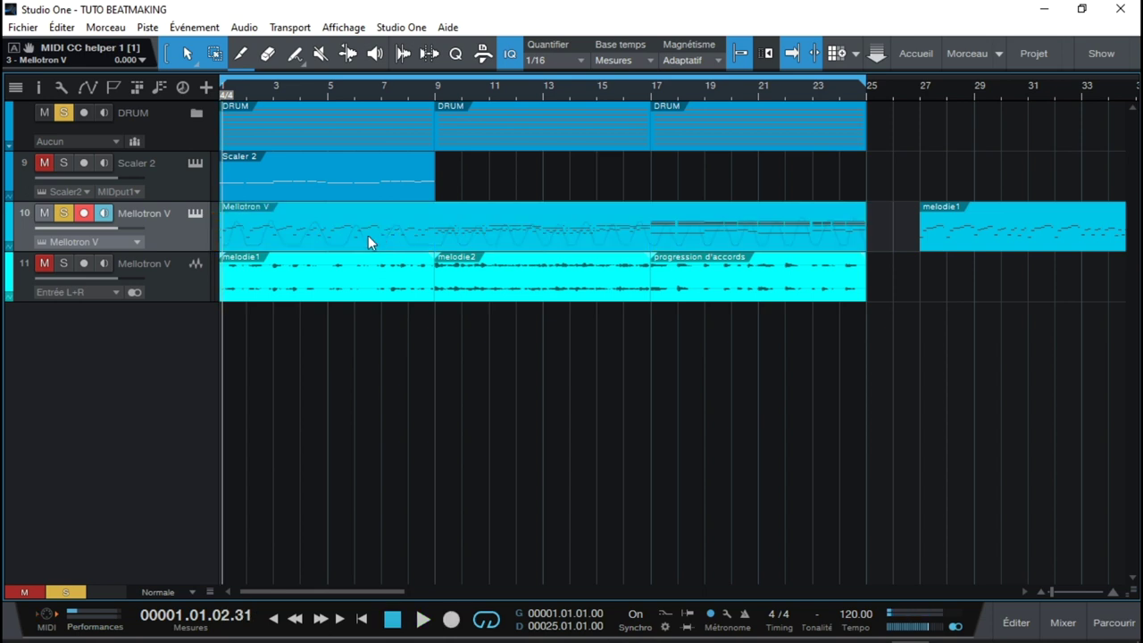
Play back the recorded Mellotron V part while watching the tape selector in the instrument, and stop playback
{"action": "key", "text": "space"}
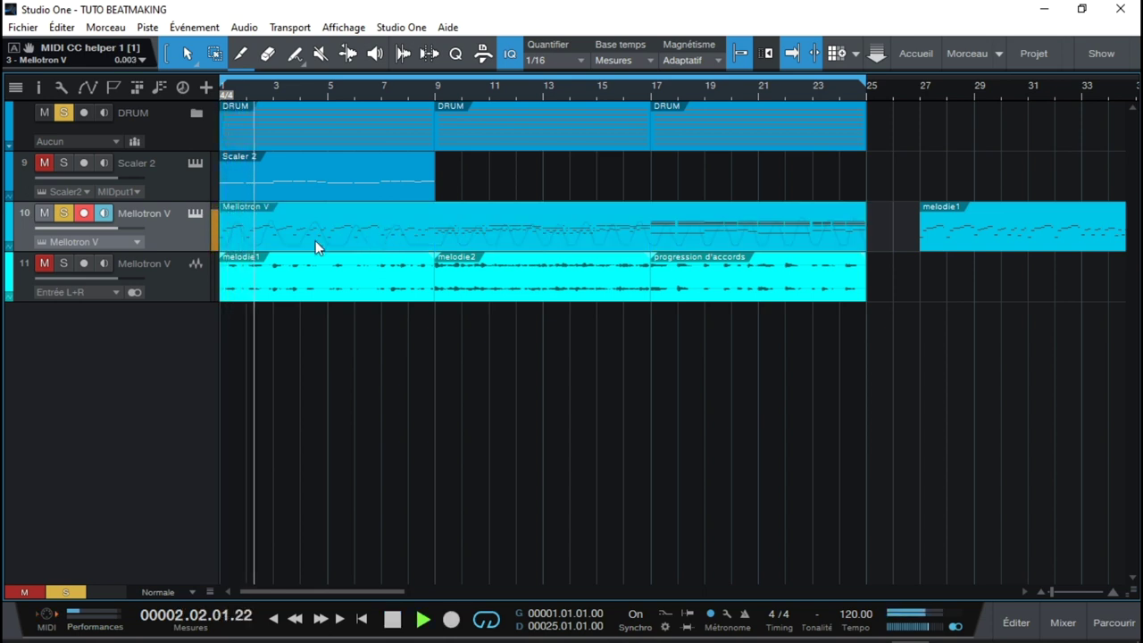
{"action": "left_click", "coordinate": [194, 215]}
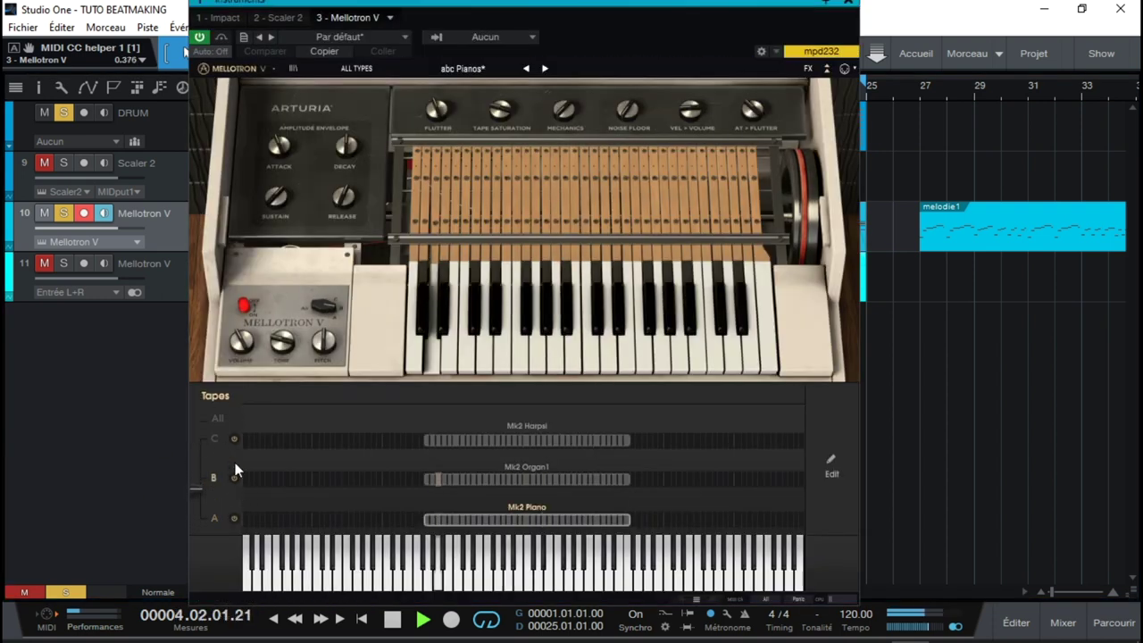
{"action": "left_click", "coordinate": [212, 478]}
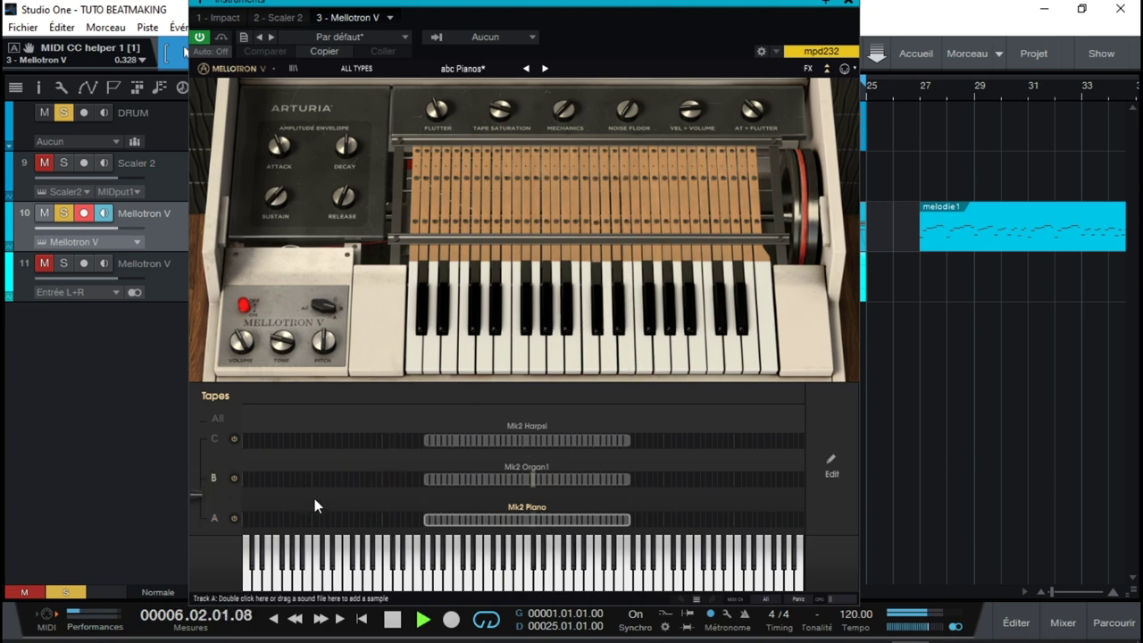
{"action": "left_click", "coordinate": [846, 3]}
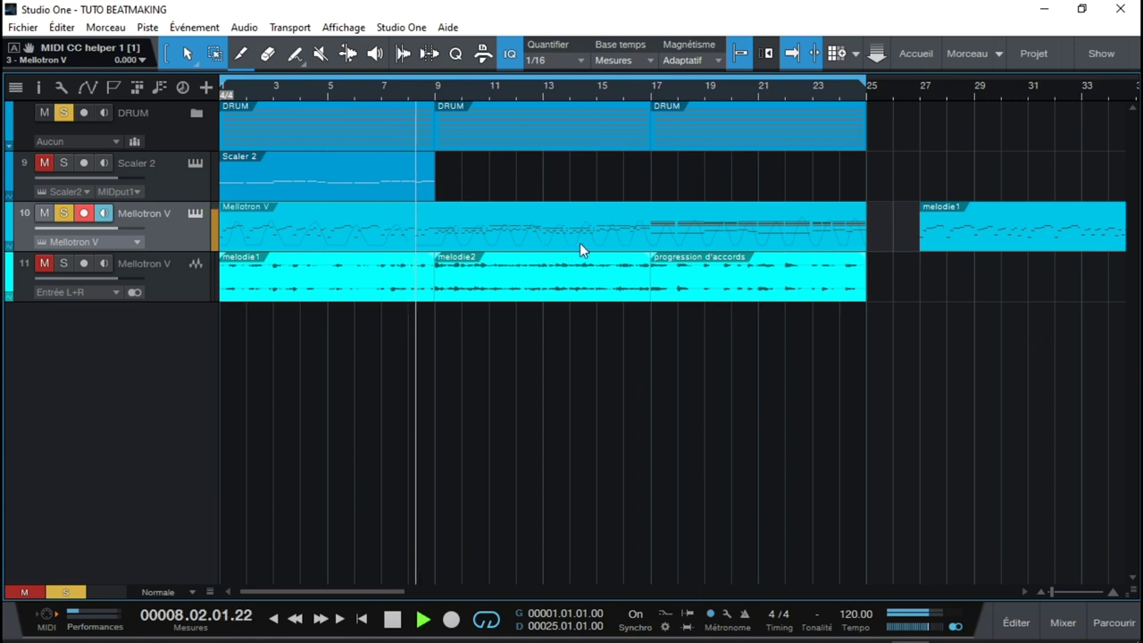
{"action": "key", "text": "space"}
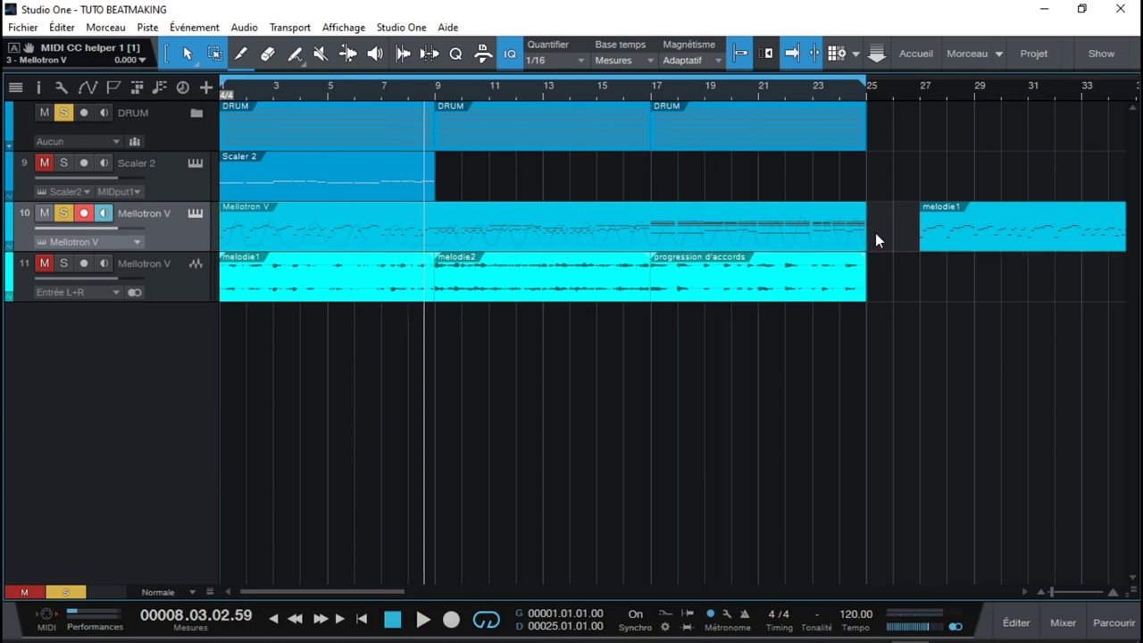
Consolidate the recorded Mellotron V event spanning bars 1 to 25 into a second audio track
{"action": "left_click_drag", "start_coordinate": [875, 235], "coordinate": [425, 235]}
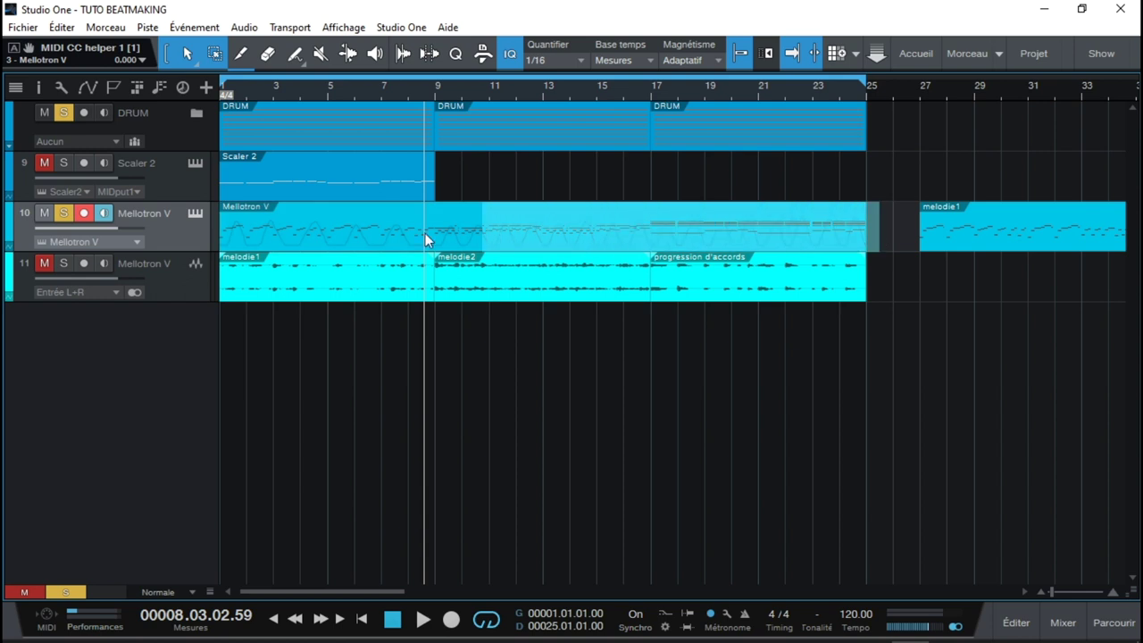
{"action": "left_click", "coordinate": [223, 235]}
{"action": "right_click", "coordinate": [307, 241]}
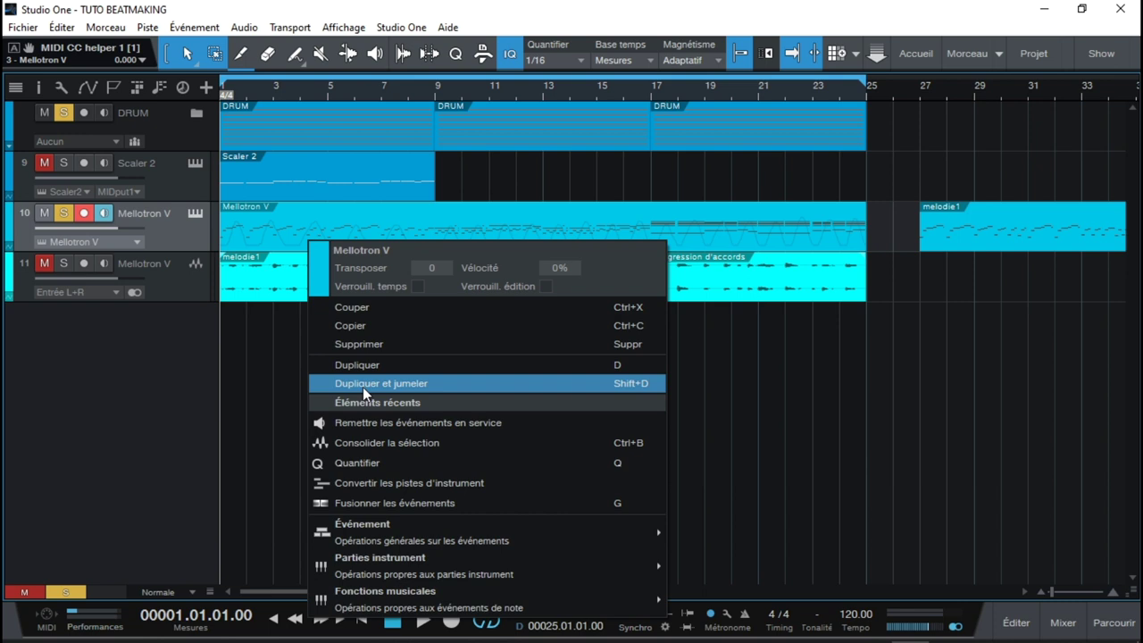
{"action": "left_click", "coordinate": [363, 442]}
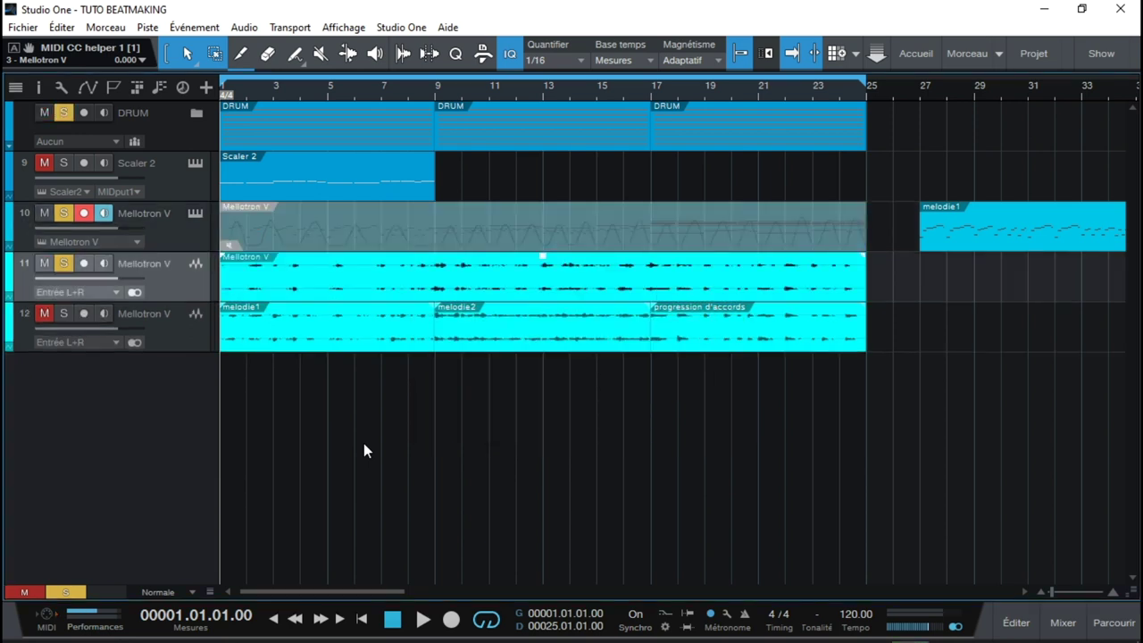
Split the new Mellotron V audio event at bars 9 and 17 to match the three sections
{"action": "left_click", "coordinate": [434, 279]}
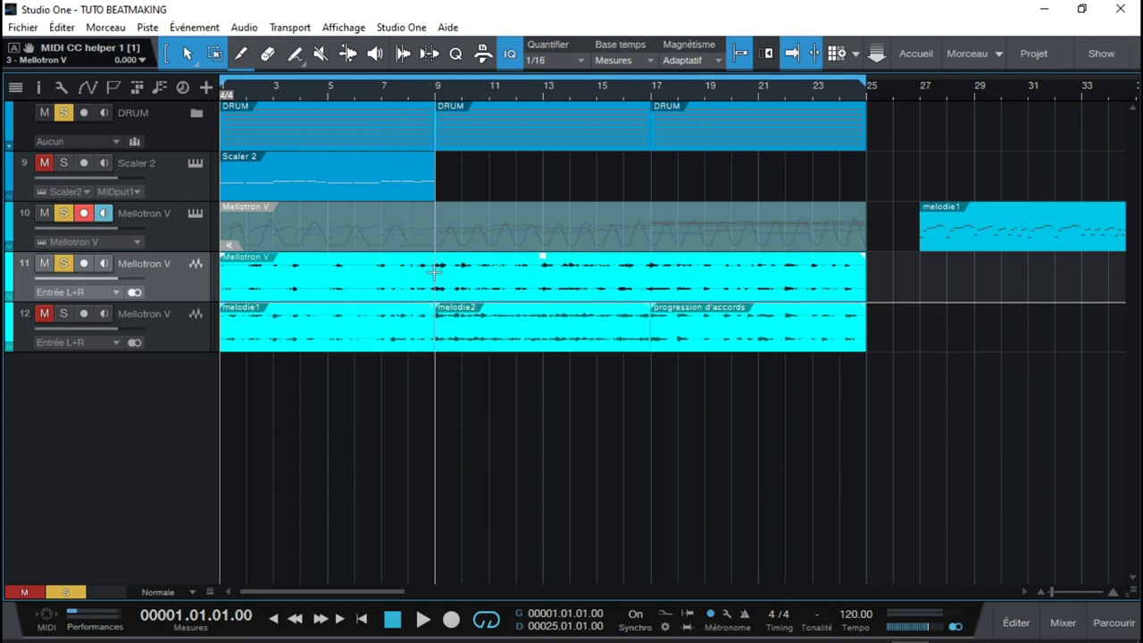
{"action": "left_click", "coordinate": [240, 55]}
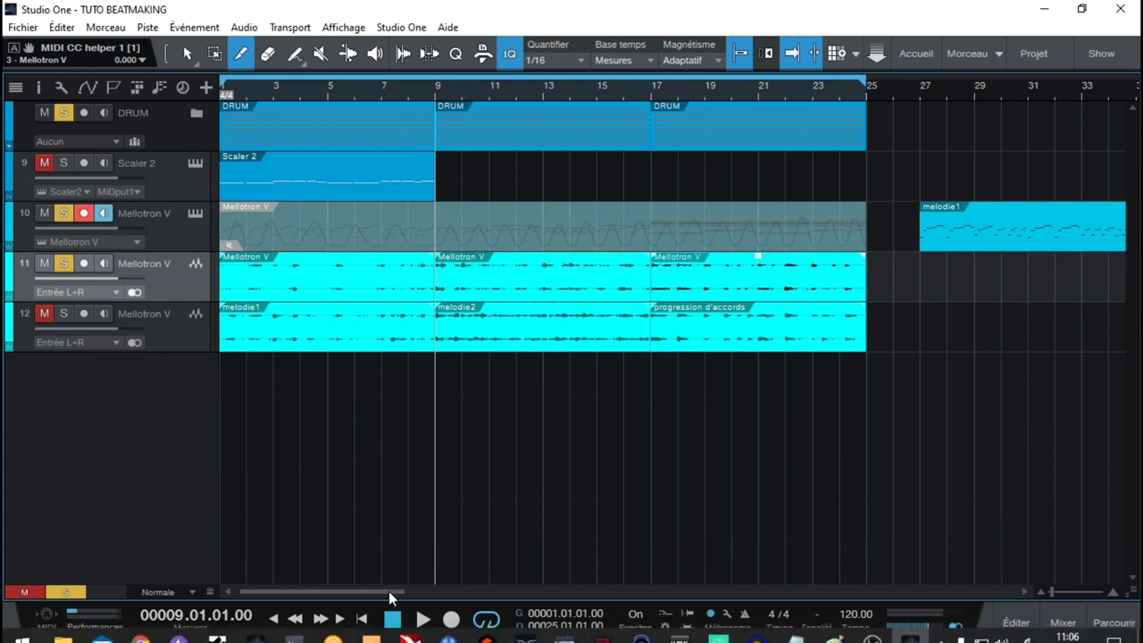
{"action": "left_click_drag", "start_coordinate": [390, 592], "coordinate": [485, 592]}
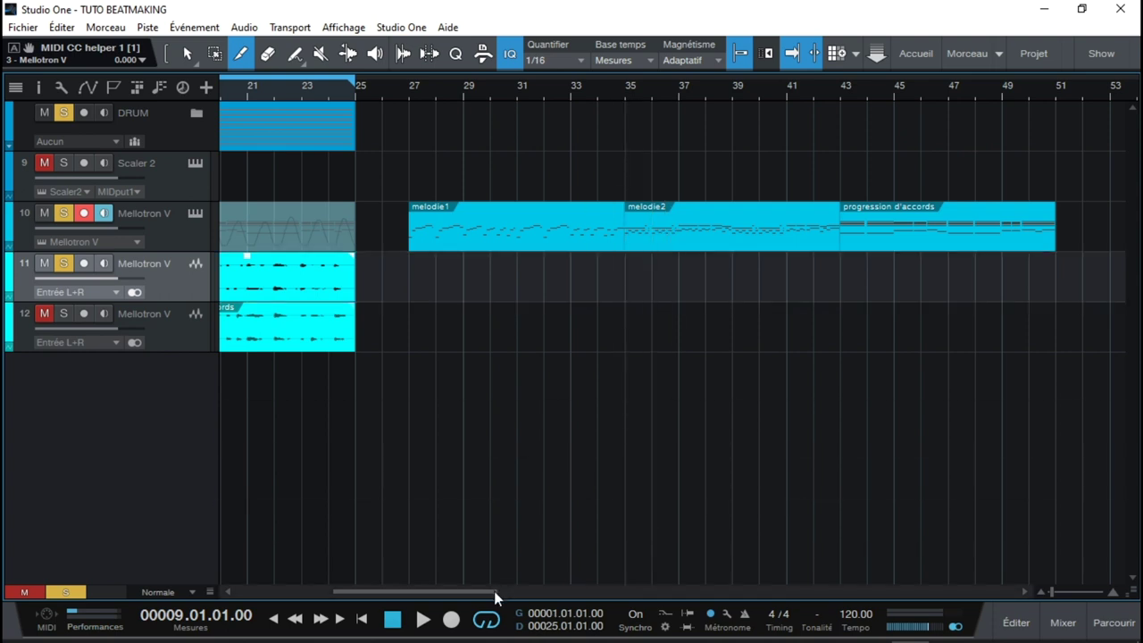
{"action": "left_click_drag", "start_coordinate": [493, 591], "coordinate": [375, 591]}
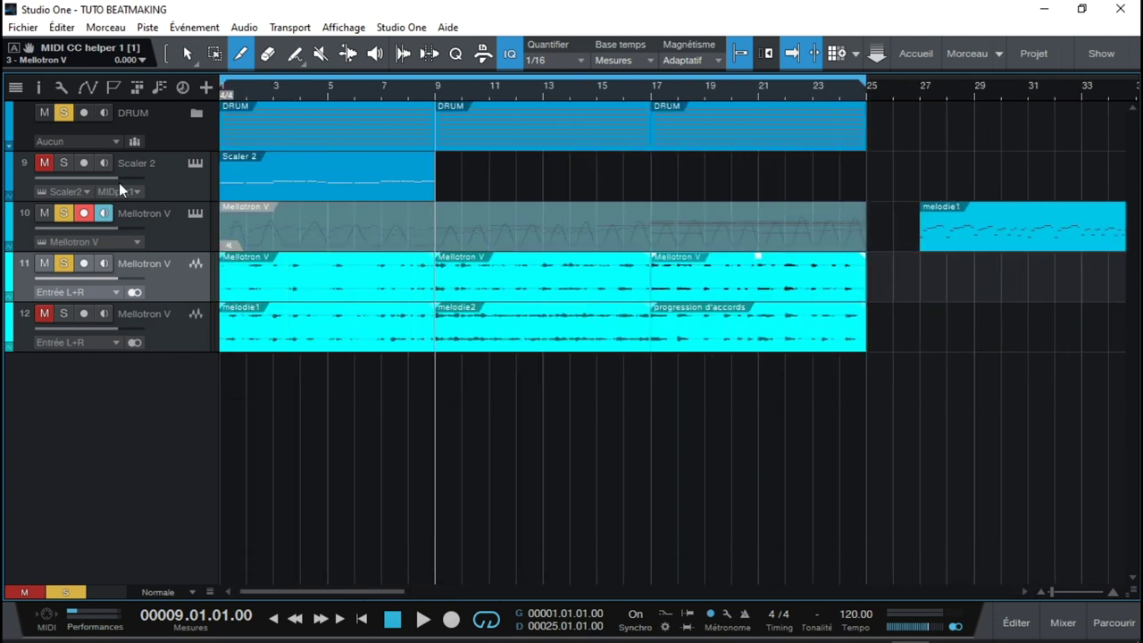
Delete the Scaler 2 track together with its instrument
{"action": "left_click", "coordinate": [160, 179]}
{"action": "right_click", "coordinate": [160, 178]}
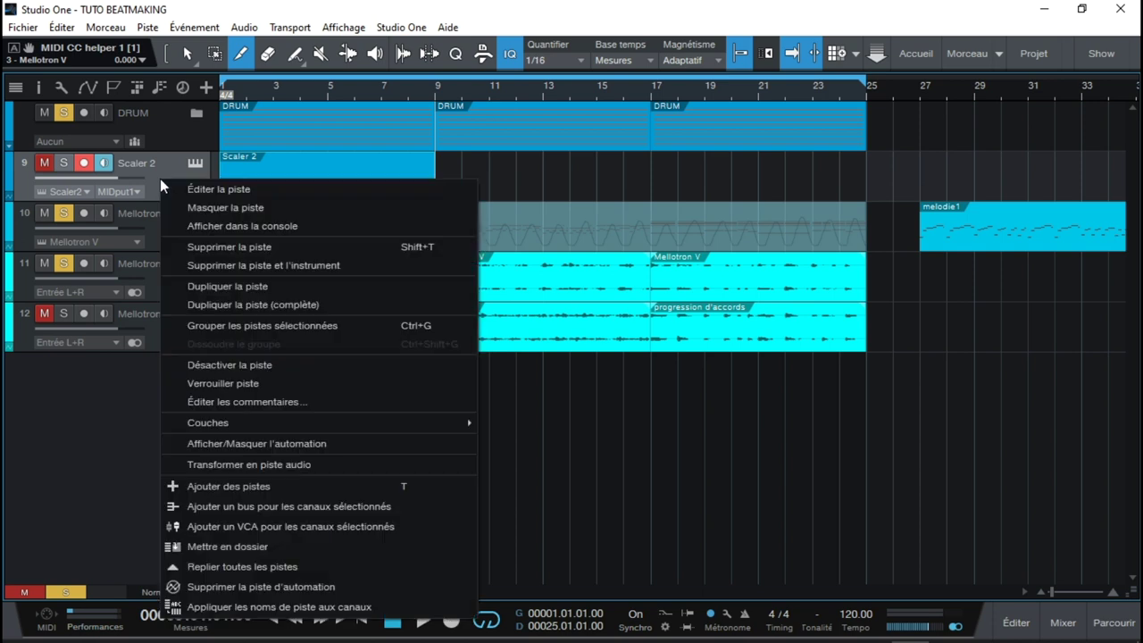
{"action": "left_click", "coordinate": [254, 265]}
Take the tracks out of solo and play the two Mellotron V audio versions from bar 1 to compare them
{"action": "key", "text": "Home"}
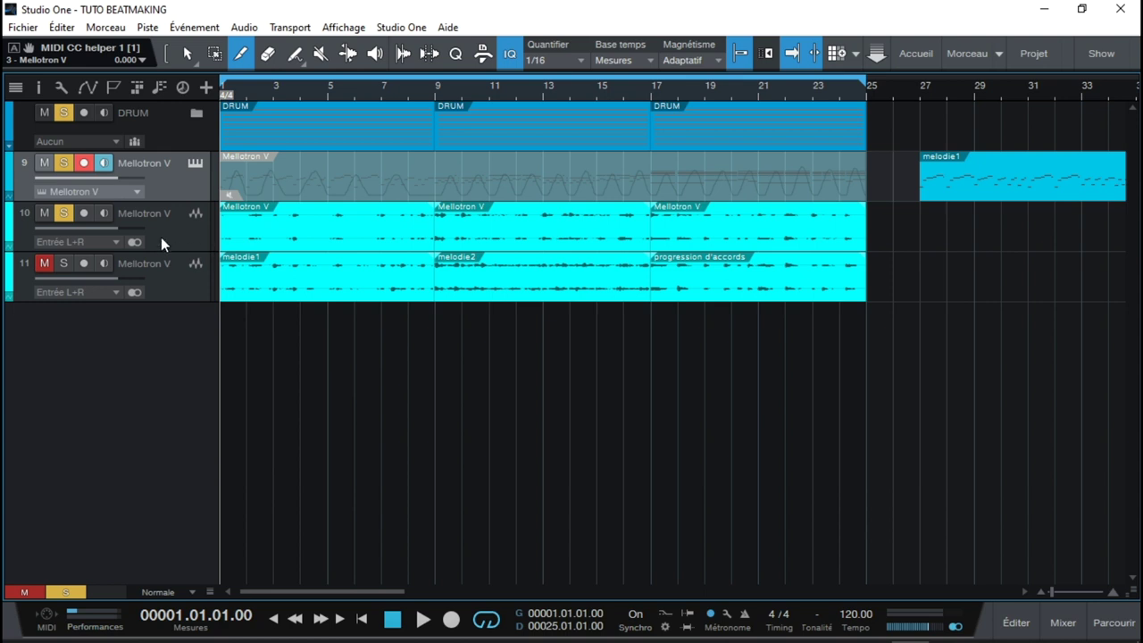
{"action": "left_click", "coordinate": [65, 162]}
{"action": "key", "text": "space"}
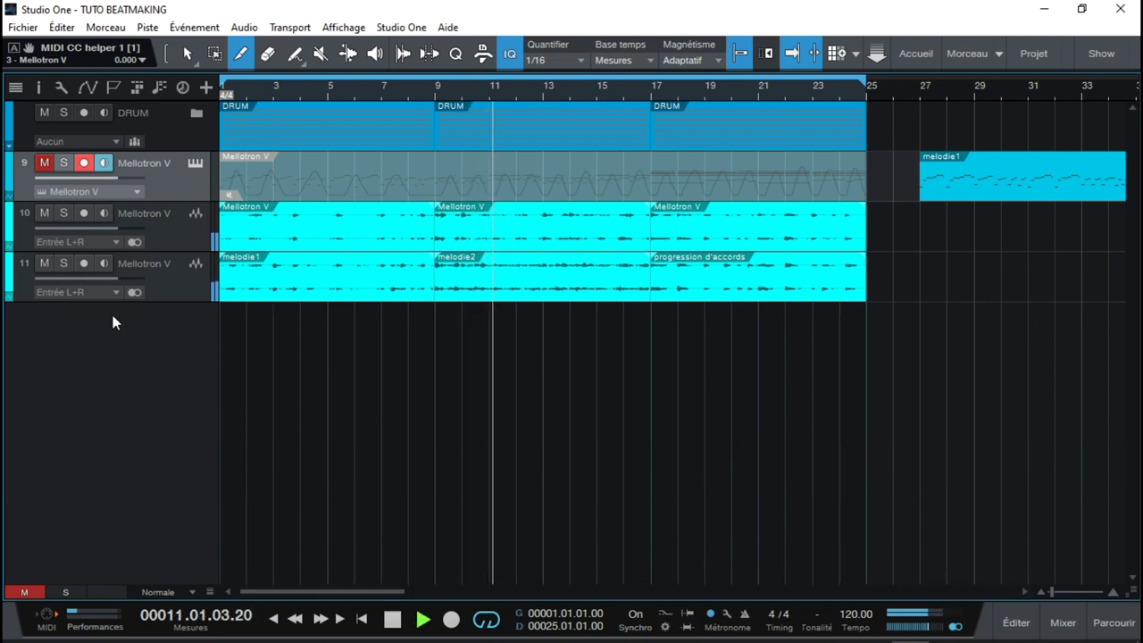
{"action": "mouse_move", "coordinate": [70, 283]}
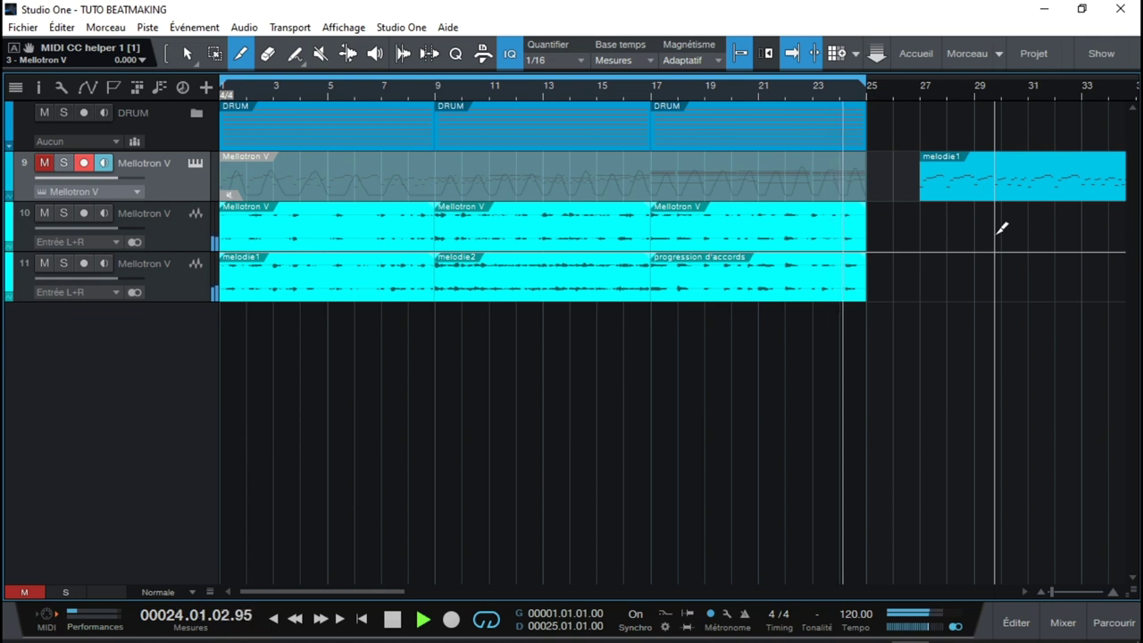
{"action": "key", "text": "space"}
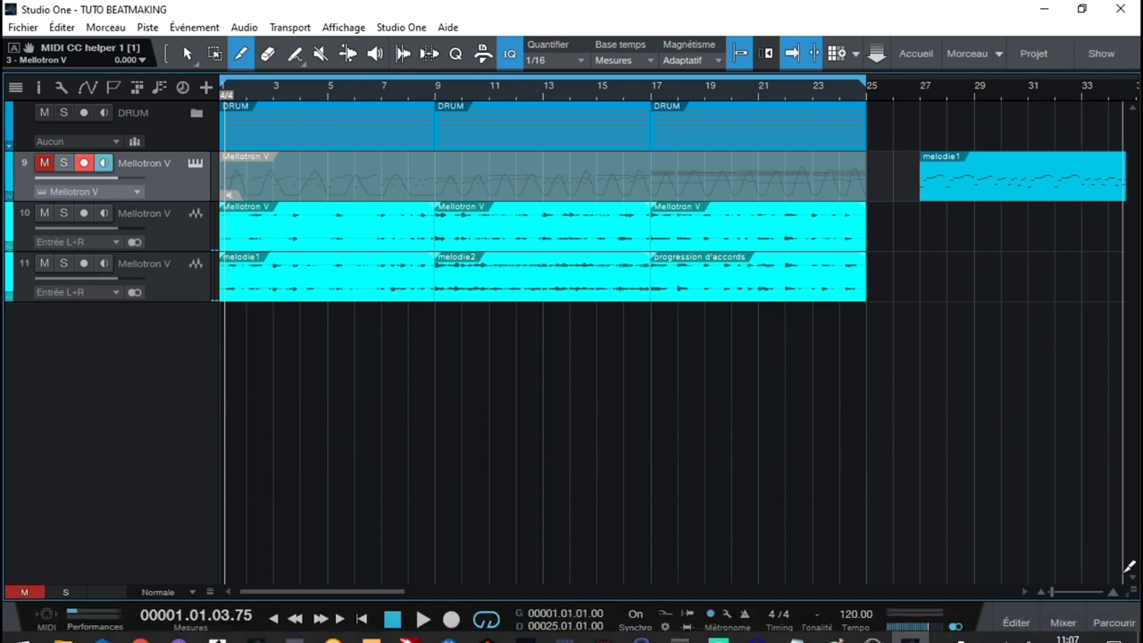
Add PreSonus Presence as a new instrument track below the audio tracks, leaving its program empty
{"action": "left_click", "coordinate": [1114, 623]}
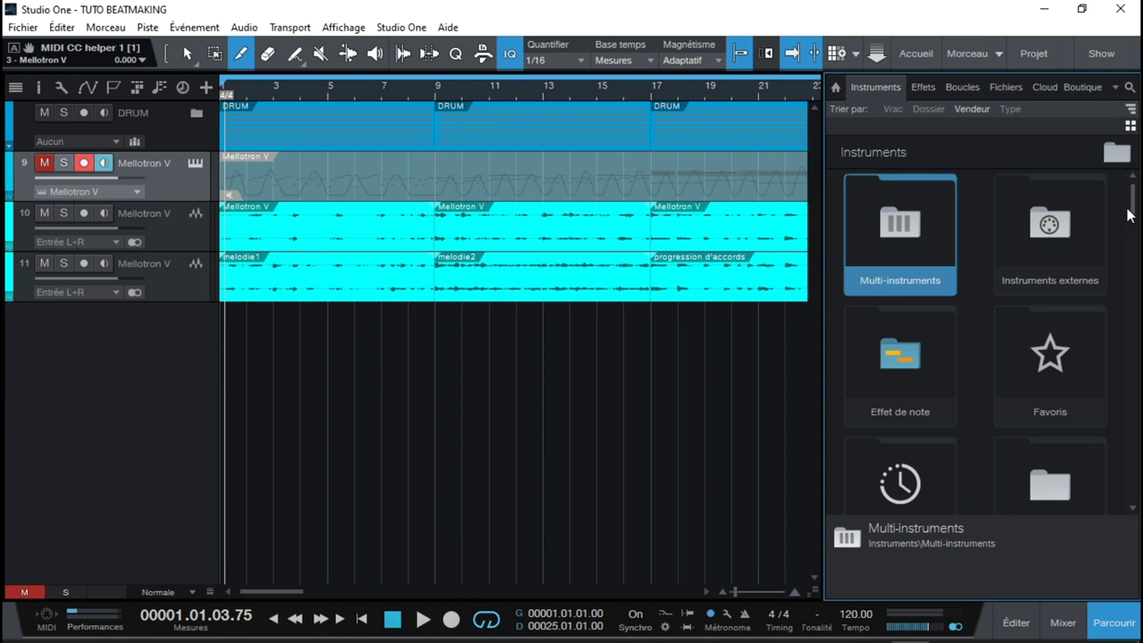
{"action": "left_click_drag", "start_coordinate": [1134, 203], "coordinate": [1132, 403]}
{"action": "left_click", "coordinate": [910, 368]}
{"action": "left_click_drag", "start_coordinate": [1059, 346], "coordinate": [550, 366]}
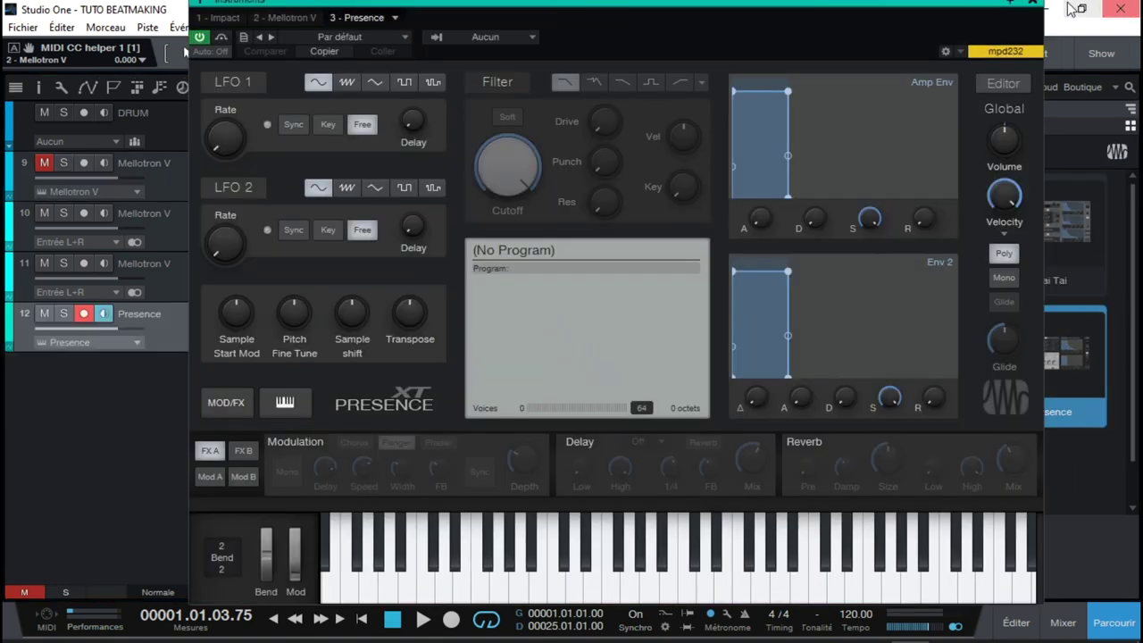
{"action": "left_click", "coordinate": [1033, 4]}
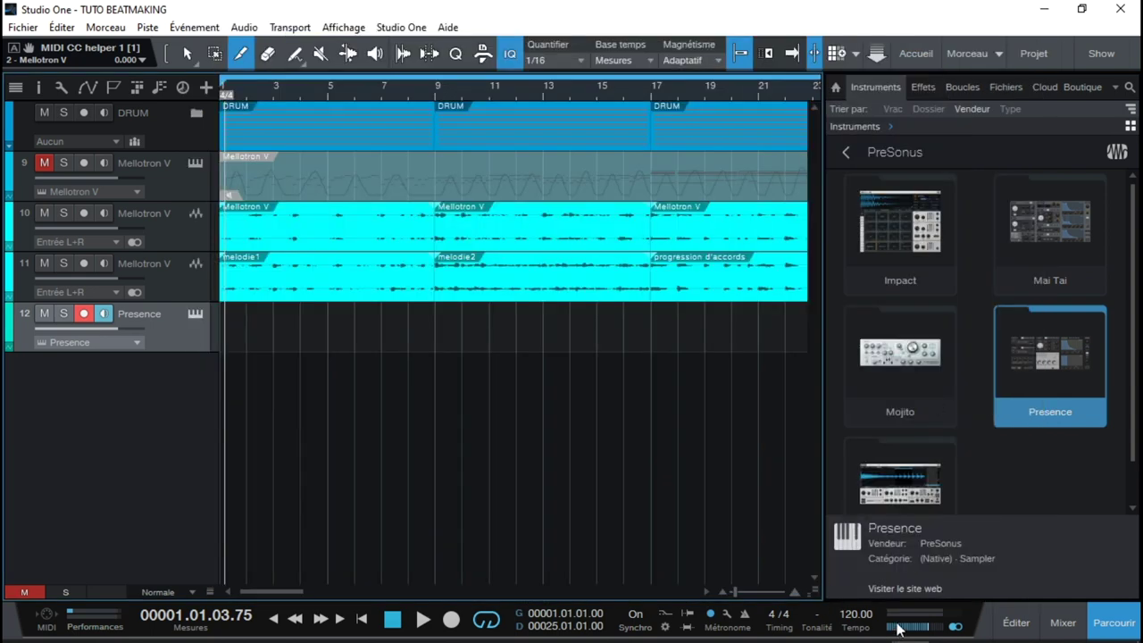
{"action": "left_click", "coordinate": [1129, 631]}
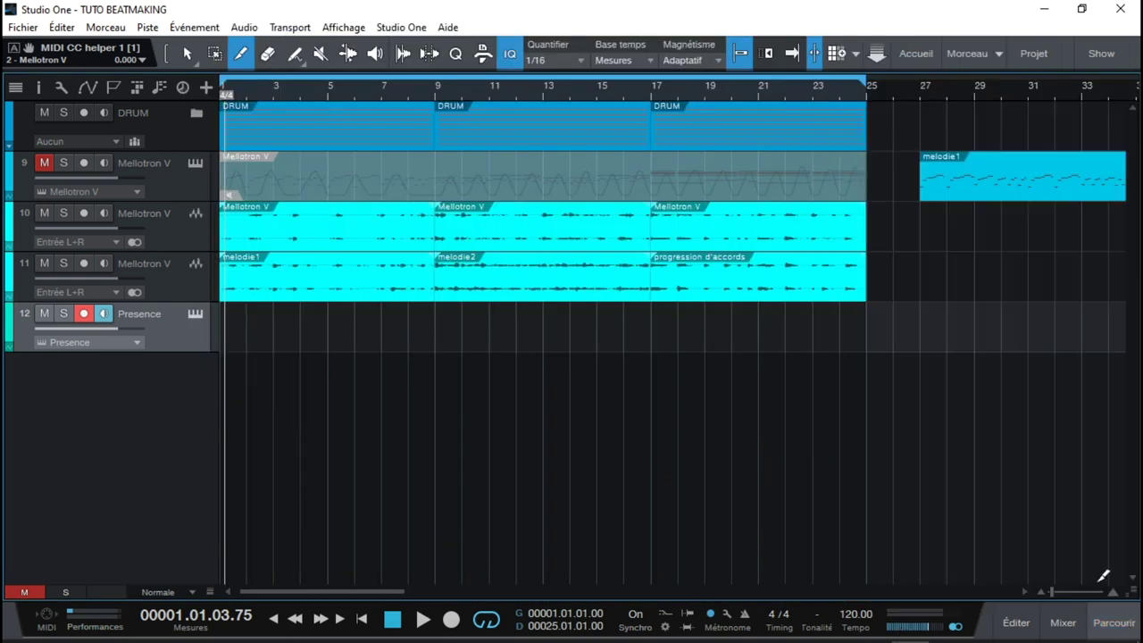
Move the spare melodie1, melodie2 and progression d'accords events from bar 27 to bar 1 of the Presence track
{"action": "right_click", "coordinate": [920, 175]}
{"action": "left_click", "coordinate": [866, 190]}
{"action": "scroll", "coordinate": [866, 190], "scroll_direction": "right", "scroll_amount": 5}
{"action": "left_click_drag", "start_coordinate": [426, 179], "coordinate": [225, 320]}
Delete the Mellotron V instrument track together with its instrument
{"action": "left_click", "coordinate": [194, 190]}
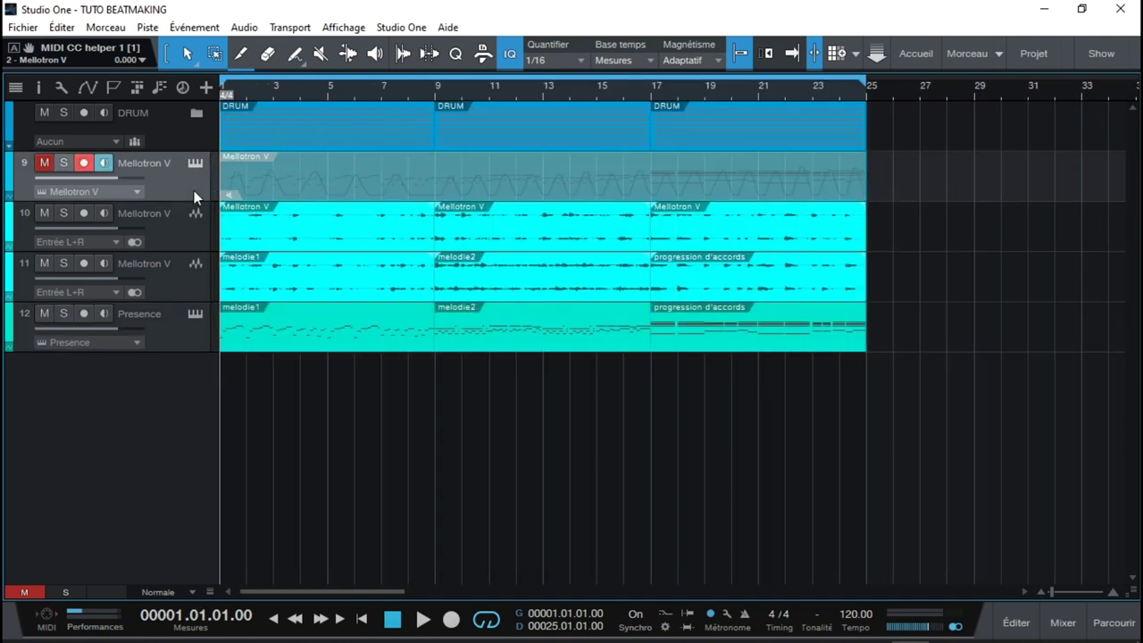
{"action": "right_click", "coordinate": [194, 191]}
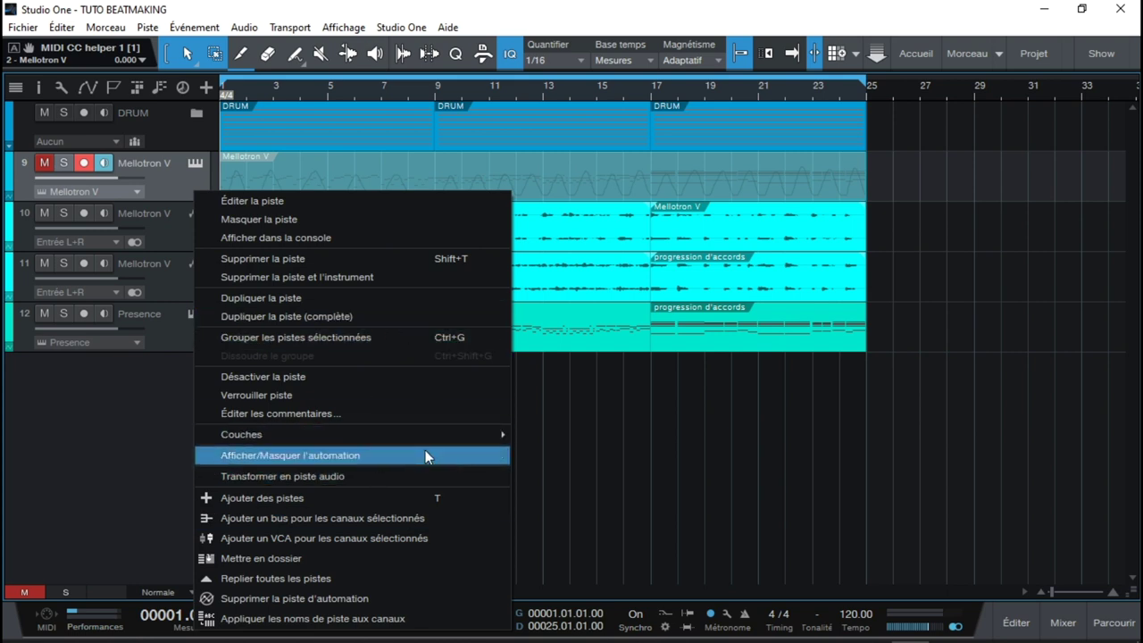
{"action": "left_click", "coordinate": [412, 285]}
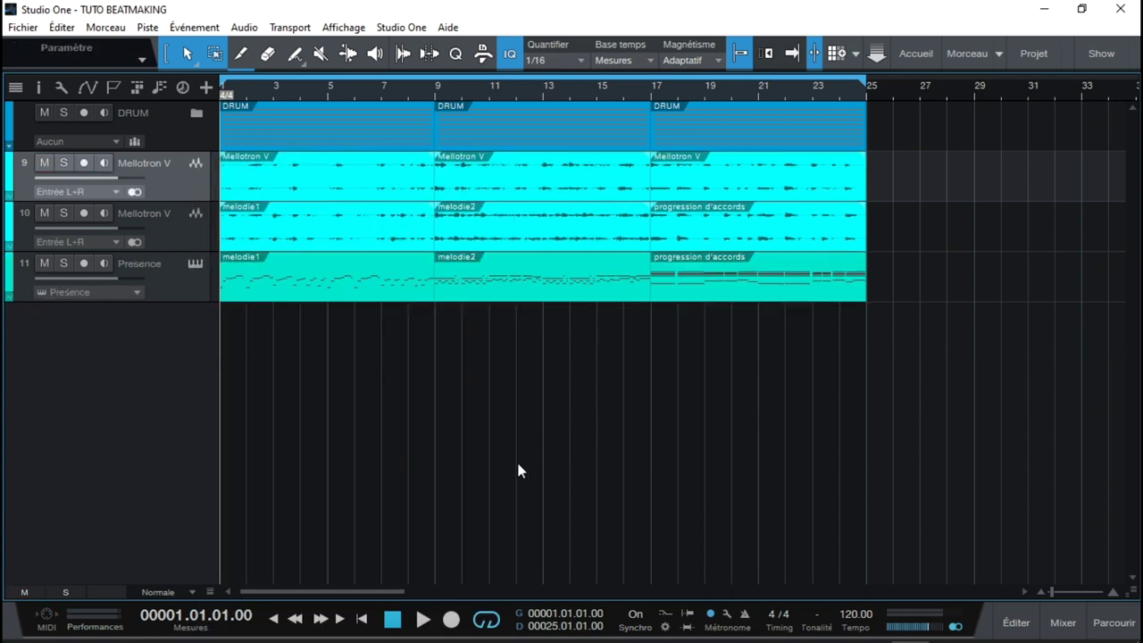
Load the Violin Full preset from Strings > Violins into the Presence instrument
{"action": "left_click", "coordinate": [195, 262]}
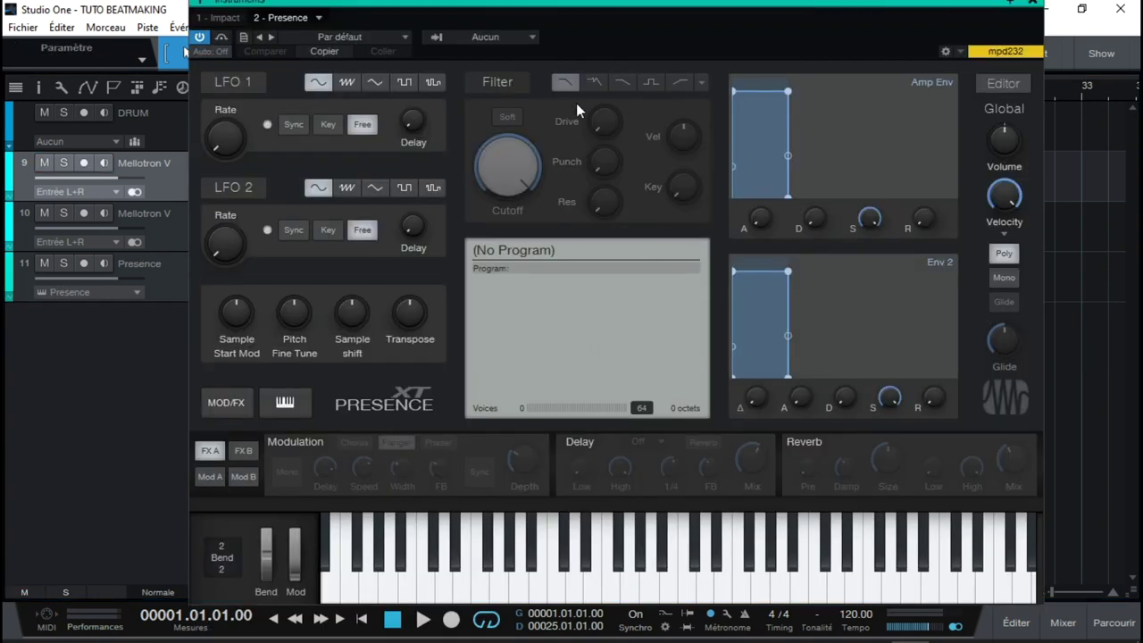
{"action": "left_click", "coordinate": [399, 39]}
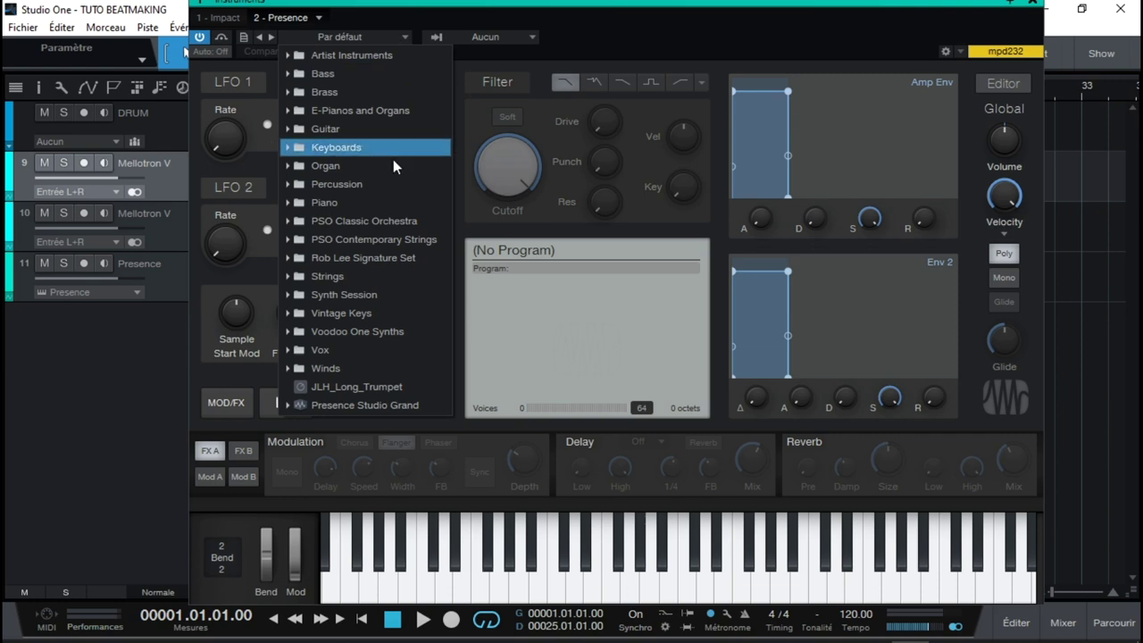
{"action": "left_click", "coordinate": [288, 276]}
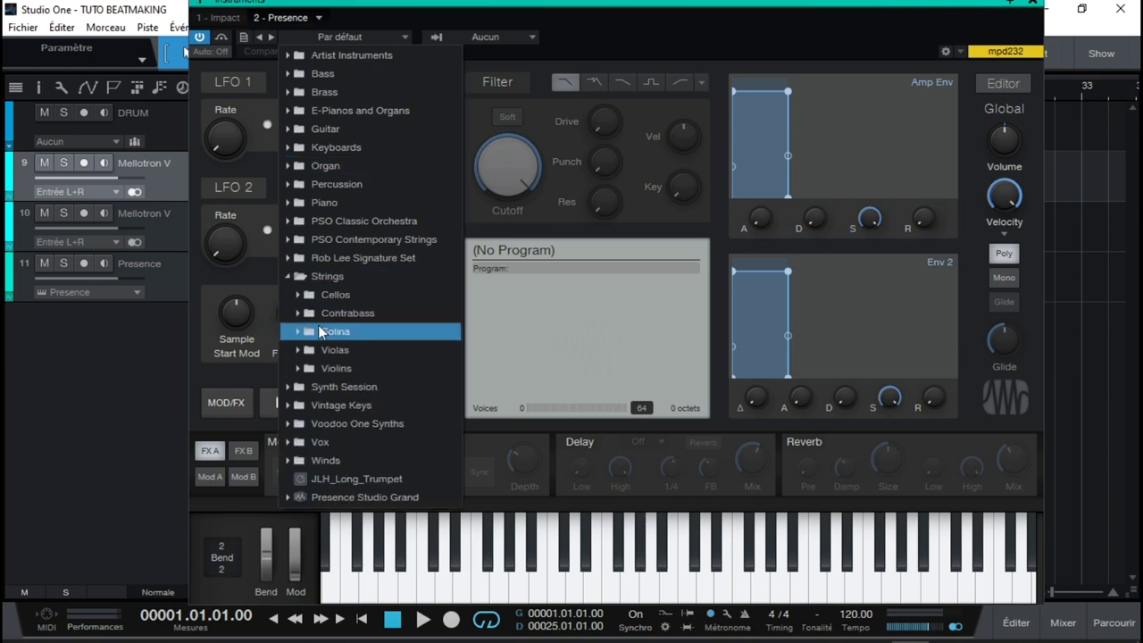
{"action": "left_click", "coordinate": [297, 368]}
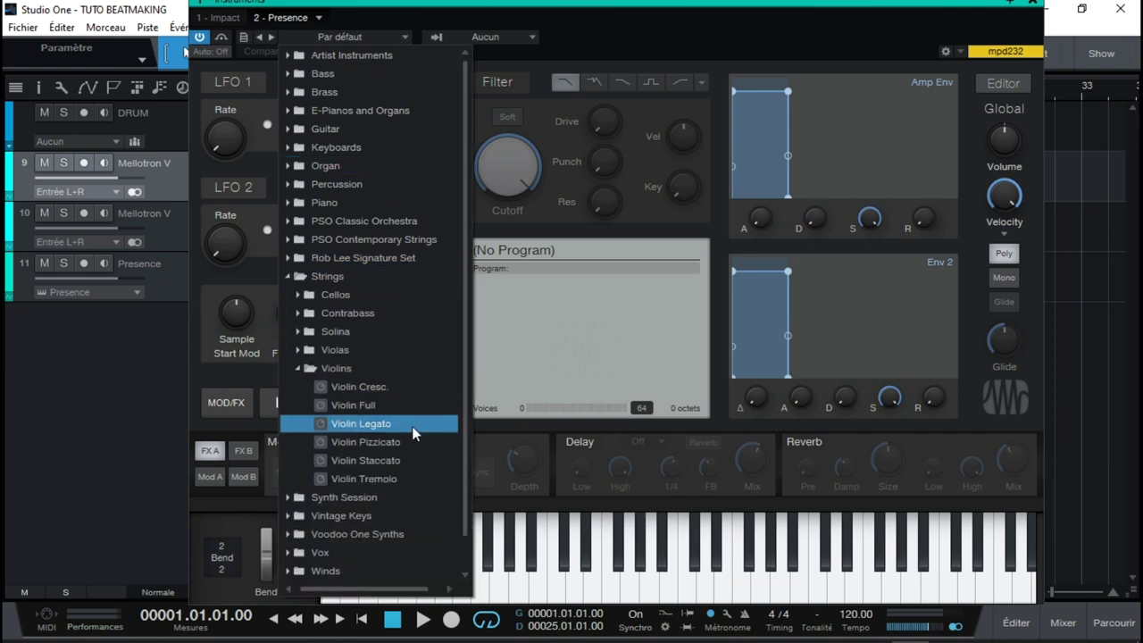
{"action": "left_click", "coordinate": [373, 406]}
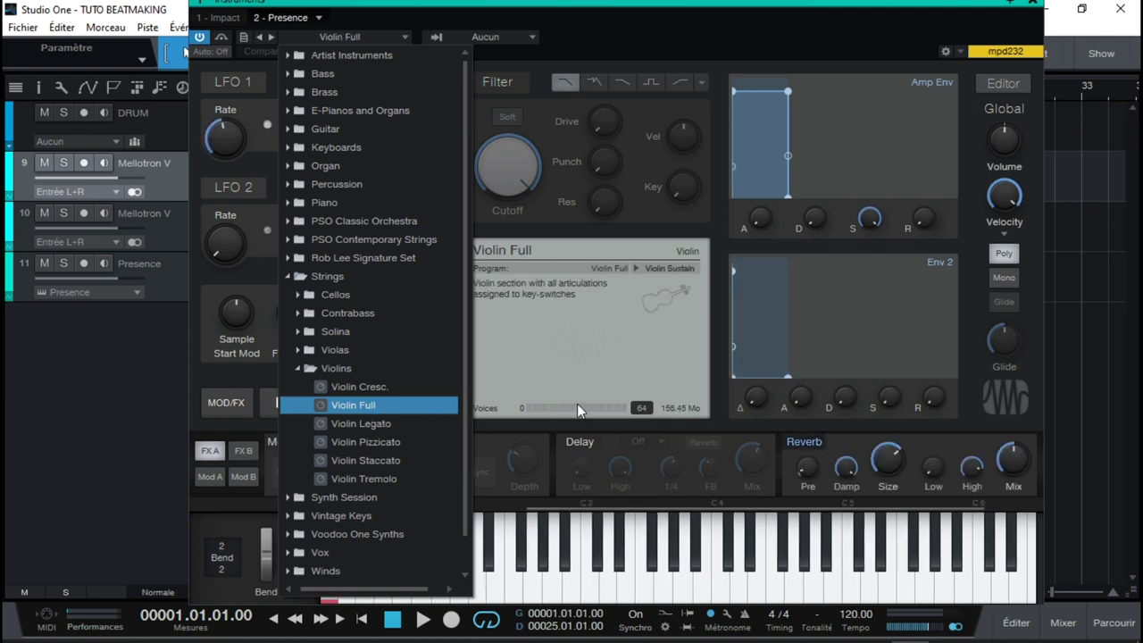
{"action": "left_click", "coordinate": [742, 31]}
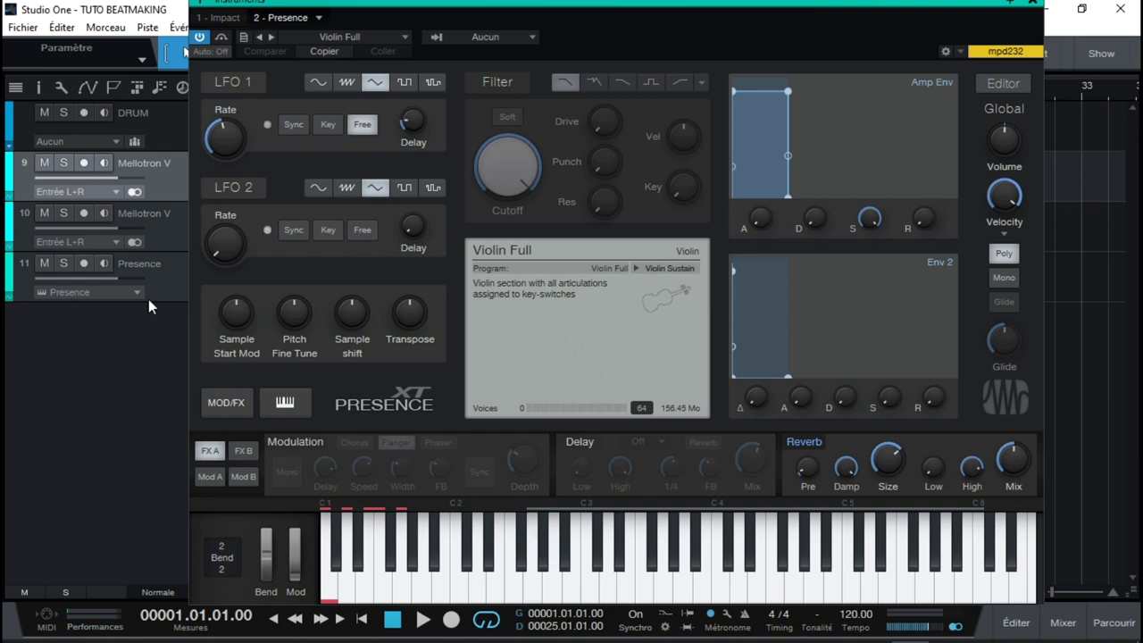
Solo the Presence track and raise its channel volume to +7.9 dB while it plays
{"action": "left_click", "coordinate": [64, 264]}
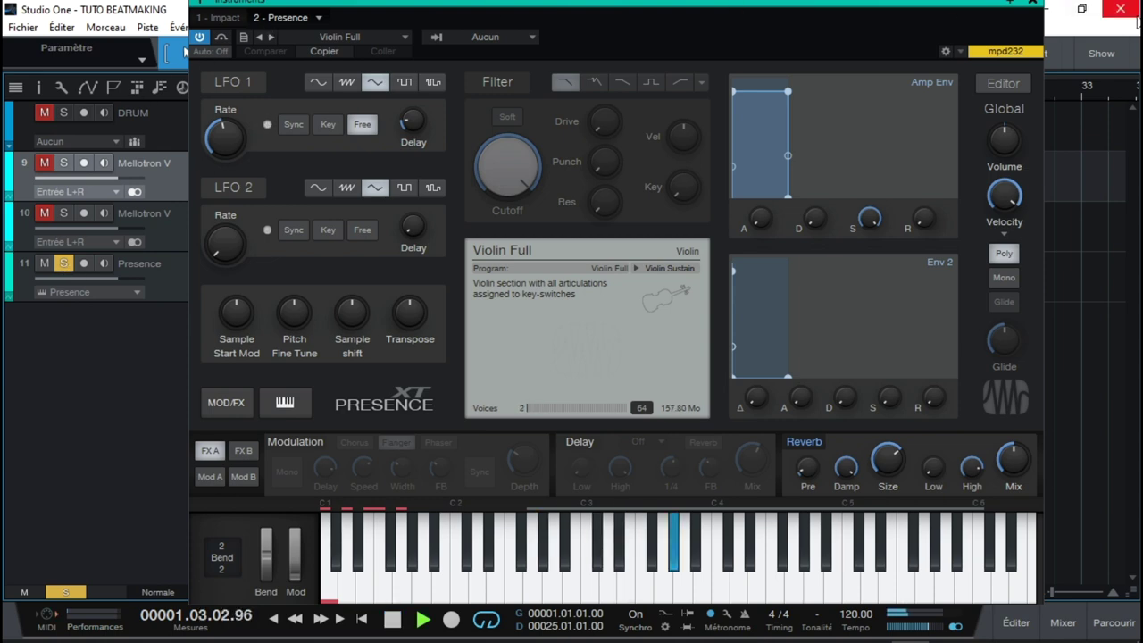
{"action": "left_click", "coordinate": [1034, 2]}
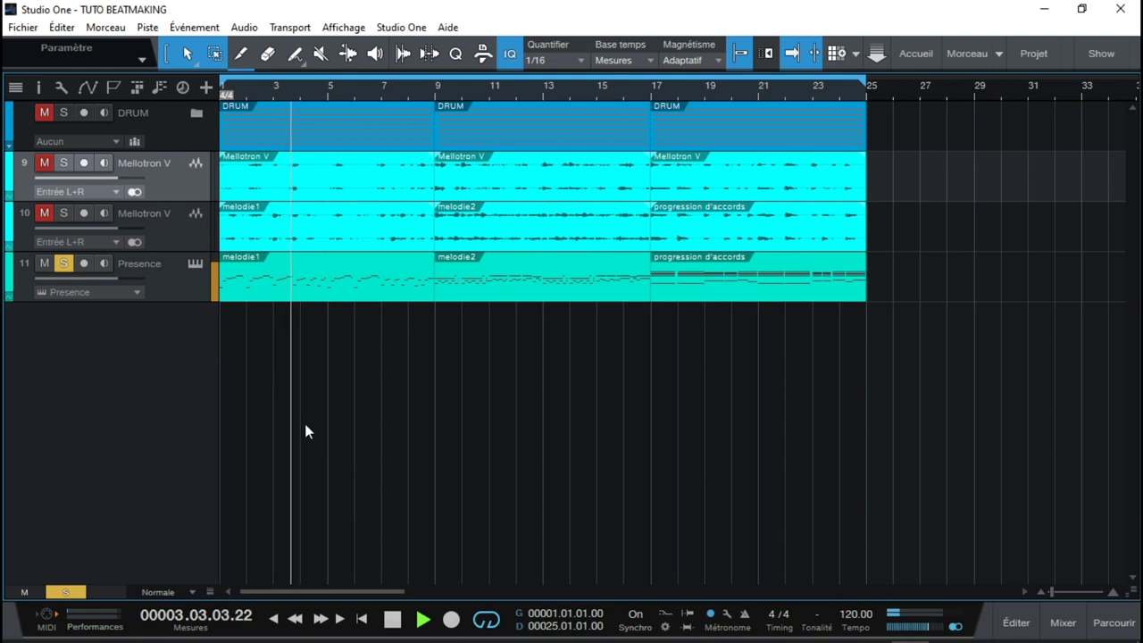
{"action": "key", "text": "F3"}
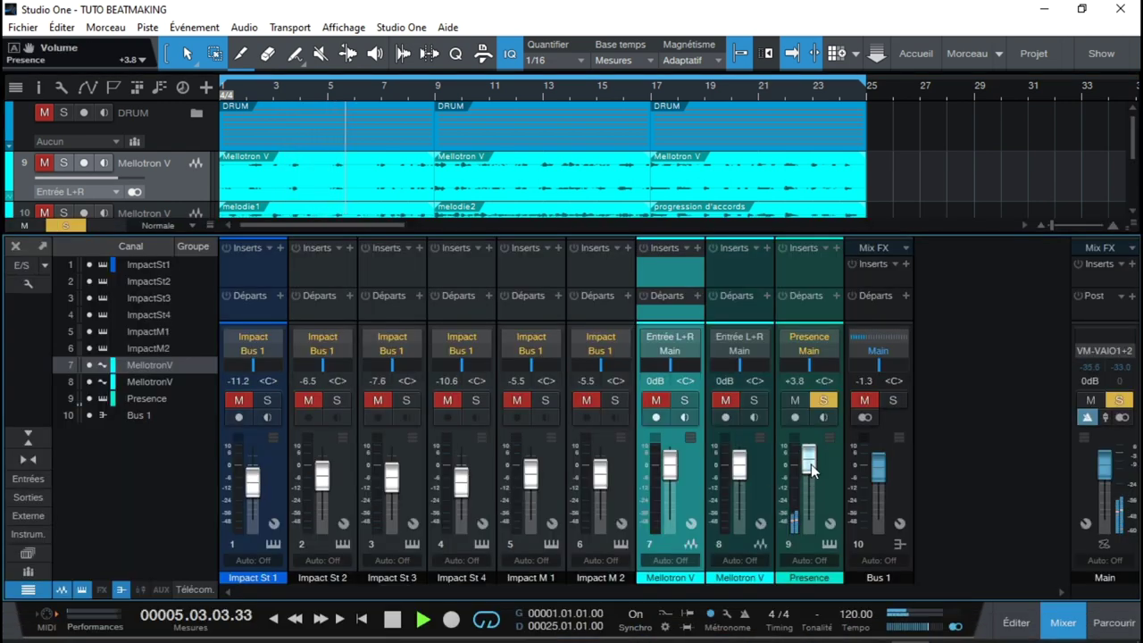
{"action": "scroll", "coordinate": [811, 457], "scroll_direction": "up", "scroll_amount": 1}
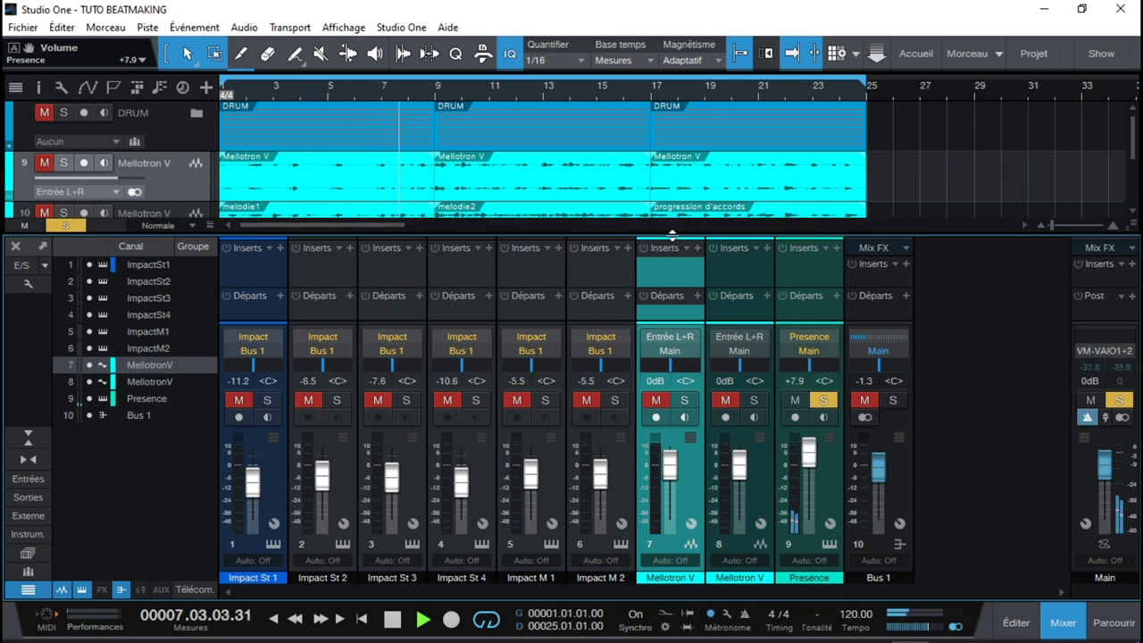
{"action": "key", "text": "F3"}
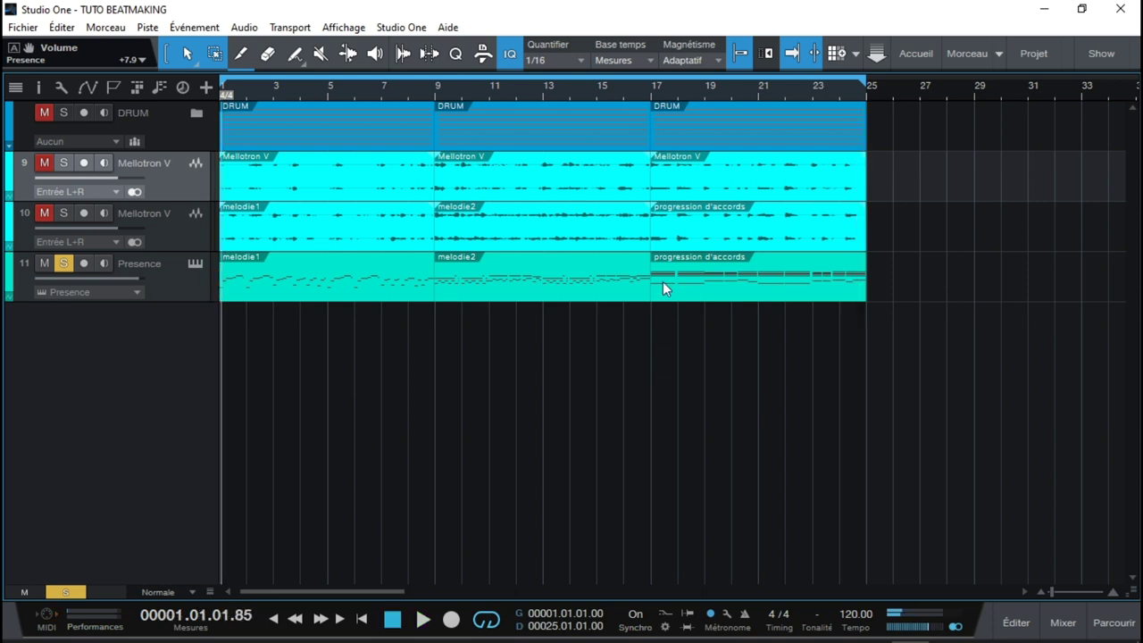
Open melodie1 in an enlarged note editor and draw a one-beat Violin Staccato key-switch note at bar 1
{"action": "double_click", "coordinate": [393, 294]}
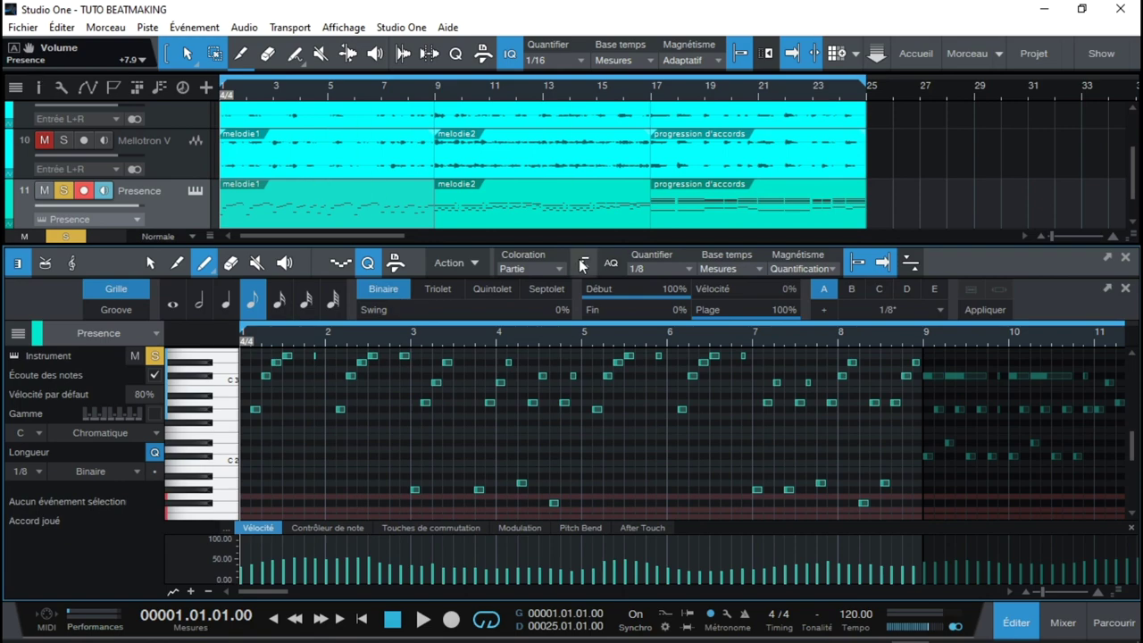
{"action": "left_click_drag", "start_coordinate": [608, 245], "coordinate": [628, 52]}
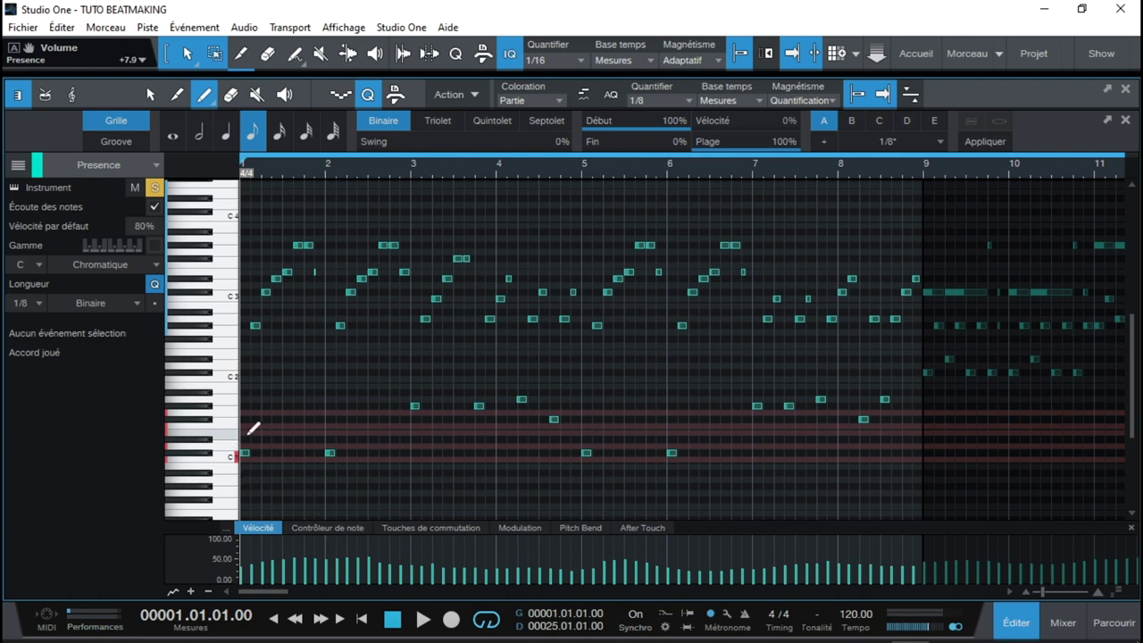
{"action": "left_click", "coordinate": [245, 433]}
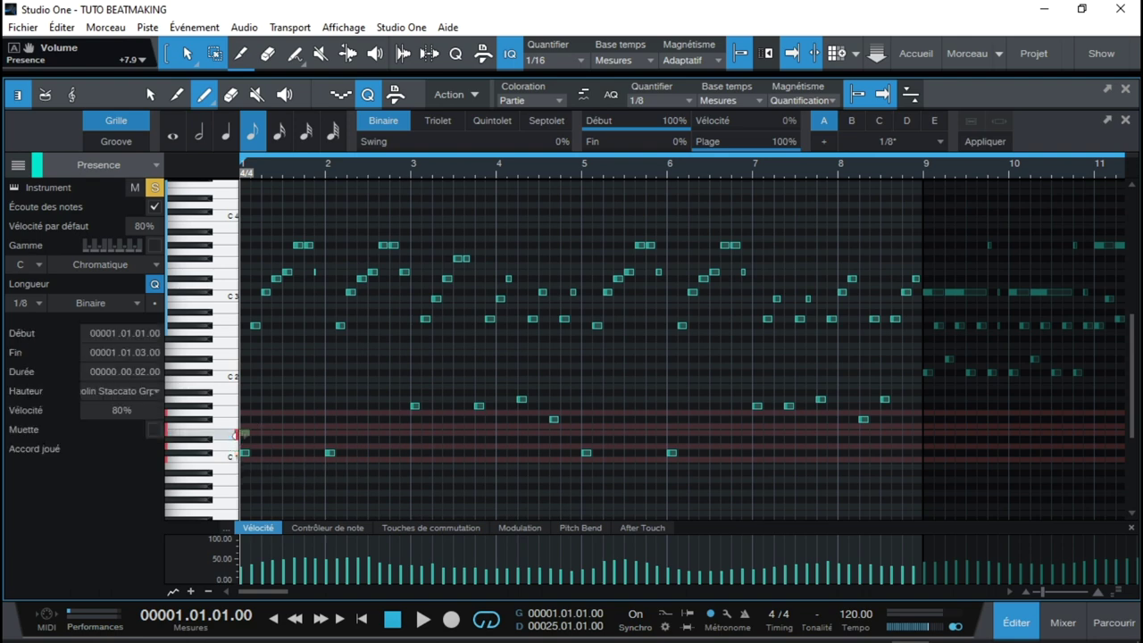
{"action": "left_click_drag", "start_coordinate": [253, 435], "coordinate": [261, 436]}
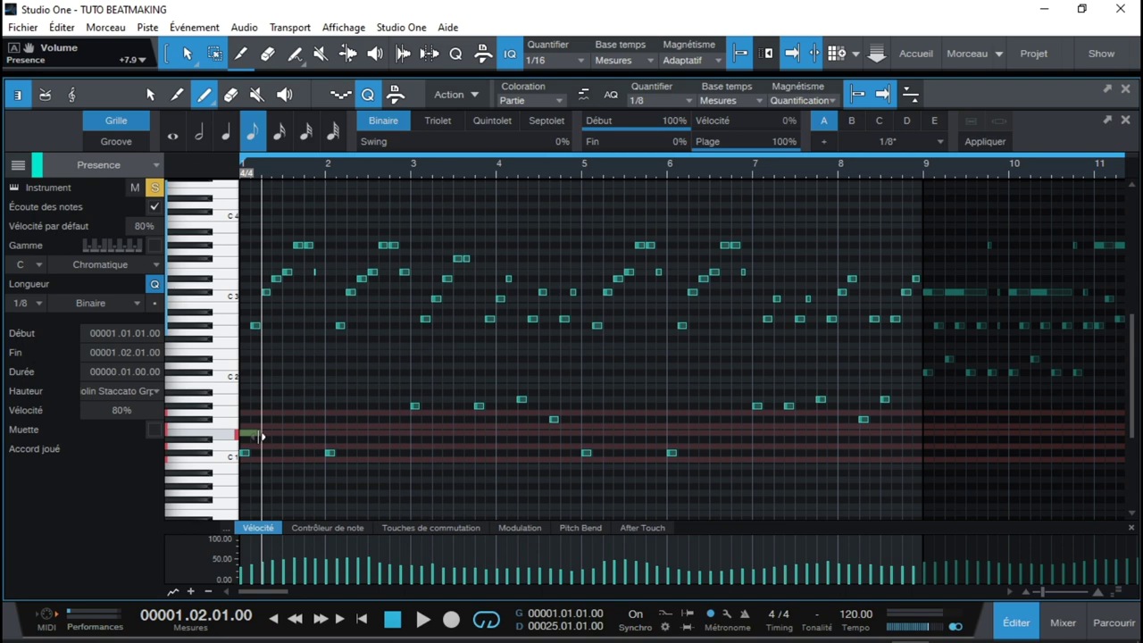
{"action": "key", "text": "space"}
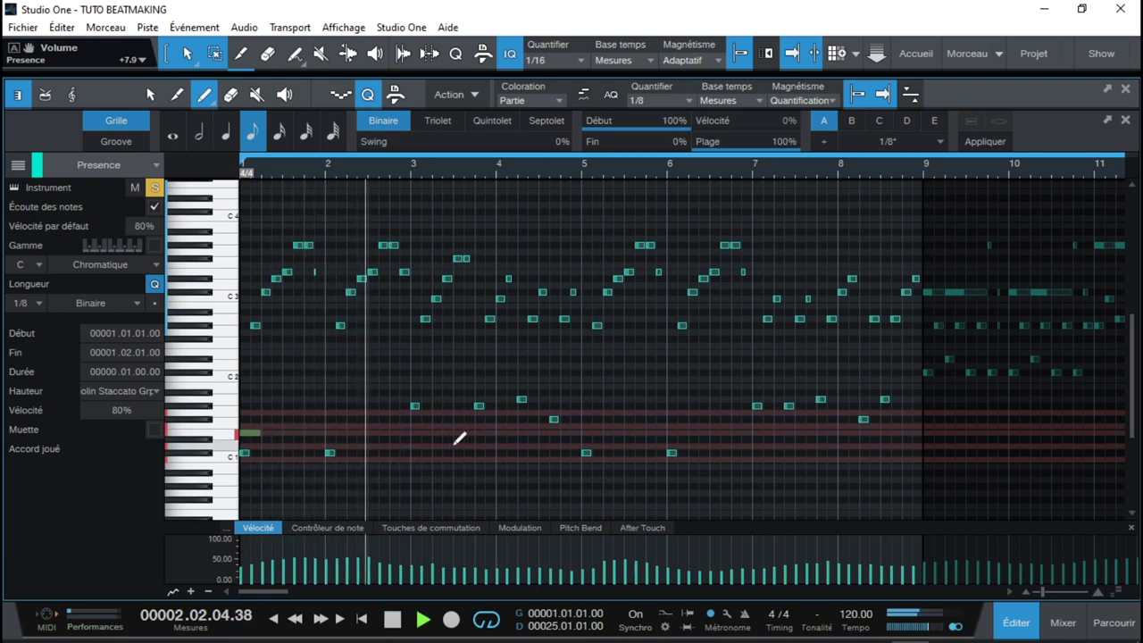
{"action": "key", "text": "space"}
Add eighth-note key switches to melodie1: Violin Pizzicato at bars 3 and 7, and Violin Staccato at bar 5
{"action": "left_click", "coordinate": [413, 426]}
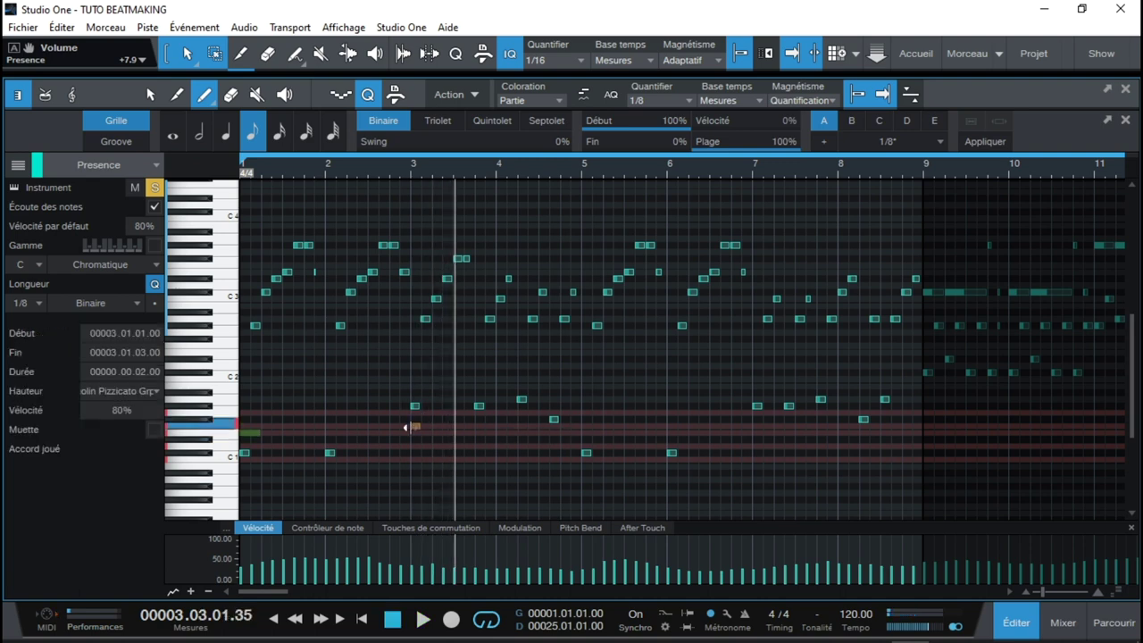
{"action": "key", "text": "space"}
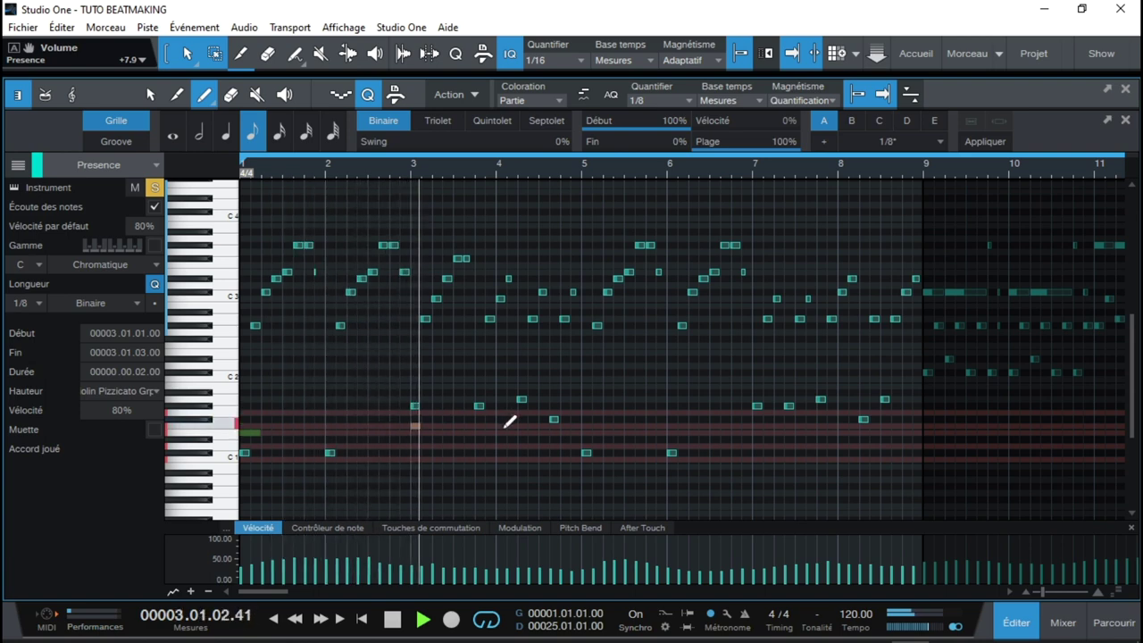
{"action": "left_click", "coordinate": [586, 432]}
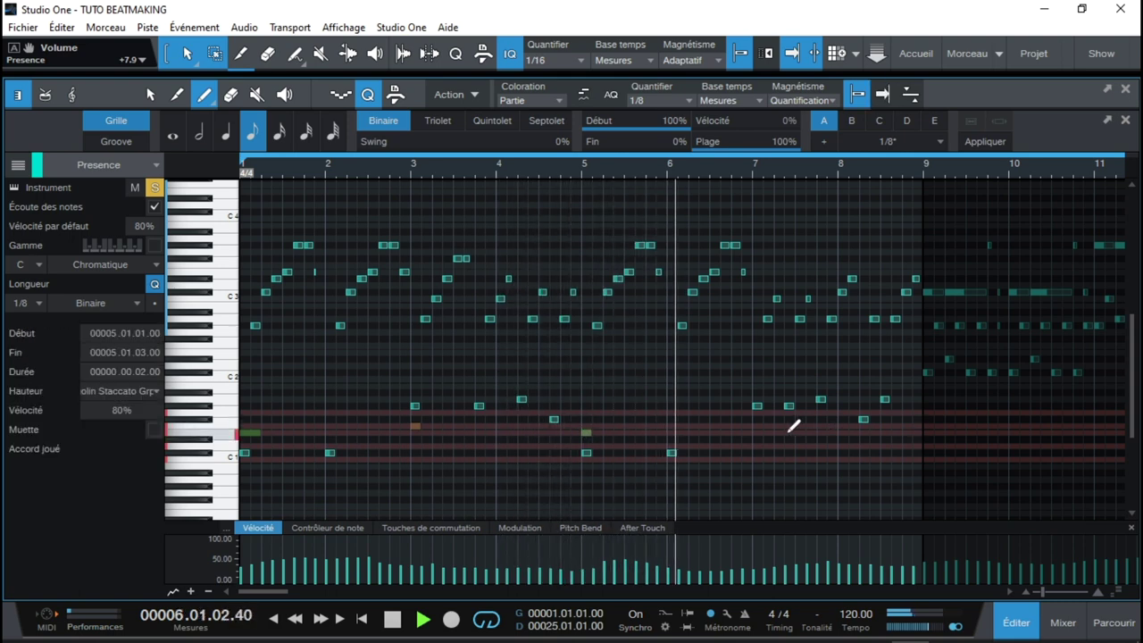
{"action": "left_click", "coordinate": [755, 426]}
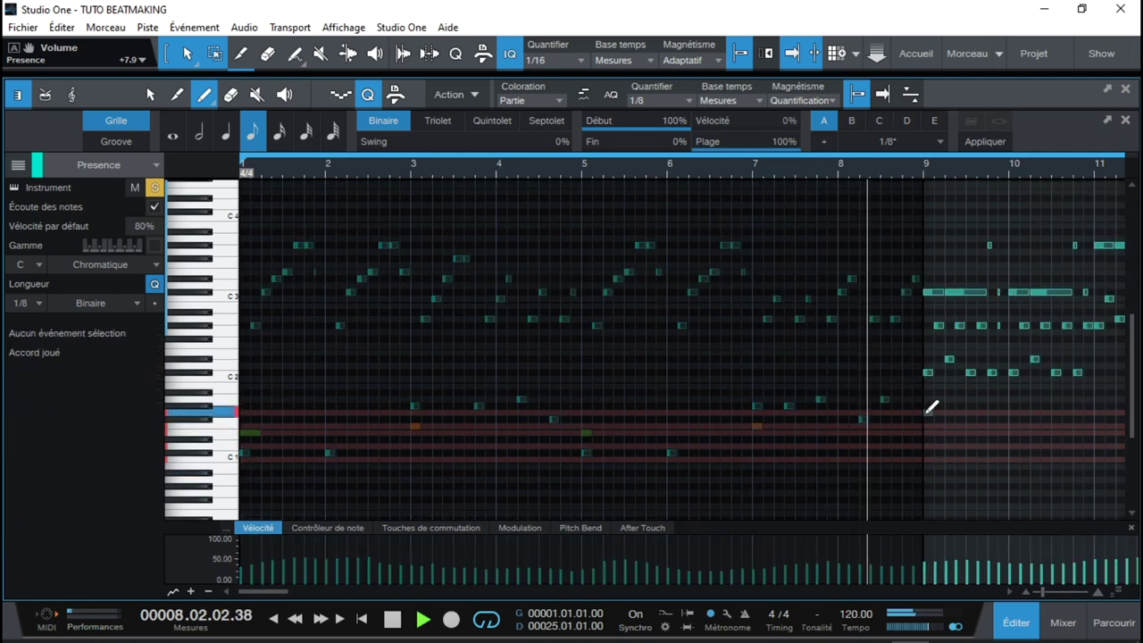
Try a Violin Crescendo key-switch note at bar 9, the start of melodie2
{"action": "left_click", "coordinate": [927, 412]}
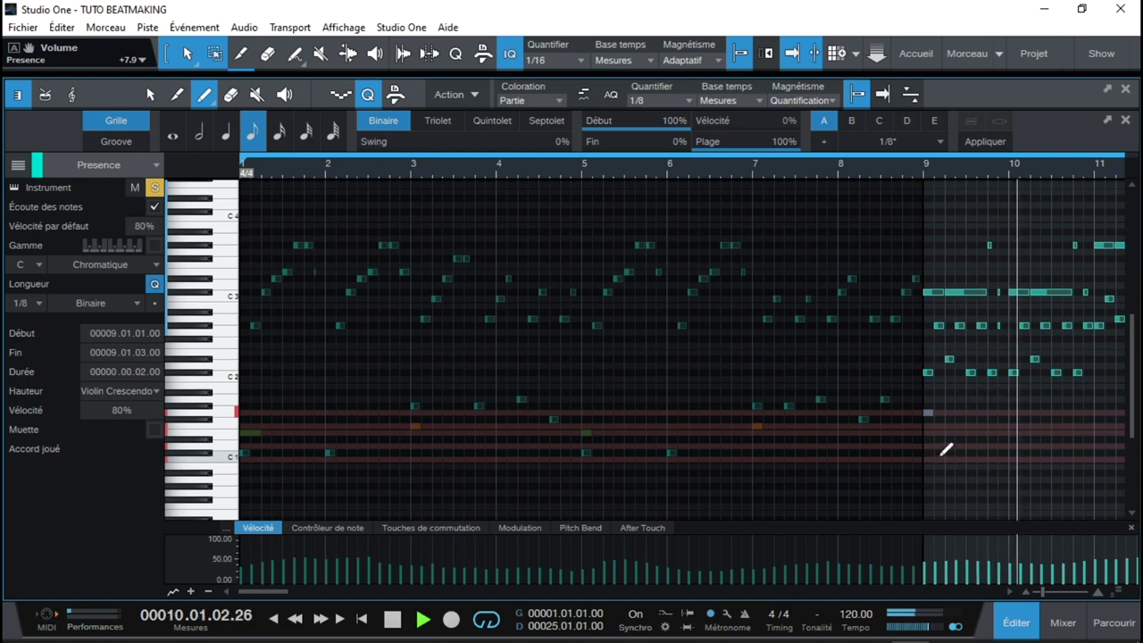
{"action": "key", "text": "space"}
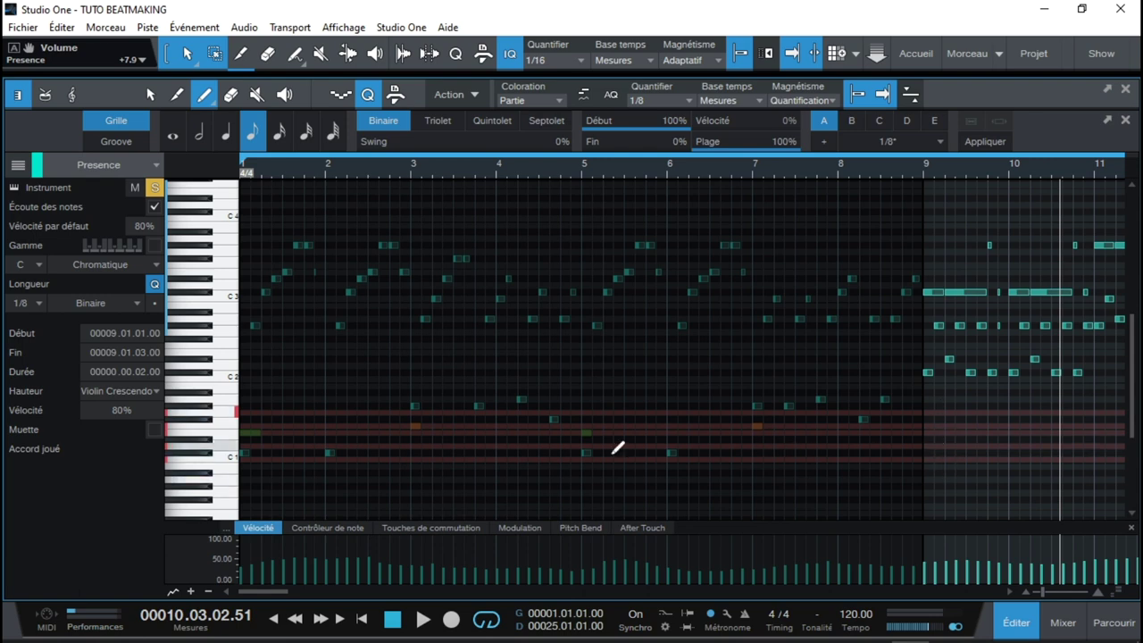
{"action": "left_click", "coordinate": [227, 464]}
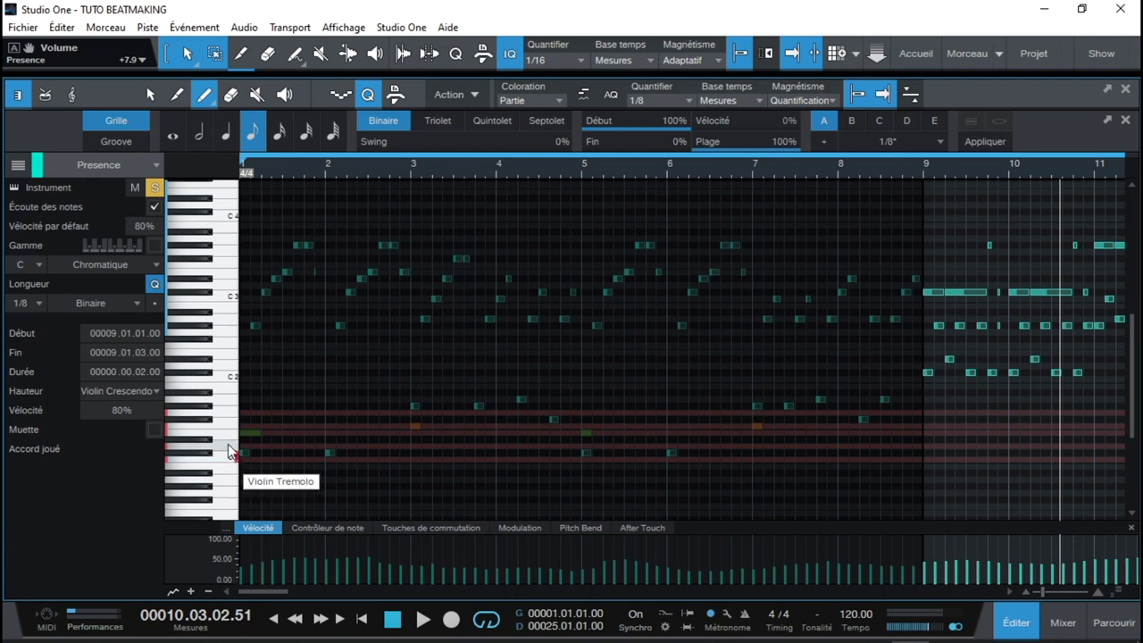
Draw eighth-note key switches in melodie2: Violin Sustain at bars 9, 13 and 15, Violin Tremolo at bars 12 and 14
{"action": "left_click", "coordinate": [930, 458]}
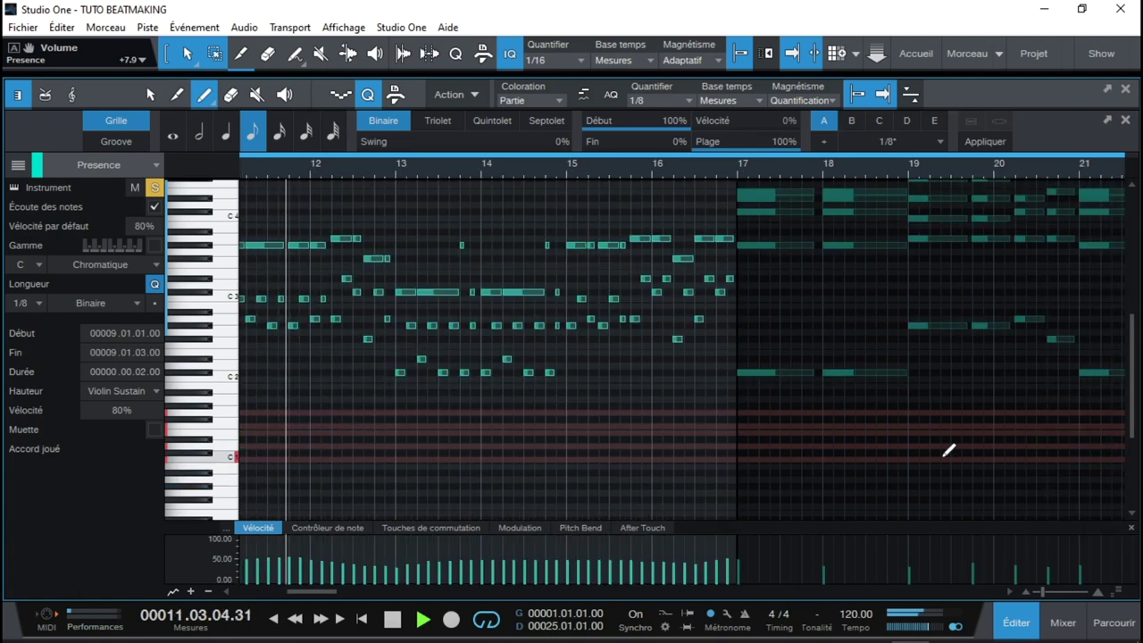
{"action": "key", "text": "space"}
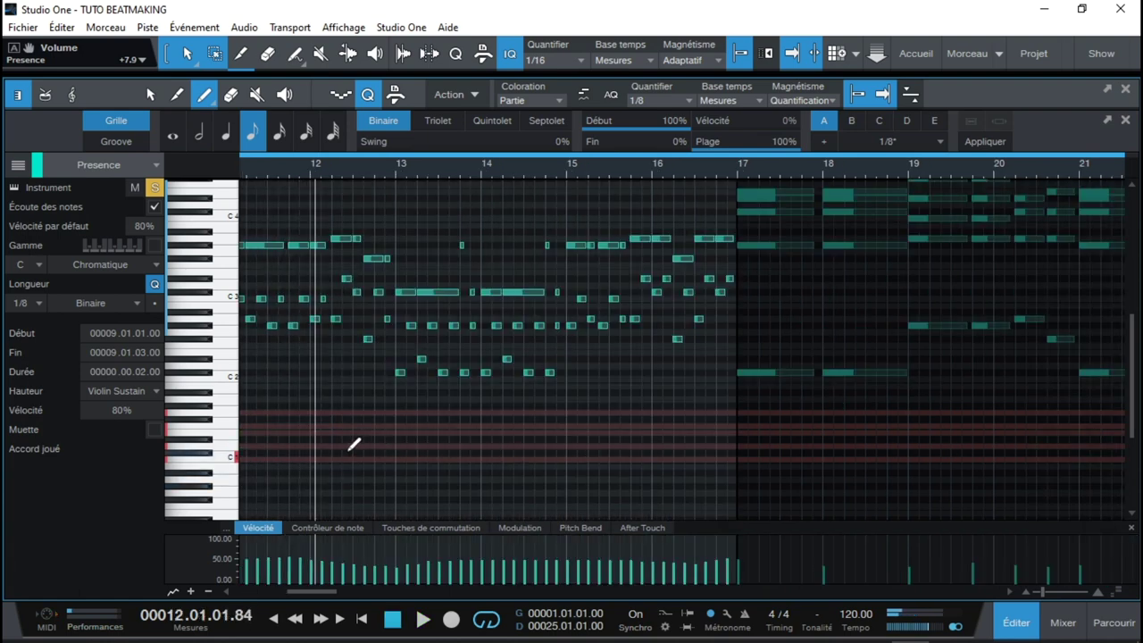
{"action": "left_click", "coordinate": [313, 445]}
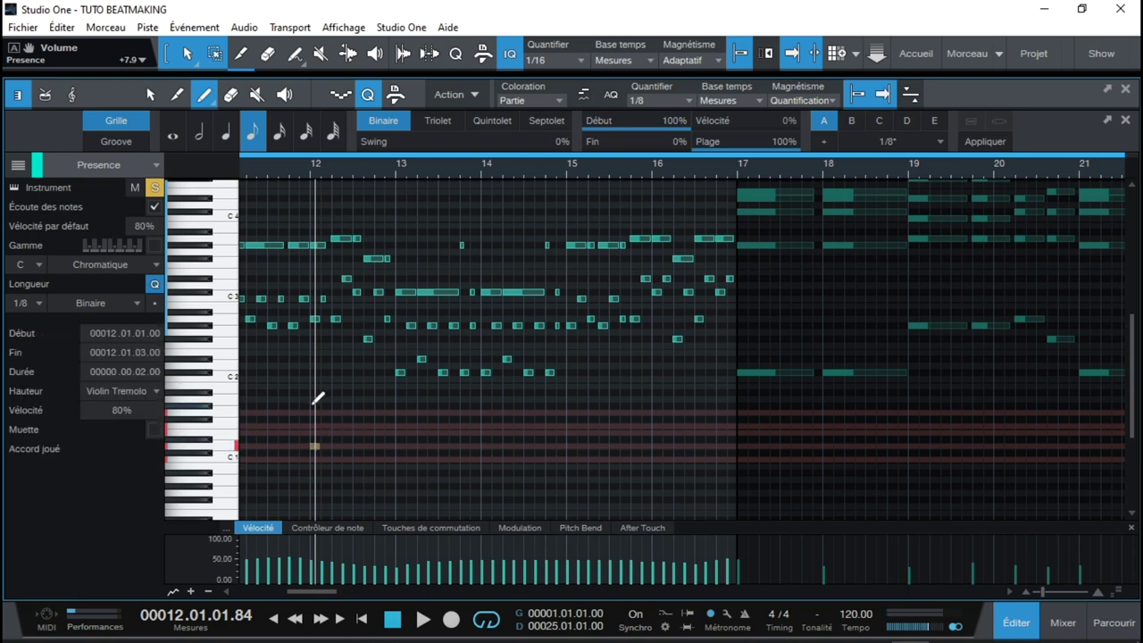
{"action": "left_click", "coordinate": [266, 172]}
{"action": "key", "text": "space"}
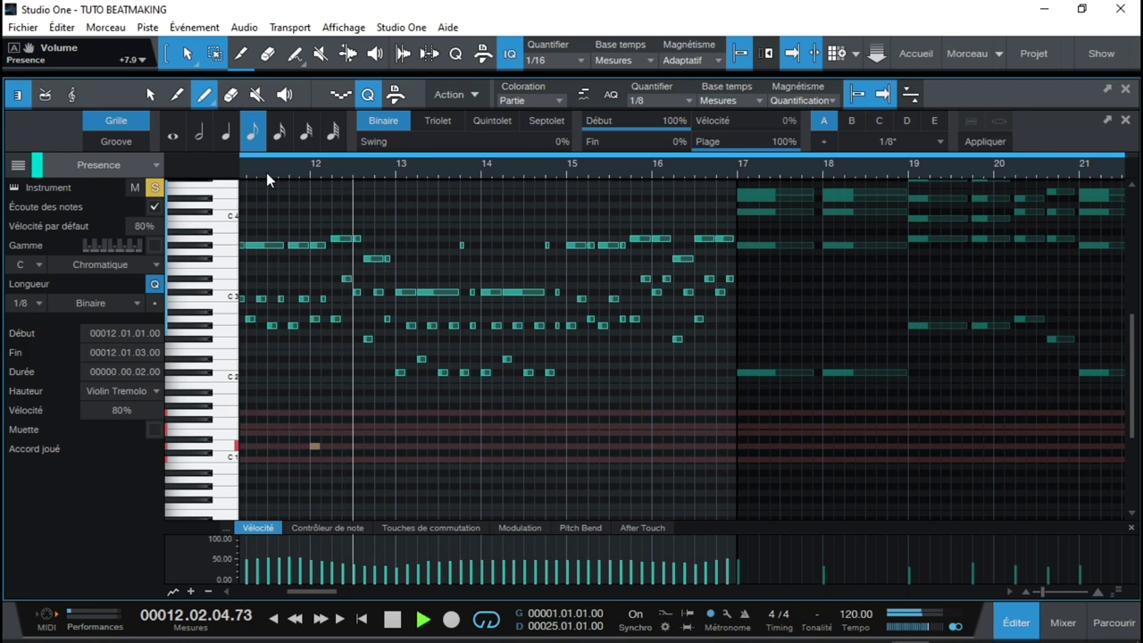
{"action": "left_click", "coordinate": [400, 459]}
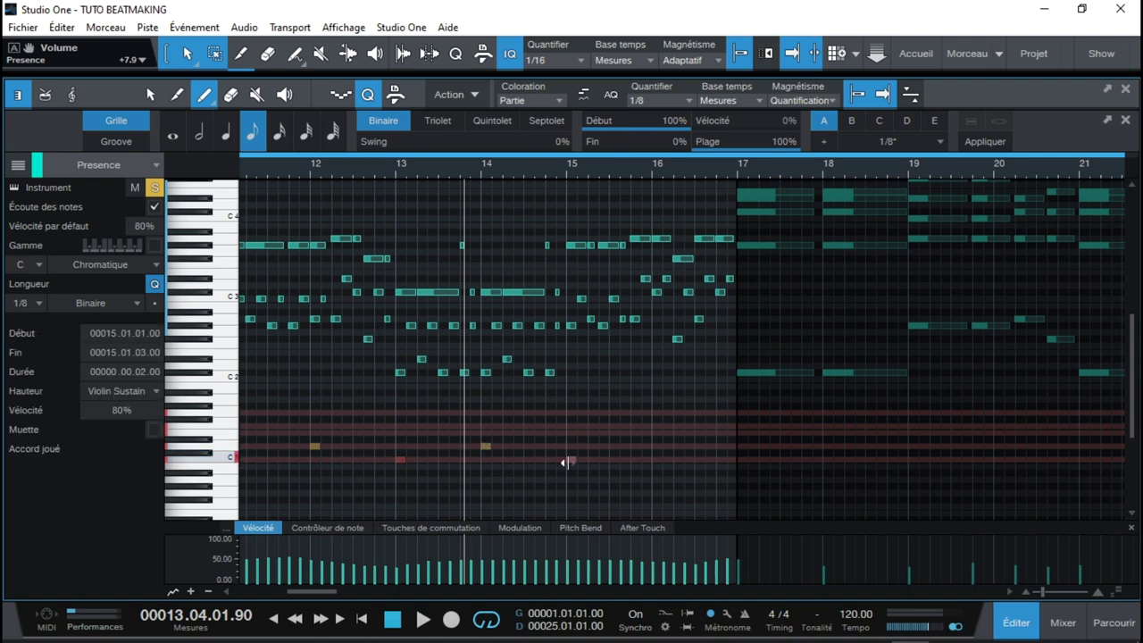
Play melodie1 and melodie2 to listen to the violin articulation changes
{"action": "key", "text": "space"}
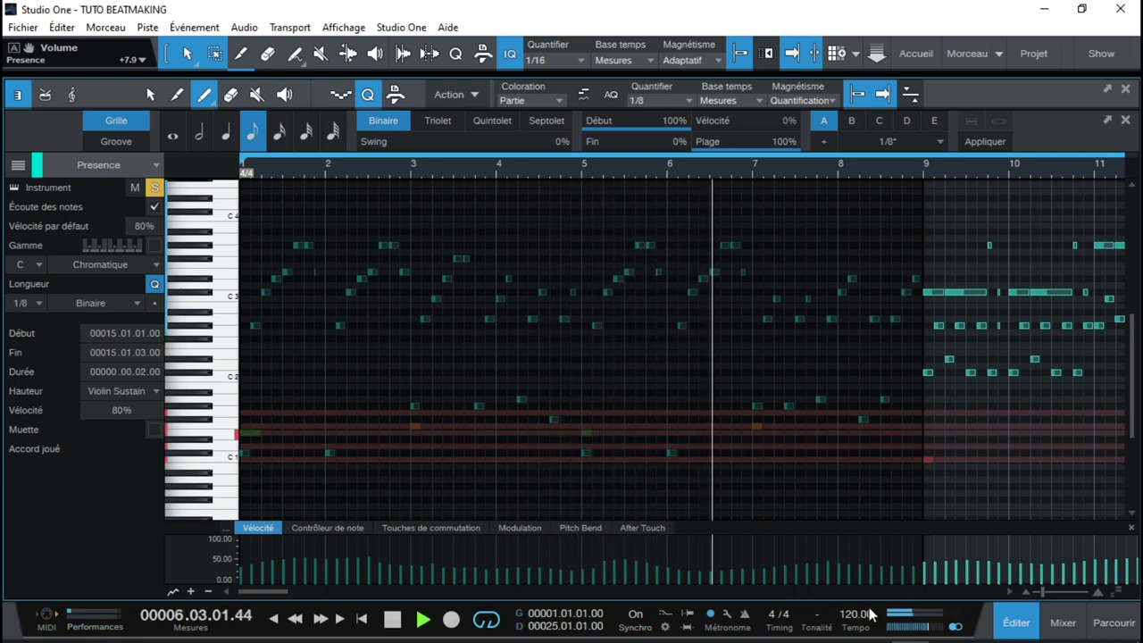
{"action": "left_click_drag", "start_coordinate": [275, 596], "coordinate": [307, 598]}
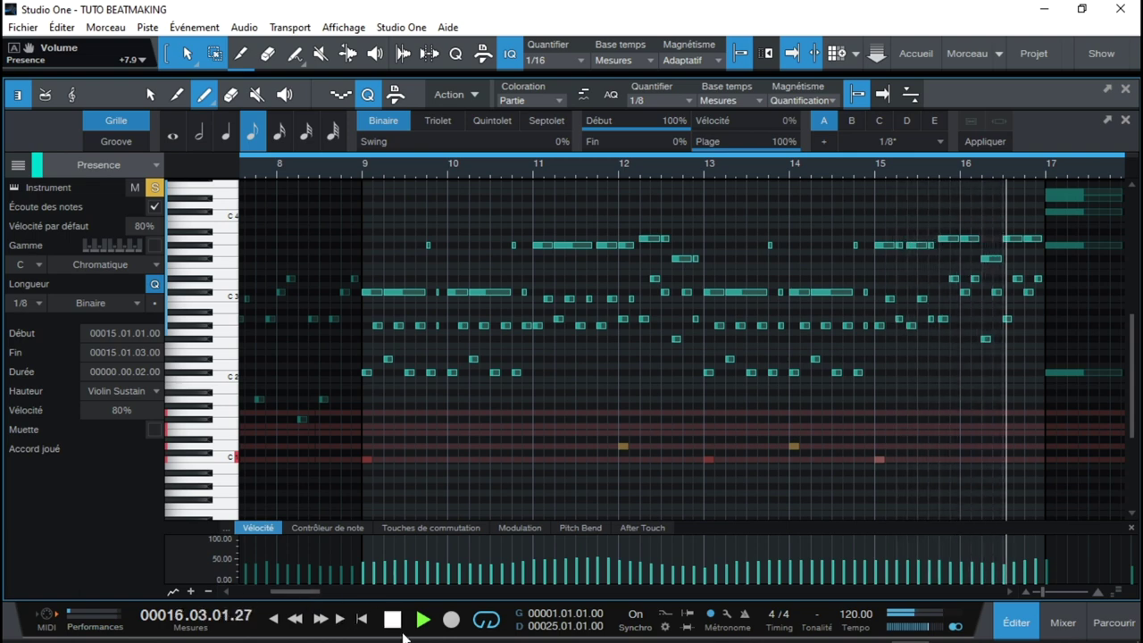
{"action": "key", "text": "space"}
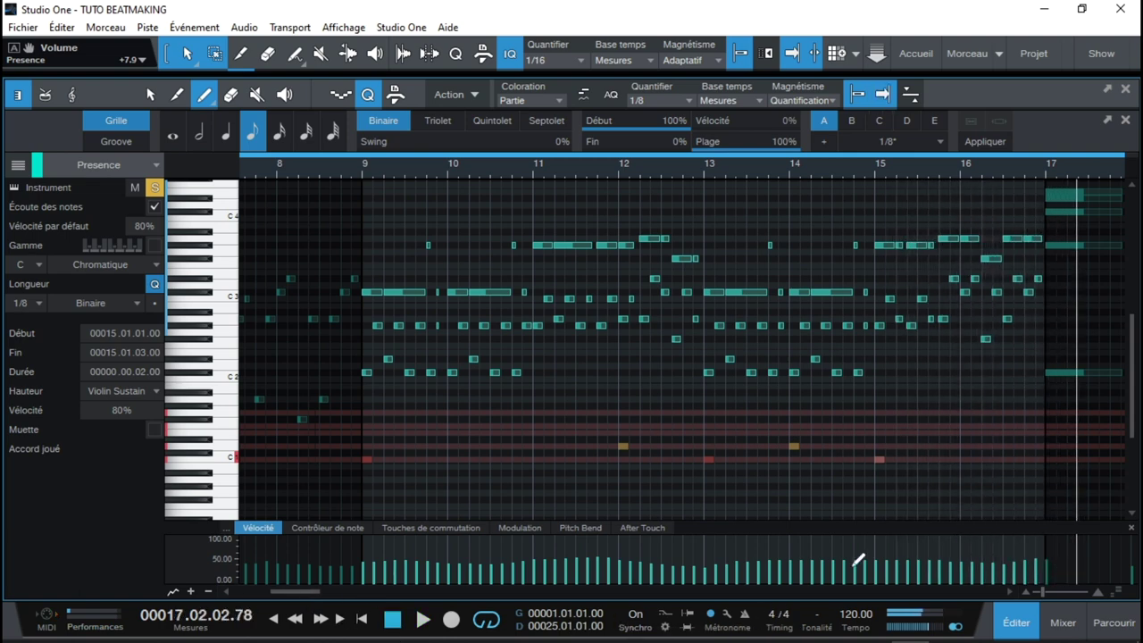
Add an eighth-note Violin Sustain key switch at bar 17 of progression d'accords and play from there
{"action": "left_click_drag", "start_coordinate": [312, 596], "coordinate": [338, 592]}
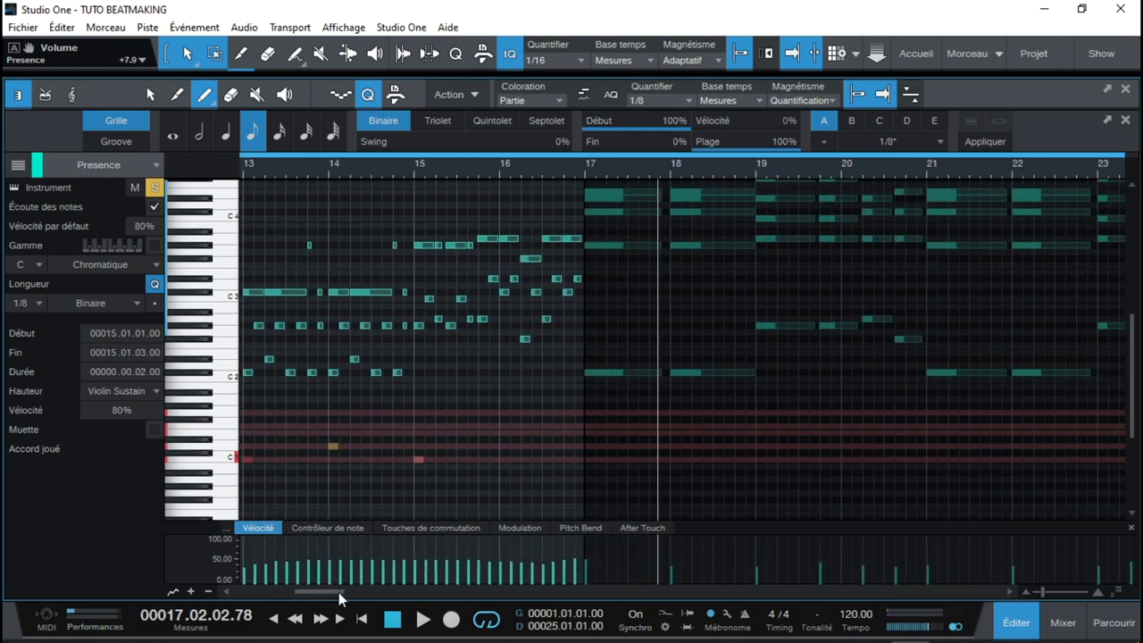
{"action": "left_click", "coordinate": [589, 460]}
{"action": "left_click", "coordinate": [581, 171]}
{"action": "key", "text": "space"}
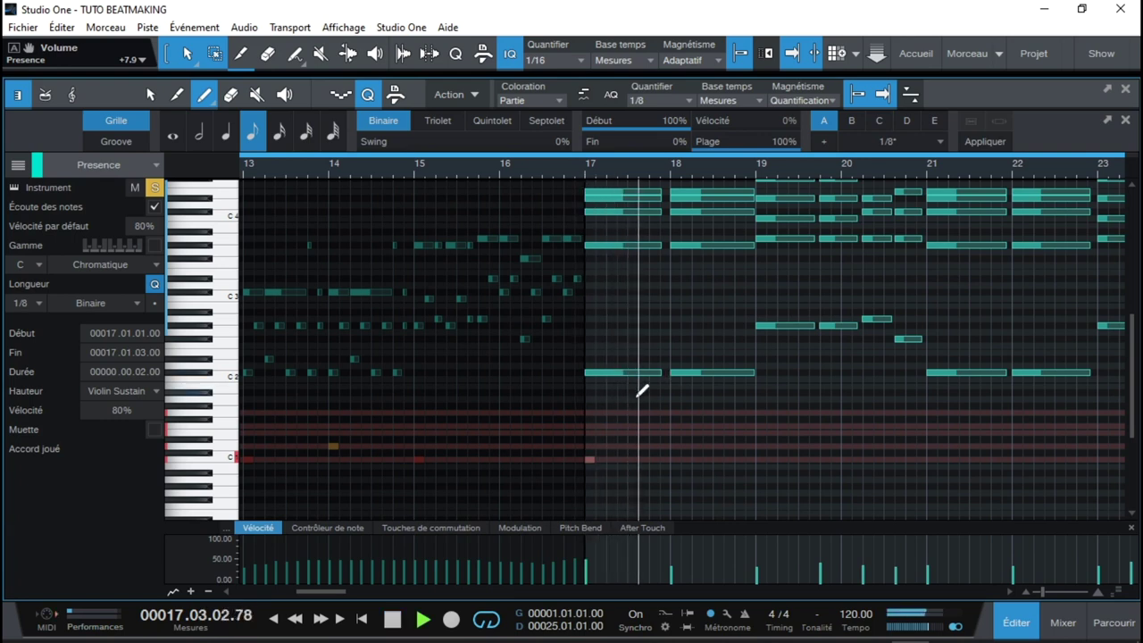
{"action": "key", "text": "space"}
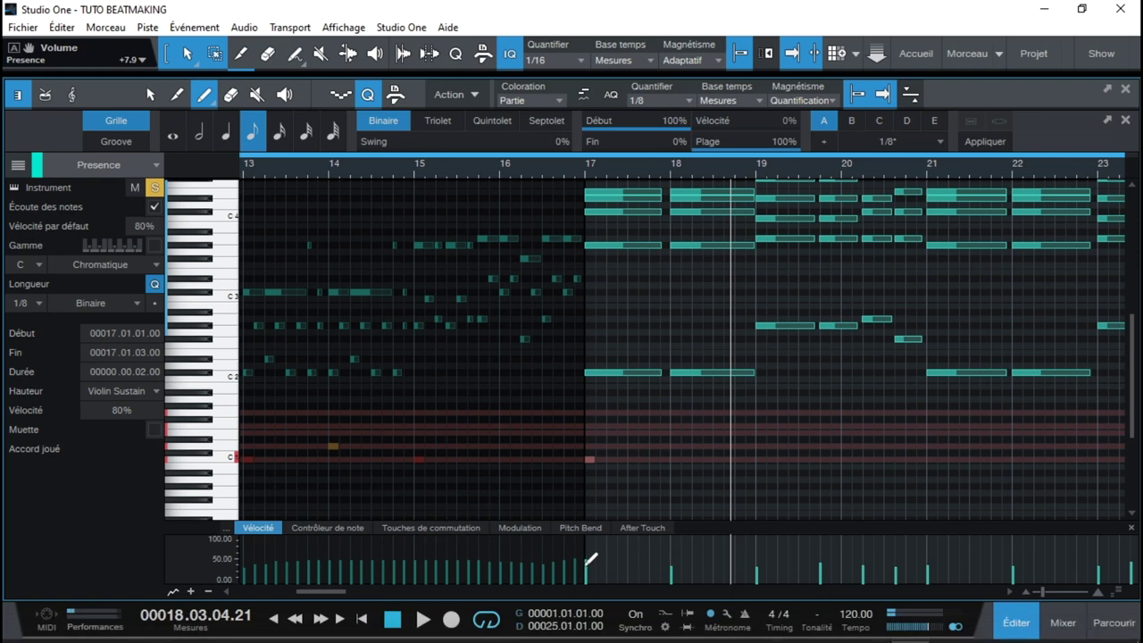
{"action": "key", "text": "ctrl+i"}
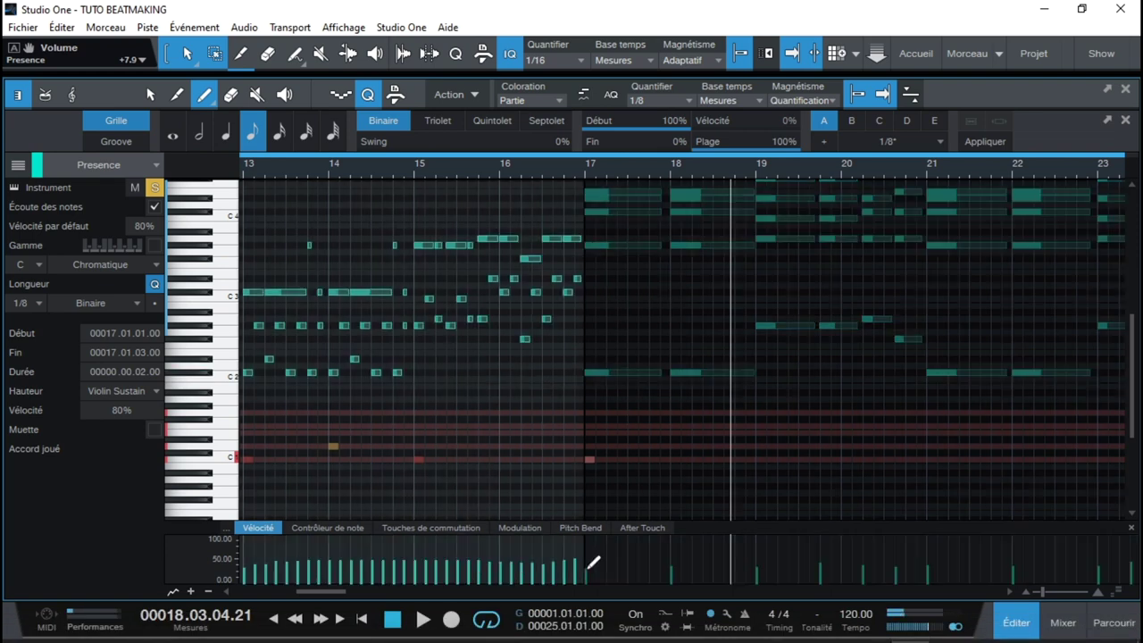
Play progression d'accords from late bar 16 and add an eighth-note Violin Tremolo key switch at bar 19
{"action": "left_click", "coordinate": [556, 162]}
{"action": "key", "text": "space"}
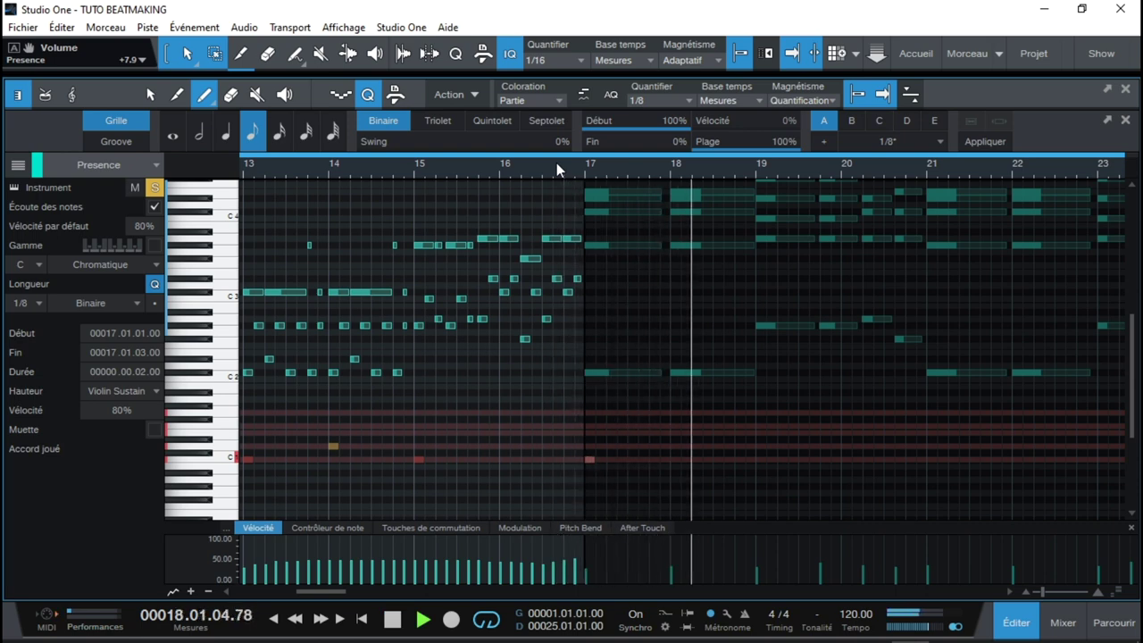
{"action": "key", "text": "space"}
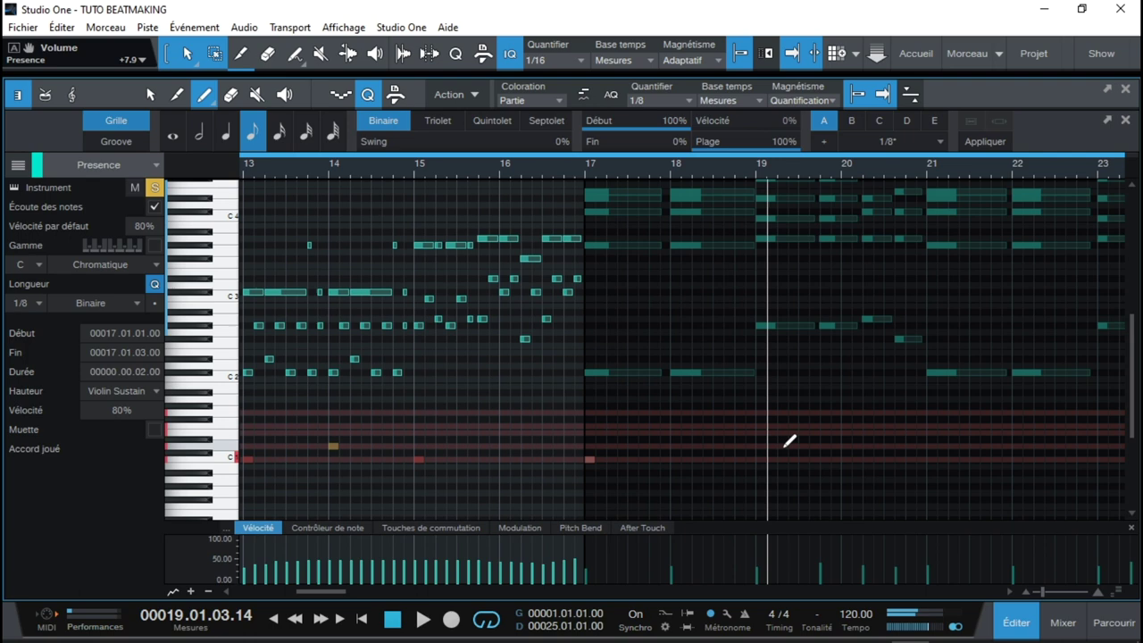
{"action": "left_click", "coordinate": [759, 444]}
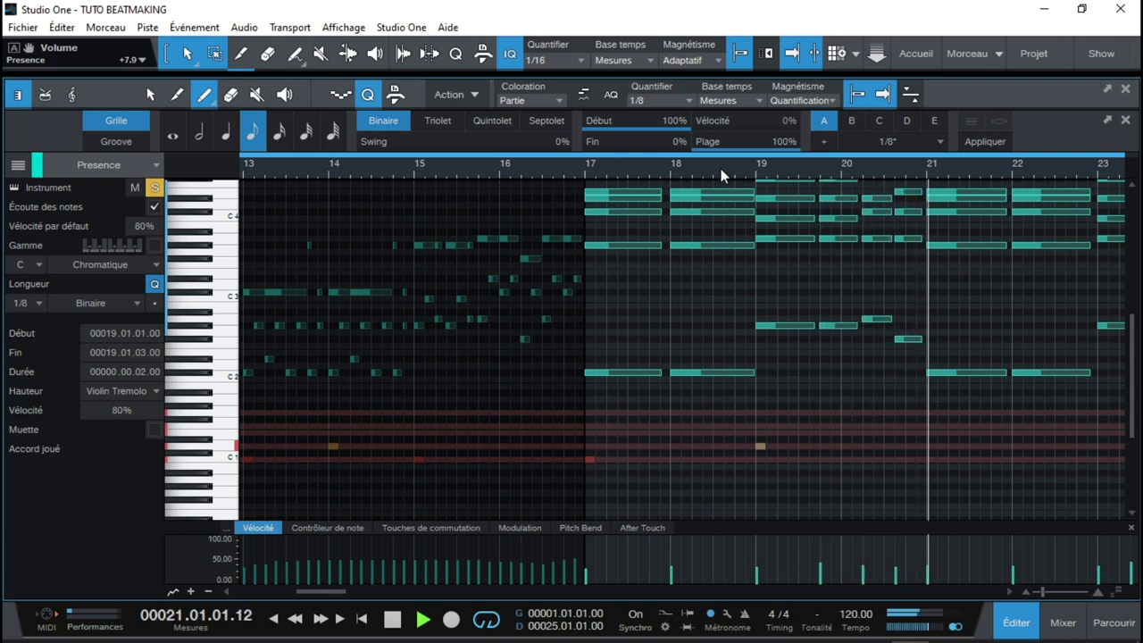
{"action": "key", "text": "space"}
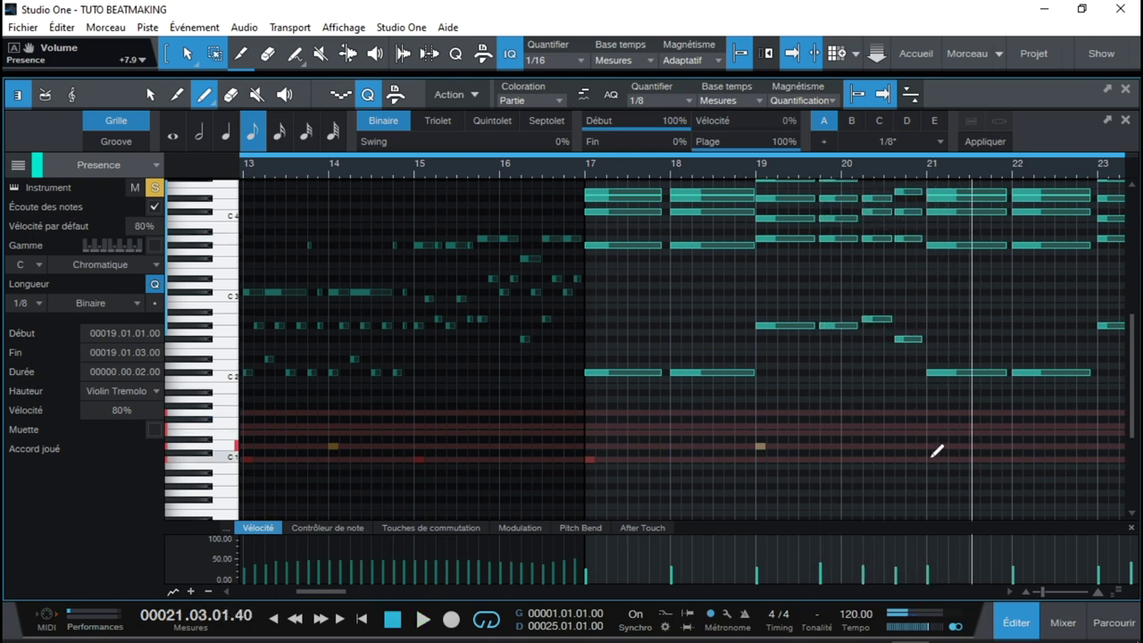
Add eighth-note key switches in progression d'accords: Violin Sustain at bar 21 and Violin Staccato Grp1 at bar 23
{"action": "left_click", "coordinate": [931, 459]}
{"action": "key", "text": "space"}
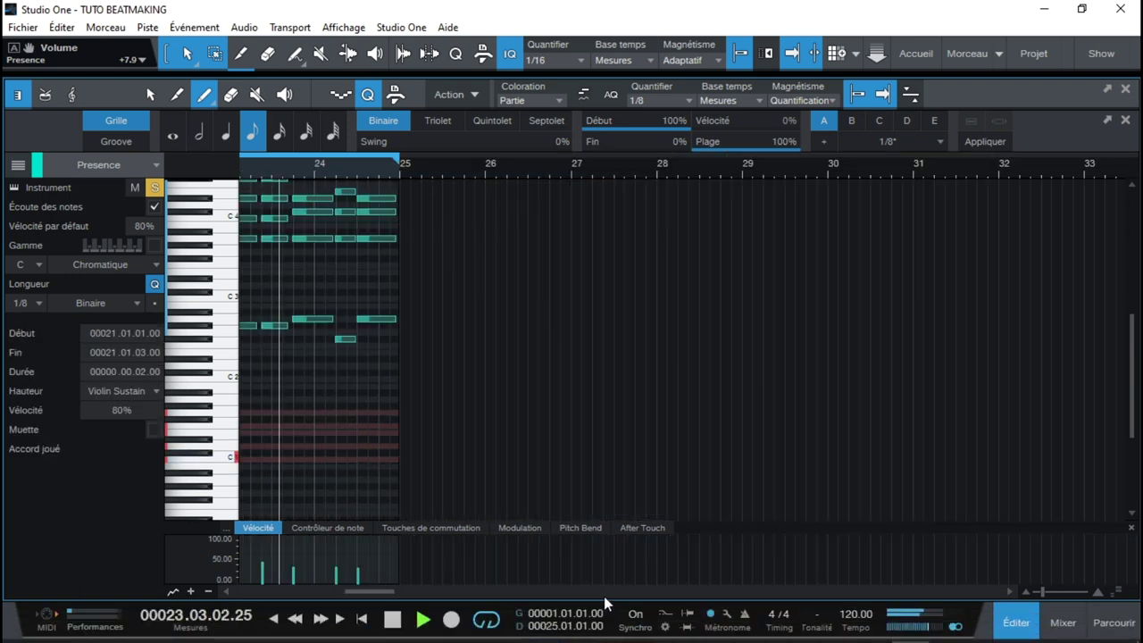
{"action": "key", "text": "space"}
{"action": "left_click_drag", "start_coordinate": [386, 592], "coordinate": [364, 589]}
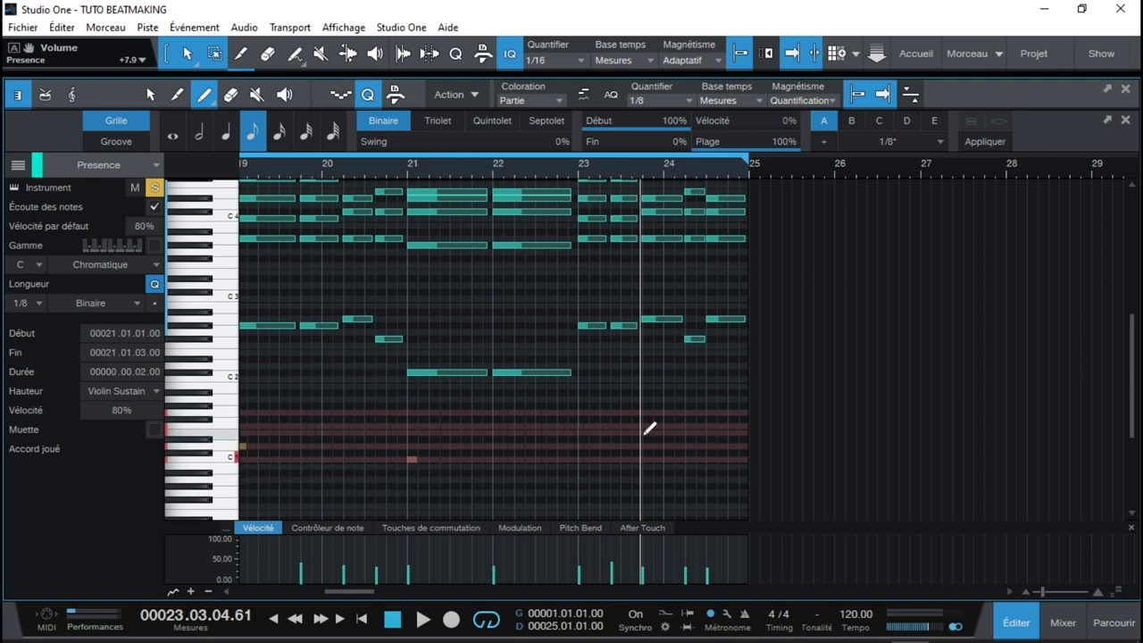
{"action": "left_click", "coordinate": [582, 431]}
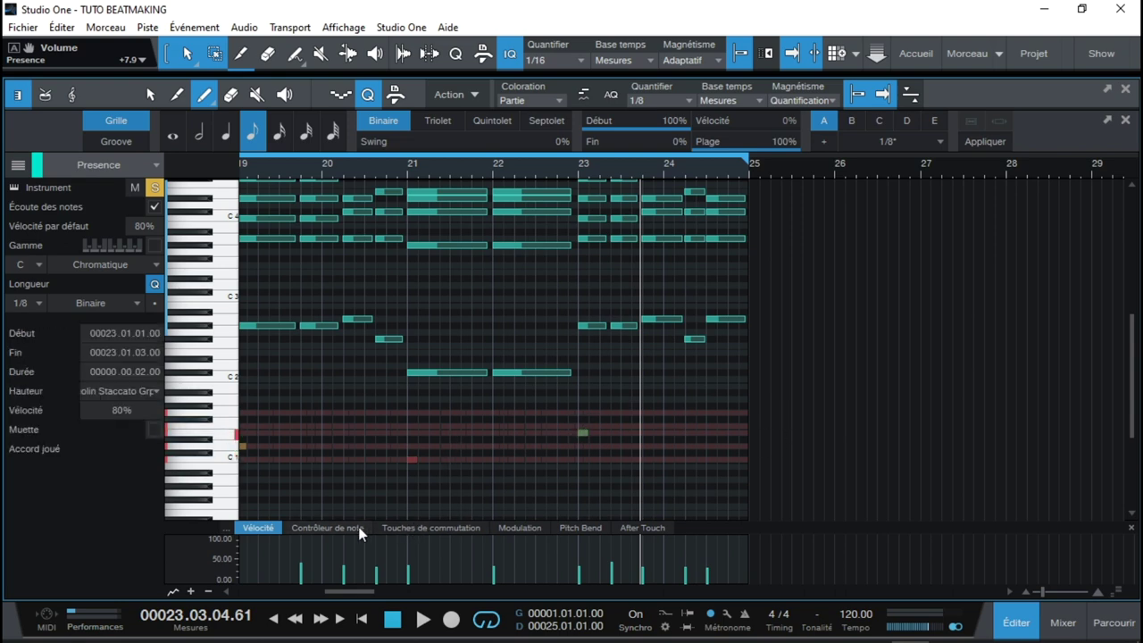
Show the key-switch lane (Touches de commutation) below the notes and play the parts from the start
{"action": "left_click", "coordinate": [353, 528]}
{"action": "left_click", "coordinate": [416, 527]}
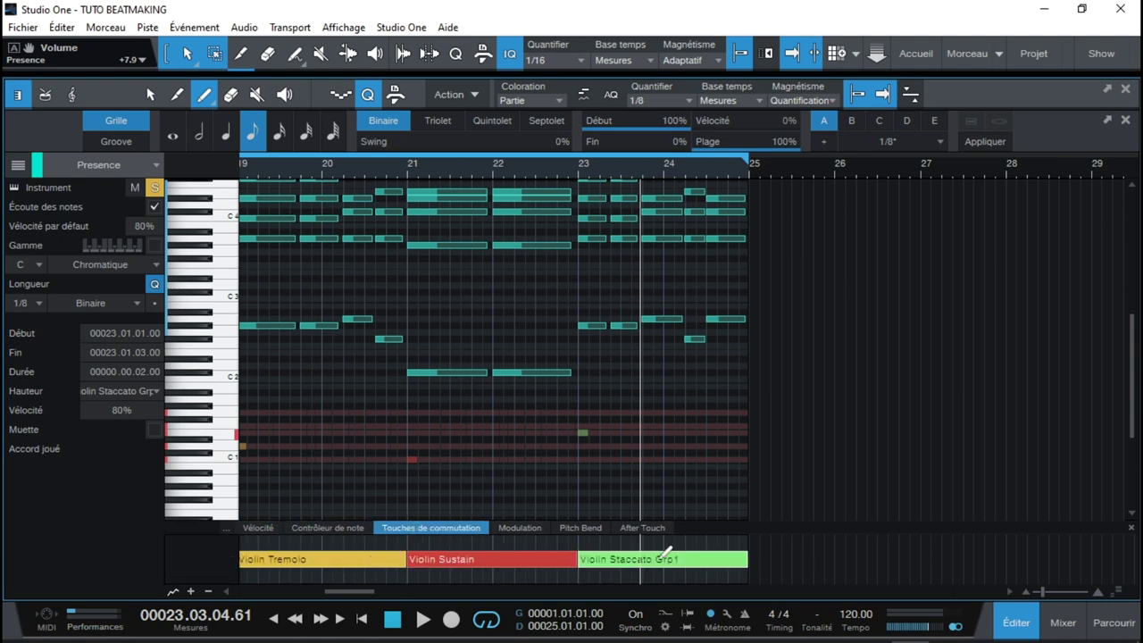
{"action": "key", "text": "comma"}
{"action": "key", "text": "space"}
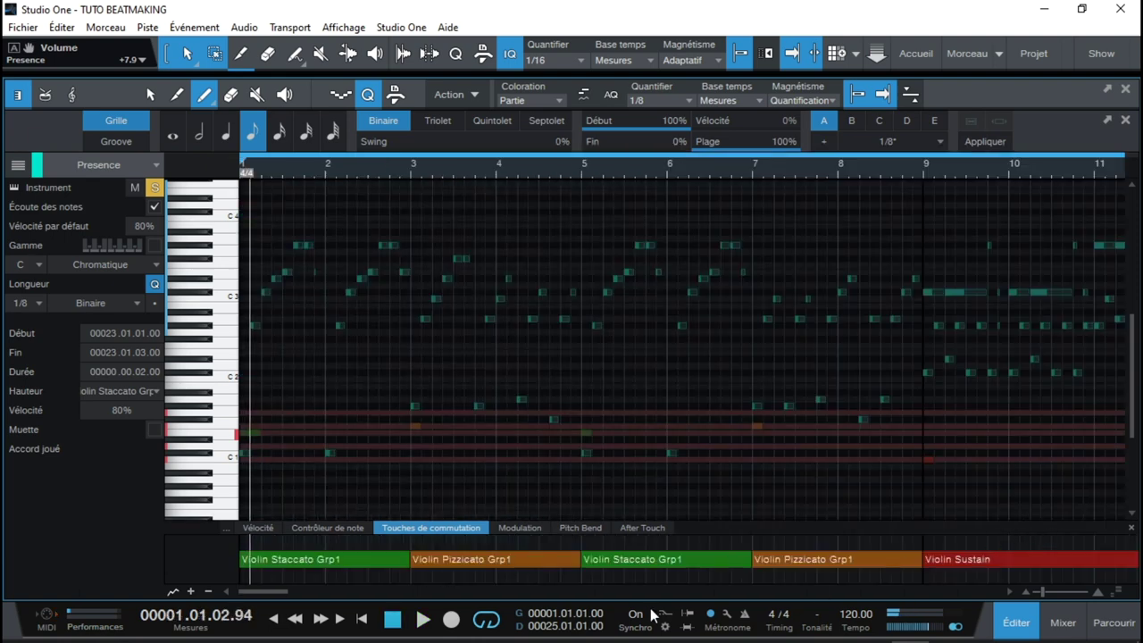
With the Arrow tool, move the Violin Sustain key switch at bar 17 ahead to 16.04.01 and listen to the transition
{"action": "left_click_drag", "start_coordinate": [275, 592], "coordinate": [341, 592]}
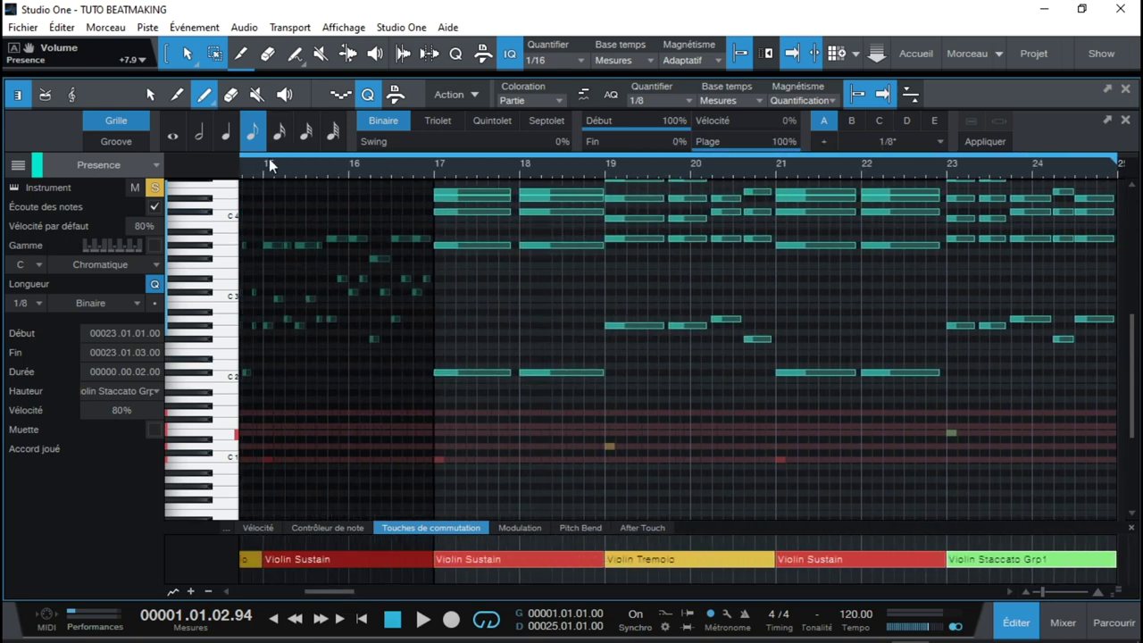
{"action": "right_click", "coordinate": [453, 469]}
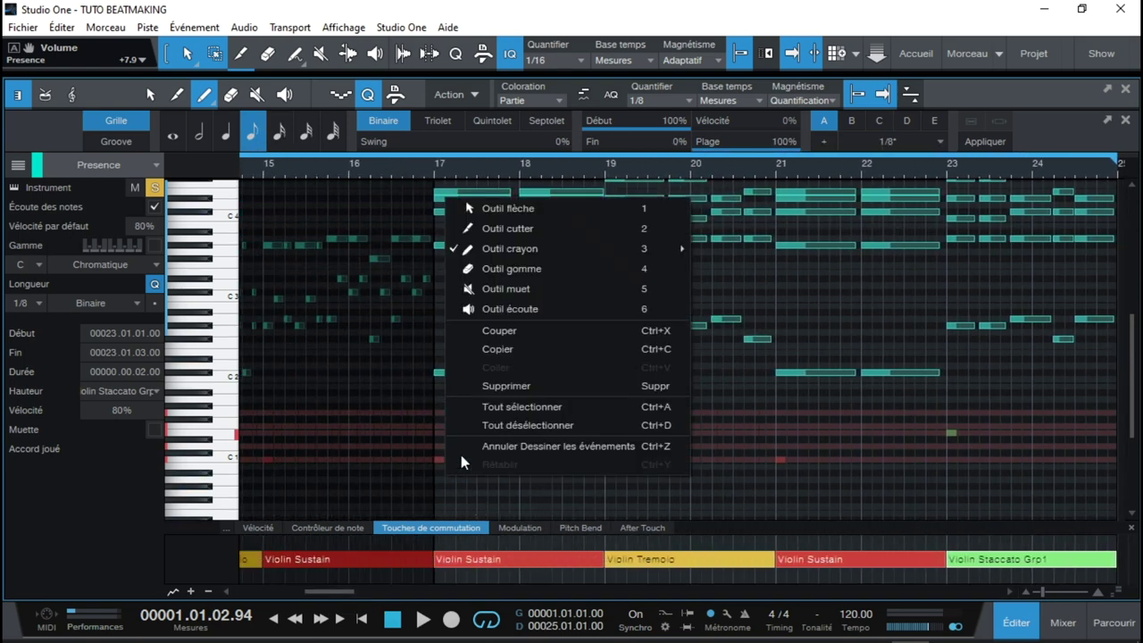
{"action": "left_click", "coordinate": [489, 208]}
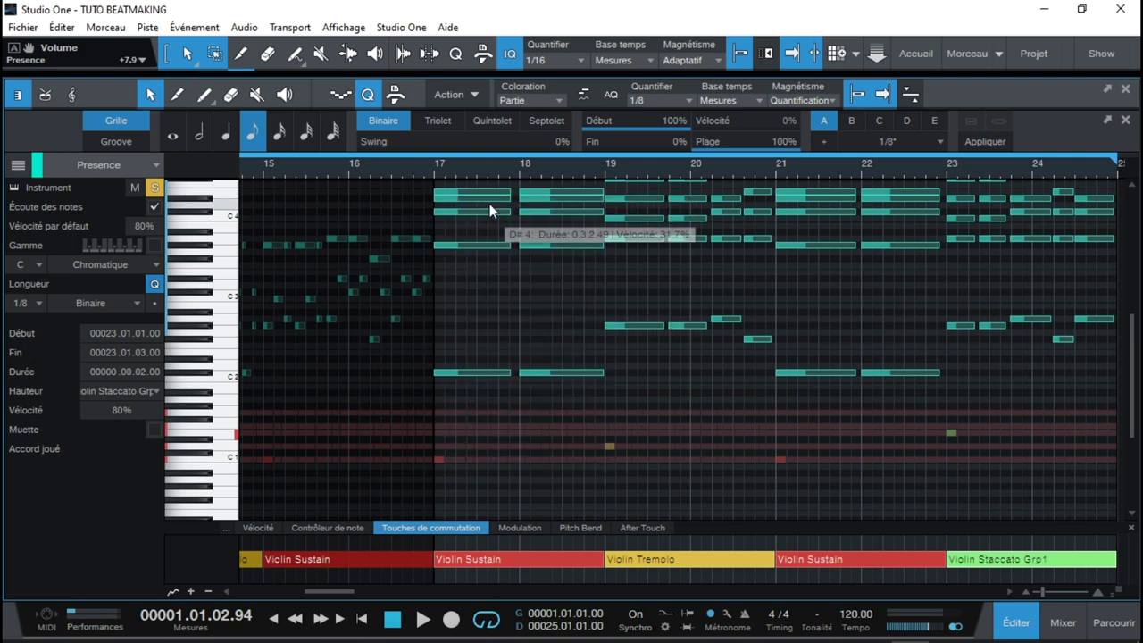
{"action": "left_click_drag", "start_coordinate": [435, 461], "coordinate": [429, 456]}
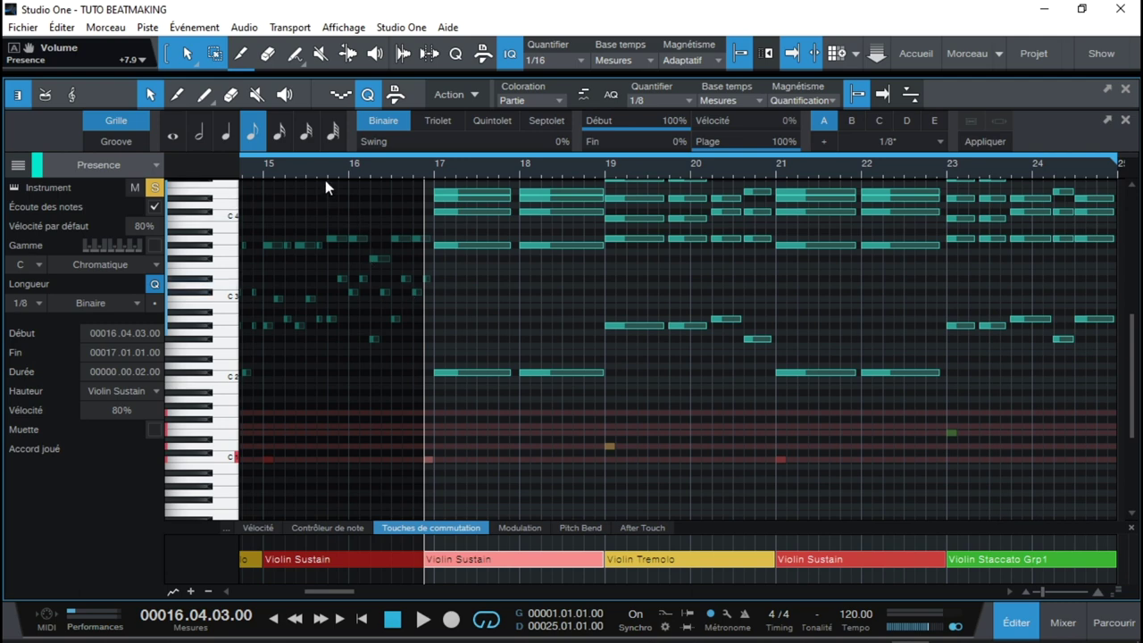
{"action": "key", "text": "space"}
{"action": "key", "text": "space"}
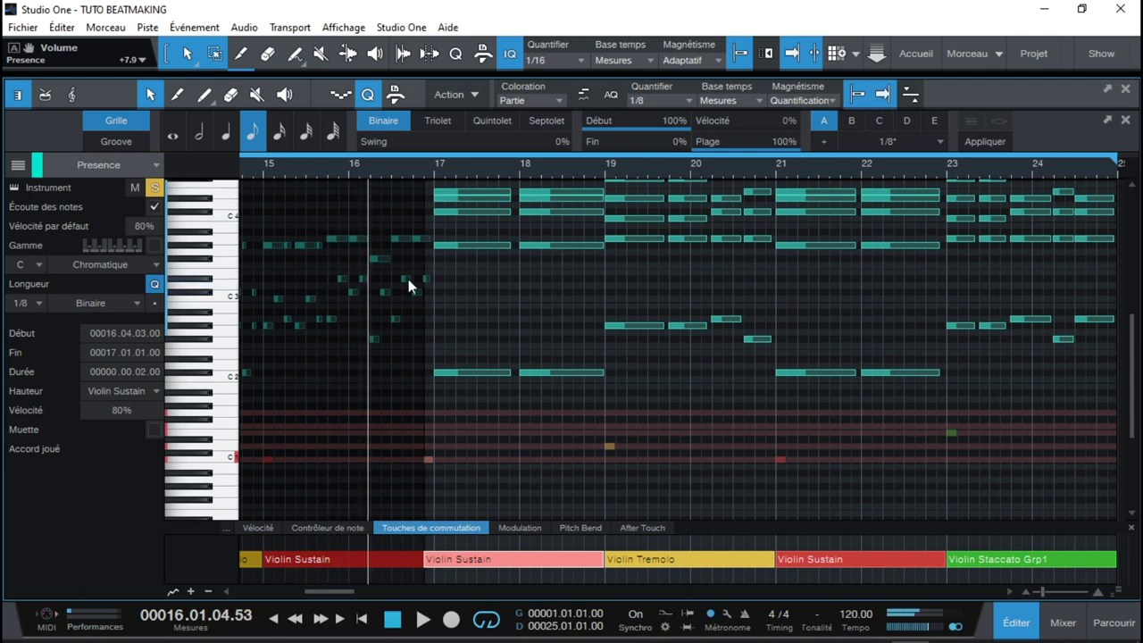
{"action": "left_click_drag", "start_coordinate": [437, 459], "coordinate": [419, 460]}
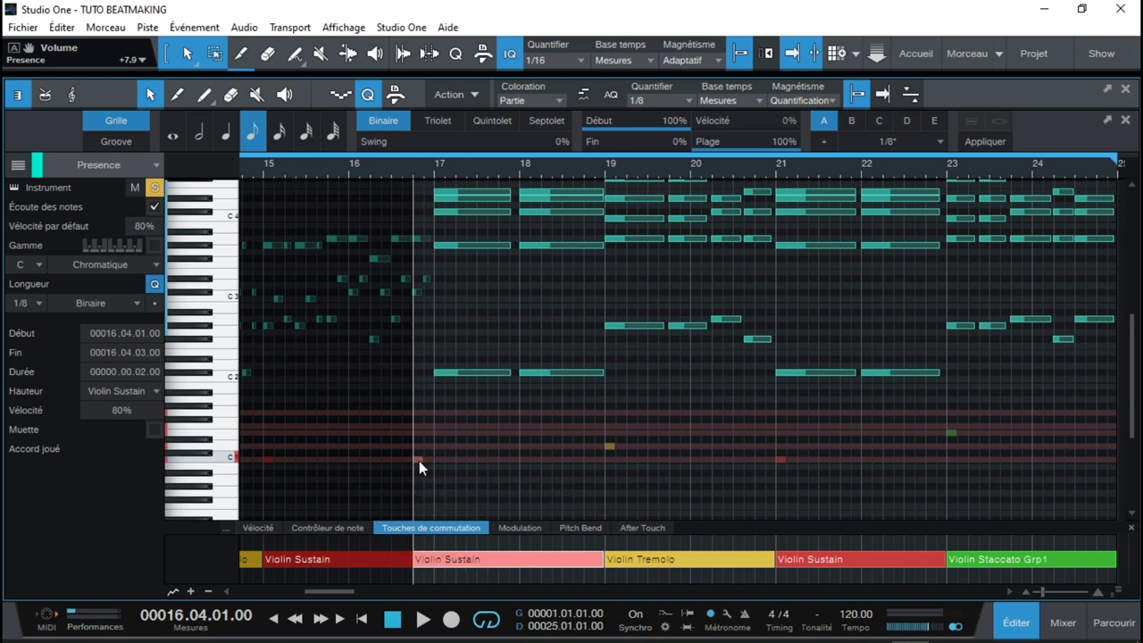
{"action": "key", "text": "space"}
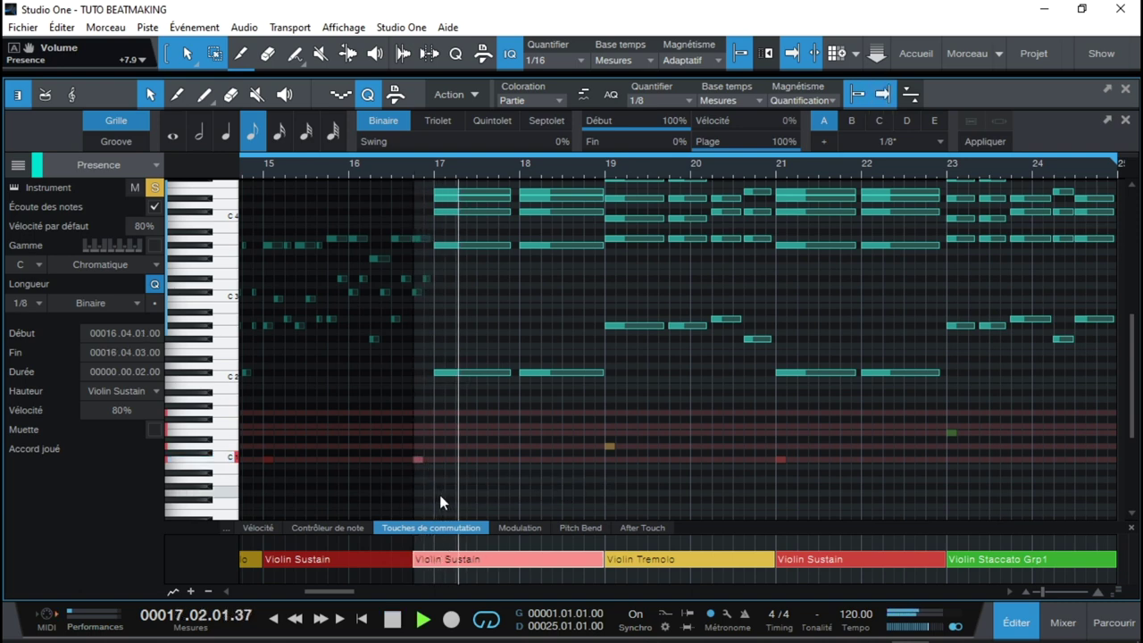
{"action": "key", "text": "space"}
{"action": "left_click", "coordinate": [303, 166]}
{"action": "key", "text": "space"}
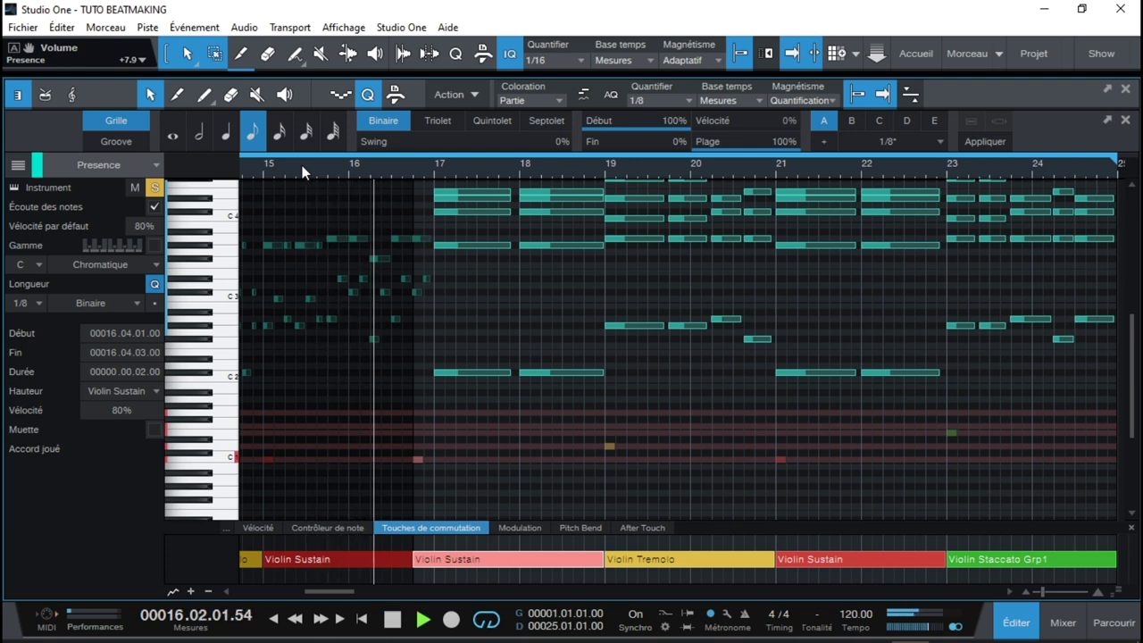
{"action": "key", "text": "space"}
Move the Violin Tremolo key switch at bar 19 ahead to 18.04.03 and play from bar 18
{"action": "left_click_drag", "start_coordinate": [610, 448], "coordinate": [595, 446]}
{"action": "left_click", "coordinate": [544, 166]}
{"action": "key", "text": "space"}
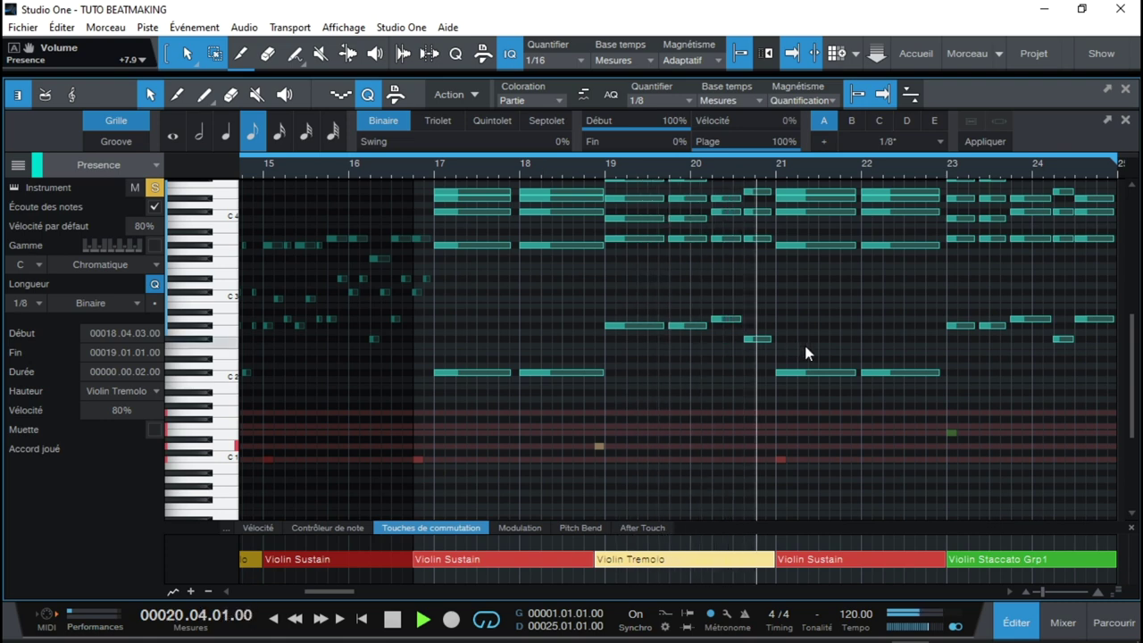
{"action": "key", "text": "space"}
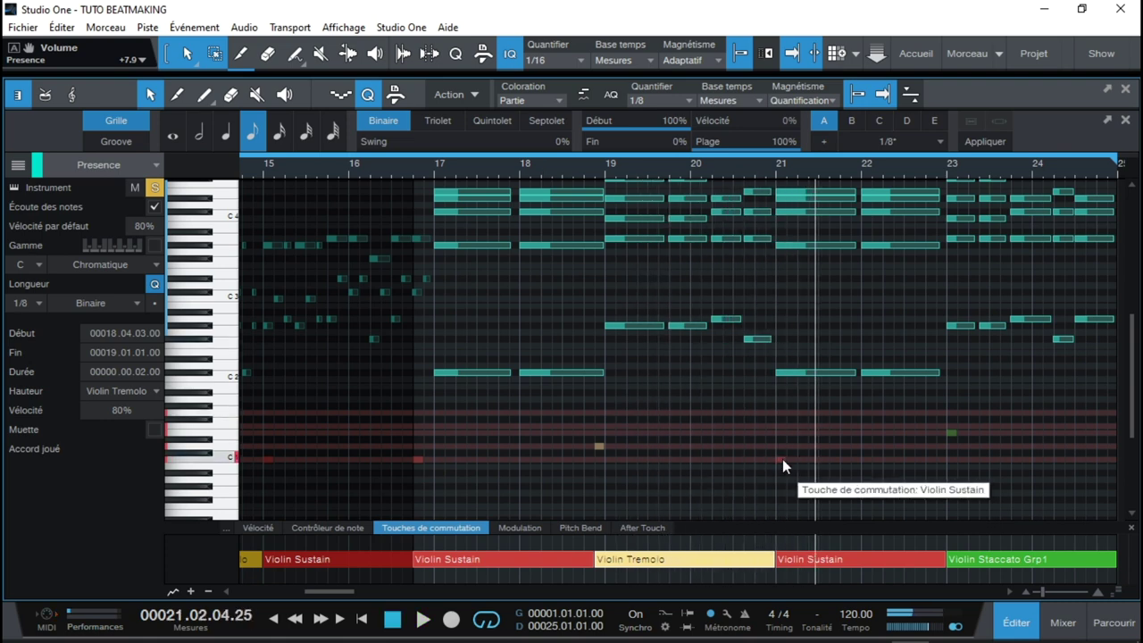
Move the Violin Sustain key switch at bar 21 ahead to 20.04.03 and play from bar 20
{"action": "left_click_drag", "start_coordinate": [782, 459], "coordinate": [772, 459]}
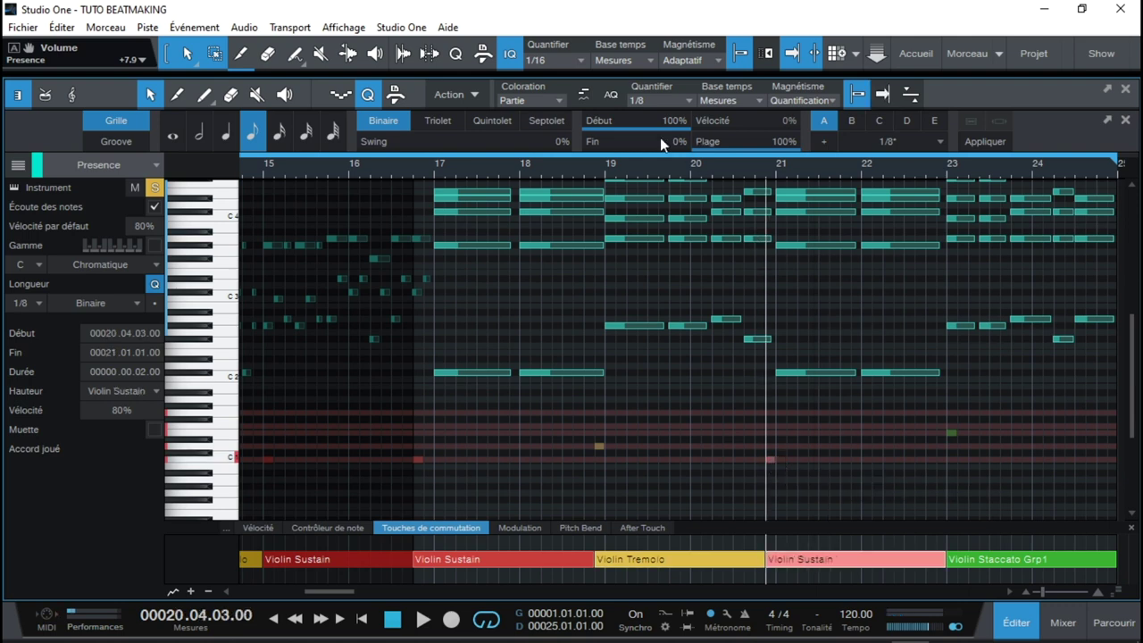
{"action": "left_click", "coordinate": [690, 162]}
{"action": "key", "text": "space"}
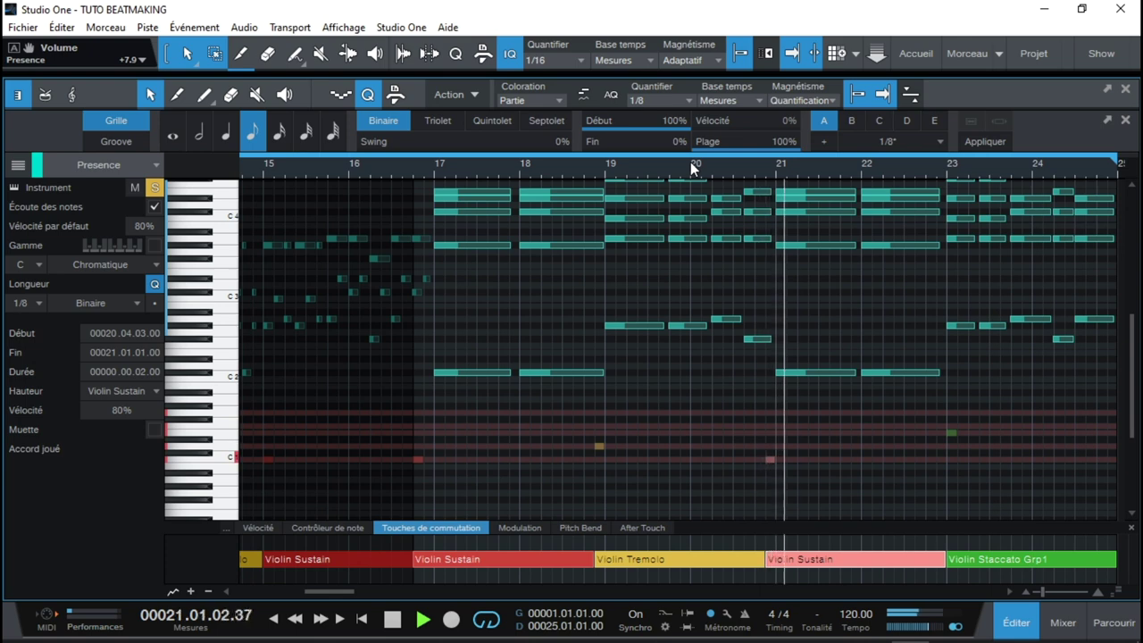
{"action": "key", "text": "space"}
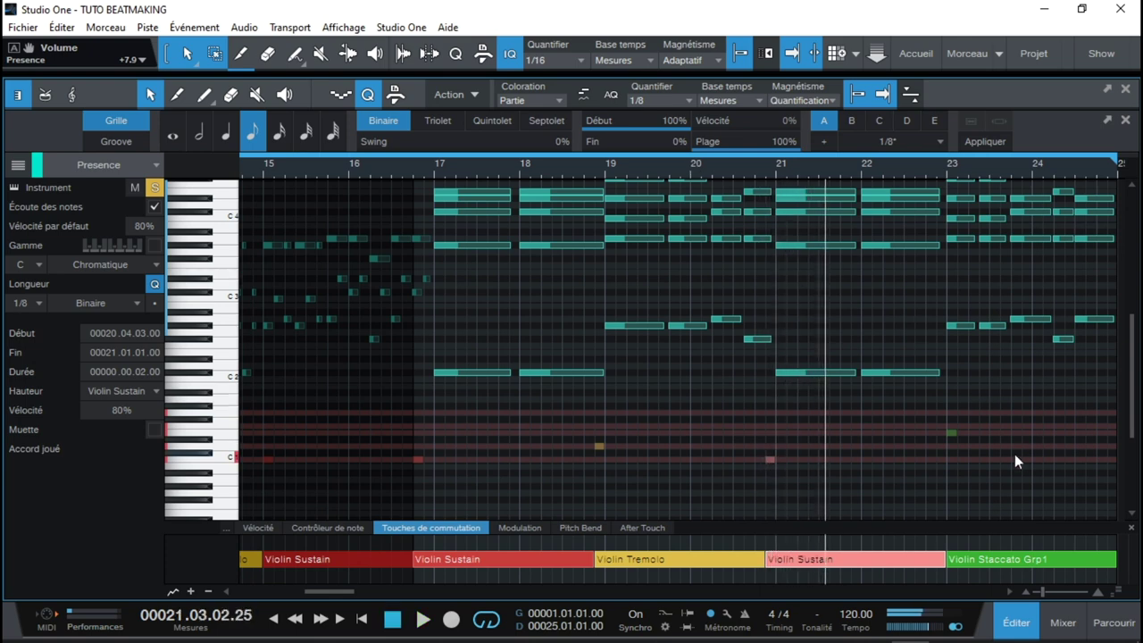
Move the Violin Staccato Grp1 key switch at bar 23 ahead to 22.04.03 and listen through the end of the part
{"action": "left_click", "coordinate": [950, 433]}
{"action": "left_click_drag", "start_coordinate": [939, 432], "coordinate": [939, 433]}
{"action": "key", "text": "space"}
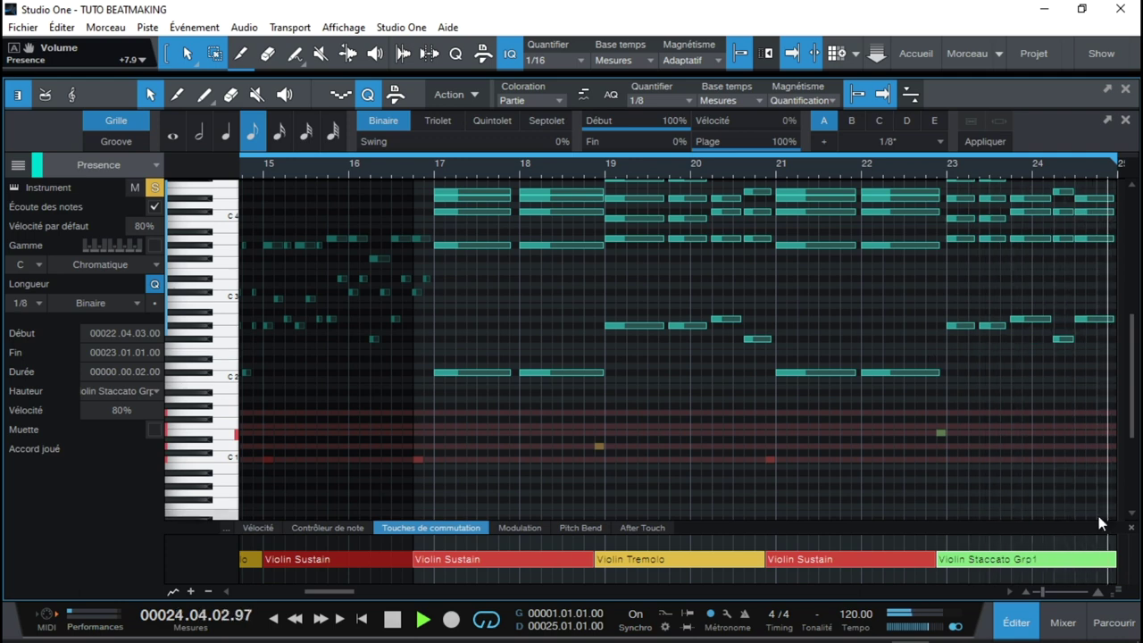
{"action": "key", "text": "space"}
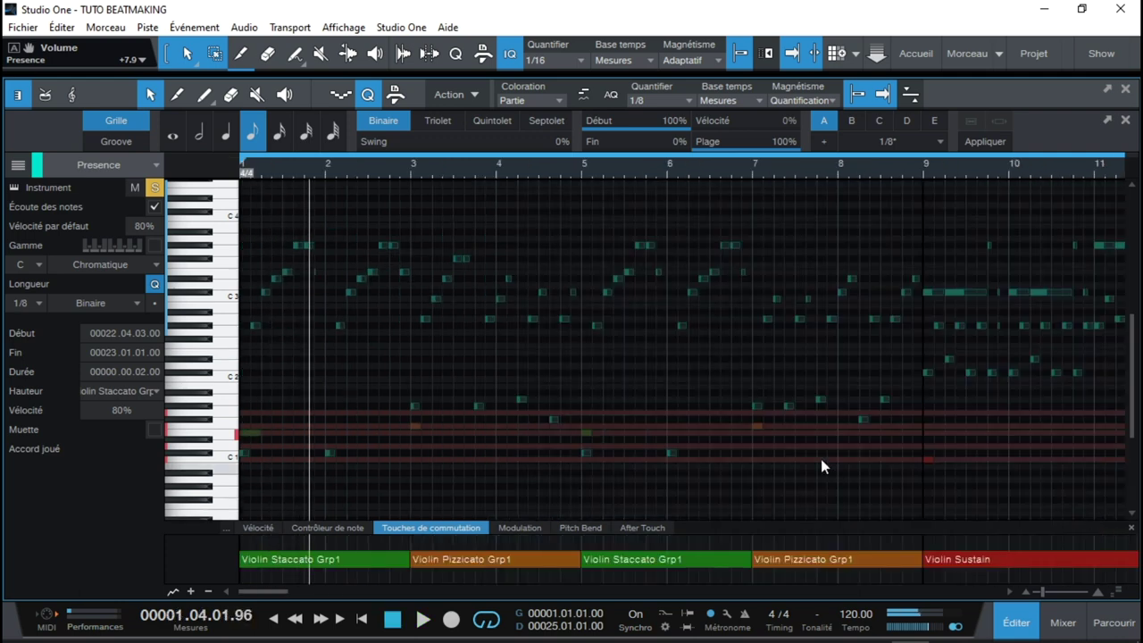
Close the quantize panel and note editor, and play the arrangement with Mellotron V track 10 muted and unsoloed
{"action": "left_click", "coordinate": [1125, 122]}
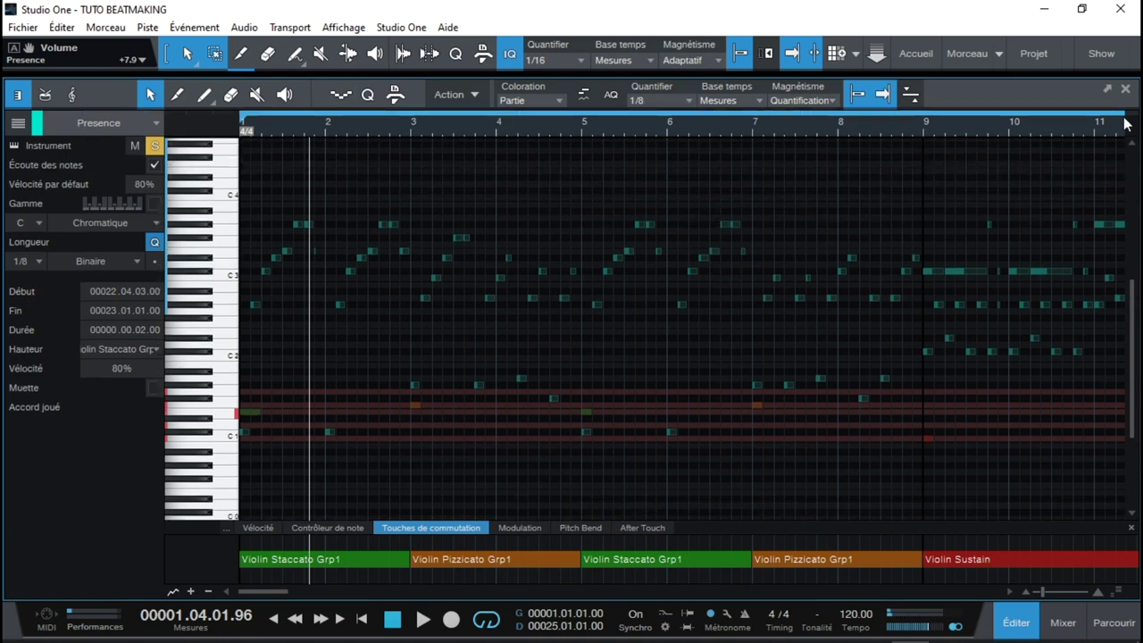
{"action": "left_click", "coordinate": [1124, 91]}
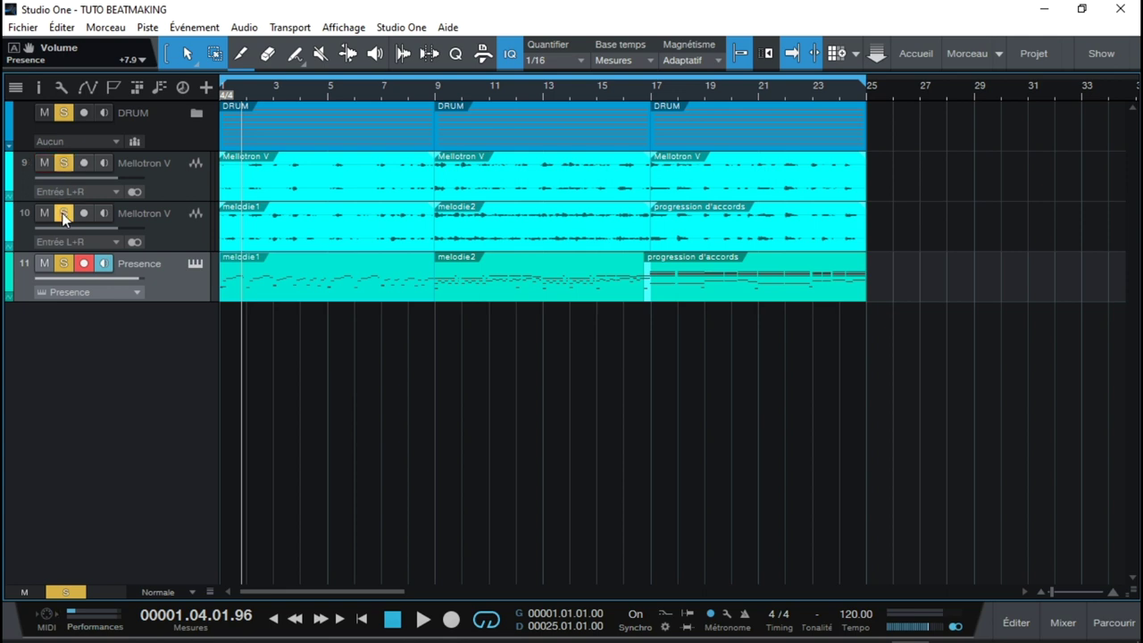
{"action": "key", "text": "space"}
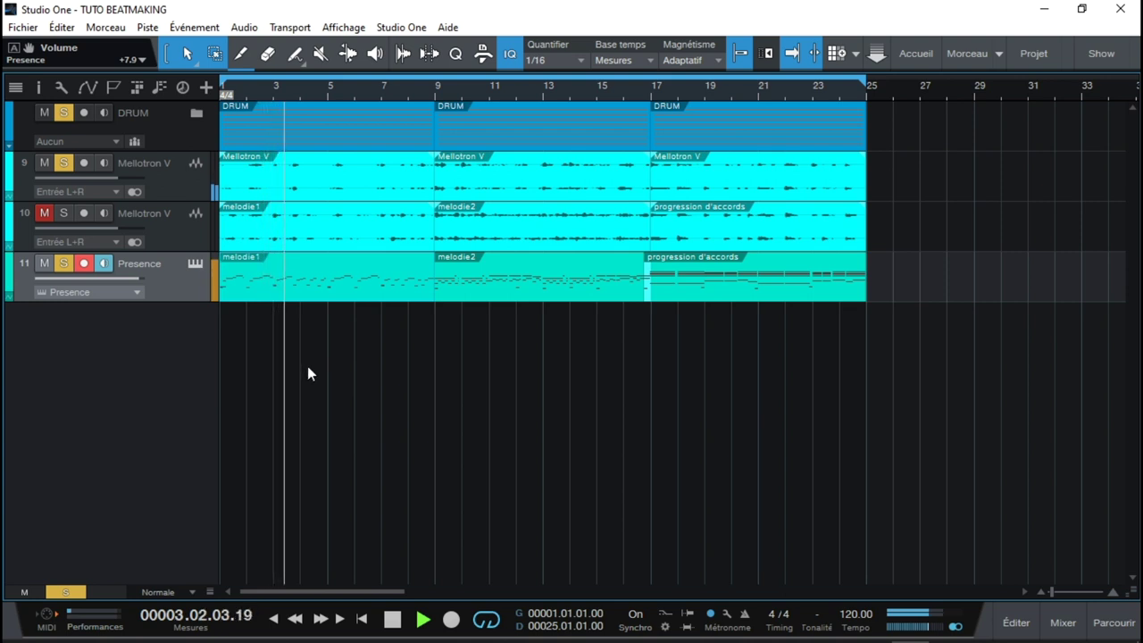
In the mixer, set the first Mellotron V channel to +3.8 dB and the Presence channel to +3.3 dB during playback
{"action": "key", "text": "F3"}
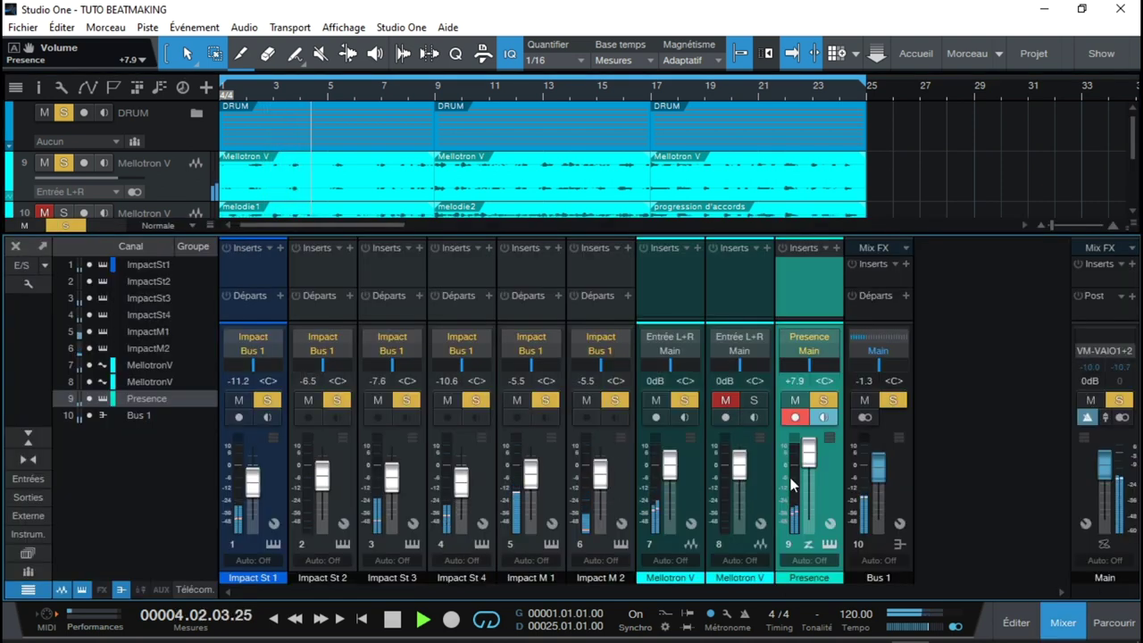
{"action": "left_click_drag", "start_coordinate": [675, 475], "coordinate": [672, 473]}
{"action": "left_click_drag", "start_coordinate": [809, 460], "coordinate": [809, 461]}
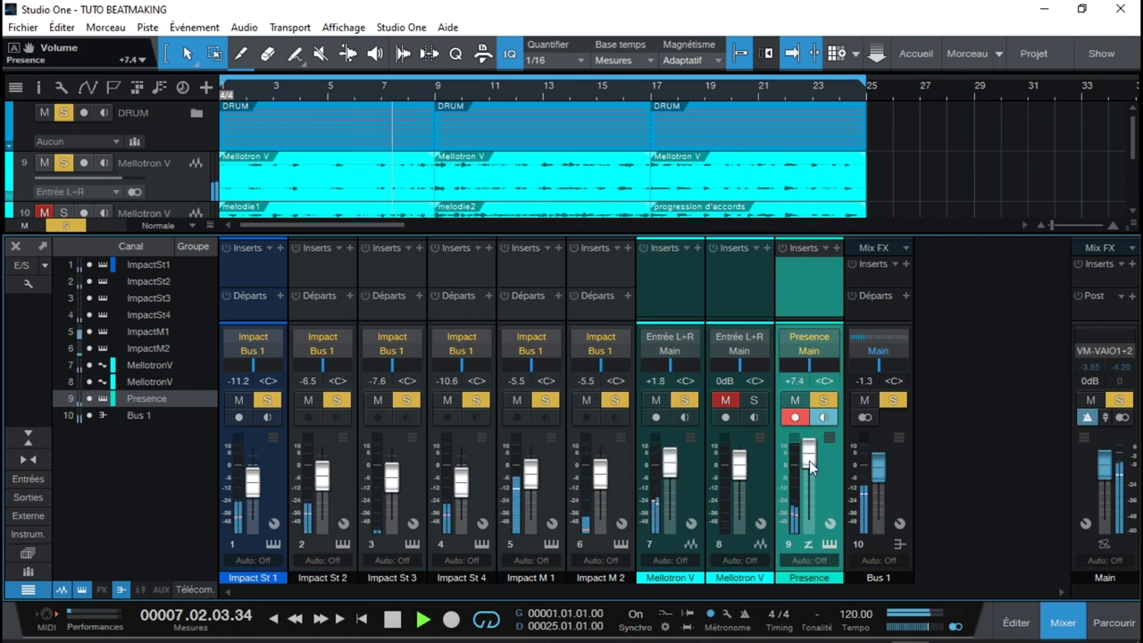
{"action": "mouse_move", "coordinate": [719, 452]}
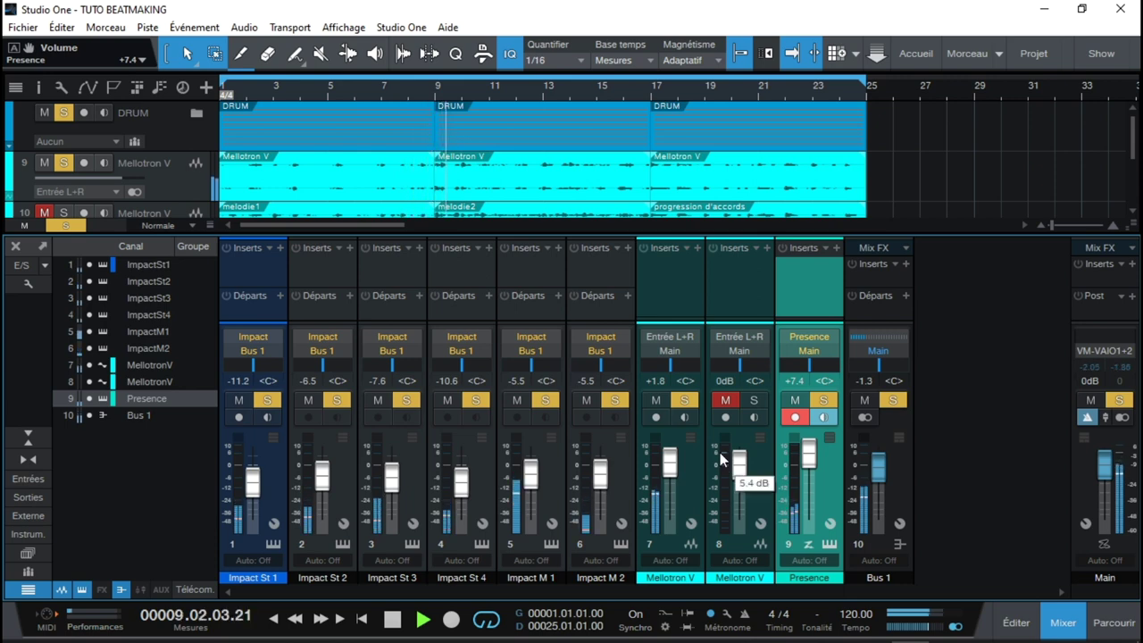
{"action": "left_click_drag", "start_coordinate": [809, 456], "coordinate": [807, 469]}
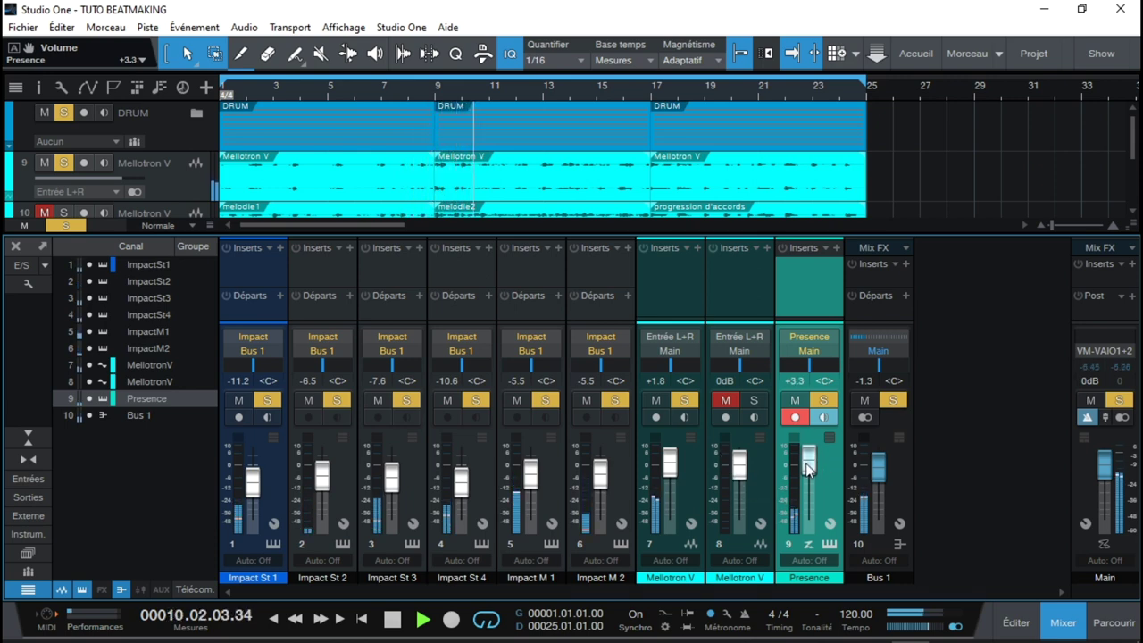
{"action": "left_click_drag", "start_coordinate": [673, 468], "coordinate": [673, 465]}
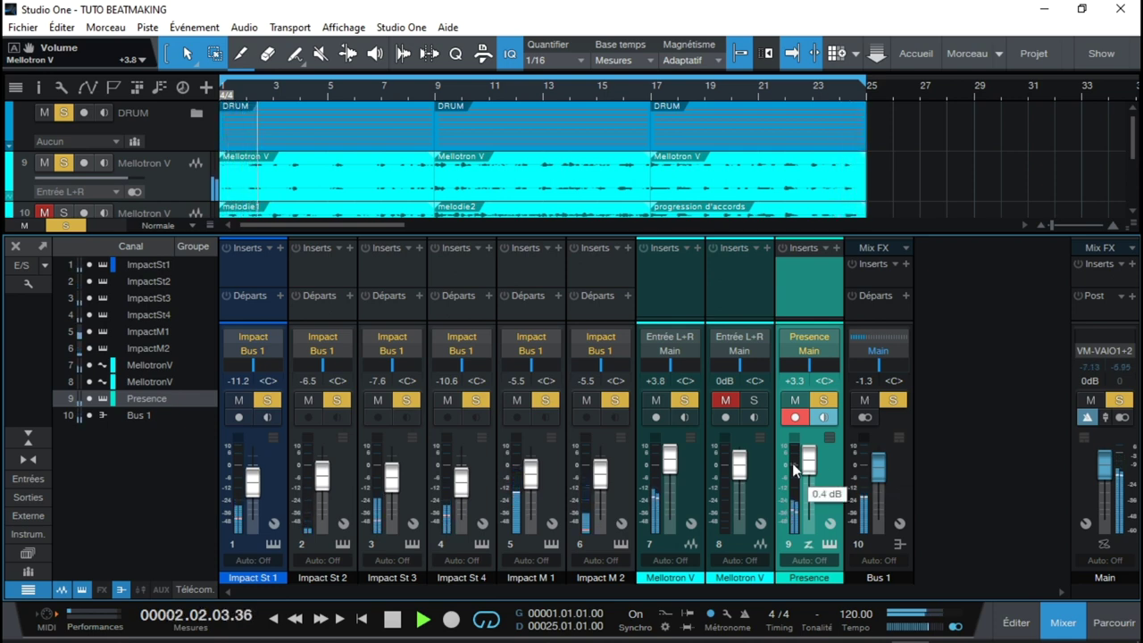
Stop playback, hide the mixer and open the Presence track's melodie1 part in the note editor
{"action": "key", "text": "space"}
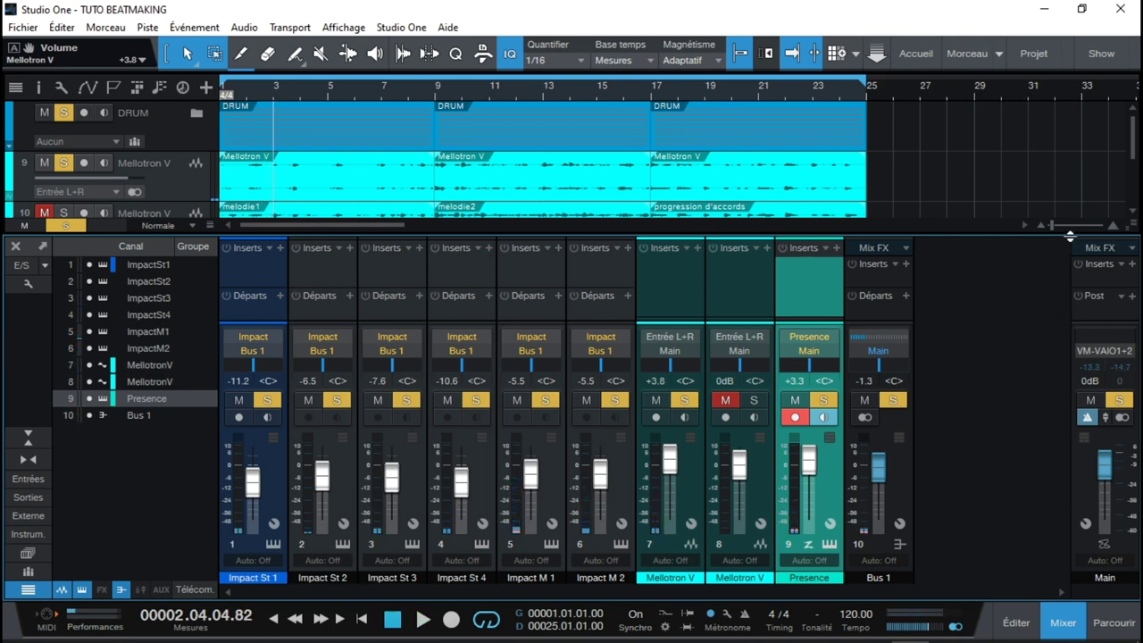
{"action": "key", "text": "F3"}
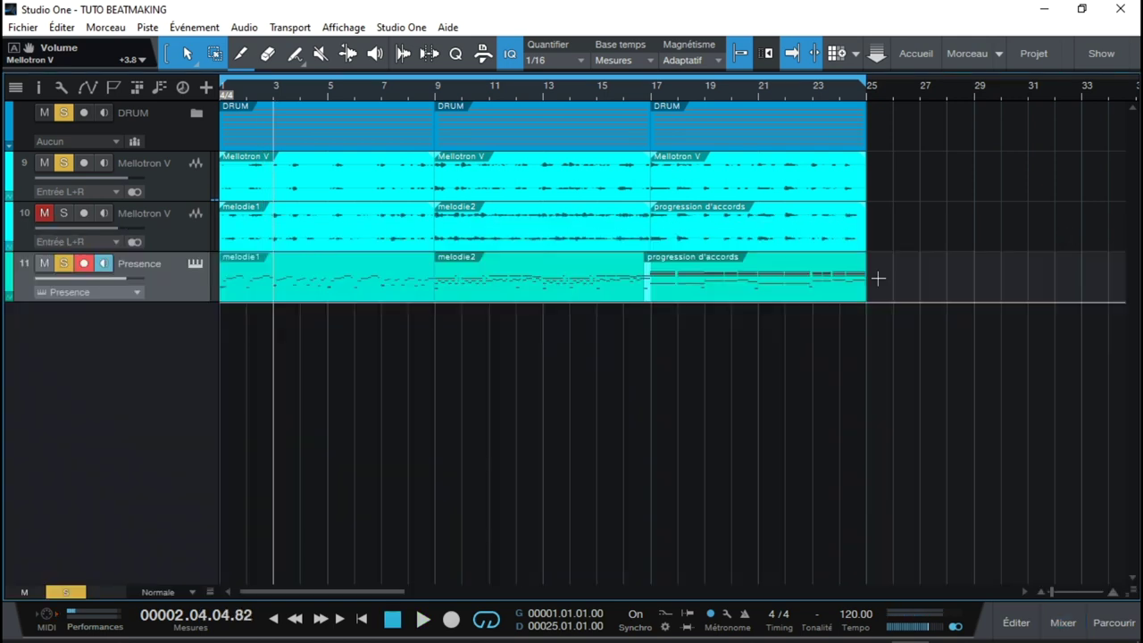
{"action": "double_click", "coordinate": [281, 293]}
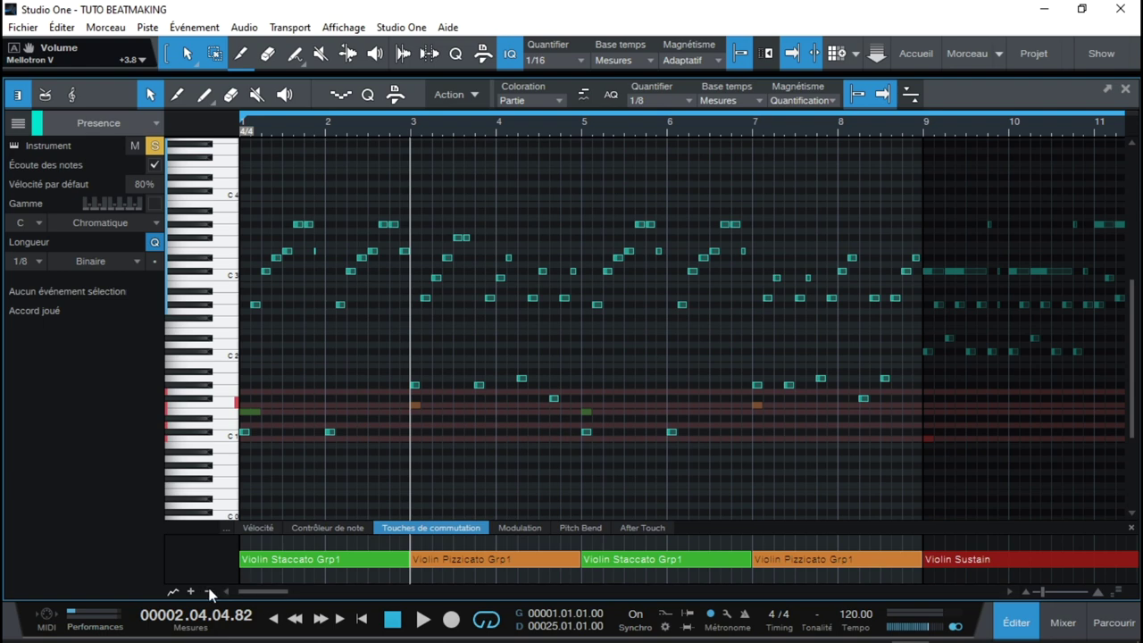
Play the Presence part from the song start and listen to the staccato and pizzicato violin passages
{"action": "key", "text": "Home"}
{"action": "key", "text": "space"}
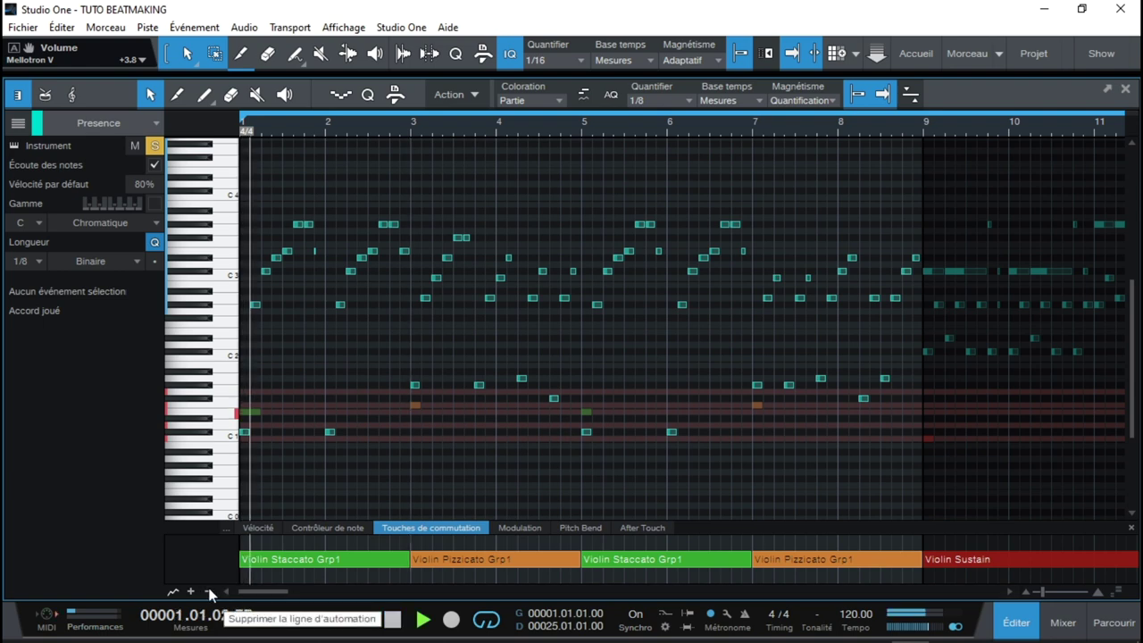
{"action": "key", "text": "Home"}
{"action": "key", "text": "space"}
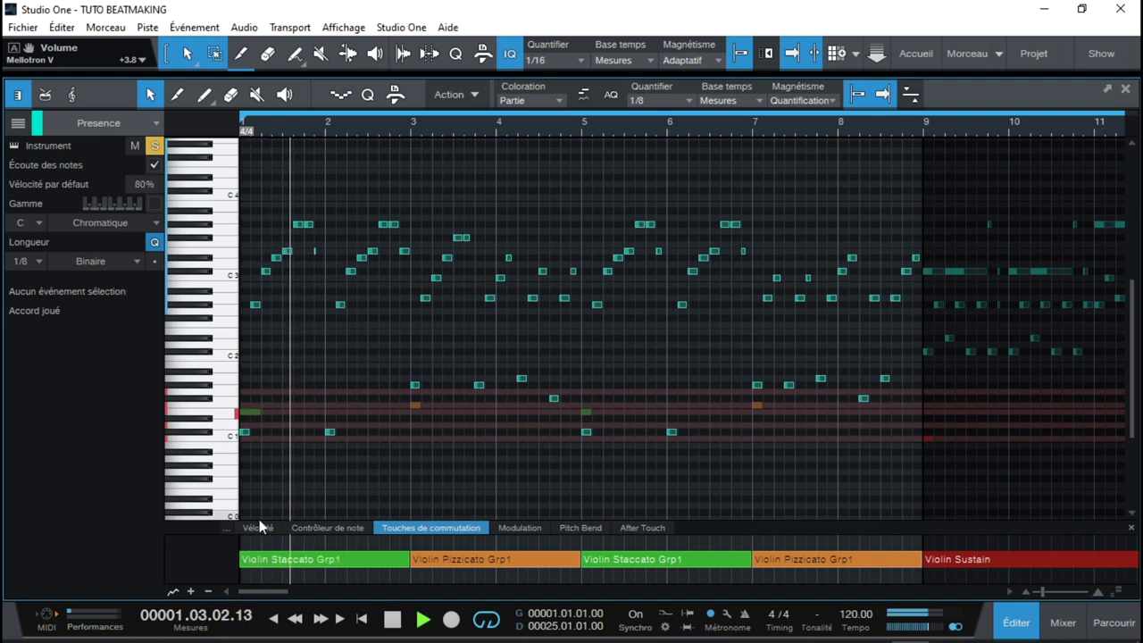
{"action": "key", "text": "space"}
{"action": "key", "text": "Home"}
{"action": "key", "text": "space"}
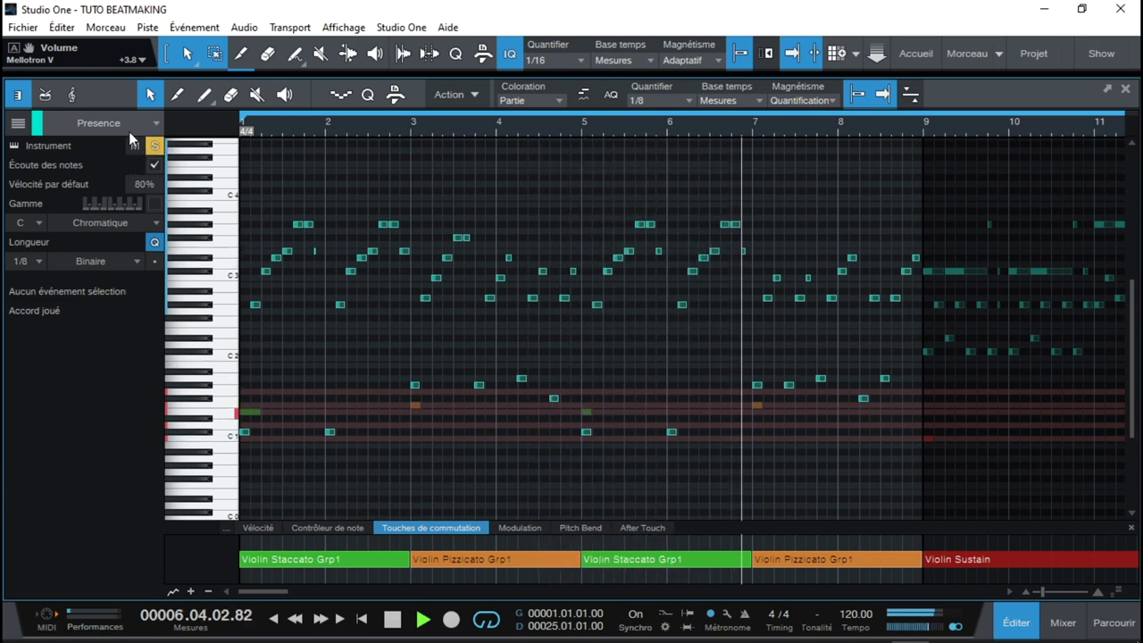
Close the note editor, unsolo Mellotron V track 9 and replay the Presence violins with the drums from the start
{"action": "key", "text": "F2"}
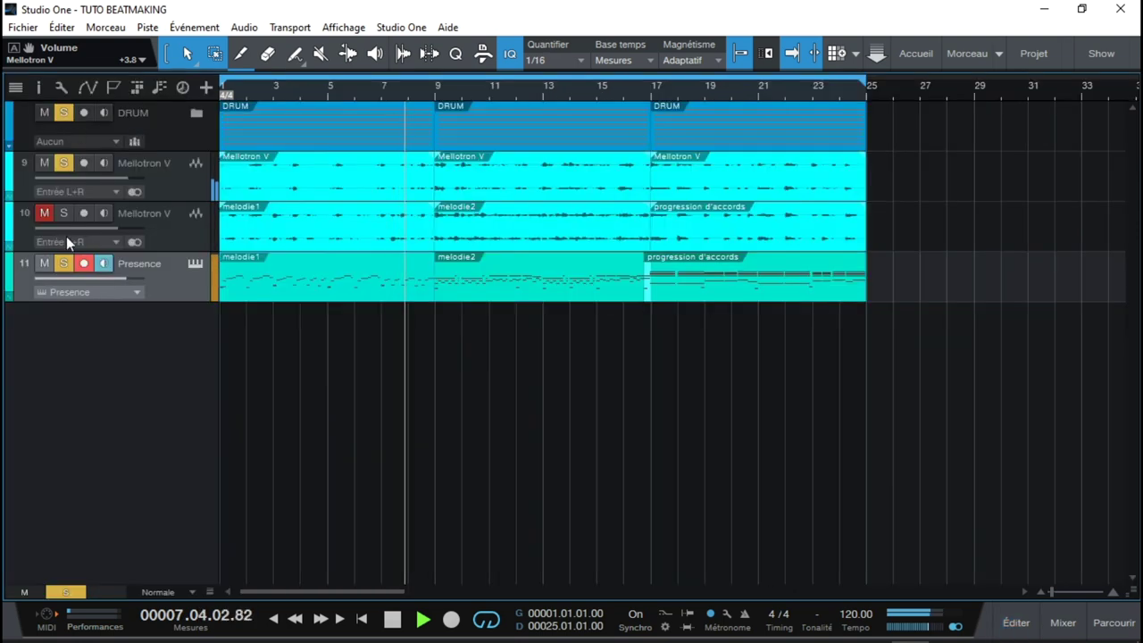
{"action": "left_click", "coordinate": [68, 169]}
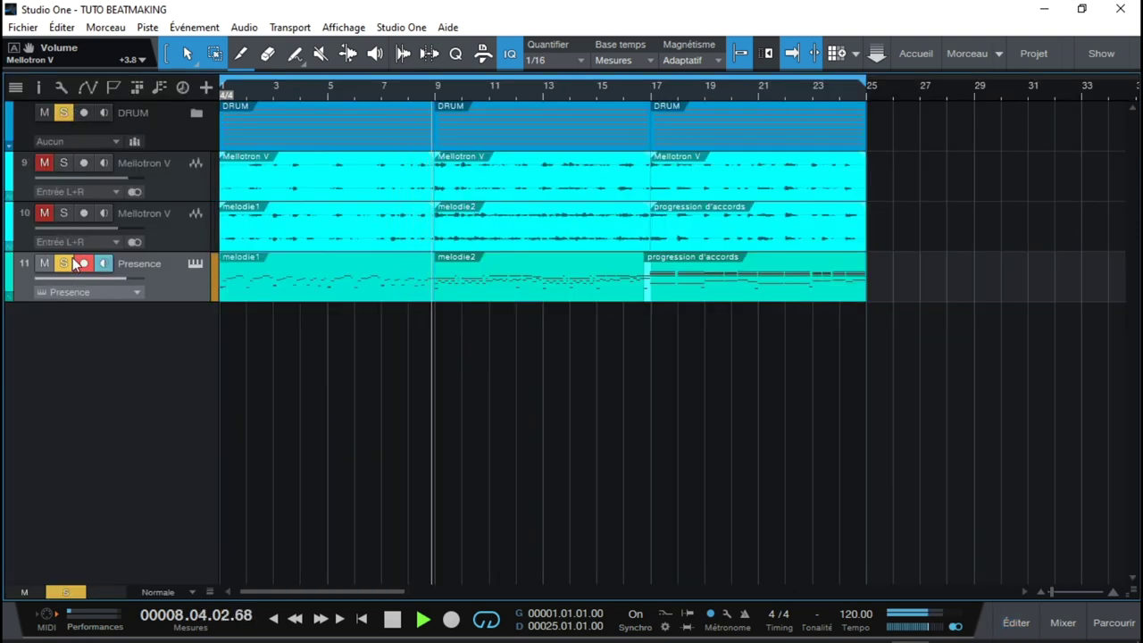
{"action": "key", "text": "Home"}
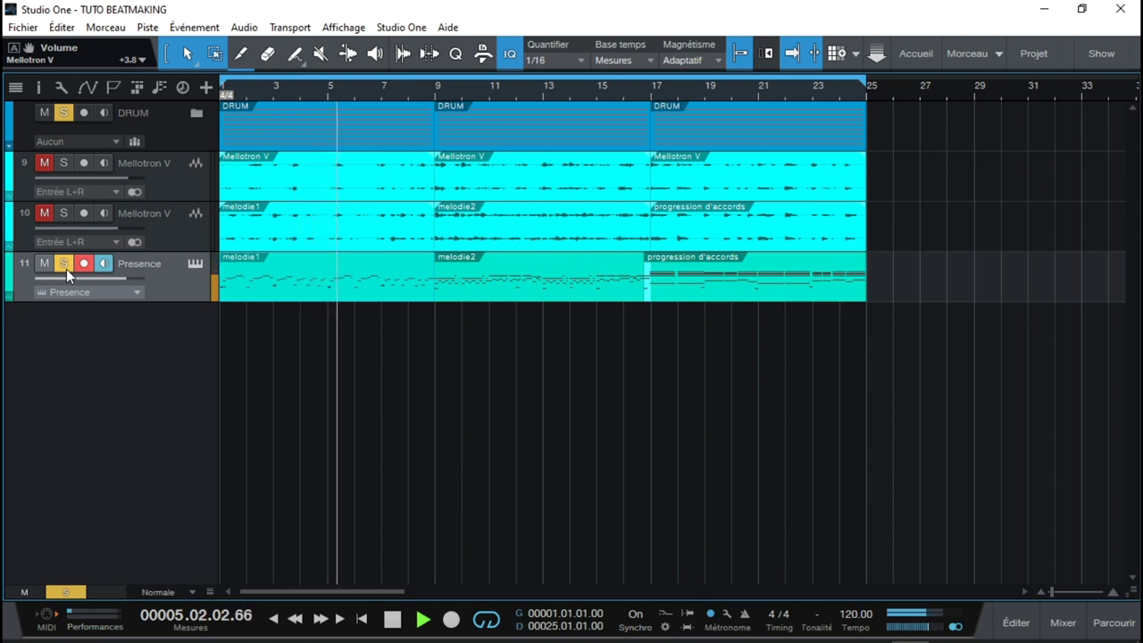
Set the Presence track volume to -1.5 dB during playback and stop the transport
{"action": "left_click_drag", "start_coordinate": [123, 282], "coordinate": [130, 281]}
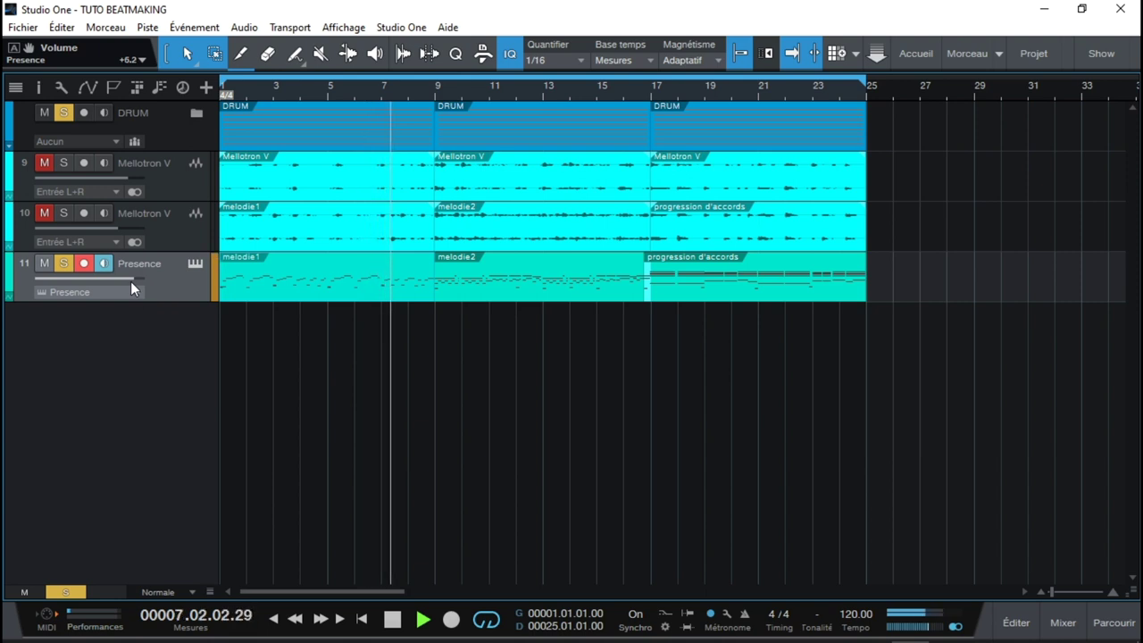
{"action": "left_click_drag", "start_coordinate": [134, 277], "coordinate": [113, 277]}
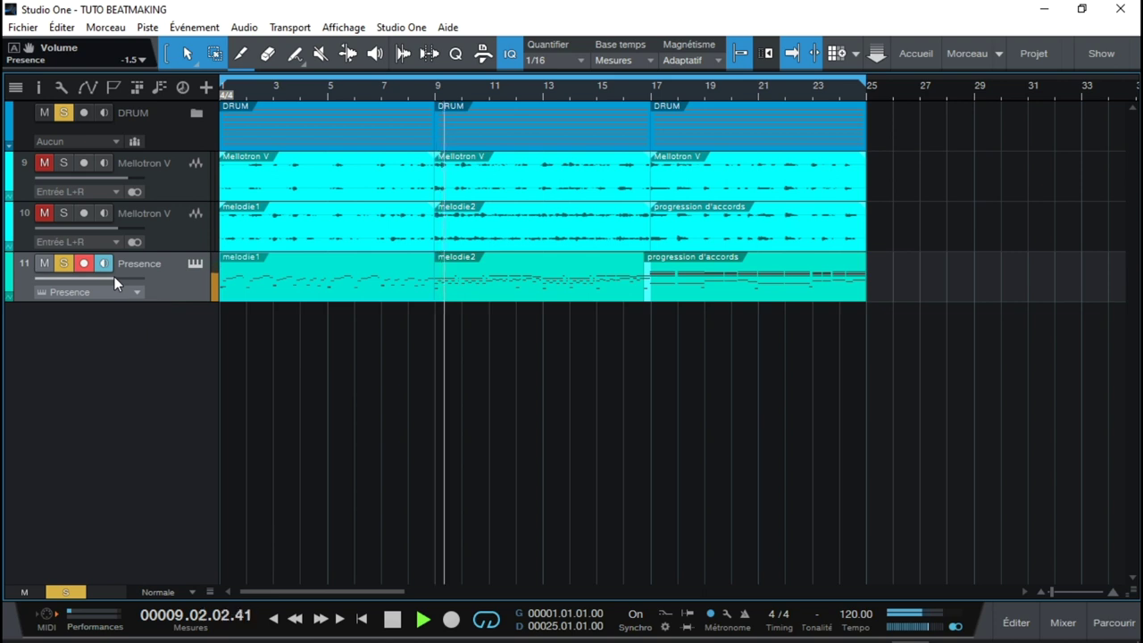
{"action": "key", "text": "space"}
Show the mixer and browse the effects to the PreSonus folder
{"action": "key", "text": "F3"}
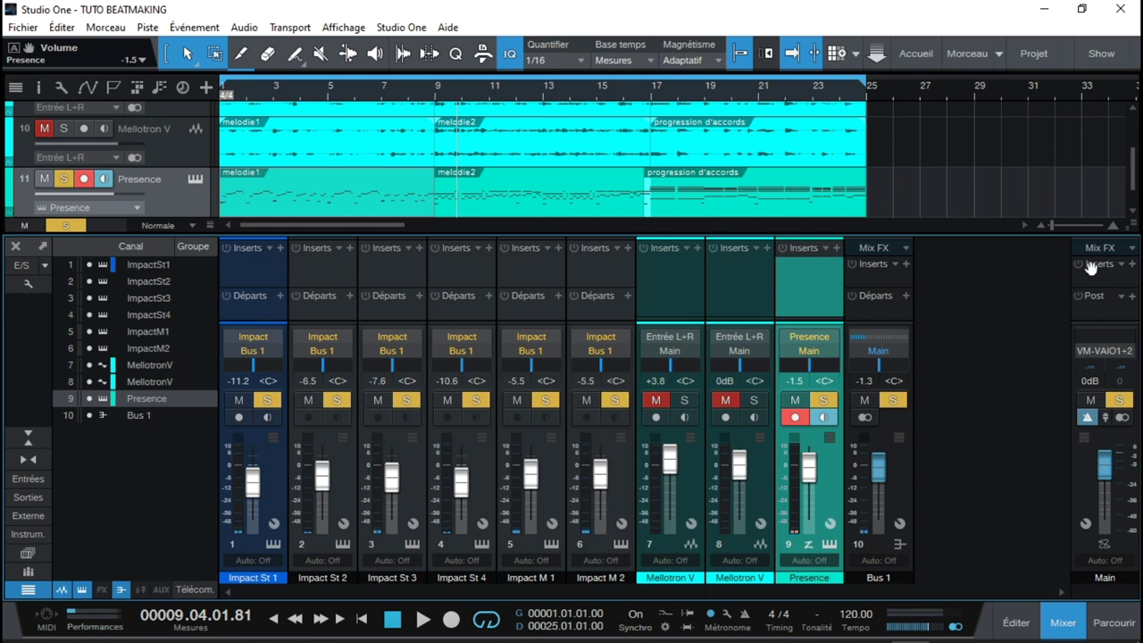
{"action": "left_click", "coordinate": [1113, 622]}
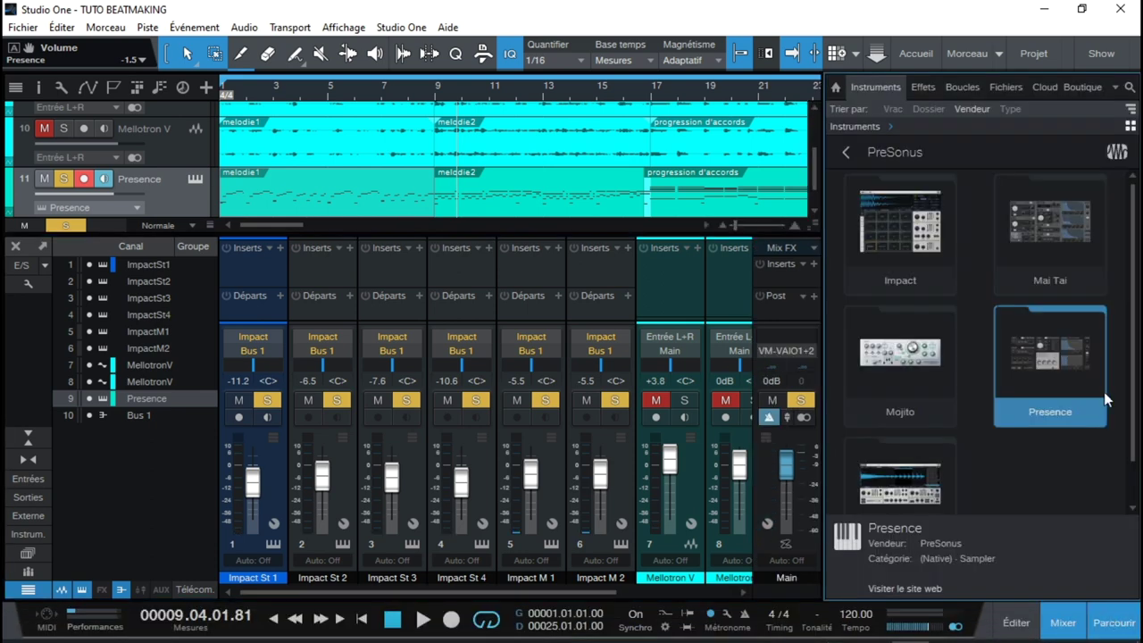
{"action": "left_click", "coordinate": [923, 86]}
{"action": "left_click_drag", "start_coordinate": [1135, 196], "coordinate": [1136, 400]}
{"action": "left_click", "coordinate": [1050, 257]}
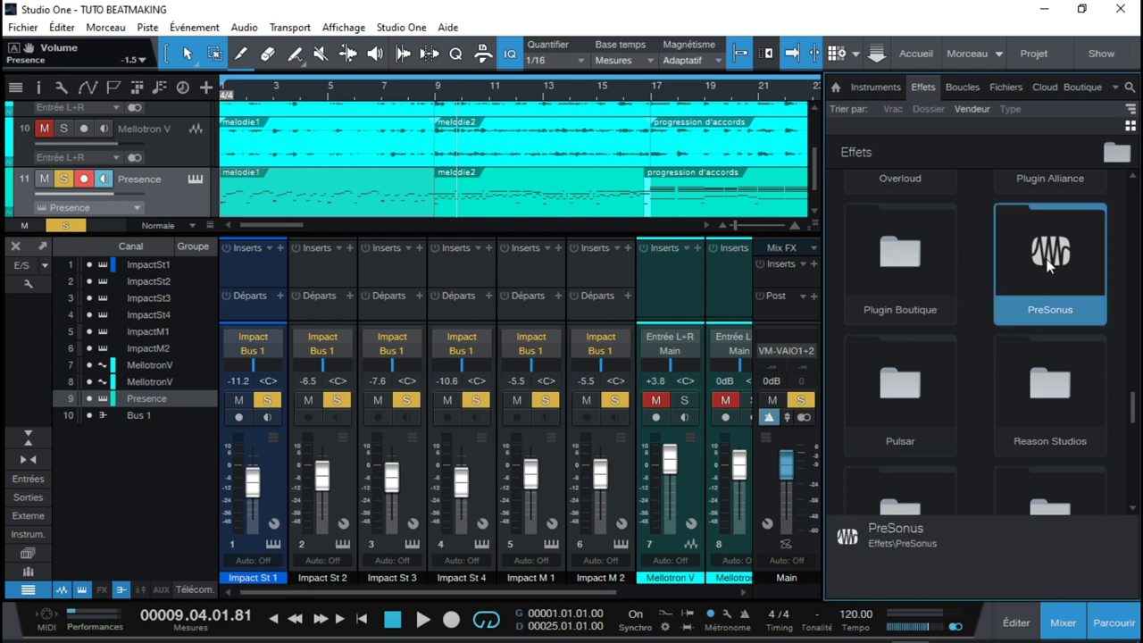
{"action": "double_click", "coordinate": [1050, 257]}
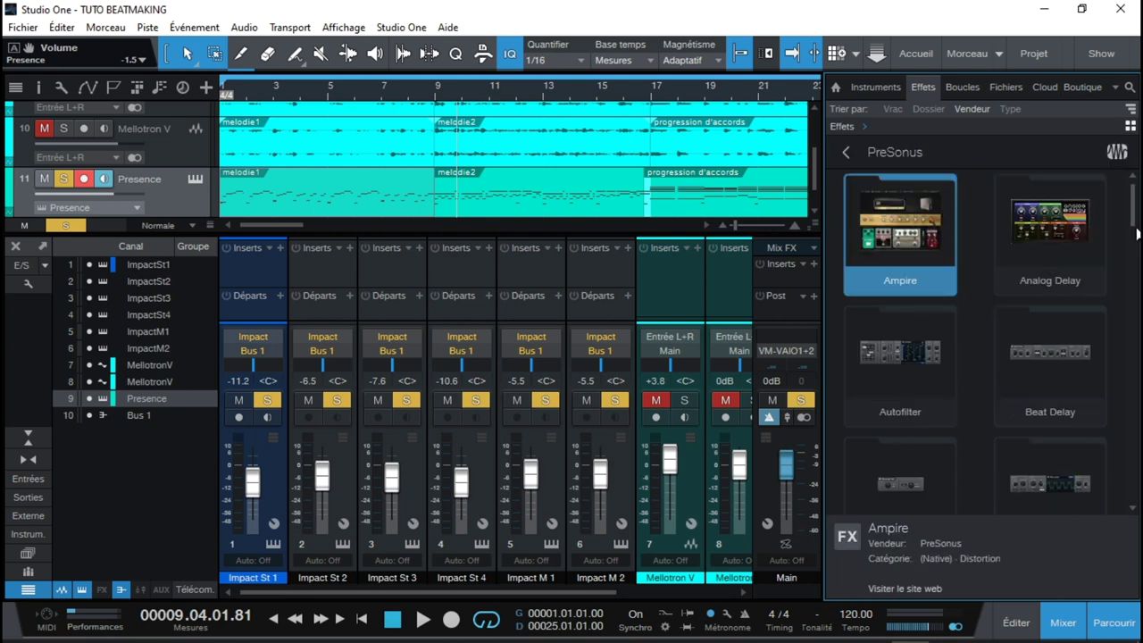
Insert Mixtool on both Mellotron V channels and on the Presence channel, closing each plug-in window
{"action": "left_click_drag", "start_coordinate": [1135, 229], "coordinate": [1136, 351]}
{"action": "left_click_drag", "start_coordinate": [914, 344], "coordinate": [665, 266]}
{"action": "left_click", "coordinate": [730, 238]}
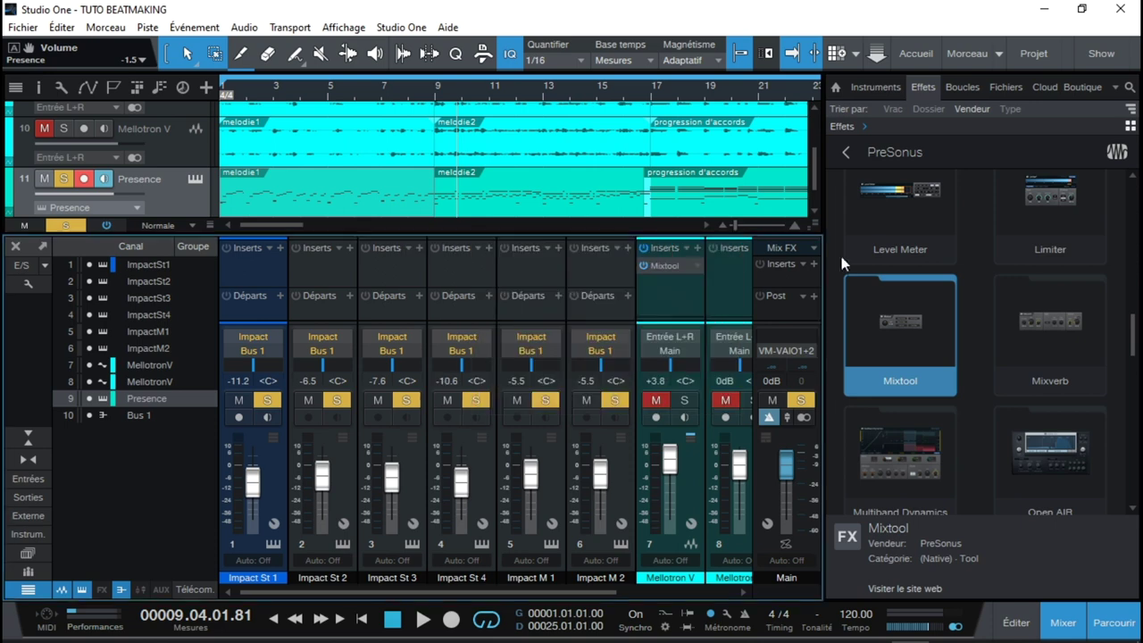
{"action": "left_click_drag", "start_coordinate": [527, 591], "coordinate": [650, 599]}
{"action": "left_click_drag", "start_coordinate": [895, 322], "coordinate": [628, 273]}
{"action": "left_click", "coordinate": [730, 237]}
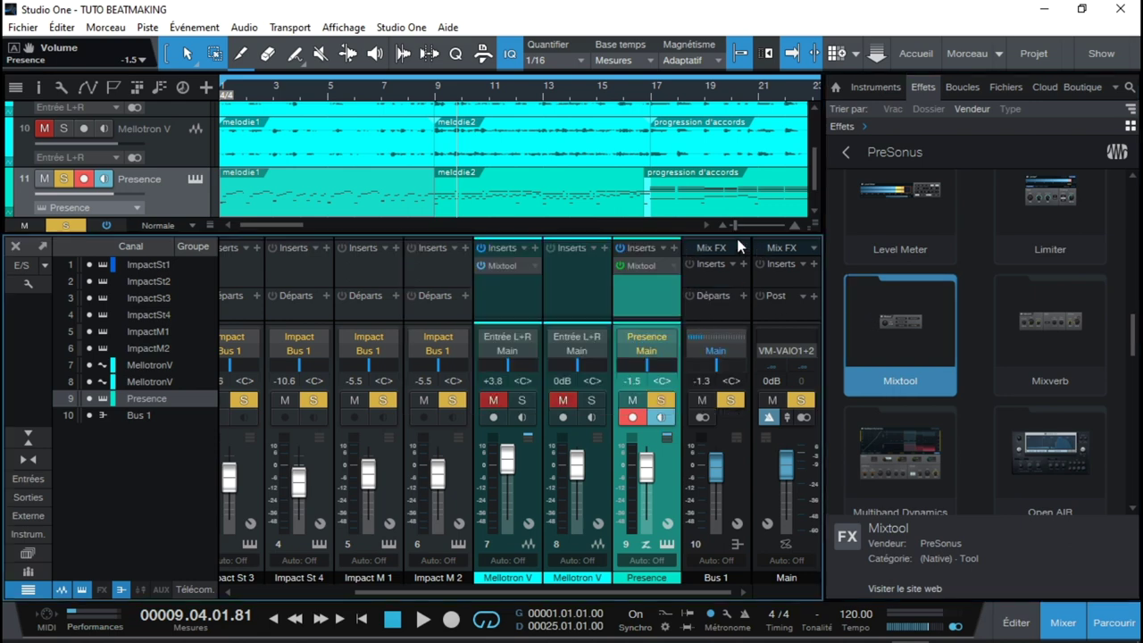
{"action": "left_click_drag", "start_coordinate": [908, 320], "coordinate": [573, 256]}
{"action": "left_click", "coordinate": [730, 238]}
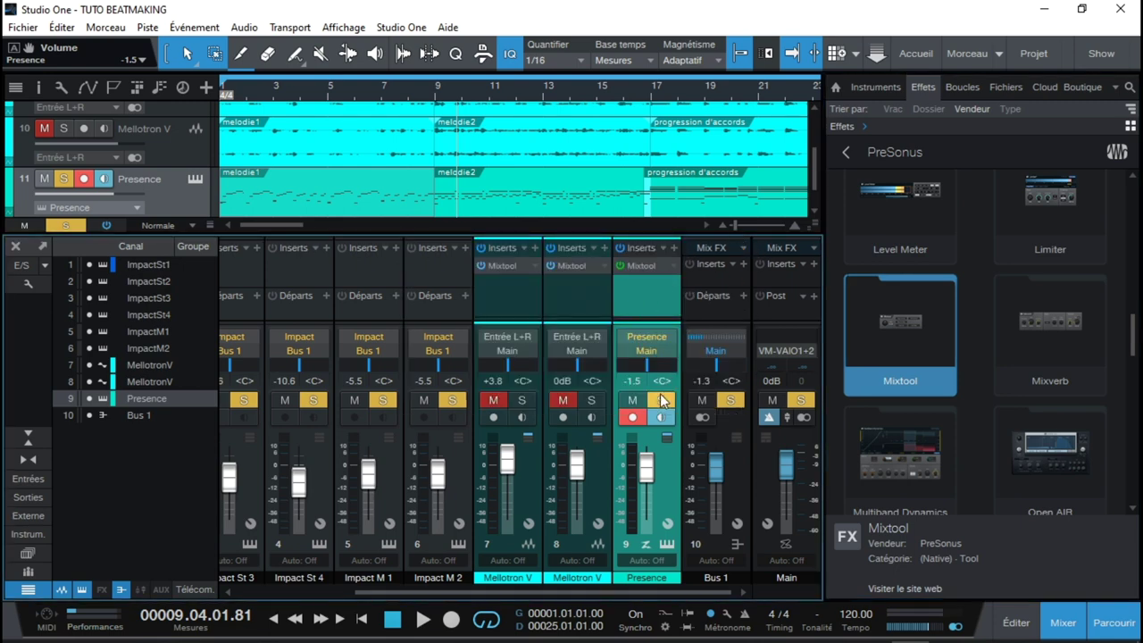
Set the gain of the Presence channel's Mixtool to 6.48 dB during playback and close its window
{"action": "key", "text": "space"}
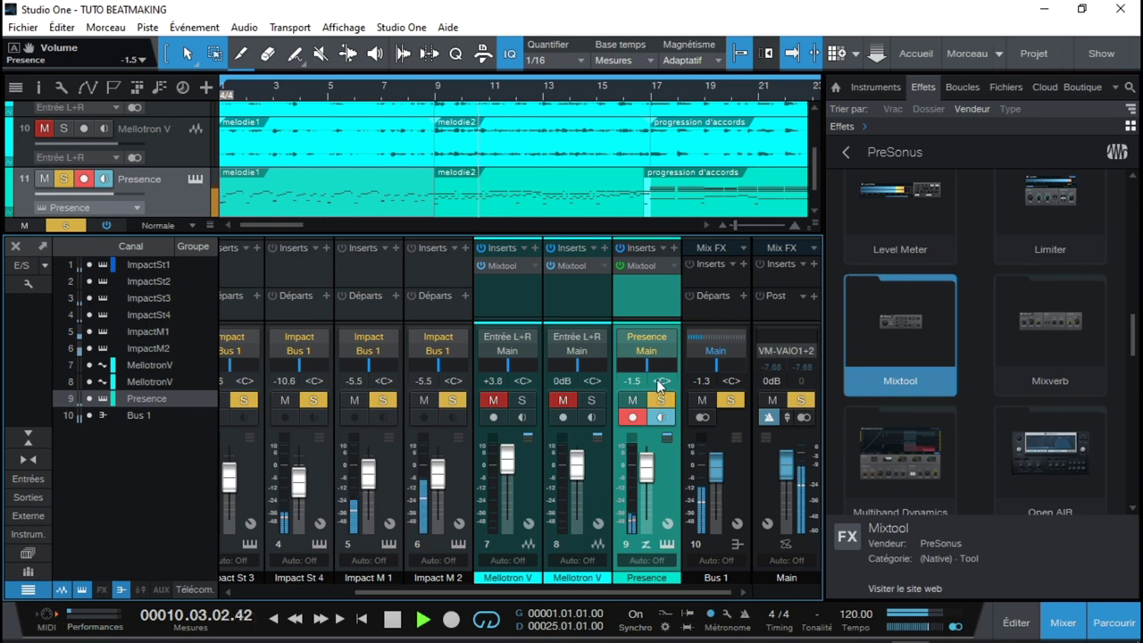
{"action": "left_click", "coordinate": [635, 265]}
{"action": "left_click_drag", "start_coordinate": [454, 366], "coordinate": [447, 350]}
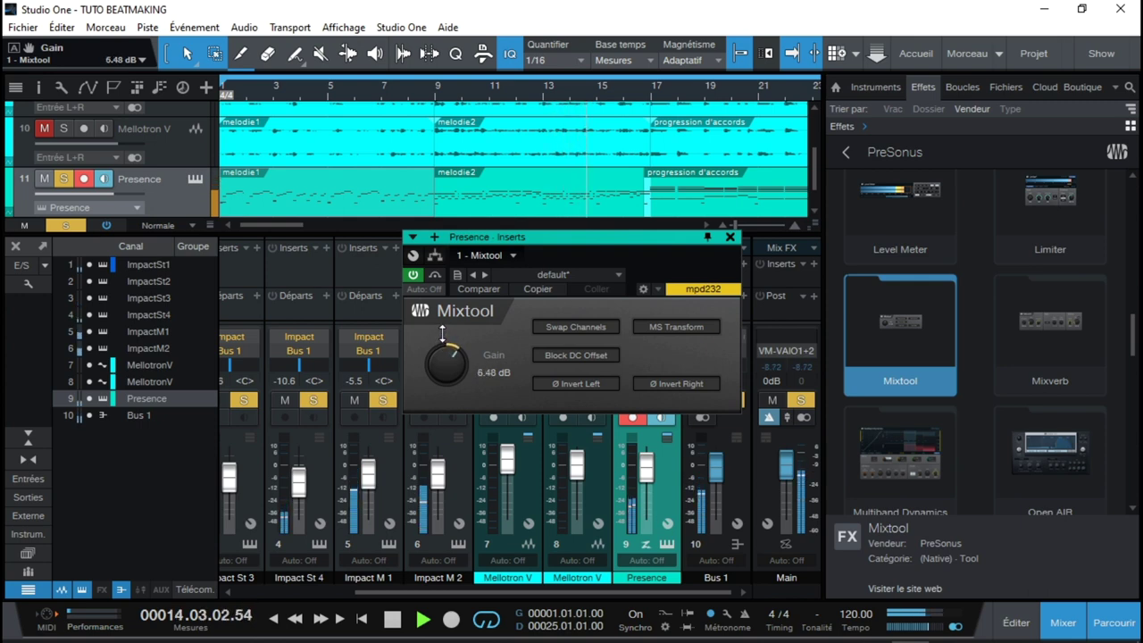
{"action": "left_click", "coordinate": [729, 237]}
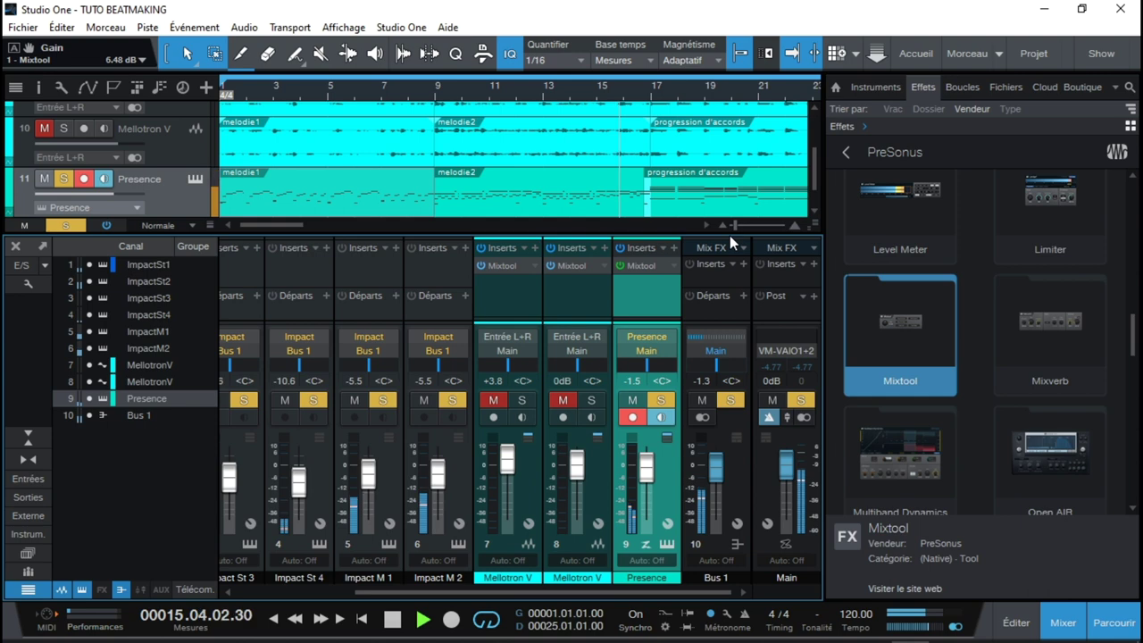
Clear the solos on Presence and the Main output to hear everything, and close the first Mellotron V channel's Mixtool window
{"action": "left_click", "coordinate": [502, 265]}
{"action": "left_click", "coordinate": [64, 180]}
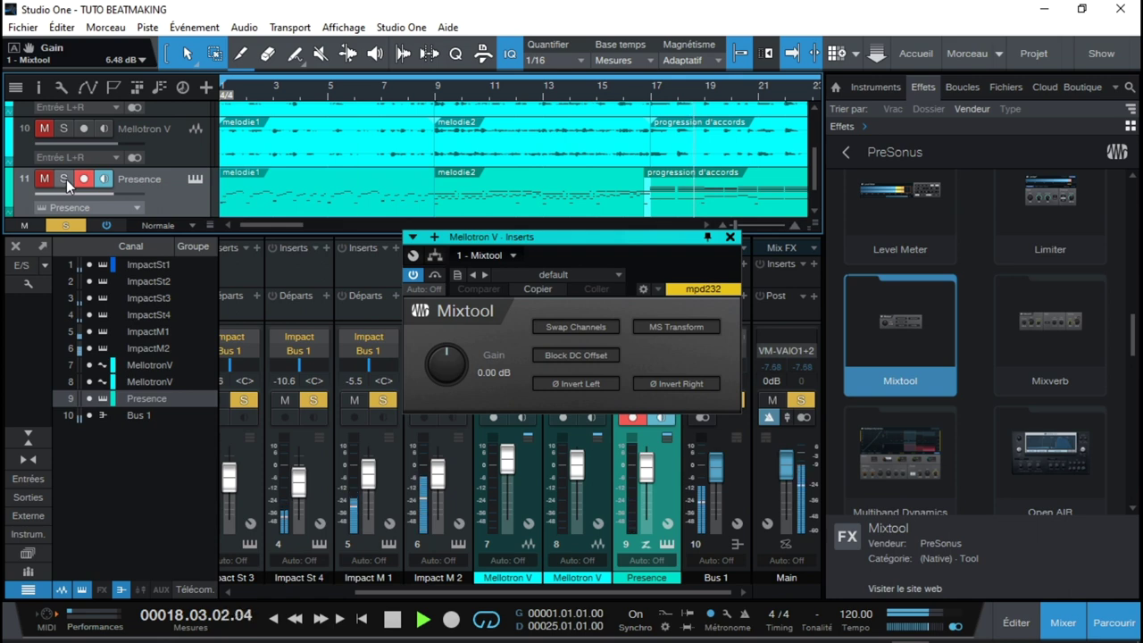
{"action": "left_click", "coordinate": [801, 401]}
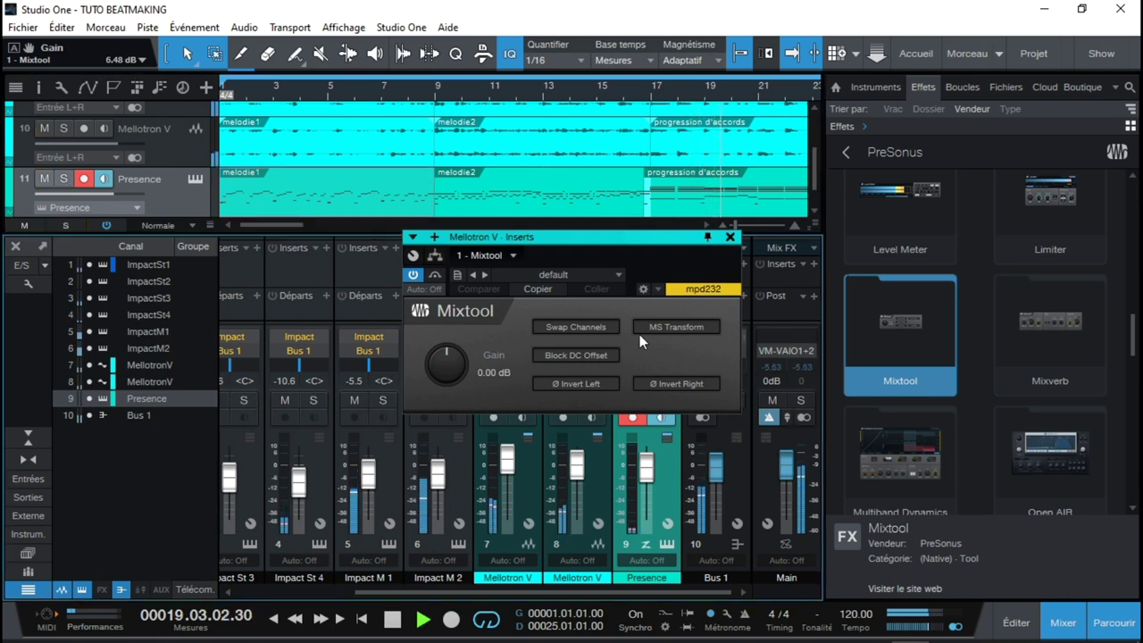
{"action": "left_click", "coordinate": [729, 238]}
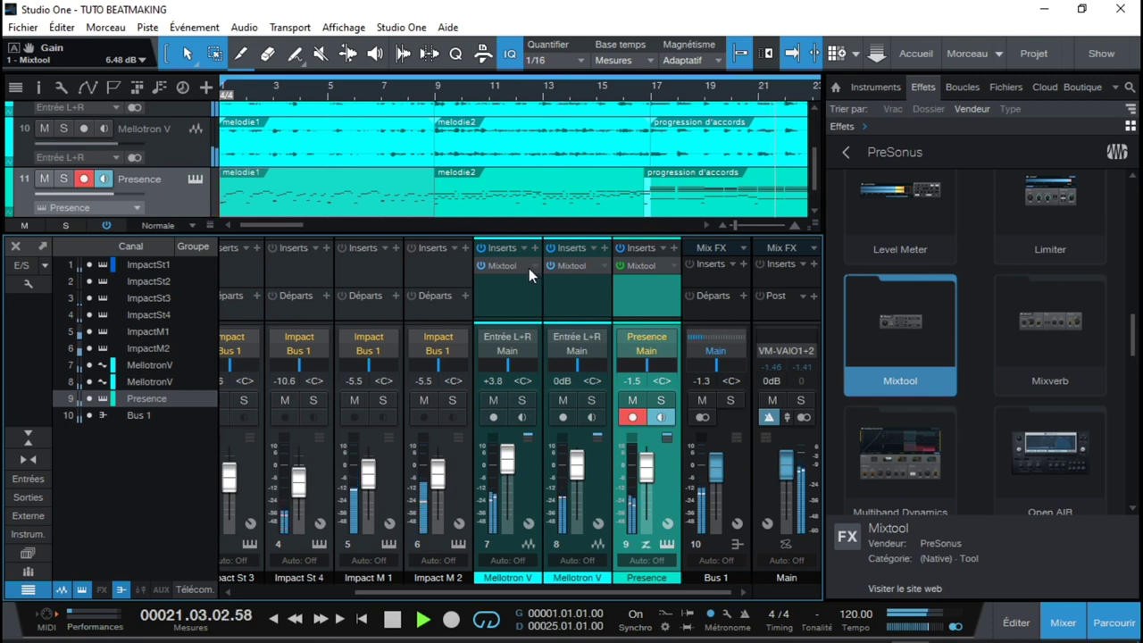
Solo the Mellotron V channels, lower the second to -5.9 dB and the first to -0.3 dB, and unsolo both
{"action": "left_click", "coordinate": [590, 401]}
{"action": "left_click_drag", "start_coordinate": [576, 475], "coordinate": [577, 486]}
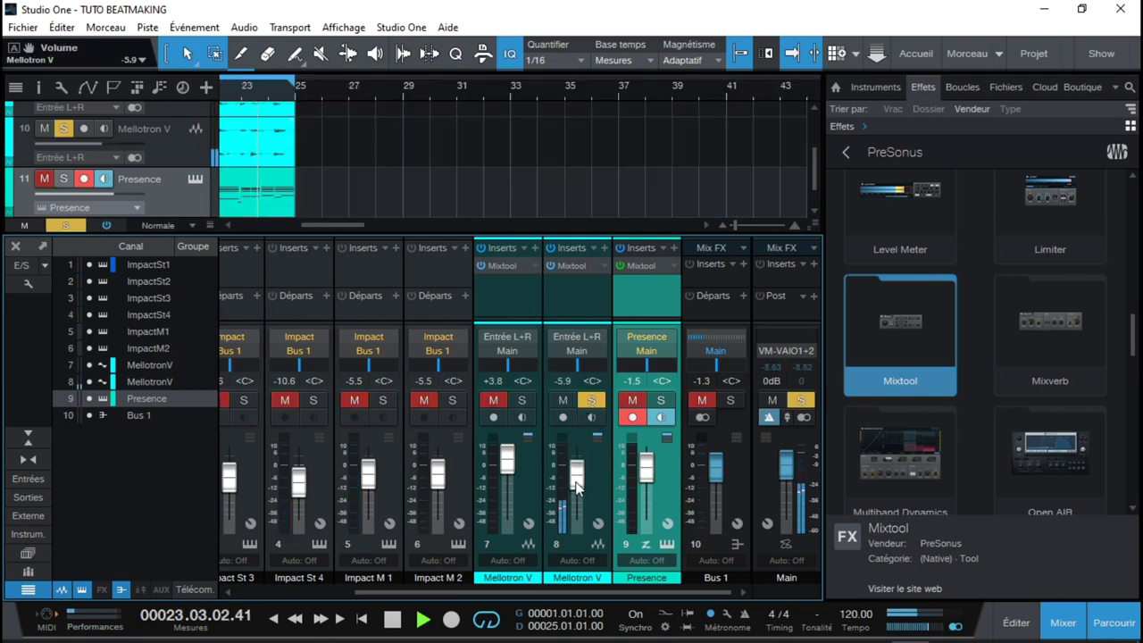
{"action": "left_click", "coordinate": [522, 401]}
{"action": "left_click_drag", "start_coordinate": [508, 464], "coordinate": [511, 473]}
{"action": "left_click", "coordinate": [590, 400]}
{"action": "left_click", "coordinate": [522, 401]}
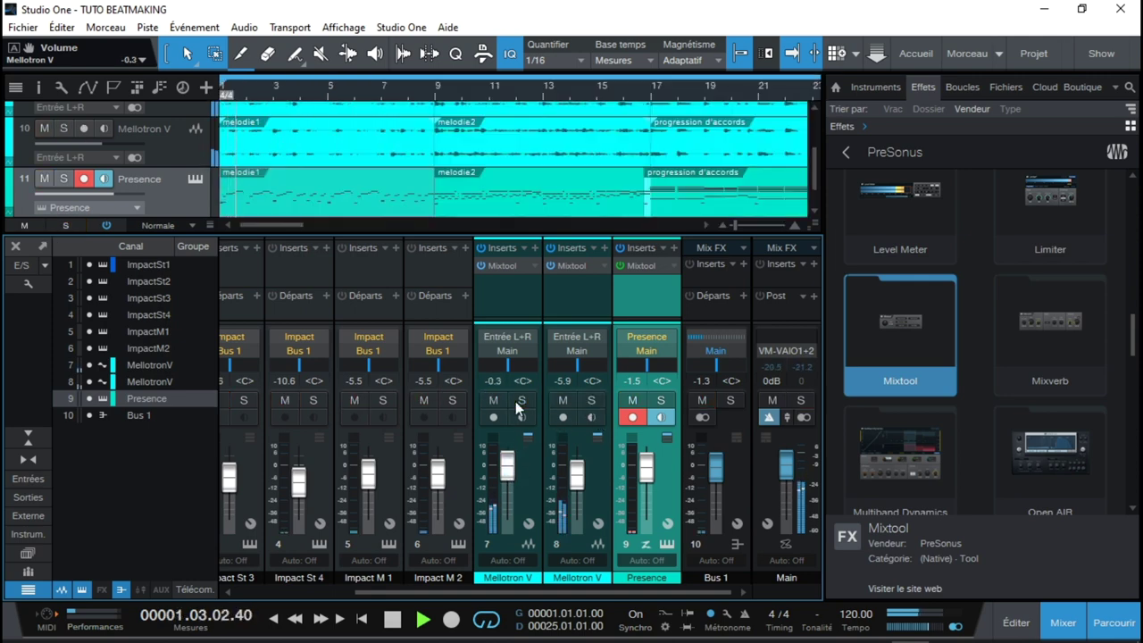
Set the Presence fader to -2.3 dB, the second Mellotron V to -8.0 dB and the first to +0.2 dB
{"action": "left_click_drag", "start_coordinate": [646, 466], "coordinate": [647, 461]}
{"action": "left_click_drag", "start_coordinate": [577, 473], "coordinate": [581, 483]}
{"action": "left_click_drag", "start_coordinate": [647, 462], "coordinate": [648, 468]}
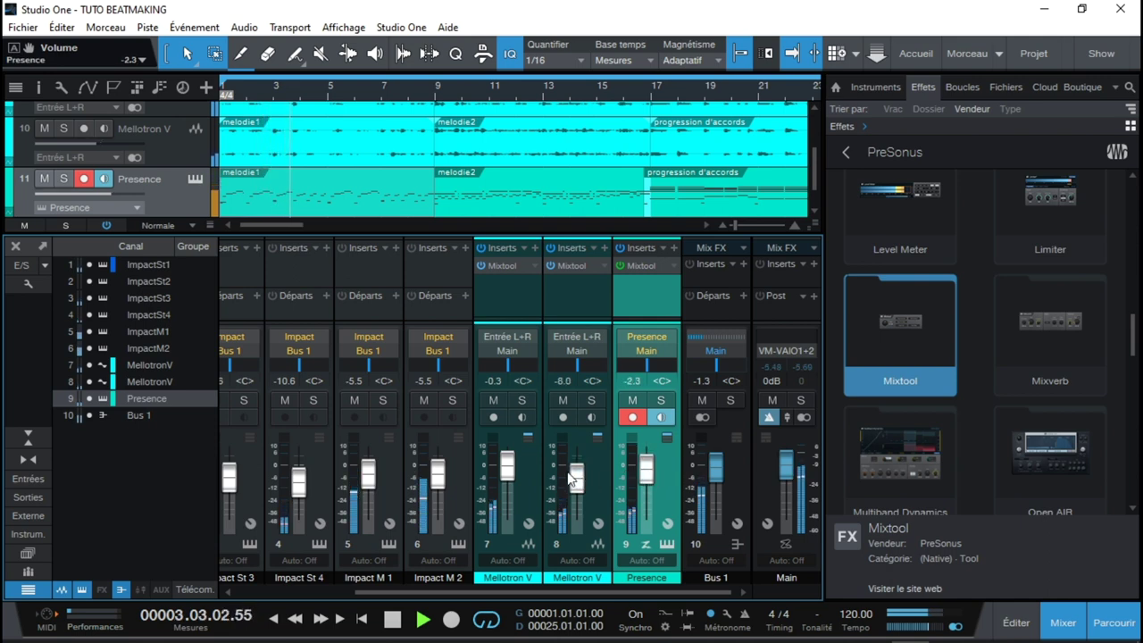
{"action": "left_click_drag", "start_coordinate": [507, 466], "coordinate": [507, 462]}
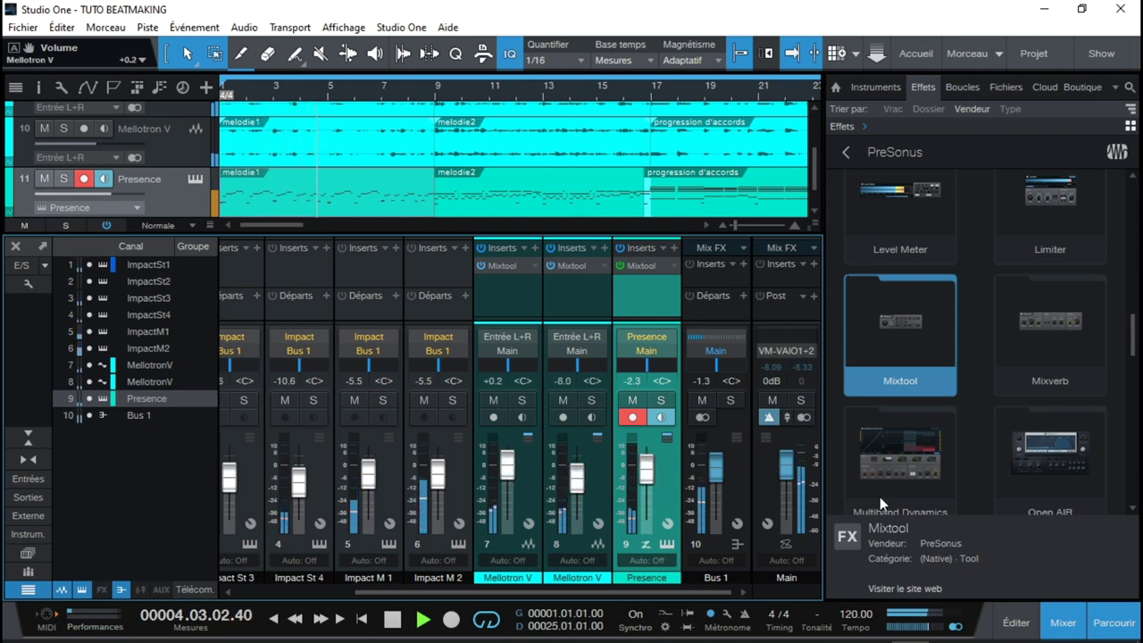
Hide the browser, check the Mixtool inserts and compare the Presence channel's sound with its Mixtool bypassed and active
{"action": "left_click", "coordinate": [1111, 625]}
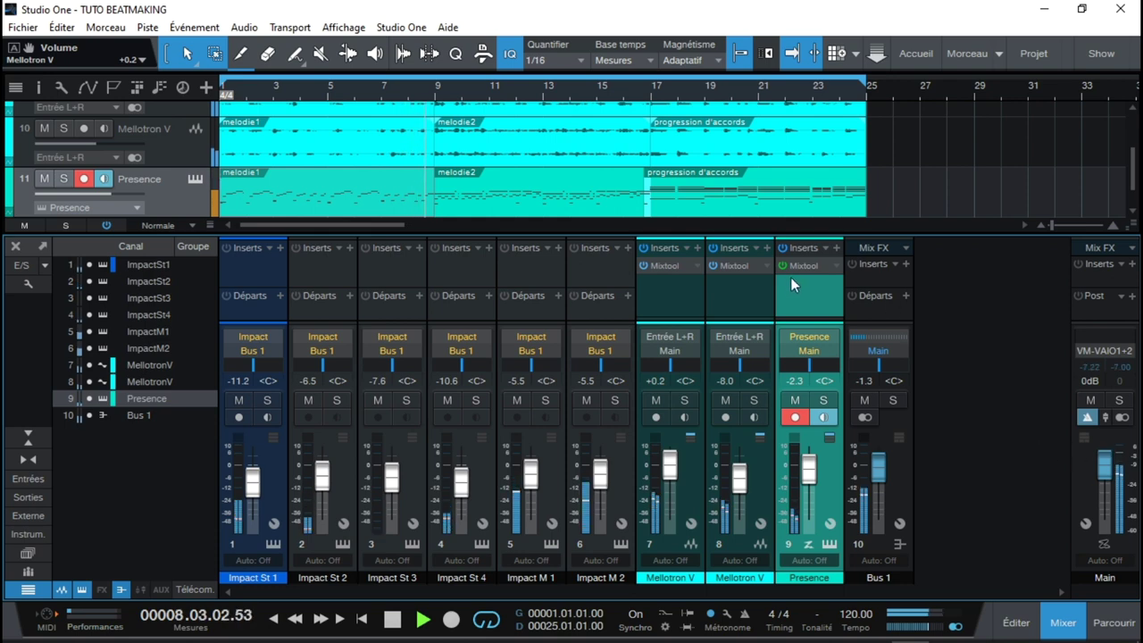
{"action": "left_click", "coordinate": [726, 267]}
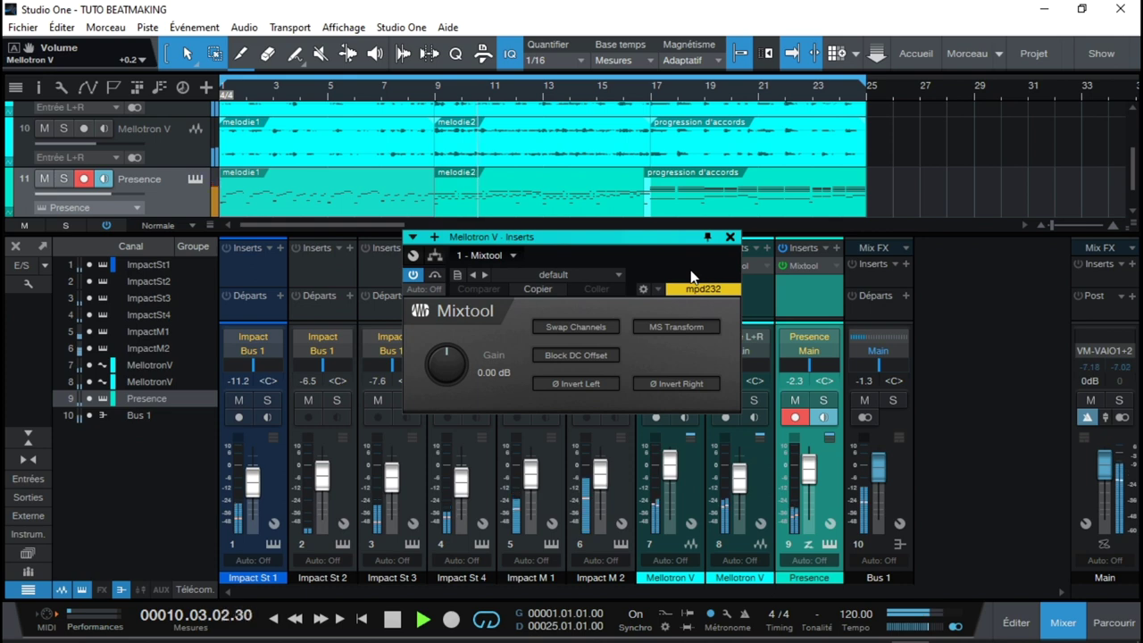
{"action": "left_click", "coordinate": [731, 239]}
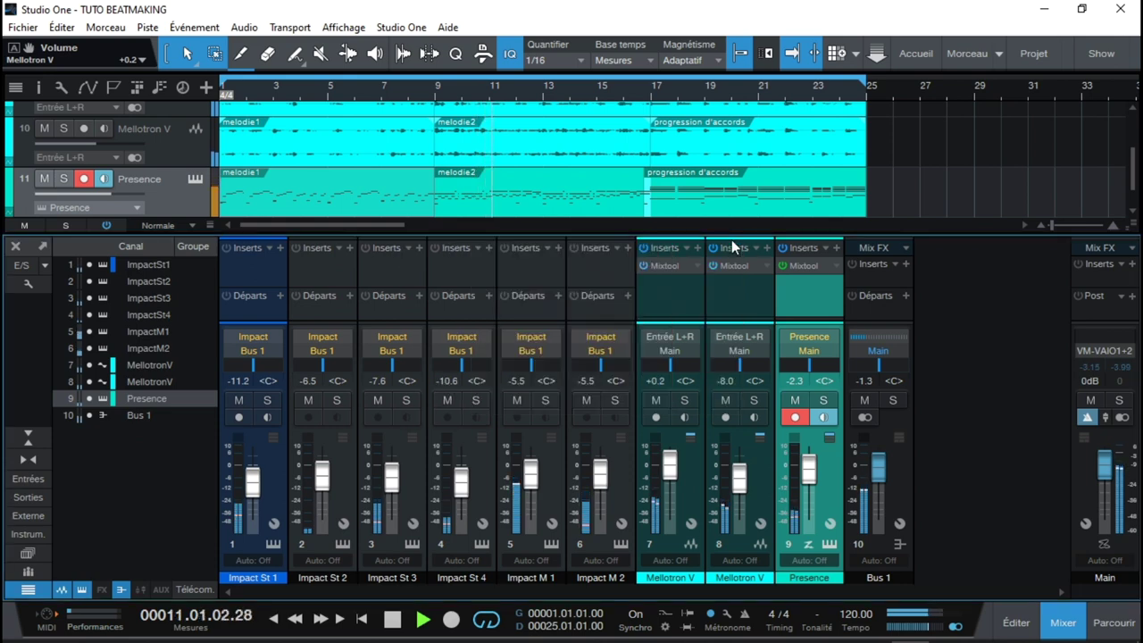
{"action": "left_click", "coordinate": [783, 265]}
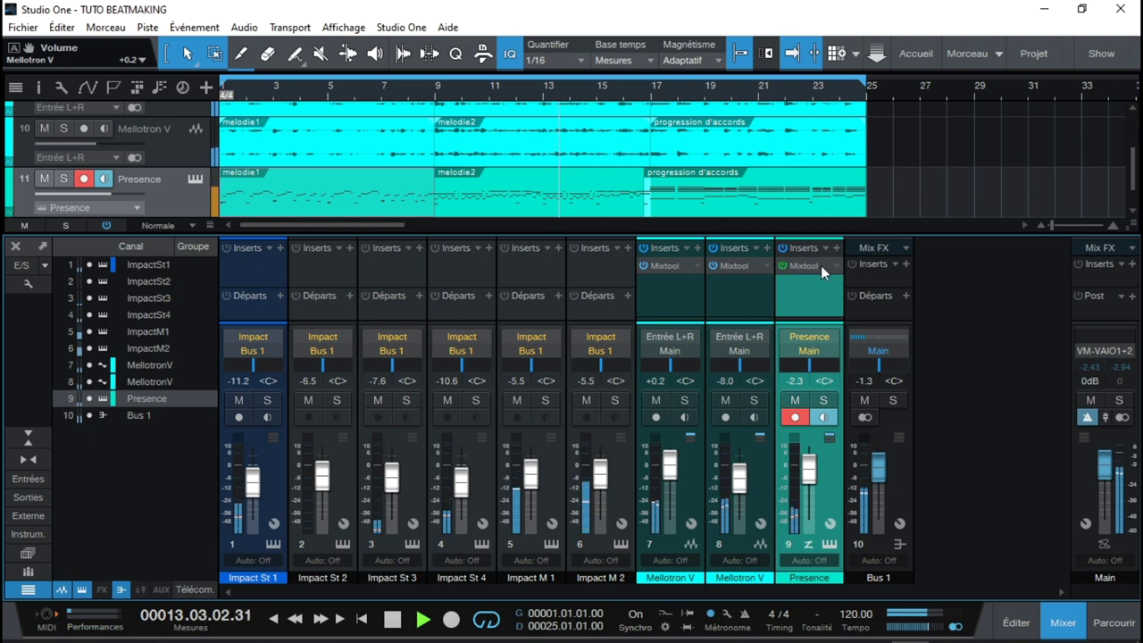
{"action": "left_click", "coordinate": [820, 265]}
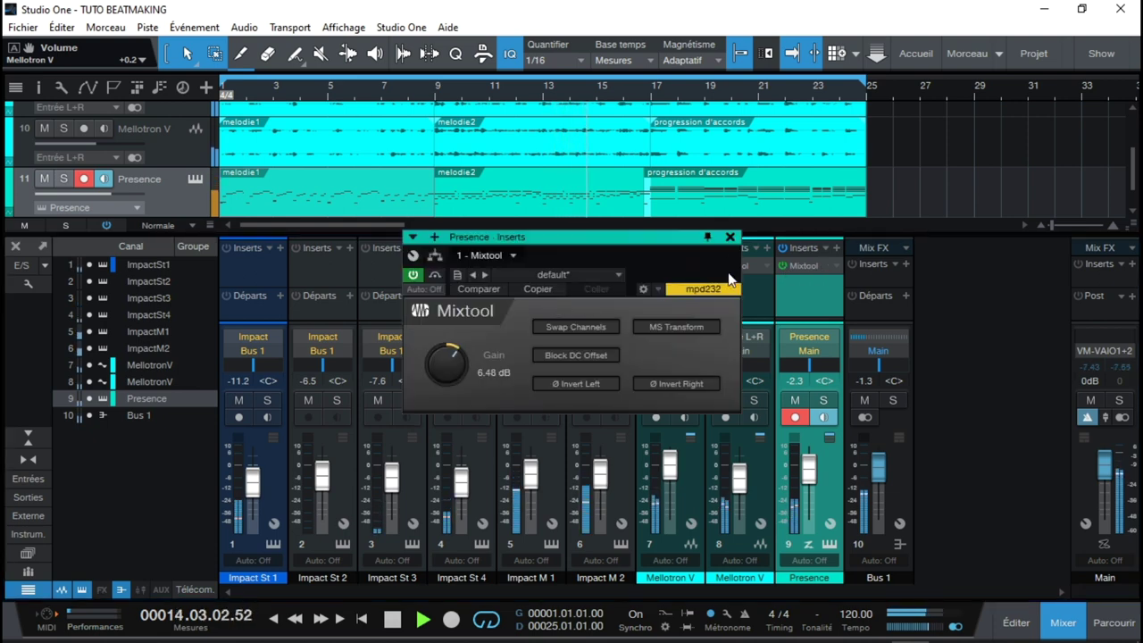
{"action": "left_click", "coordinate": [413, 275]}
{"action": "left_click", "coordinate": [414, 275]}
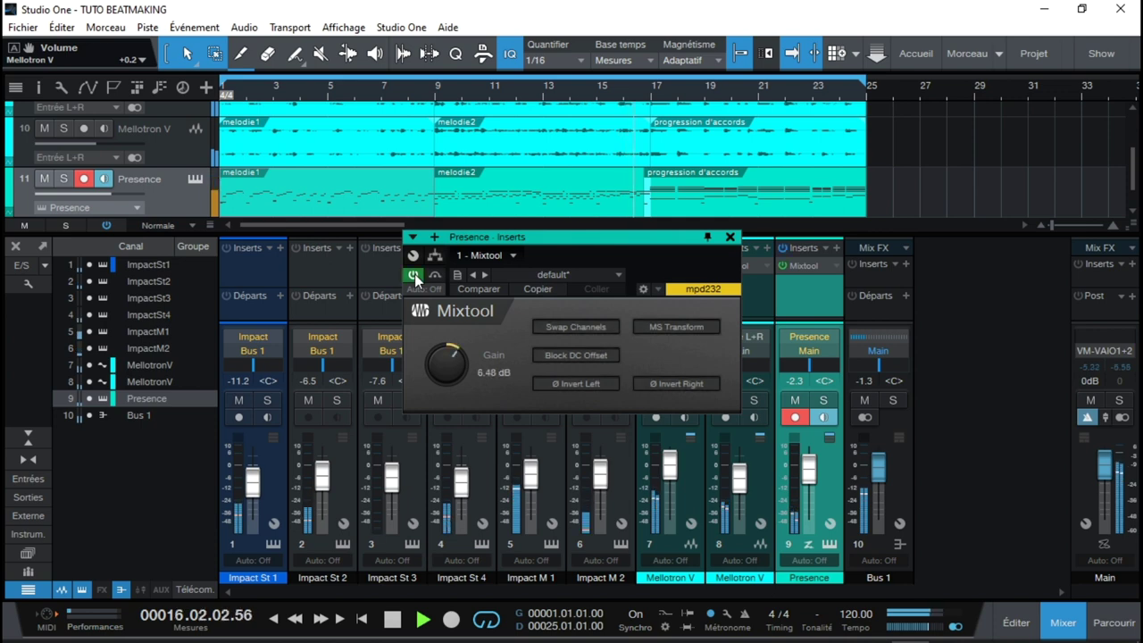
{"action": "left_click", "coordinate": [729, 236]}
Set the Mixtool gain to 3.36 dB on the second Mellotron V channel and 2.16 dB on the first
{"action": "left_click", "coordinate": [734, 267]}
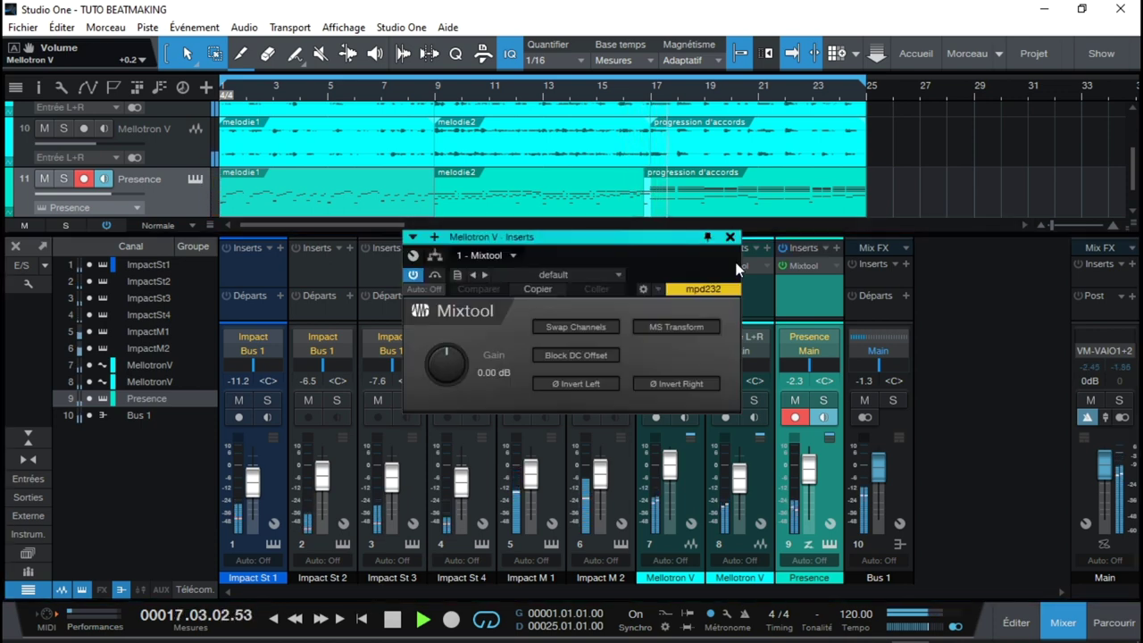
{"action": "left_click_drag", "start_coordinate": [449, 367], "coordinate": [448, 351]}
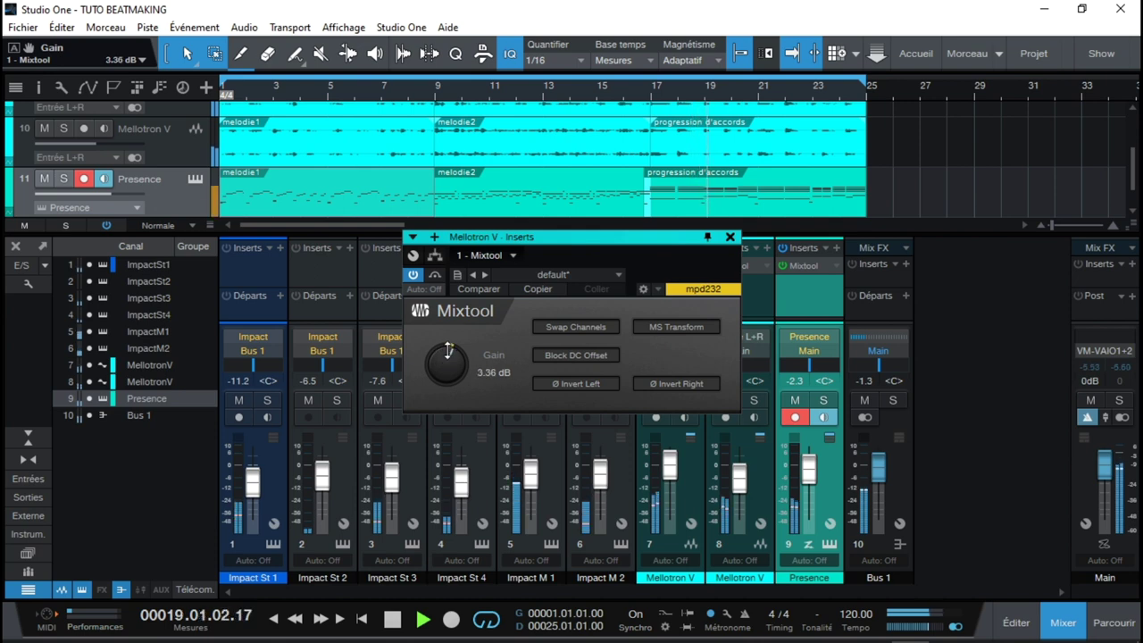
{"action": "left_click", "coordinate": [729, 237]}
{"action": "left_click", "coordinate": [678, 264]}
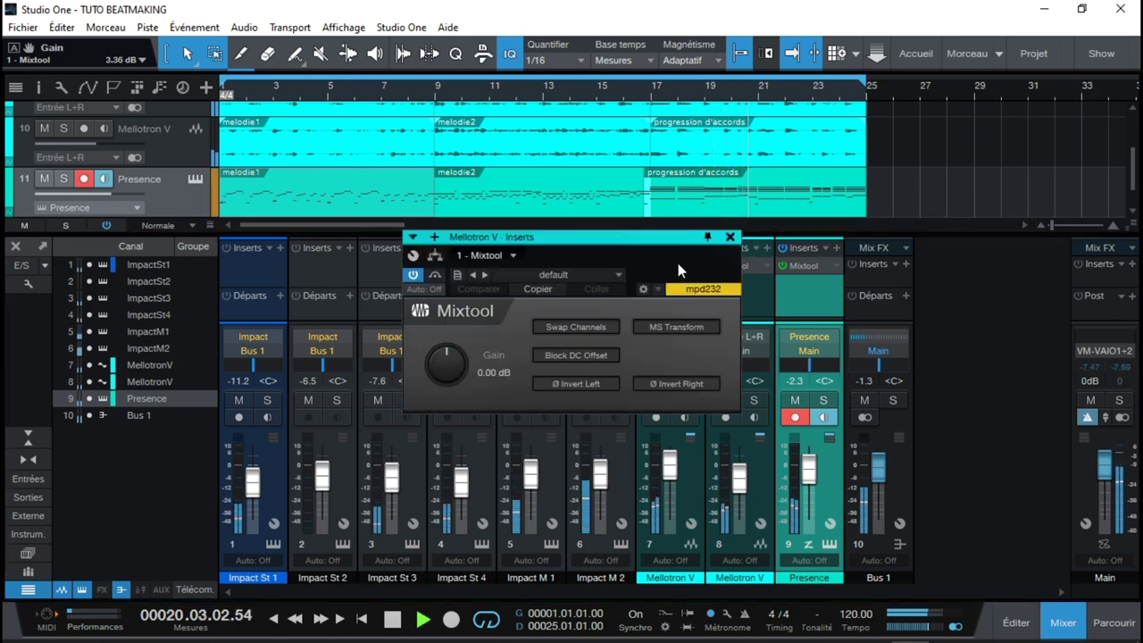
{"action": "left_click_drag", "start_coordinate": [439, 375], "coordinate": [438, 359]}
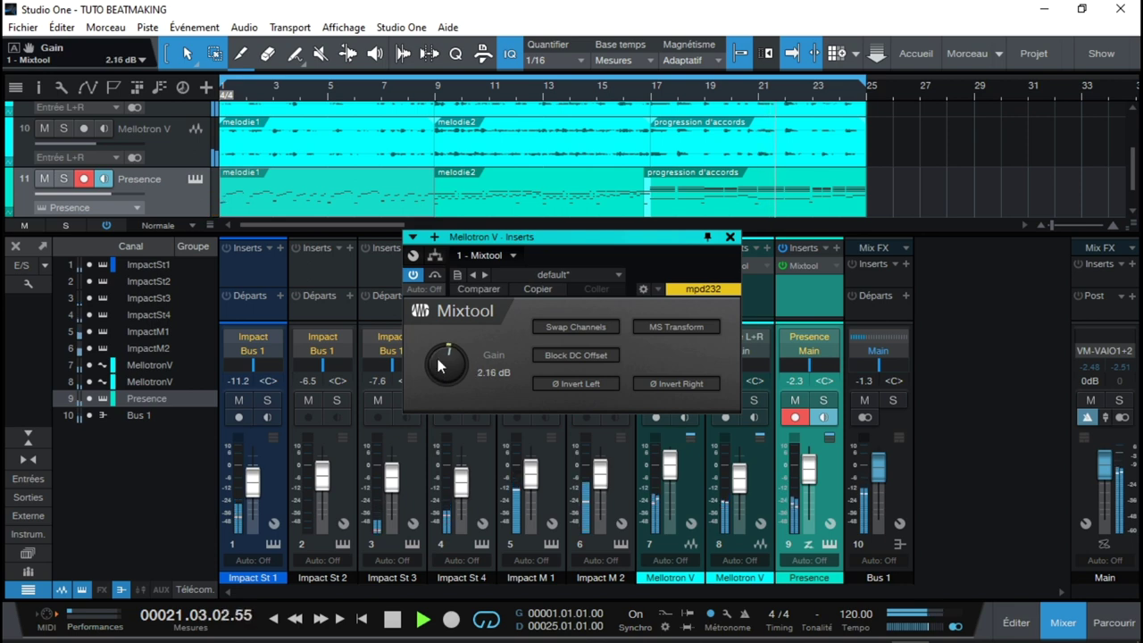
Play the song from the start, close the Mixtool window and collapse the Mixtool's parameters on the Presence channel
{"action": "mouse_move", "coordinate": [961, 639]}
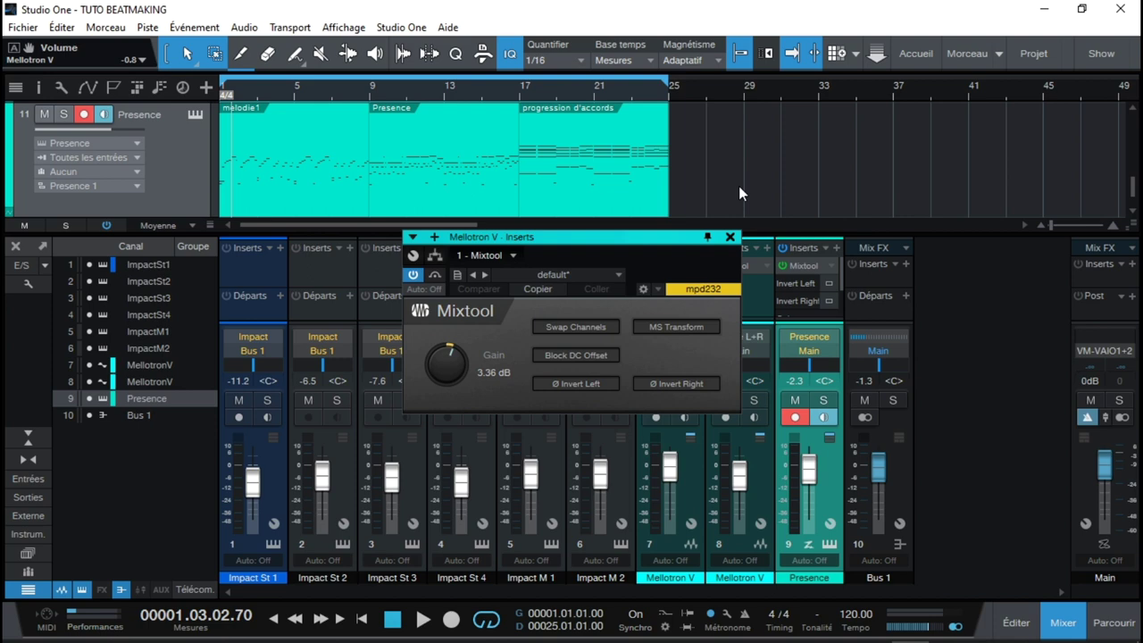
{"action": "key", "text": "space"}
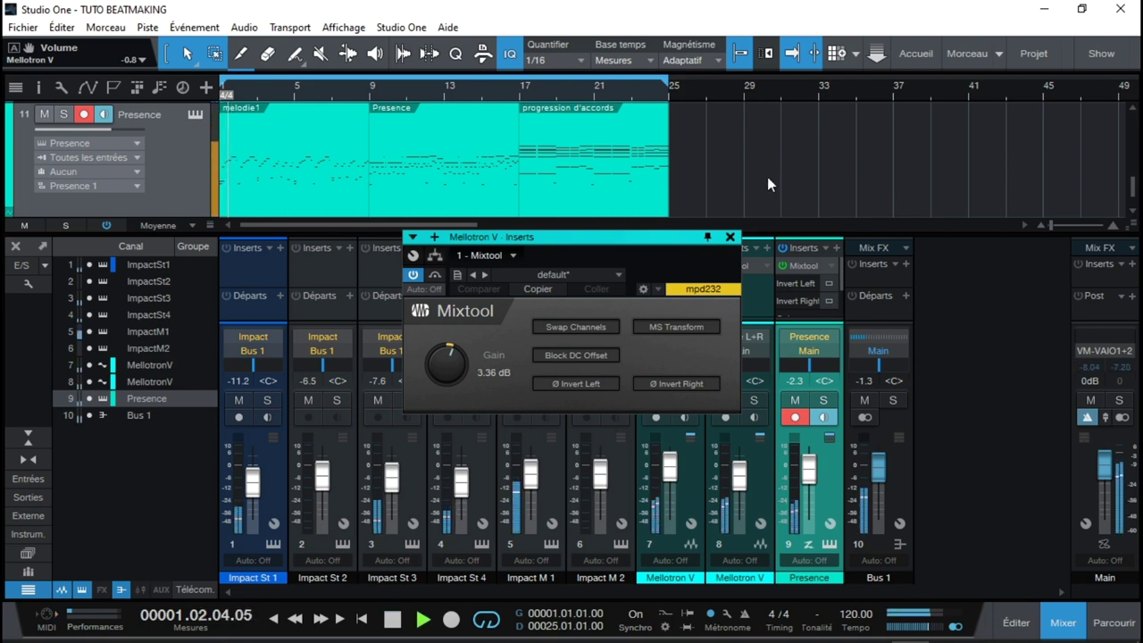
{"action": "left_click", "coordinate": [730, 238]}
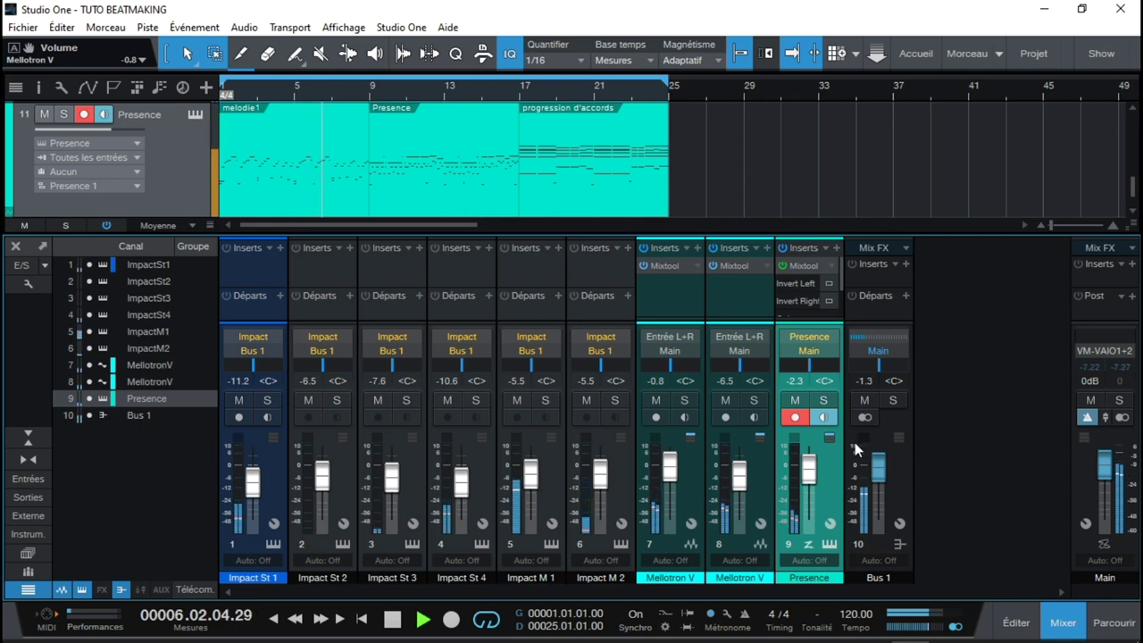
{"action": "left_click", "coordinate": [831, 267]}
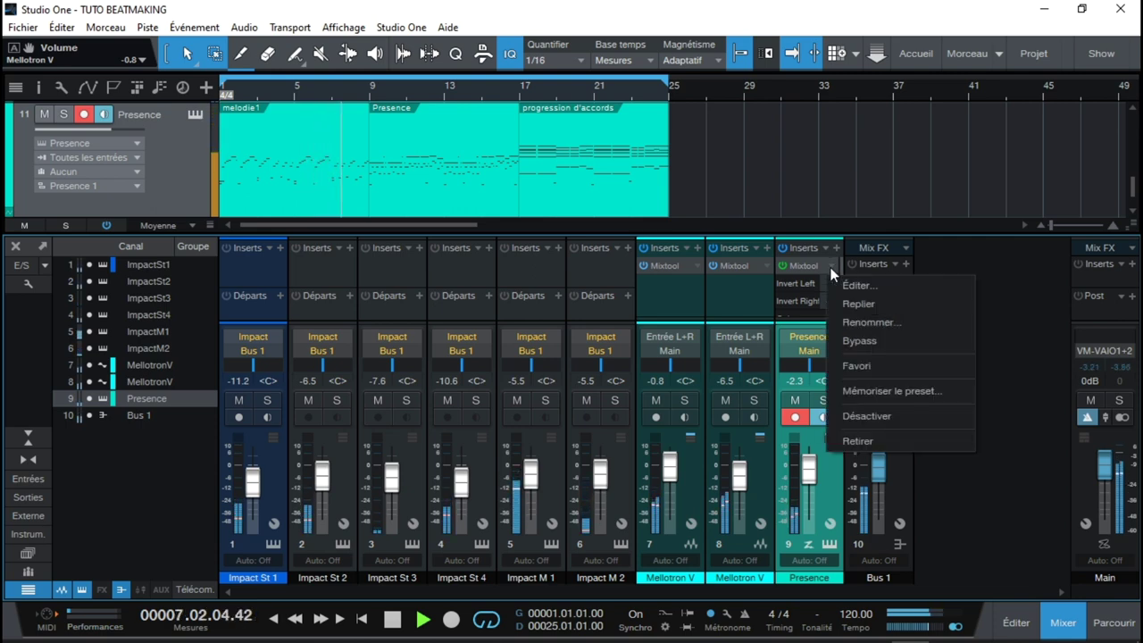
{"action": "left_click", "coordinate": [855, 304]}
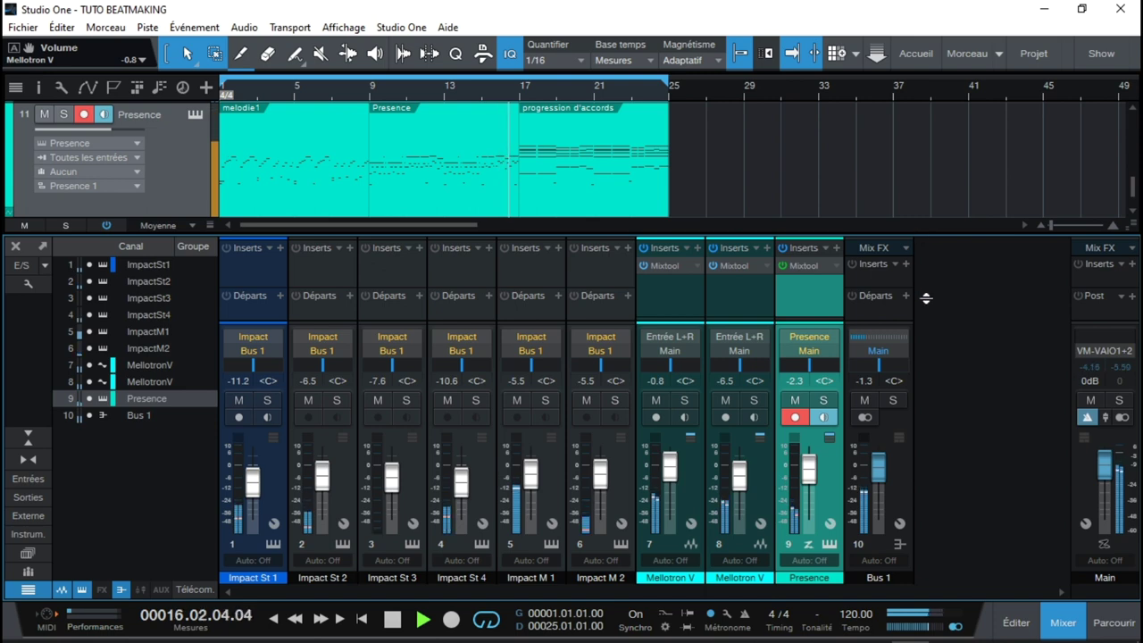
Hide the mixer, stop playback and duplicate track 9's last Mellotron V event so the copy starts at bar 25
{"action": "key", "text": "F3"}
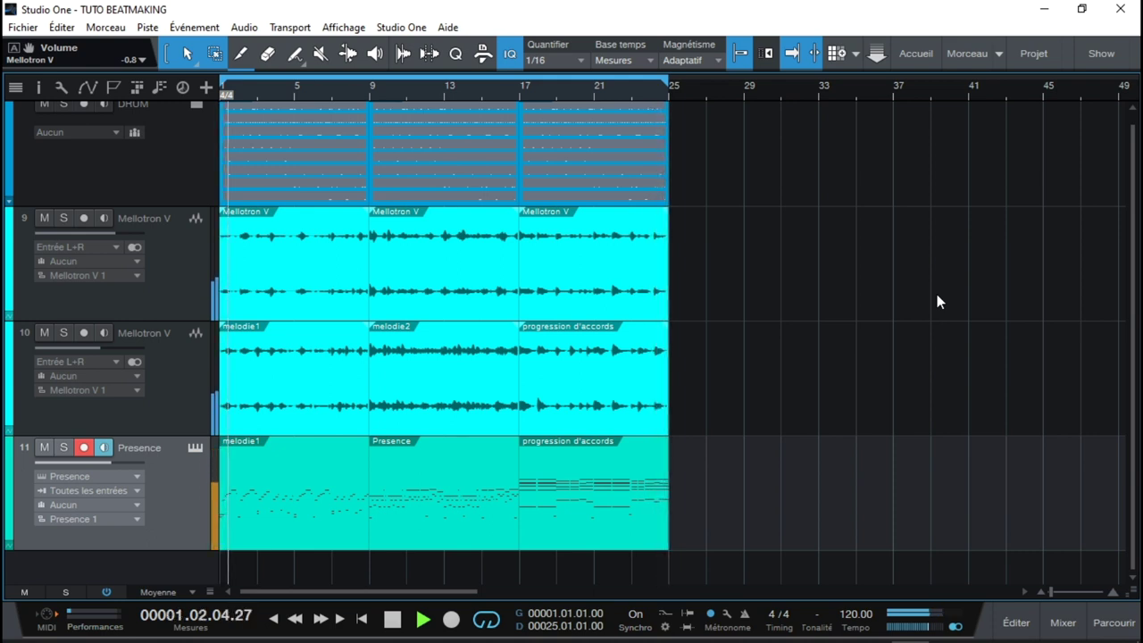
{"action": "key", "text": "space"}
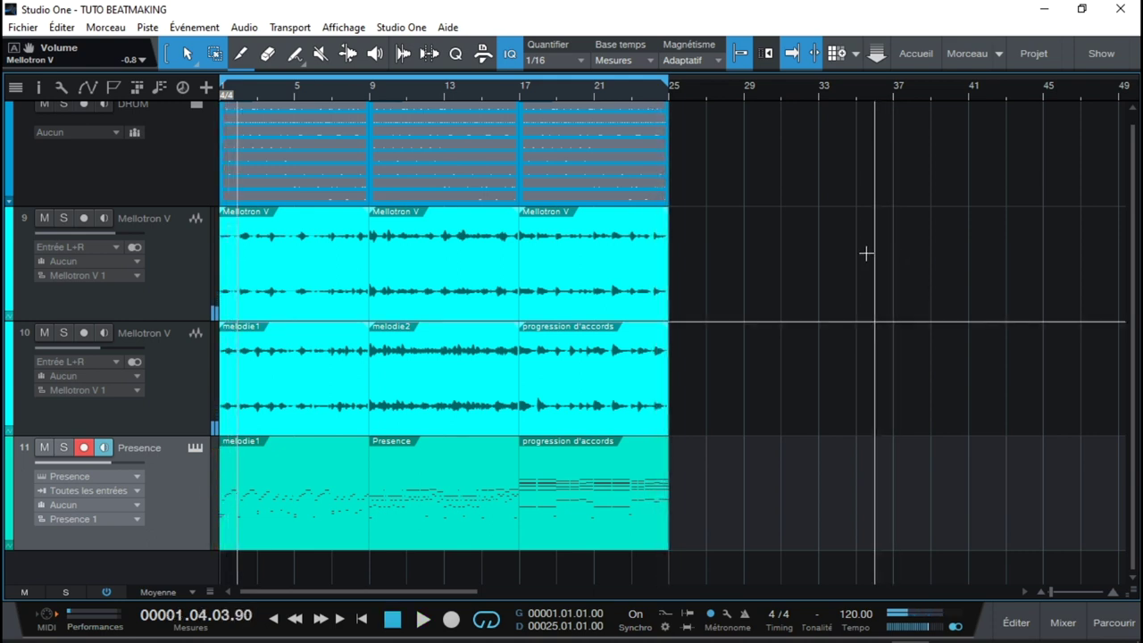
{"action": "left_click", "coordinate": [622, 258]}
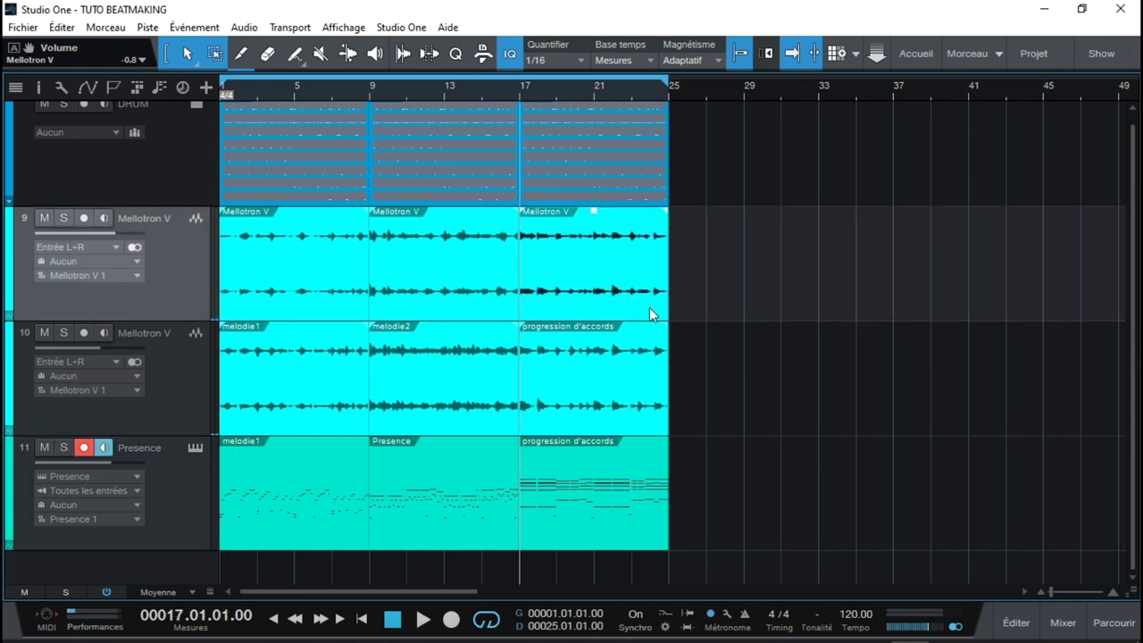
{"action": "key", "text": "d"}
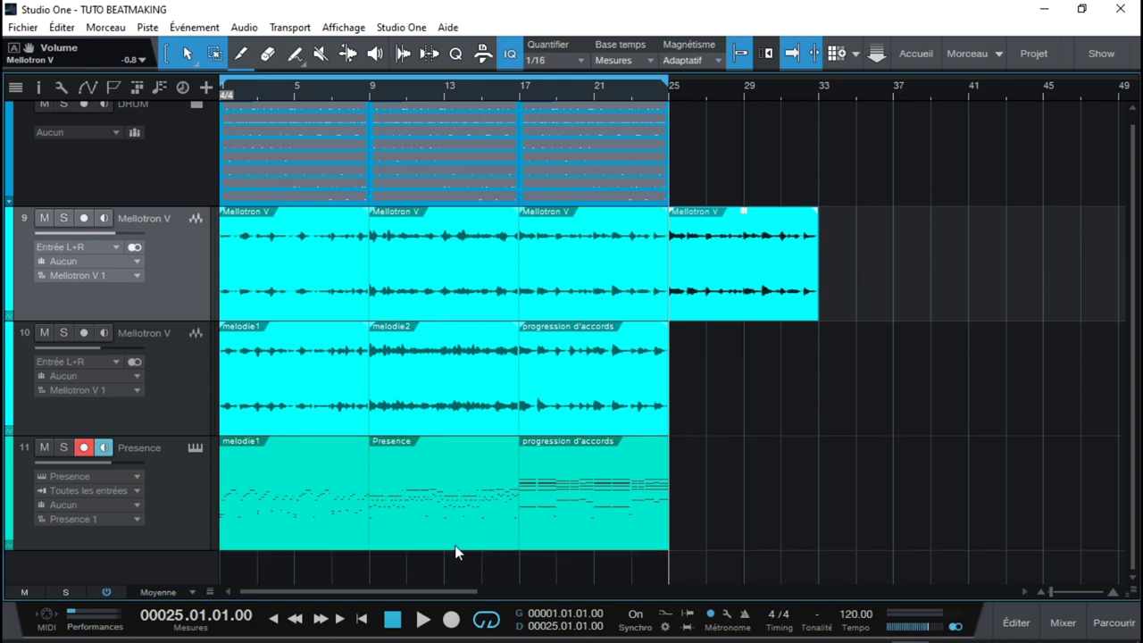
Turn off snapping and split the duplicated Mellotron V event just before the attacks near bars 26, 27, 27.4, 28.2 and 29
{"action": "key", "text": "w"}
{"action": "key", "text": "e"}
{"action": "key", "text": "e"}
{"action": "key", "text": "e"}
{"action": "key", "text": "e"}
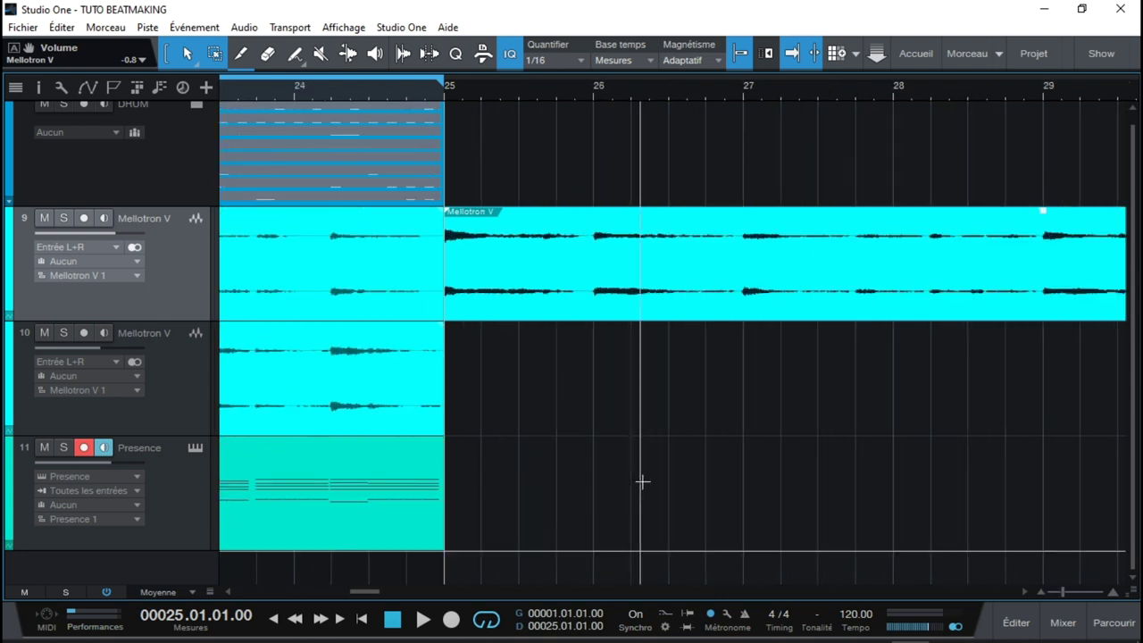
{"action": "left_click_drag", "start_coordinate": [208, 540], "coordinate": [221, 489]}
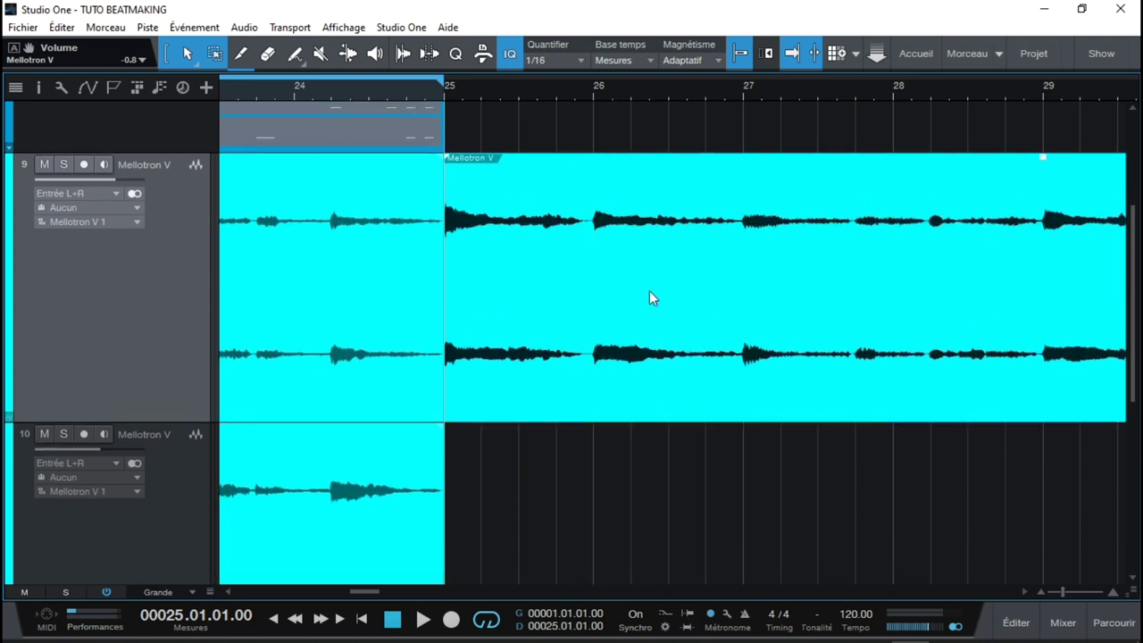
{"action": "left_click", "coordinate": [740, 58]}
{"action": "left_click", "coordinate": [241, 52]}
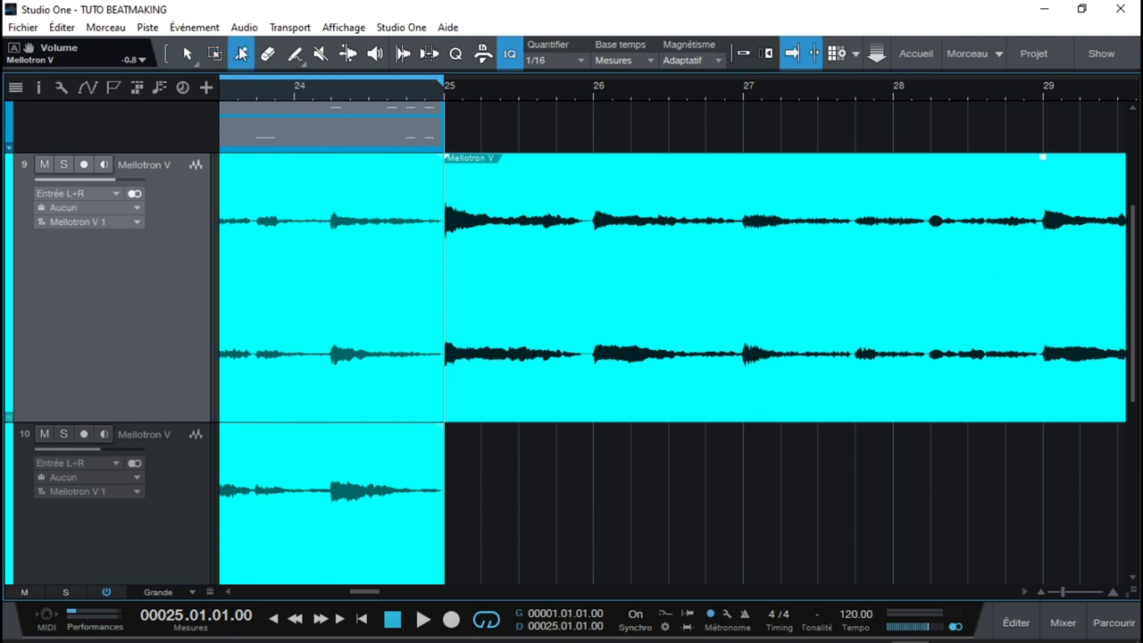
{"action": "left_click", "coordinate": [593, 246]}
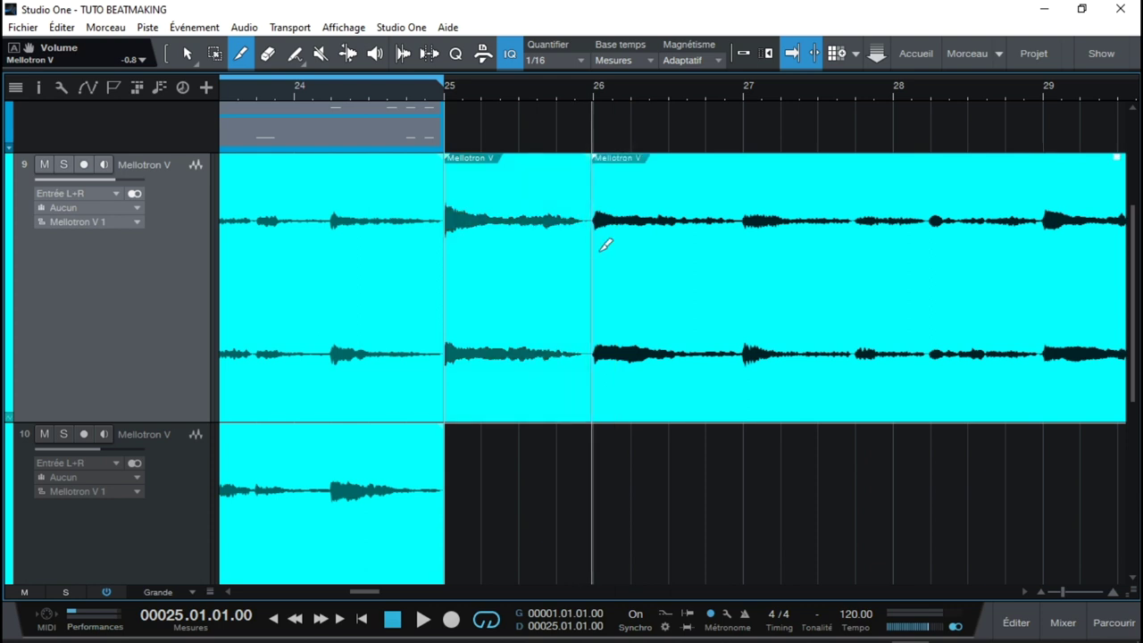
{"action": "left_click", "coordinate": [746, 261]}
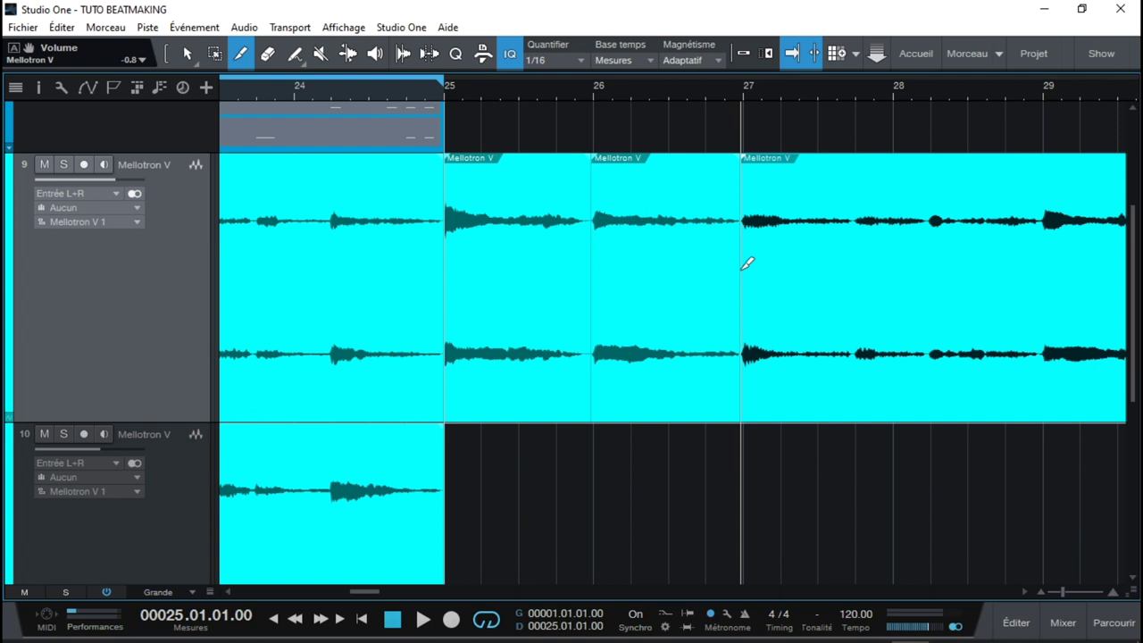
{"action": "left_click", "coordinate": [856, 284]}
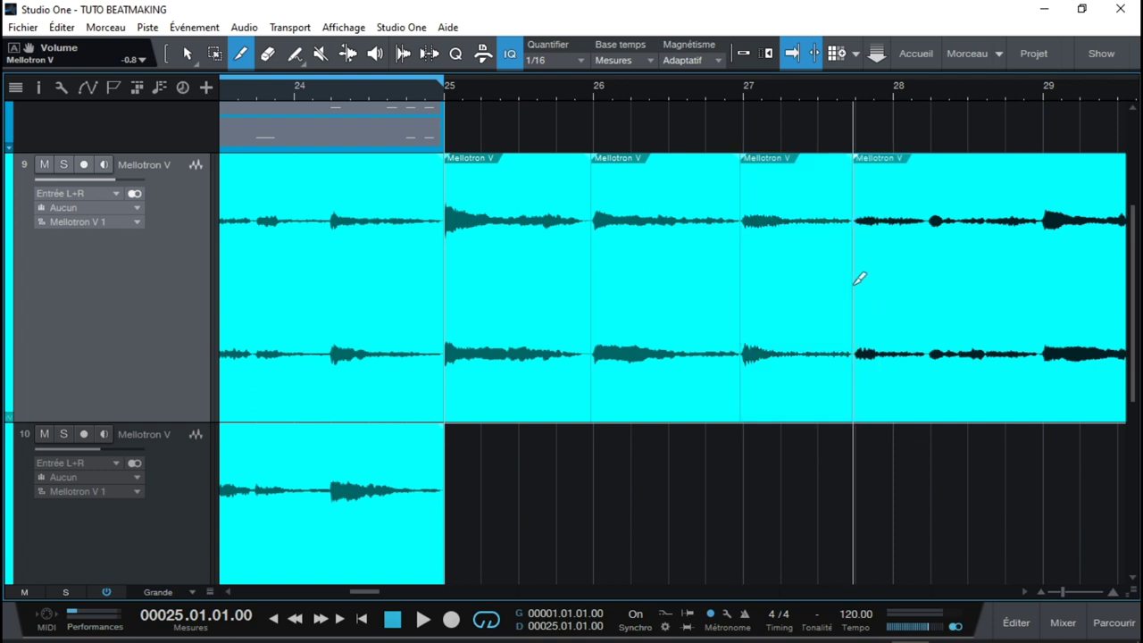
{"action": "left_click", "coordinate": [933, 286]}
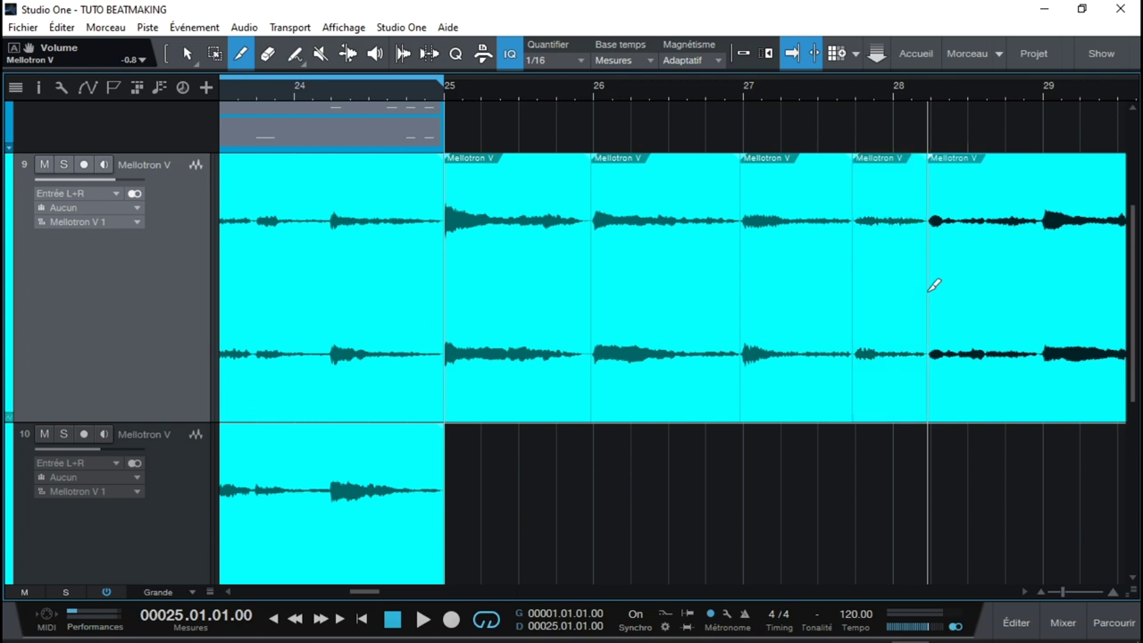
{"action": "left_click", "coordinate": [1046, 274]}
Split the rest of the duplicated Mellotron V event just before the attacks near bars 30, 31, 31.4 and 32.2
{"action": "left_click_drag", "start_coordinate": [353, 595], "coordinate": [375, 594]}
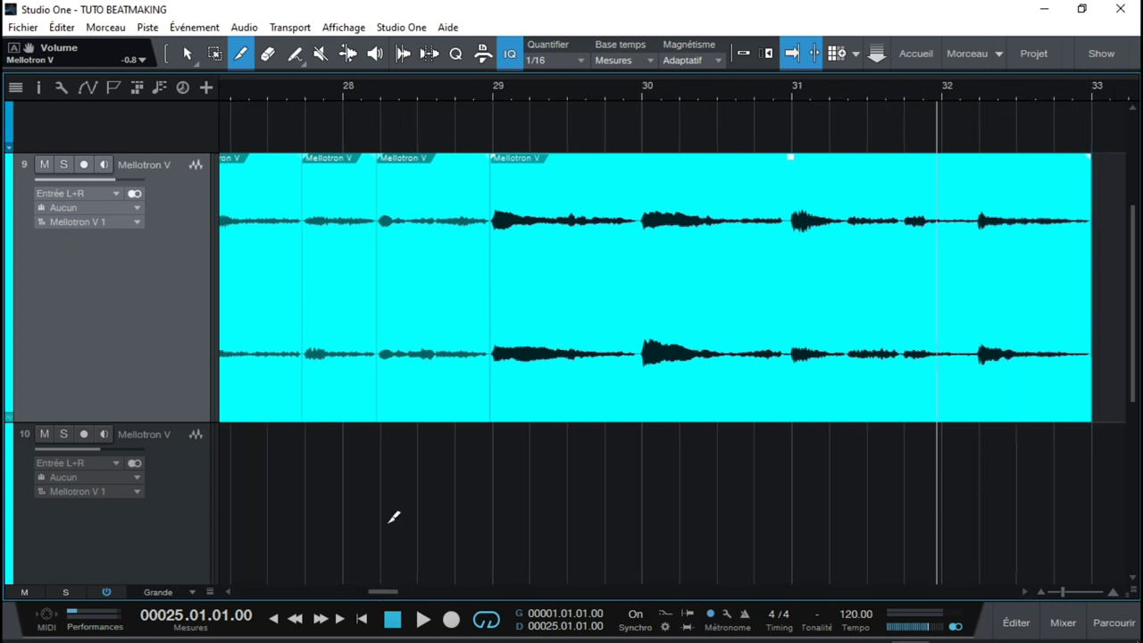
{"action": "left_click", "coordinate": [644, 248]}
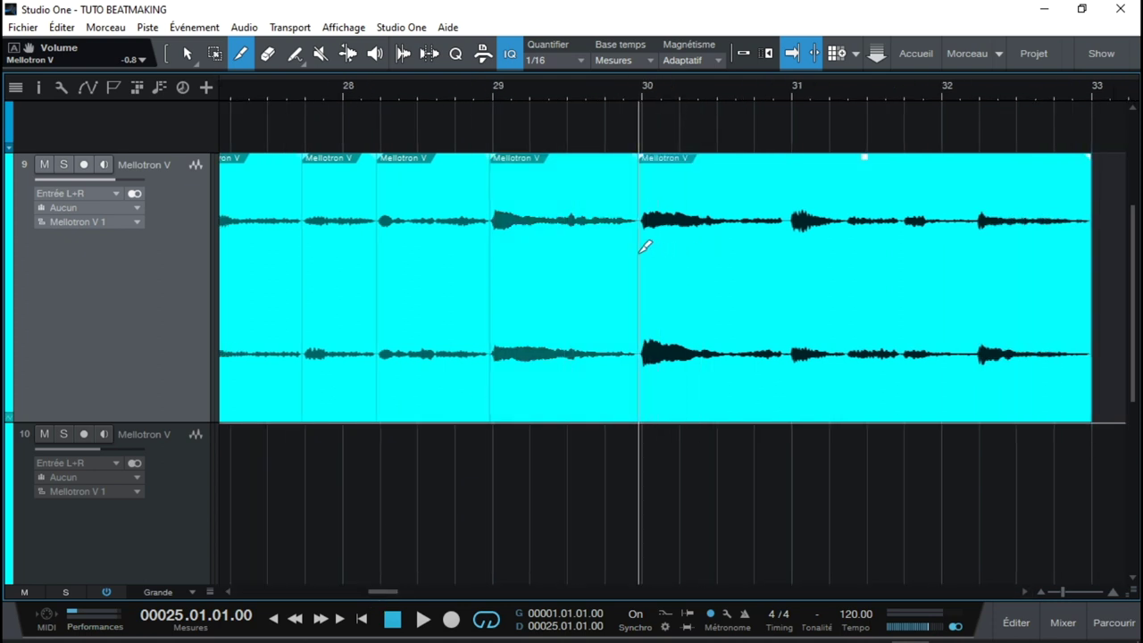
{"action": "left_click", "coordinate": [789, 257]}
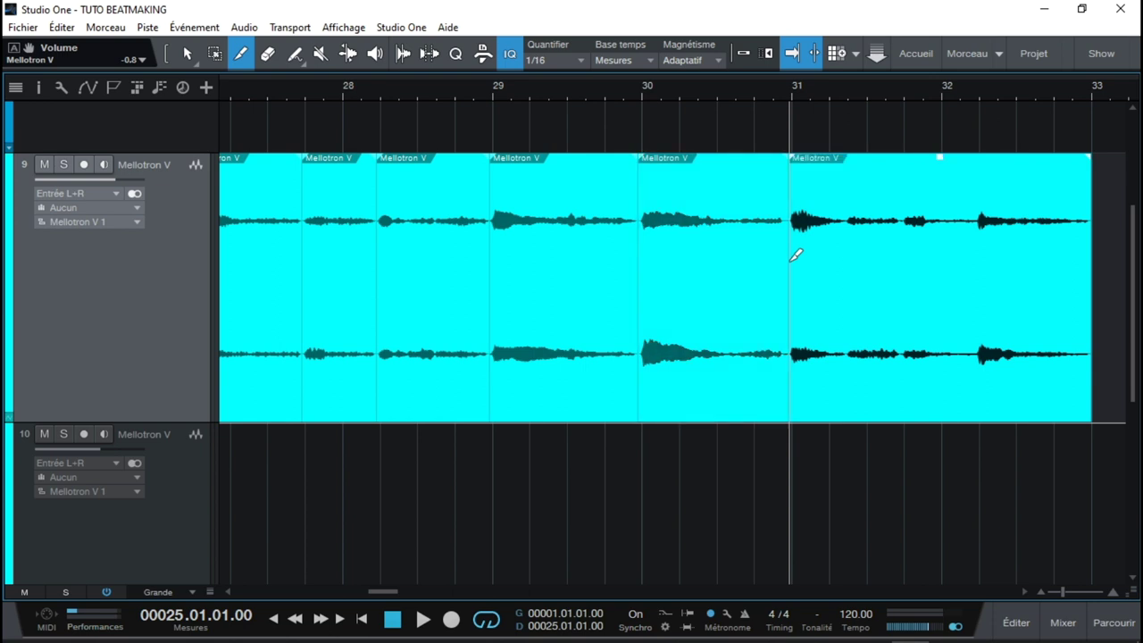
{"action": "left_click", "coordinate": [903, 268]}
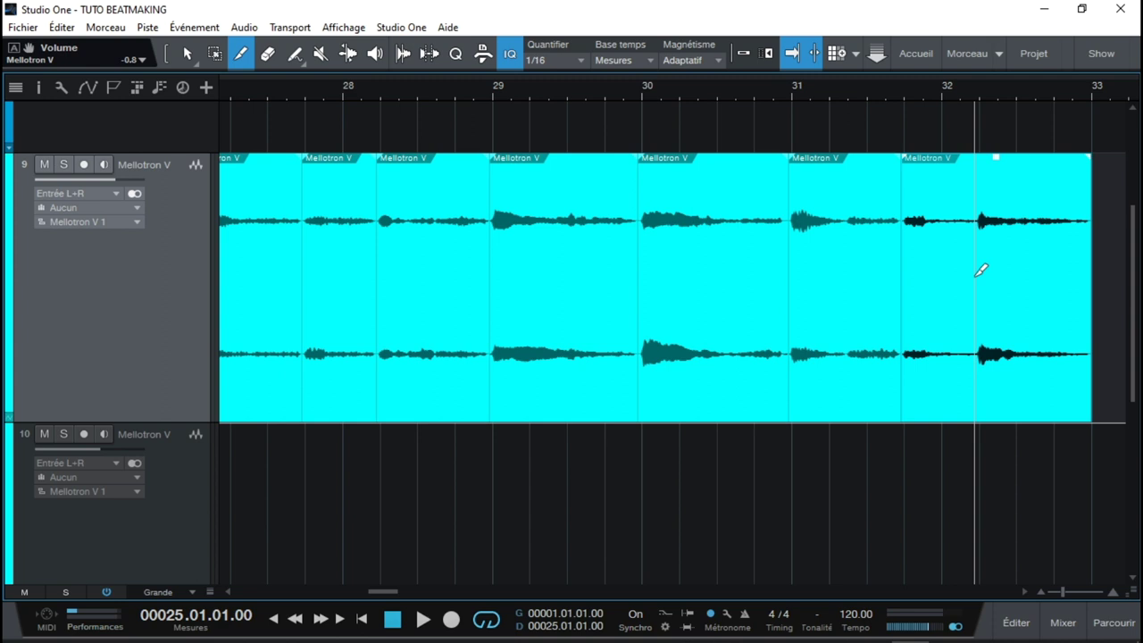
{"action": "left_click", "coordinate": [976, 273]}
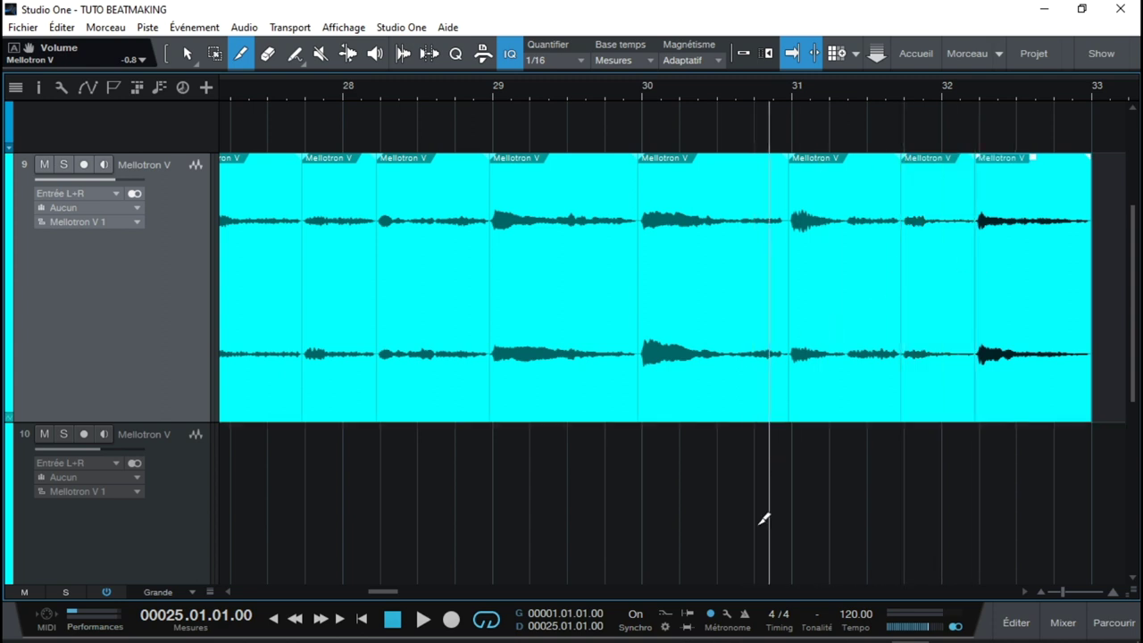
Select all the Mellotron V slices between bars 25 and 33, send them to a new SampleOne and close its window
{"action": "key", "text": "e"}
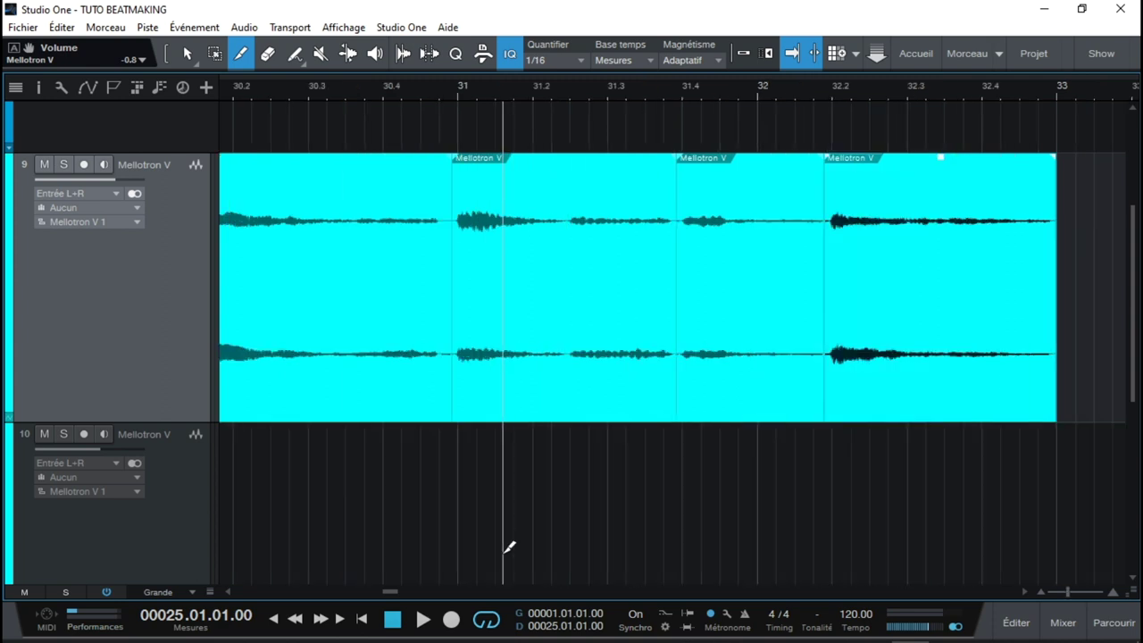
{"action": "key", "text": "w"}
{"action": "key", "text": "w"}
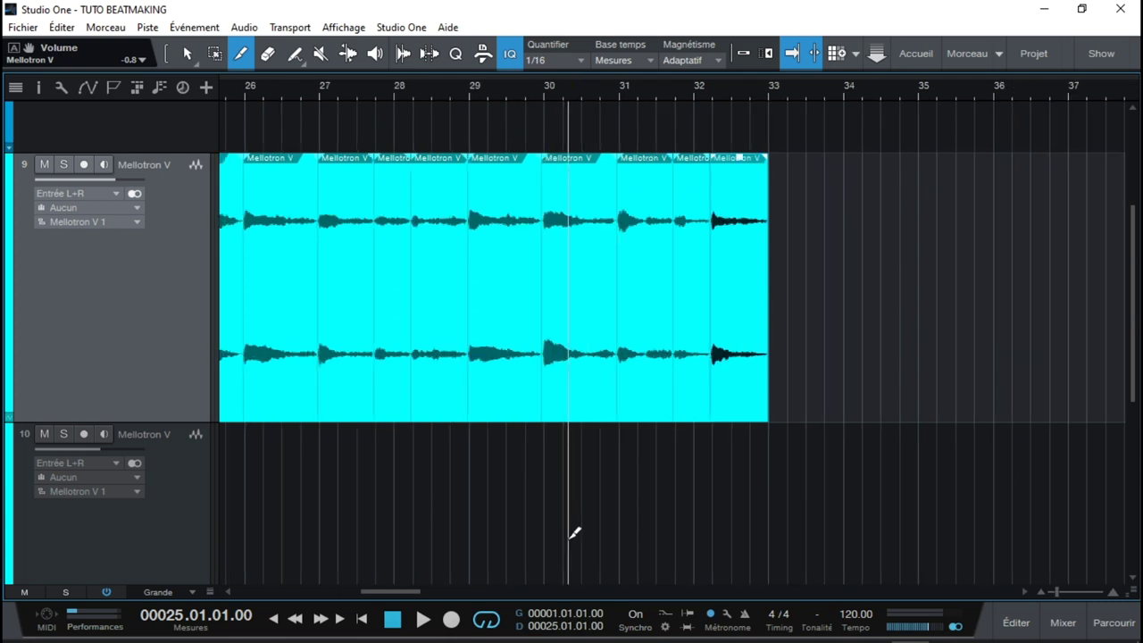
{"action": "mouse_move", "coordinate": [418, 589]}
{"action": "left_mouse_down"}
{"action": "mouse_move", "coordinate": [391, 587]}
{"action": "mouse_move", "coordinate": [407, 590]}
{"action": "left_mouse_up"}
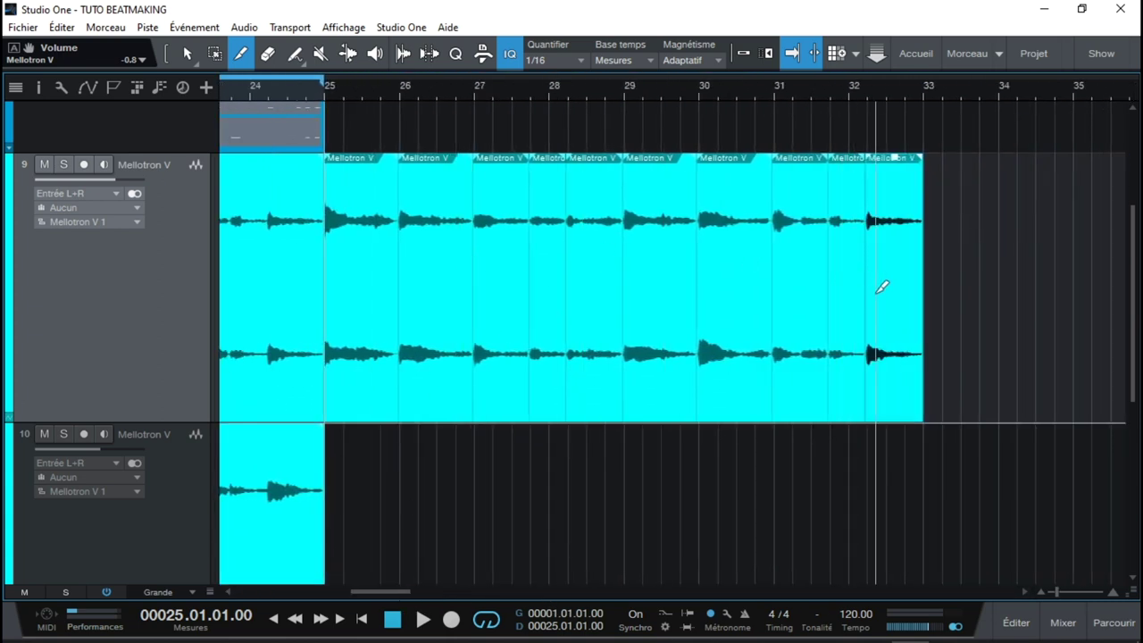
{"action": "right_click", "coordinate": [979, 288]}
{"action": "left_click", "coordinate": [875, 293]}
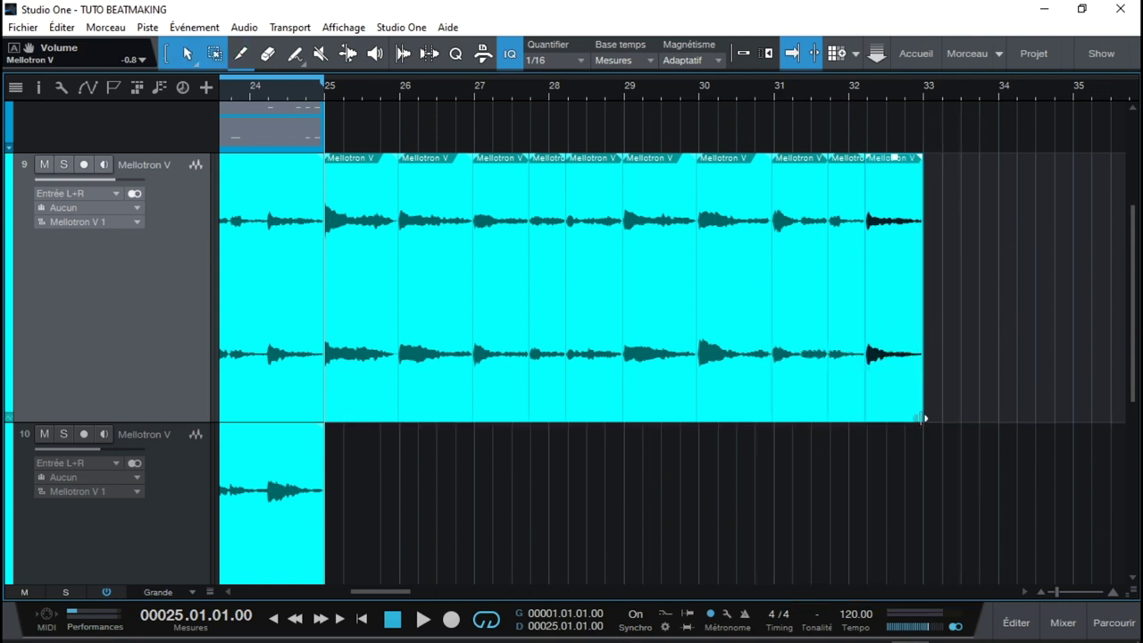
{"action": "left_click_drag", "start_coordinate": [936, 404], "coordinate": [333, 373]}
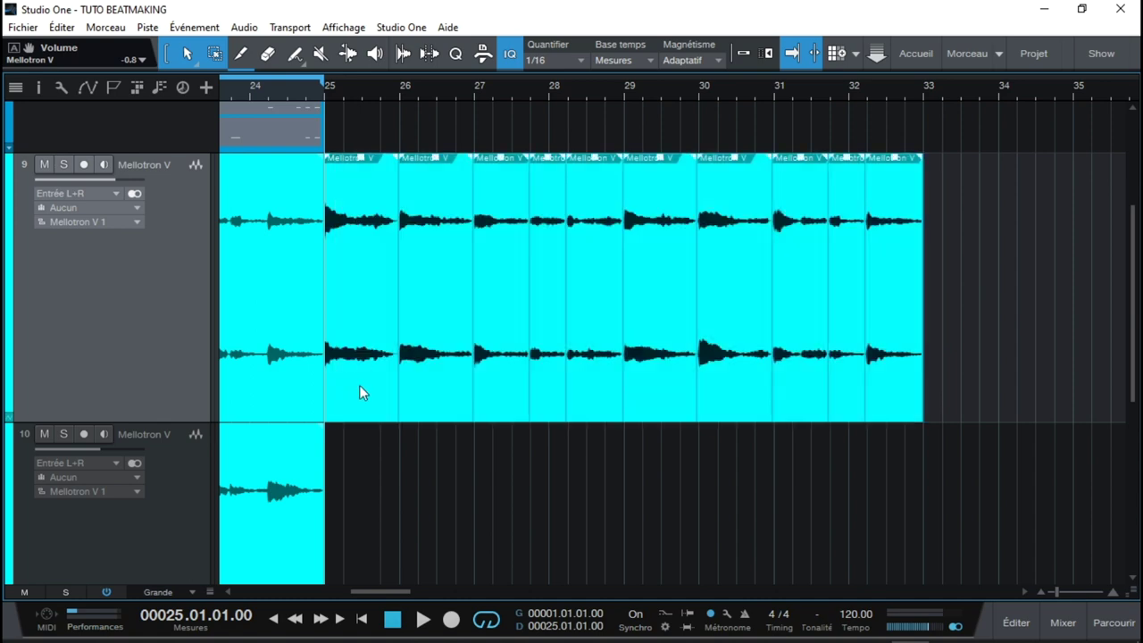
{"action": "right_click", "coordinate": [360, 386]}
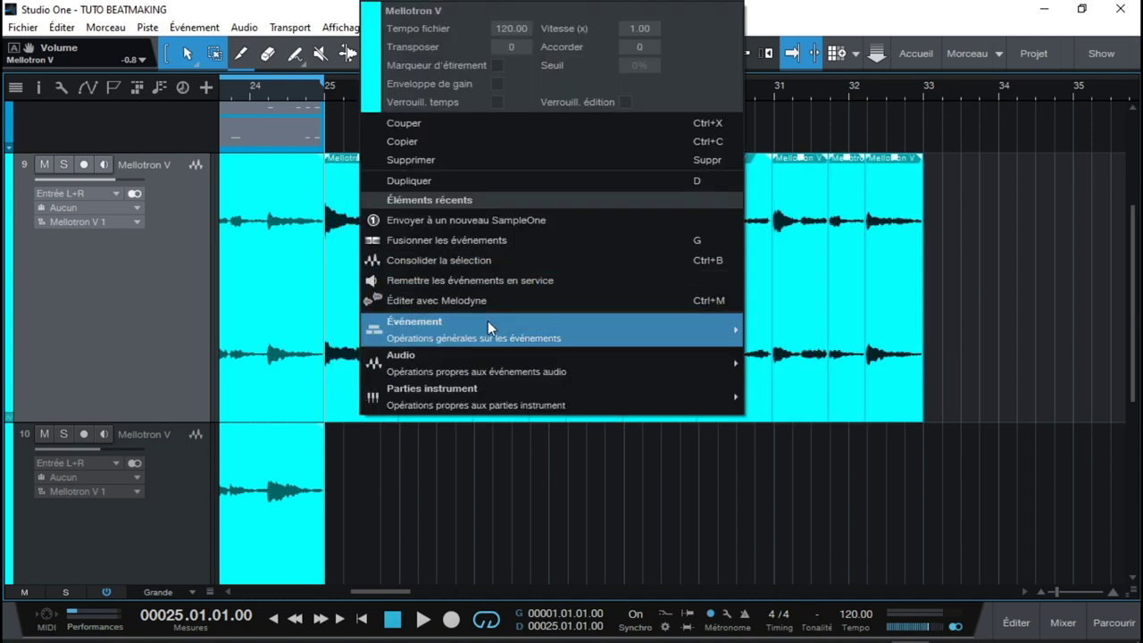
{"action": "mouse_move", "coordinate": [490, 327]}
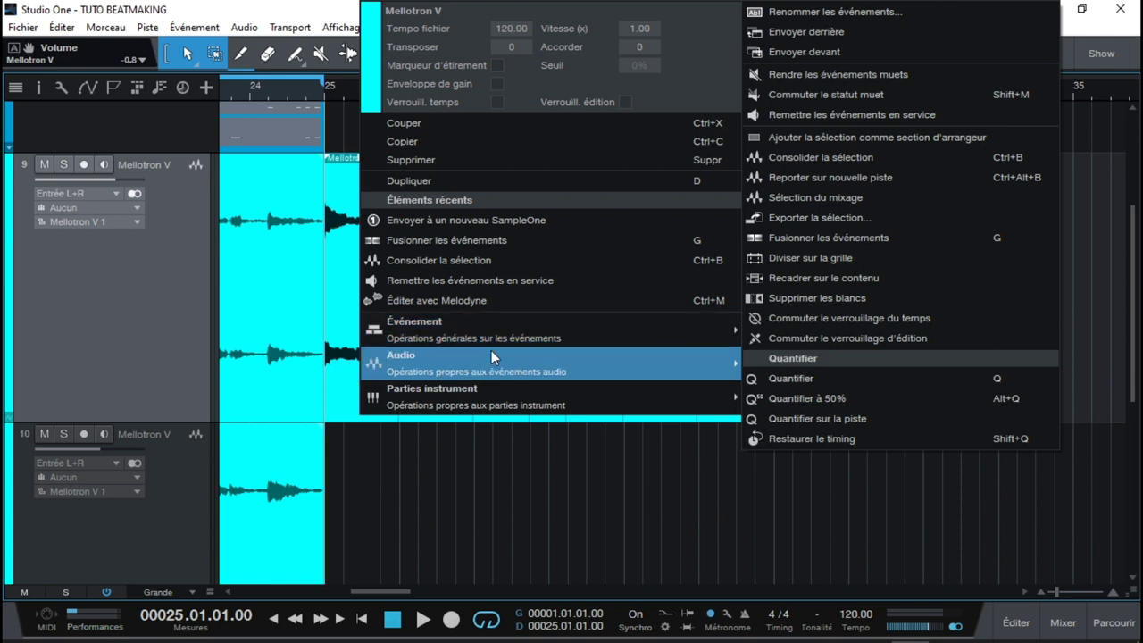
{"action": "mouse_move", "coordinate": [491, 357]}
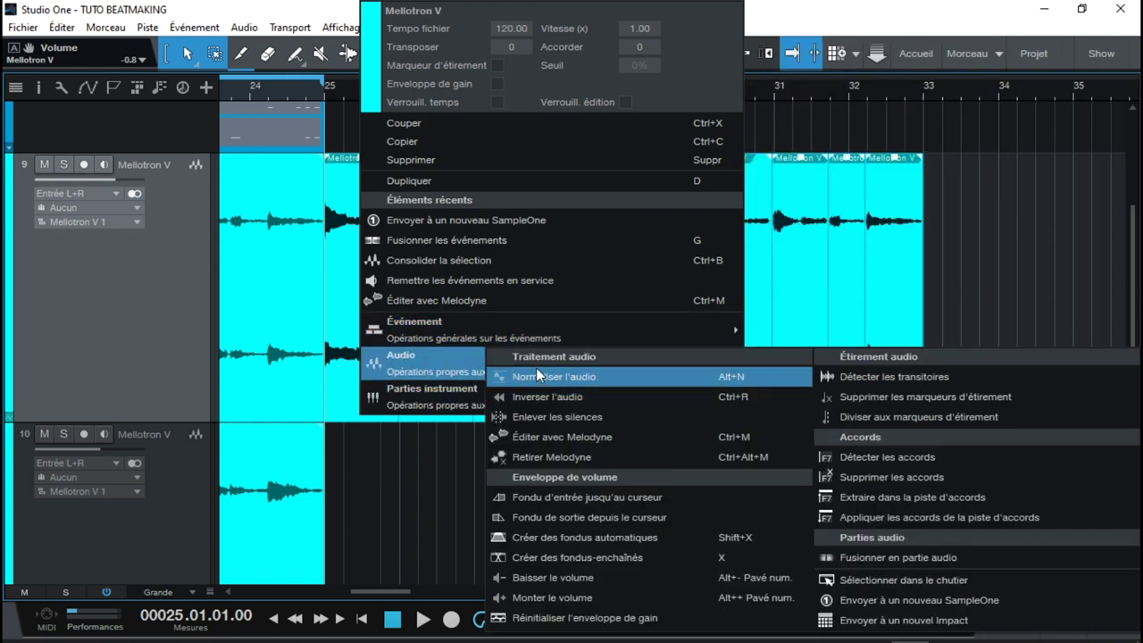
{"action": "left_click", "coordinate": [945, 600]}
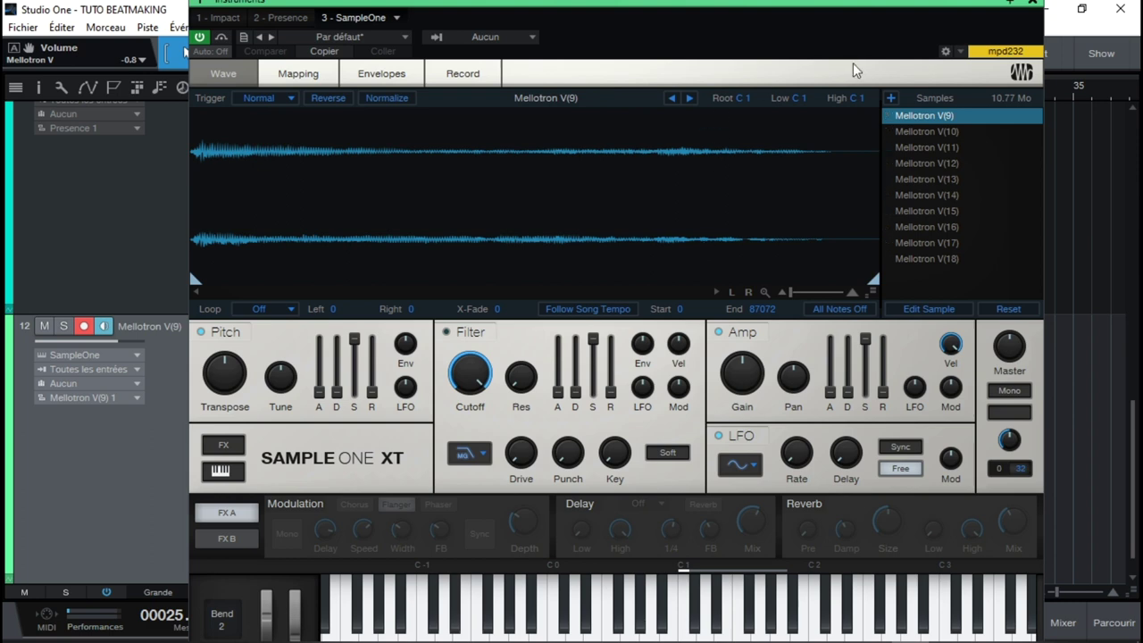
{"action": "left_click", "coordinate": [1031, 2]}
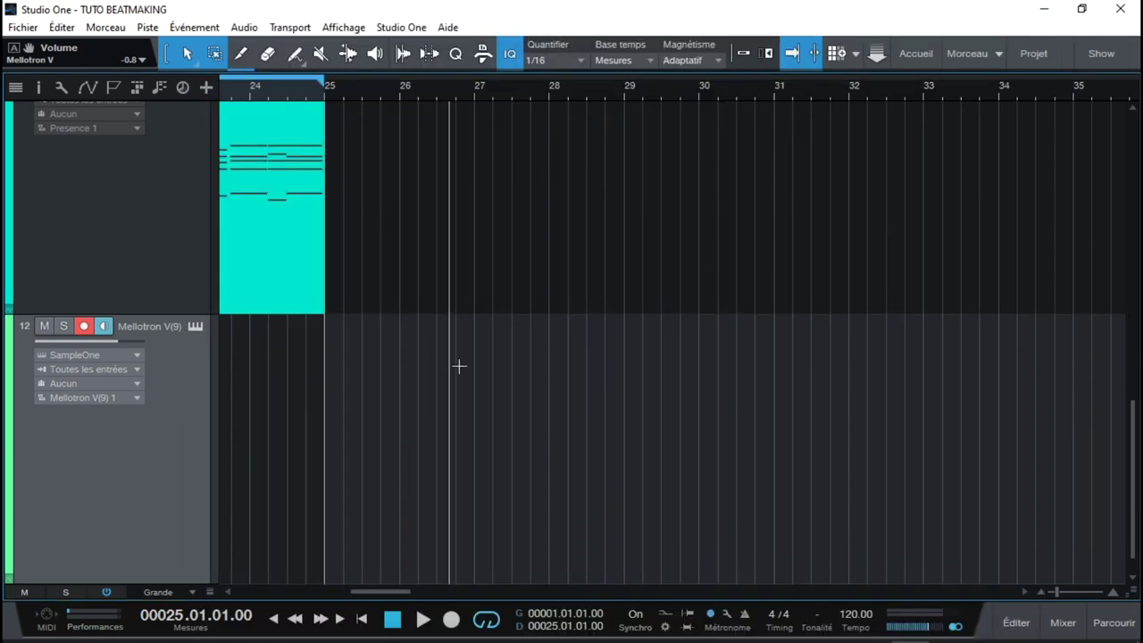
Mute the sliced Mellotron V track 9 and duplicate the last DRUM folder block so the copy starts at bar 25
{"action": "scroll", "coordinate": [1080, 402], "scroll_direction": "up", "scroll_amount": 8}
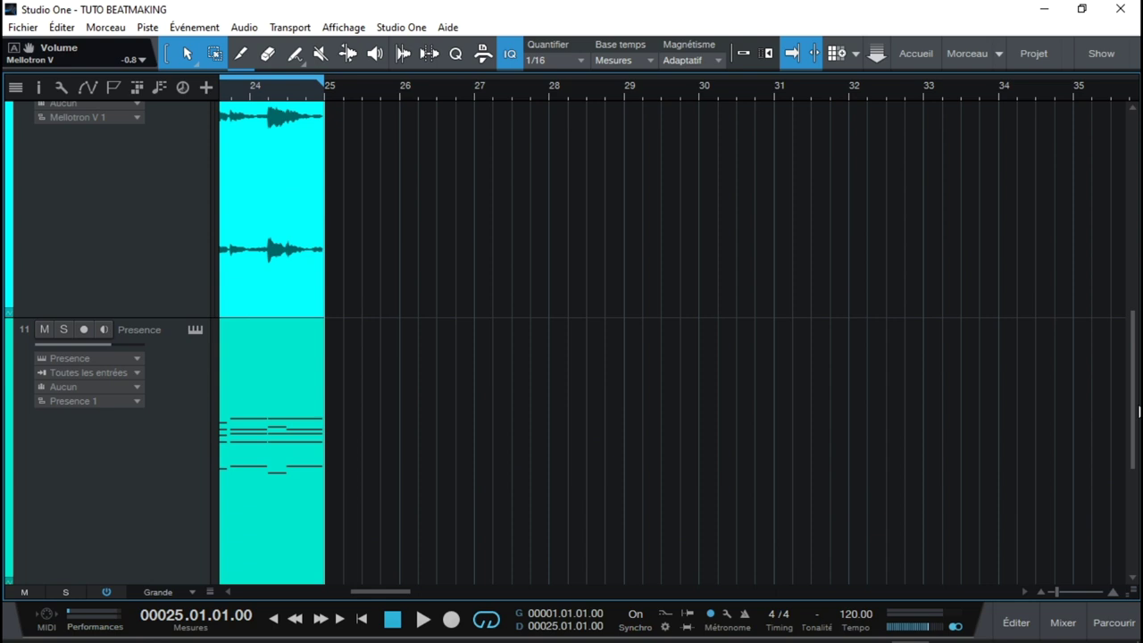
{"action": "scroll", "coordinate": [1098, 233], "scroll_direction": "up", "scroll_amount": 2}
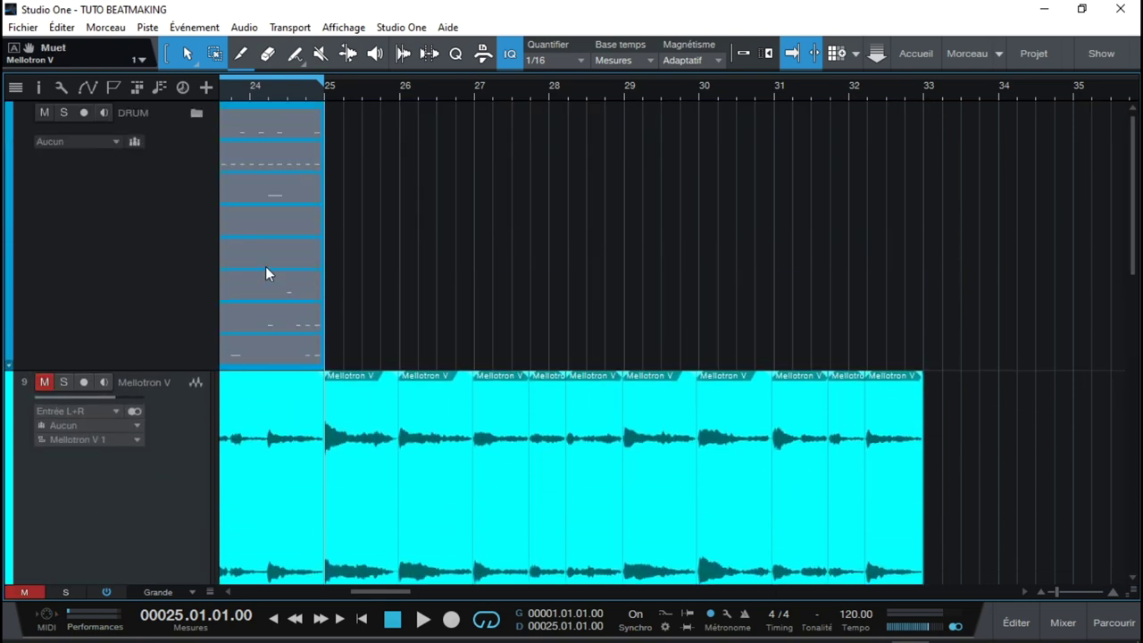
{"action": "left_click", "coordinate": [283, 156]}
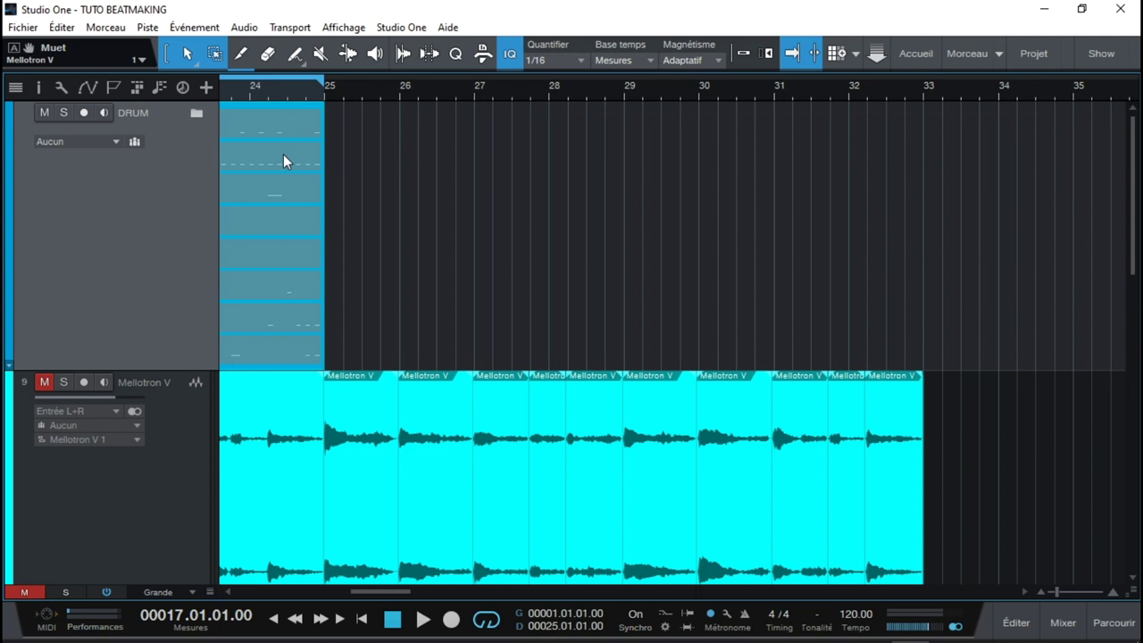
{"action": "key", "text": "d"}
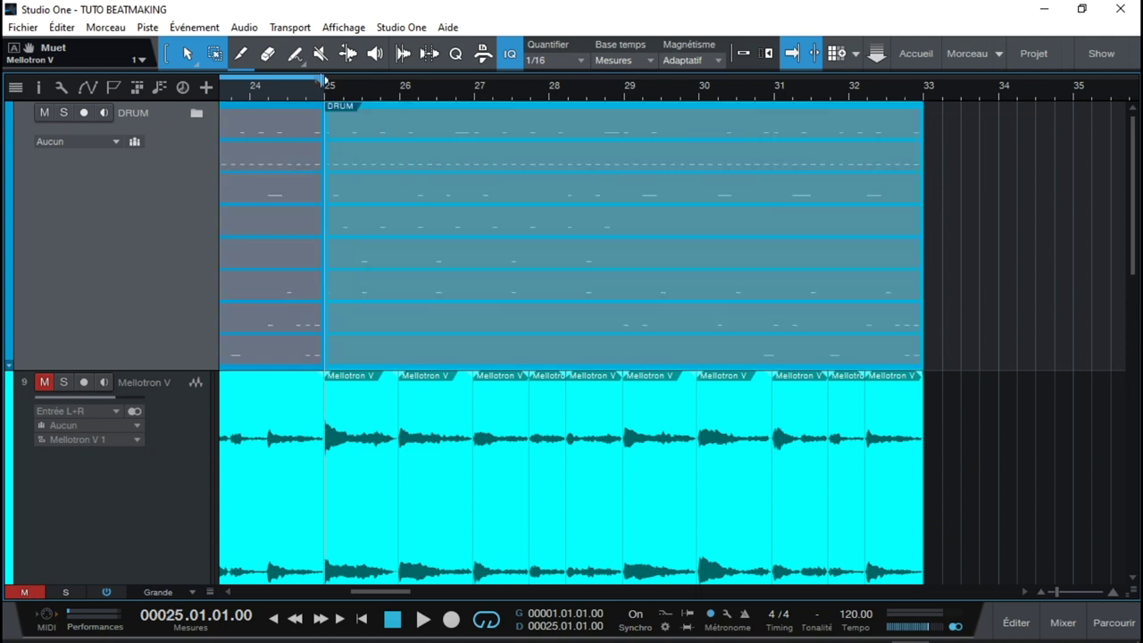
Turn snapping back on, loop bars 25 to 33 and record a performance of the SampleOne slices on the Mellotron V(9) track
{"action": "left_click", "coordinate": [293, 57]}
{"action": "key", "text": "1"}
{"action": "left_click_drag", "start_coordinate": [327, 78], "coordinate": [920, 77]}
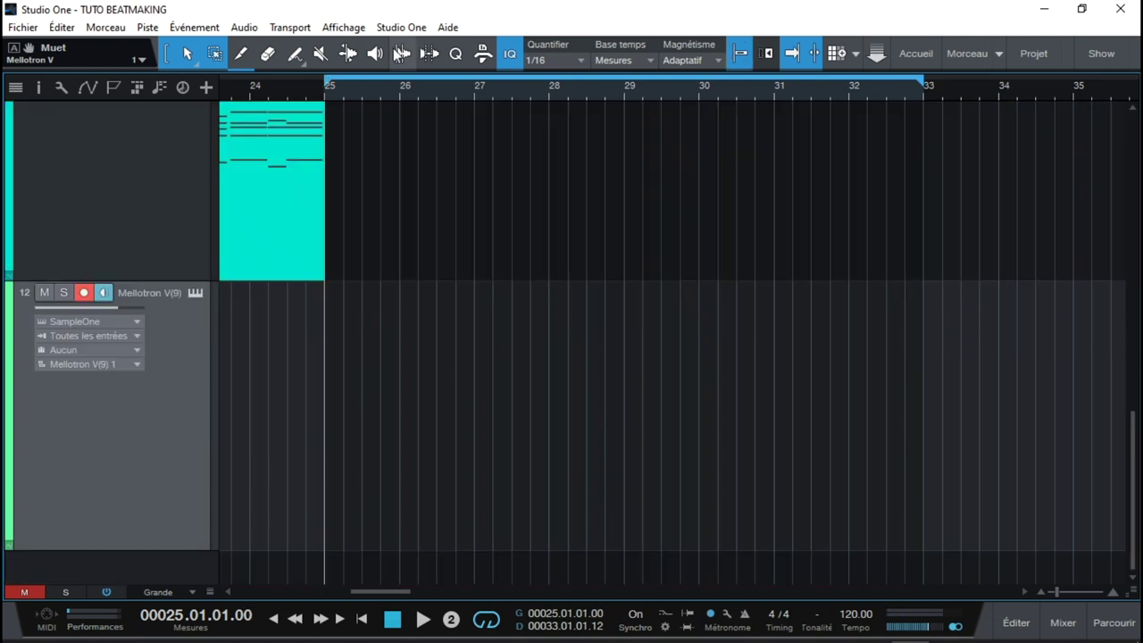
{"action": "key", "text": "KP_Multiply"}
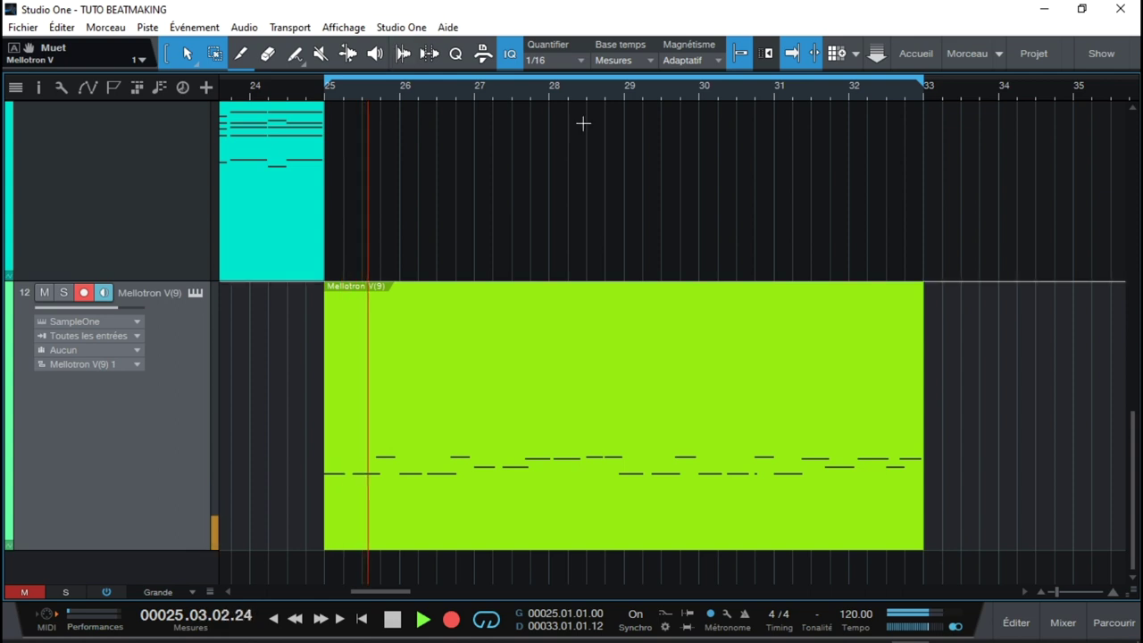
{"action": "key", "text": "space"}
Quantize the recorded Mellotron V(9) notes to the 1/8 grid and restore the loop to bars 25 to 33
{"action": "double_click", "coordinate": [597, 500]}
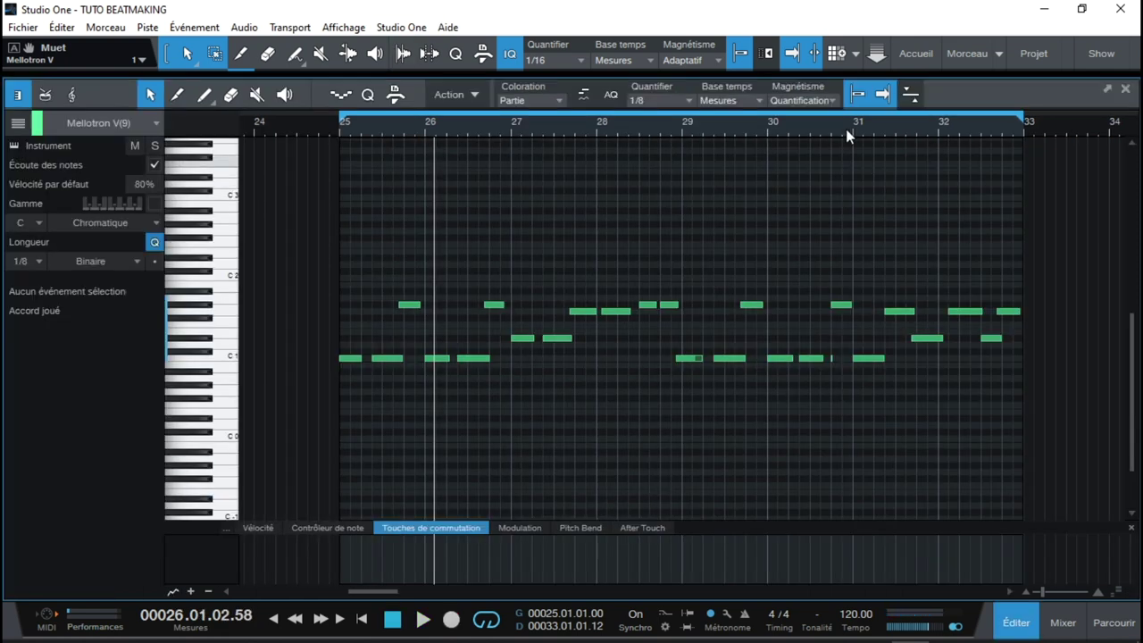
{"action": "left_click", "coordinate": [489, 117]}
{"action": "left_click", "coordinate": [376, 93]}
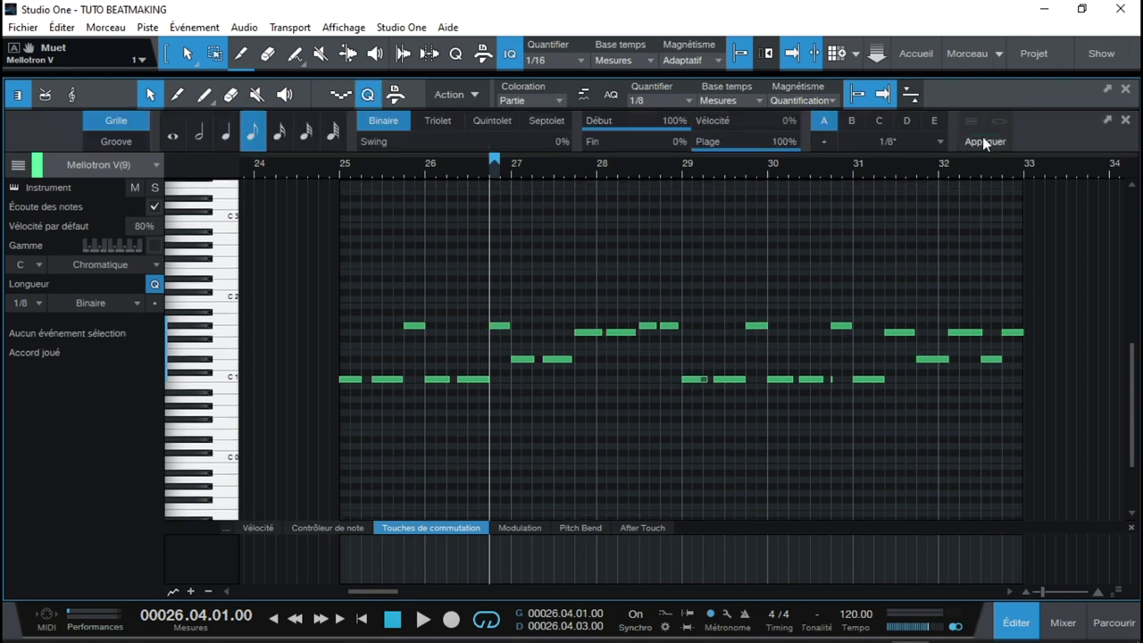
{"action": "left_click", "coordinate": [830, 384]}
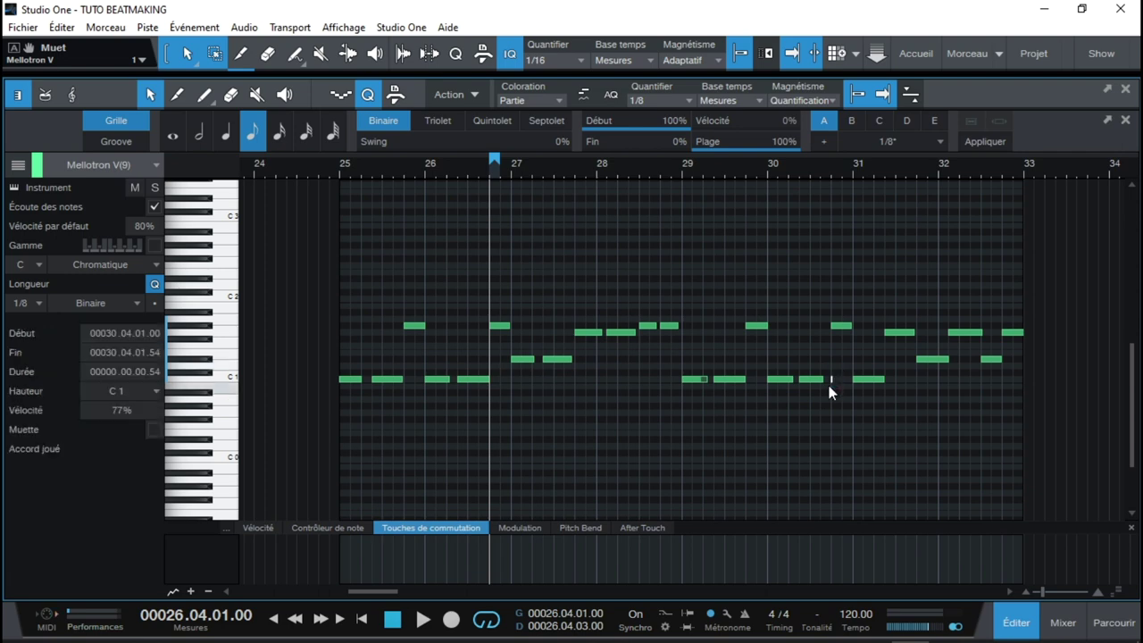
{"action": "left_click", "coordinate": [367, 94]}
{"action": "key", "text": "p"}
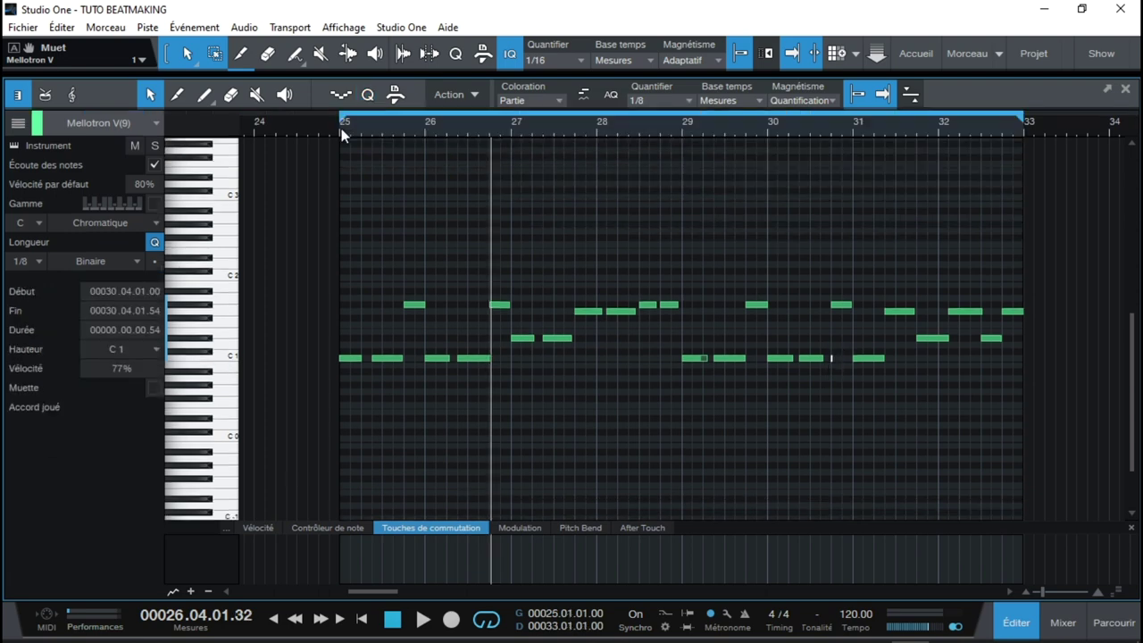
Play the part, delete the very short stray C 1 note at bar 30.4 and close the note editor
{"action": "key", "text": "space"}
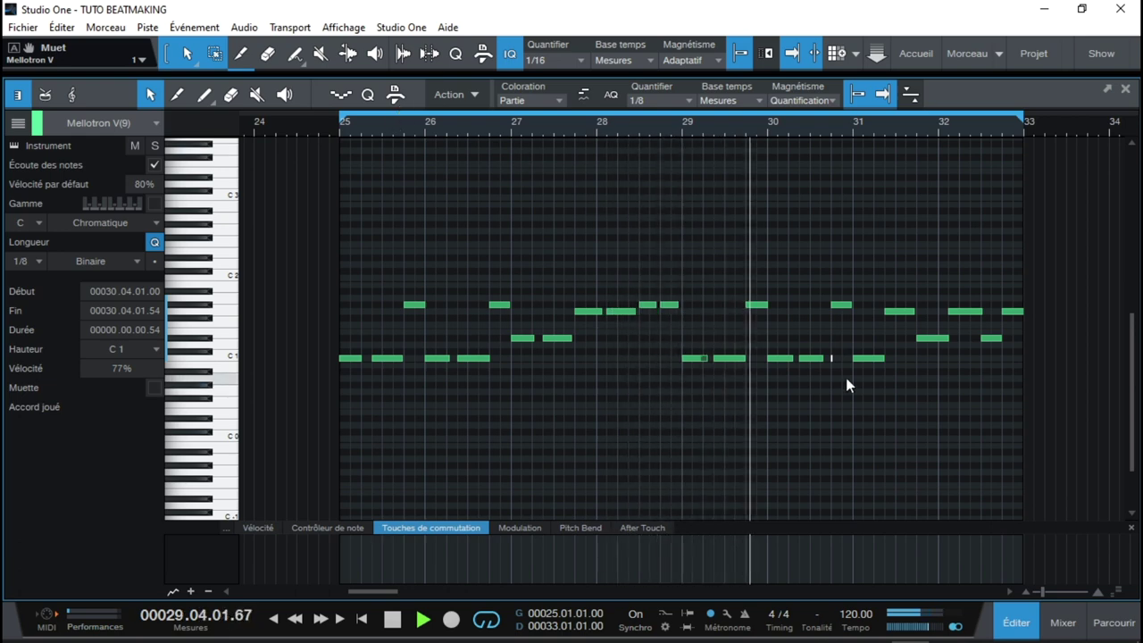
{"action": "left_click_drag", "start_coordinate": [837, 349], "coordinate": [824, 381]}
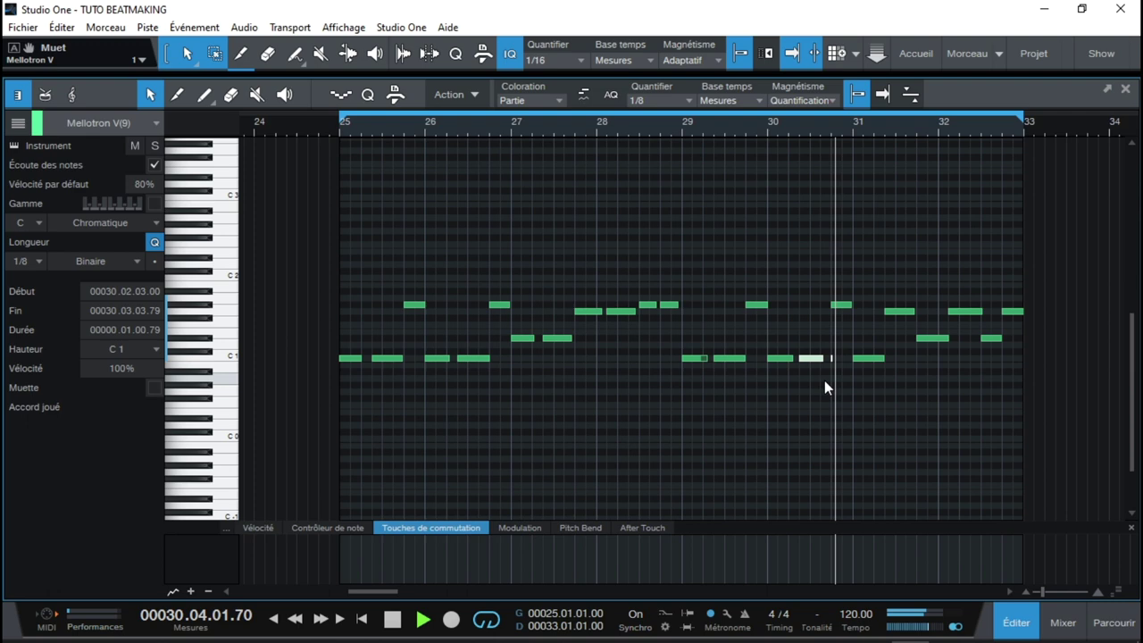
{"action": "left_click_drag", "start_coordinate": [837, 355], "coordinate": [830, 370]}
{"action": "key", "text": "Delete"}
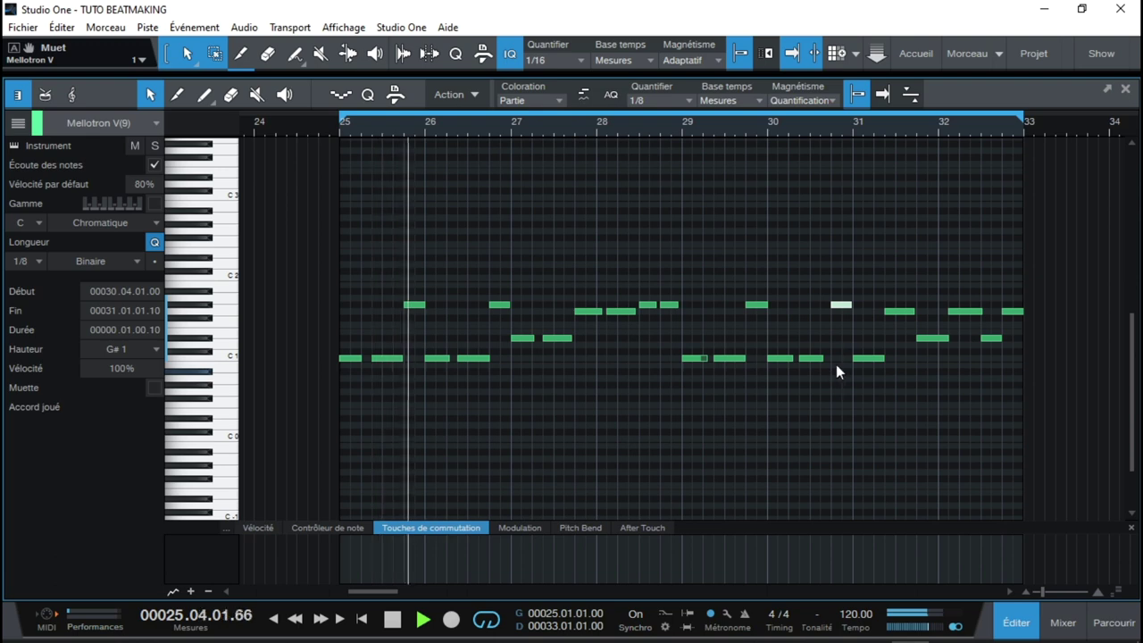
{"action": "left_click", "coordinate": [832, 339]}
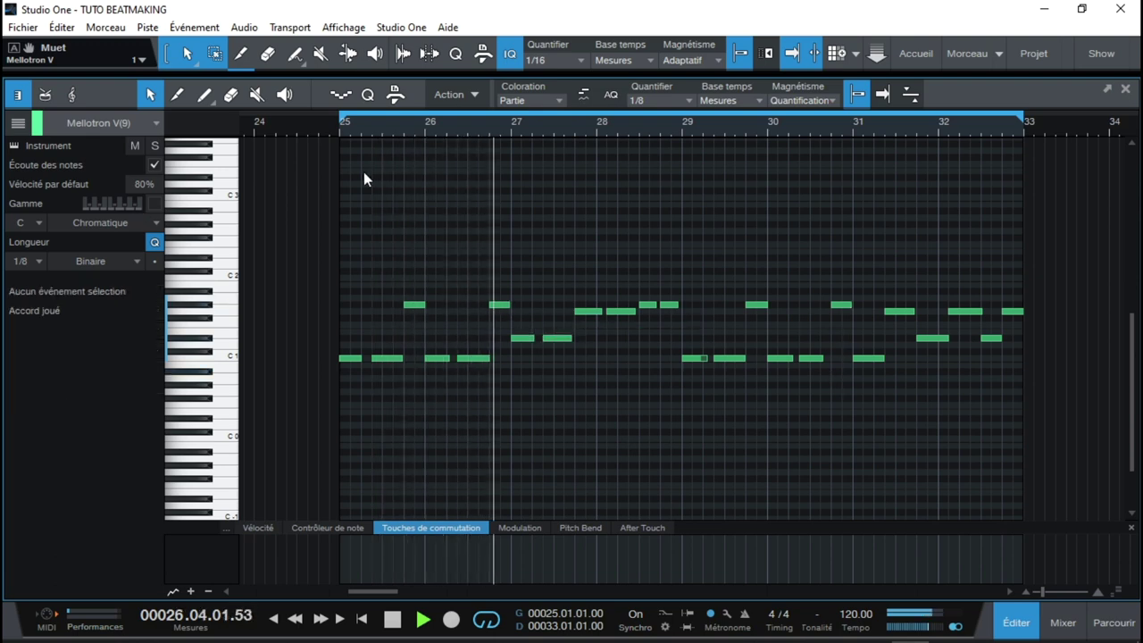
{"action": "left_click", "coordinate": [1108, 90]}
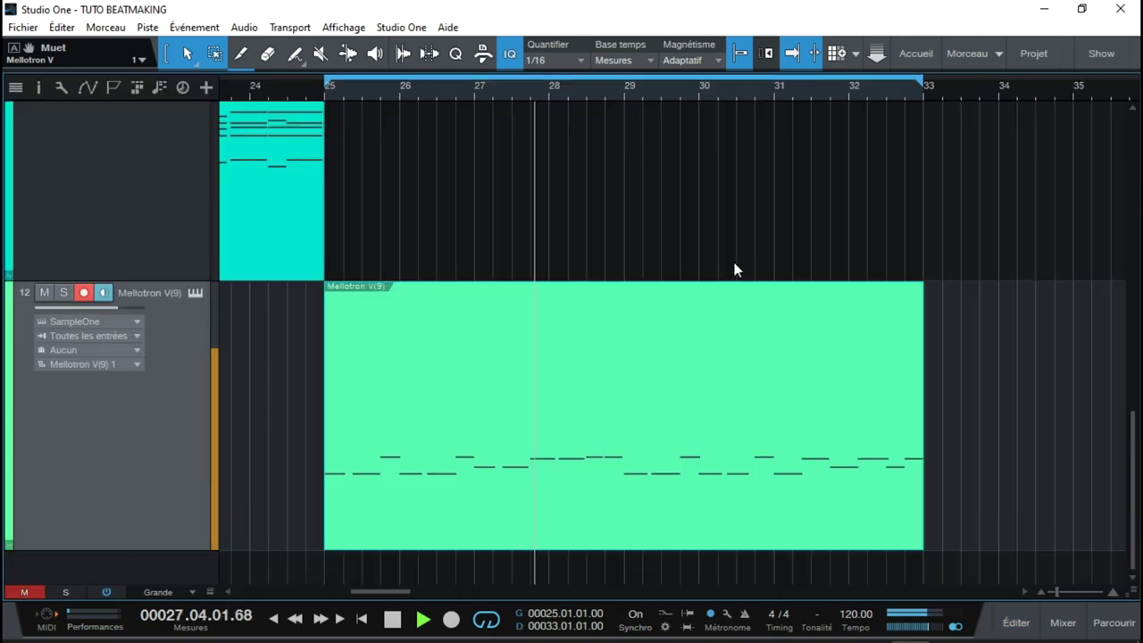
Open the SampleOne instrument of the Mellotron V(9) track and set its Amp gain to +1.6 dB
{"action": "left_click", "coordinate": [195, 293]}
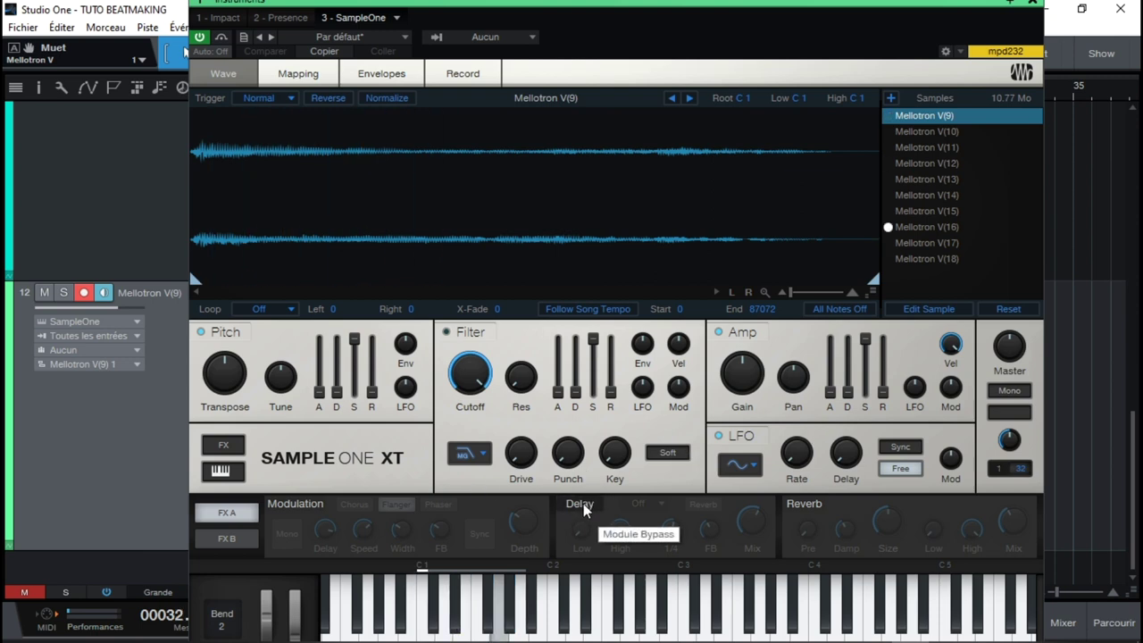
{"action": "mouse_move", "coordinate": [729, 378]}
{"action": "left_click_drag", "start_coordinate": [729, 378], "coordinate": [730, 380]}
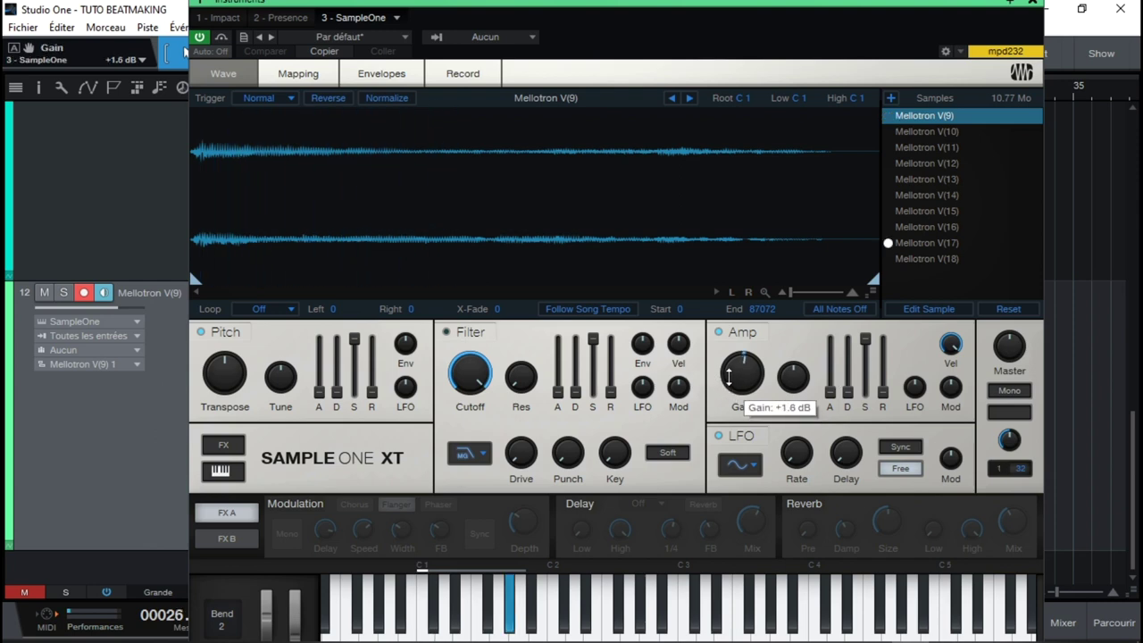
Enable SampleOne's Delay with a low cut of 254.3 Hz, the Panned ping-pong type and a 26 % mix
{"action": "left_click", "coordinate": [580, 504]}
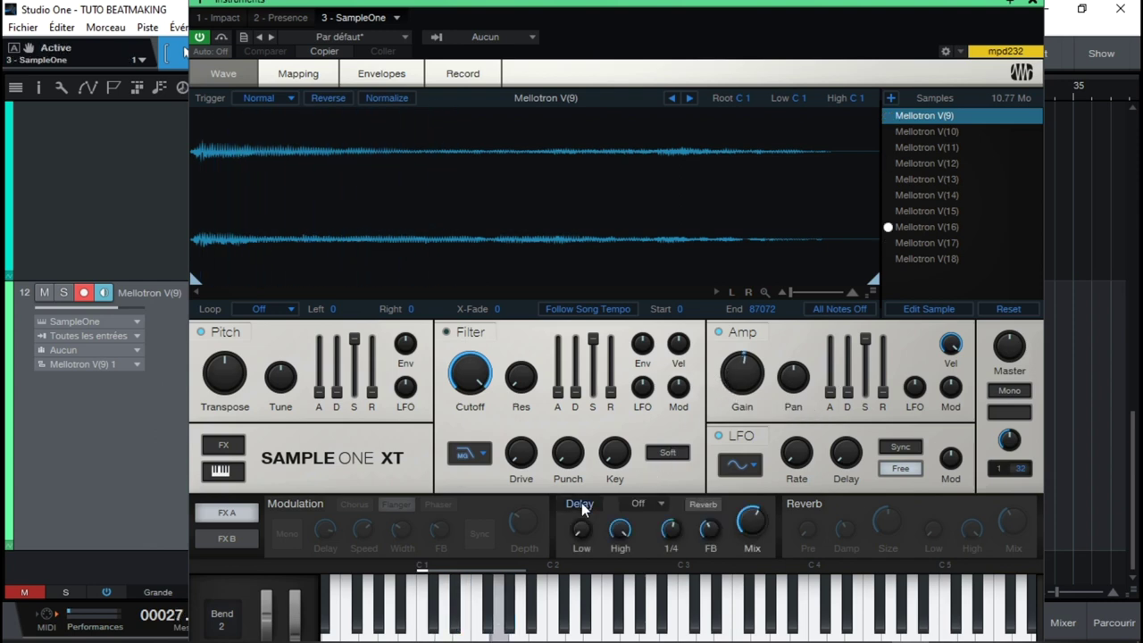
{"action": "left_click_drag", "start_coordinate": [576, 547], "coordinate": [603, 457]}
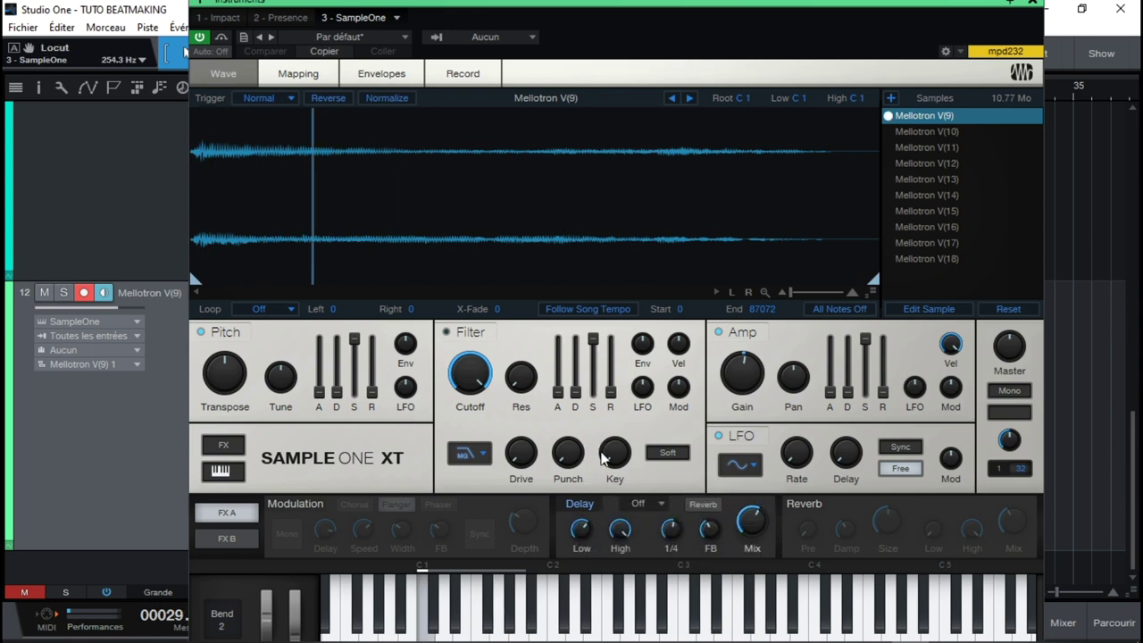
{"action": "left_click", "coordinate": [656, 504]}
{"action": "left_click", "coordinate": [669, 541]}
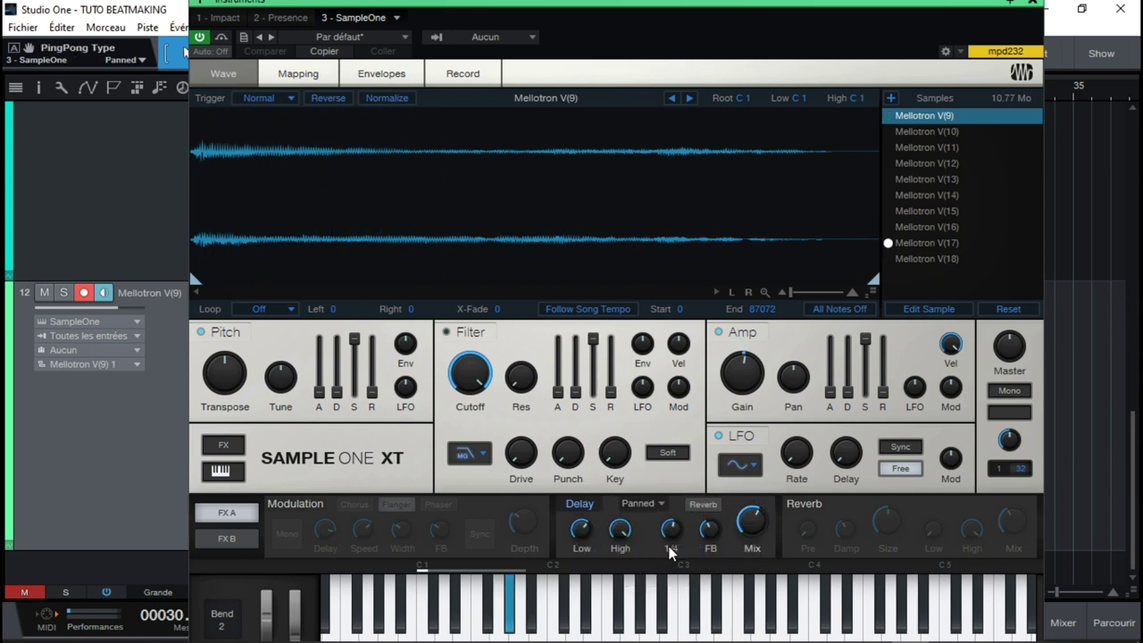
{"action": "mouse_move", "coordinate": [747, 520]}
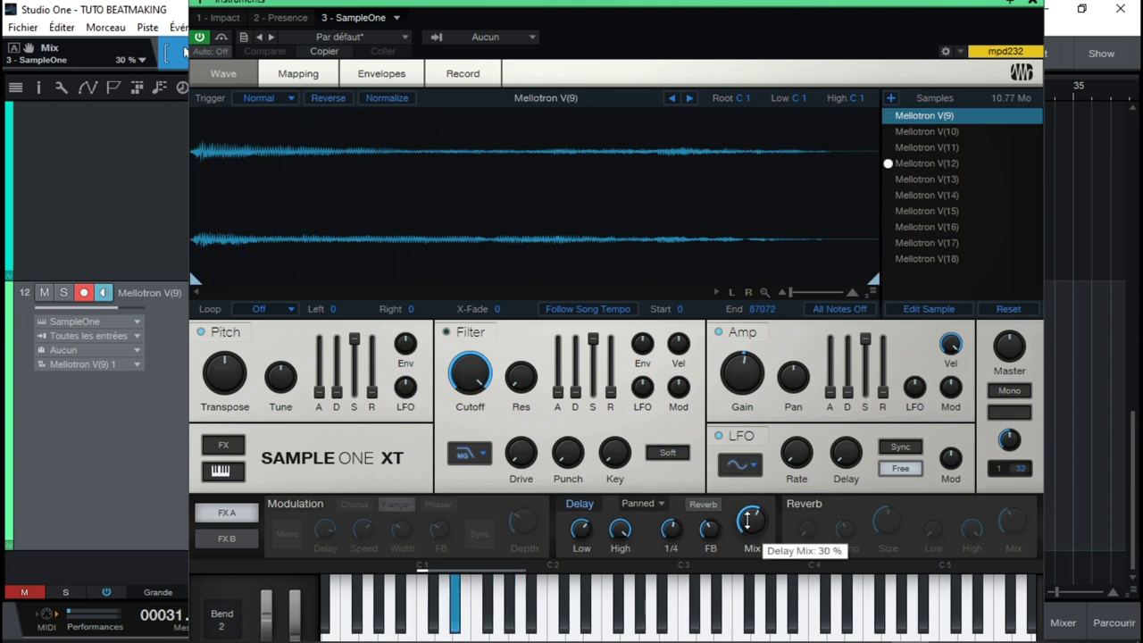
{"action": "left_click_drag", "start_coordinate": [747, 524], "coordinate": [748, 529]}
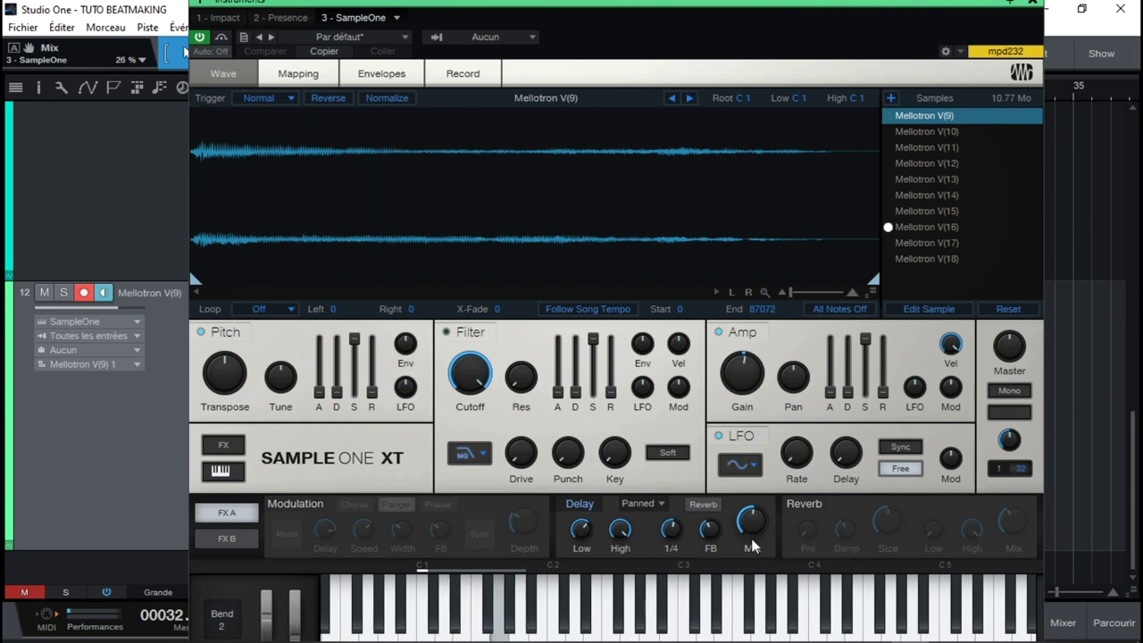
Make SampleOne monophonic with a master gain of +0.4 dB, check its key mapping, close it and stop playback
{"action": "left_click", "coordinate": [1009, 390]}
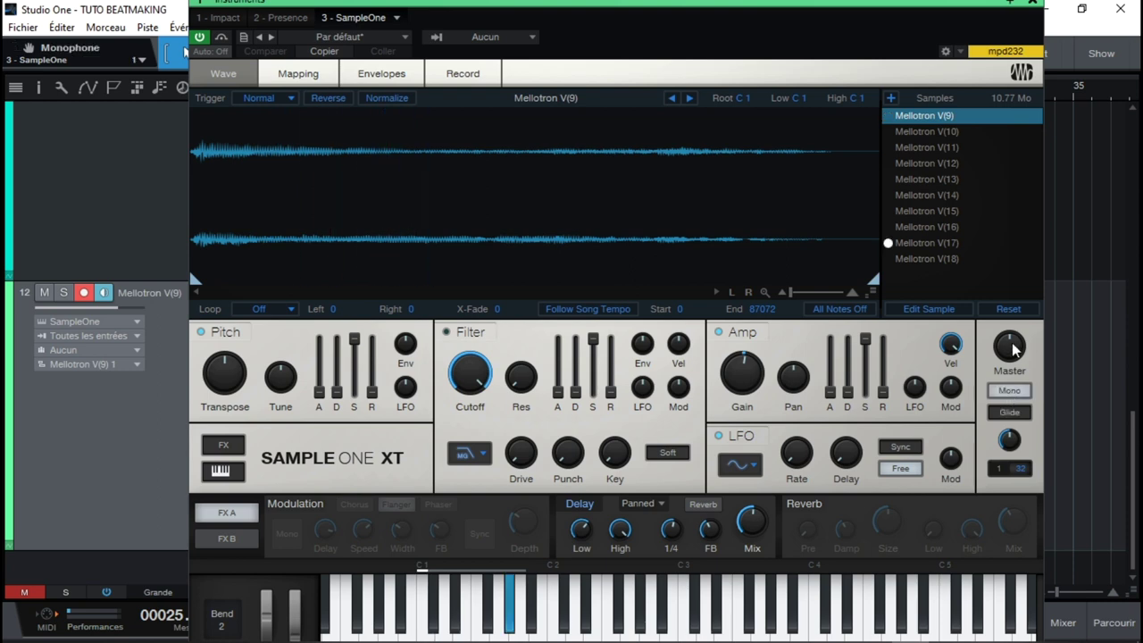
{"action": "left_click_drag", "start_coordinate": [1013, 347], "coordinate": [1011, 338]}
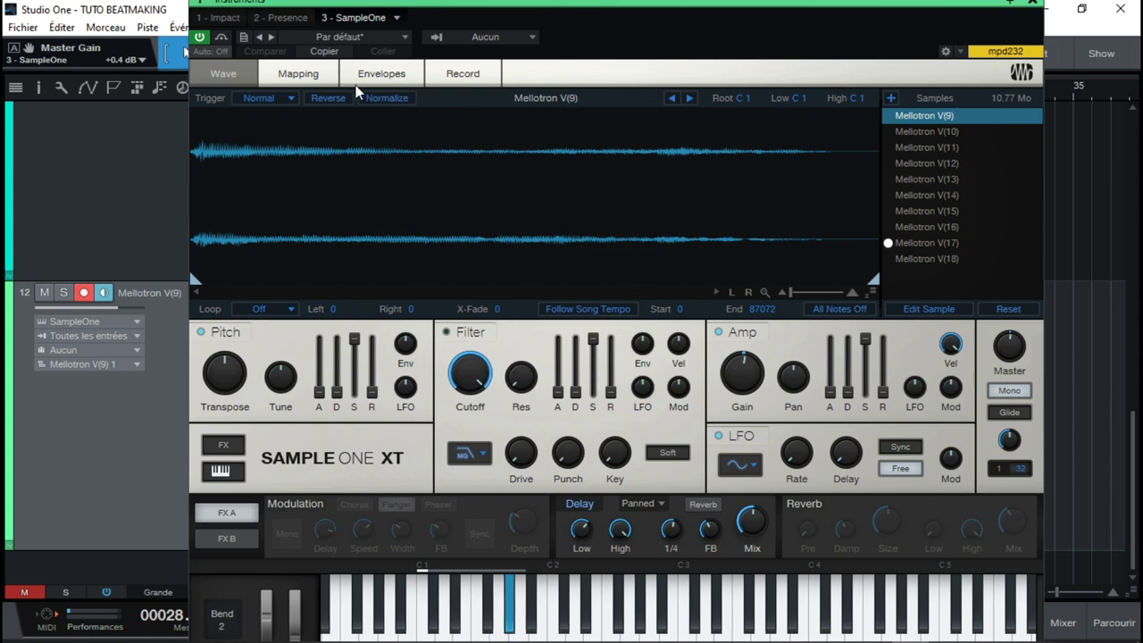
{"action": "left_click", "coordinate": [316, 73]}
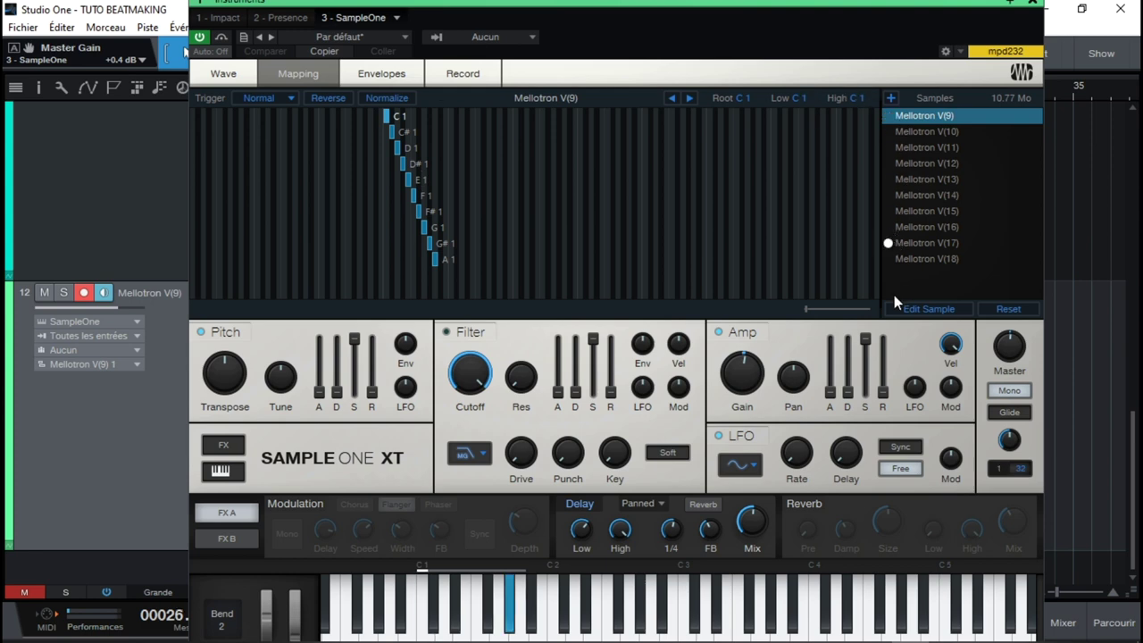
{"action": "left_click", "coordinate": [1031, 5]}
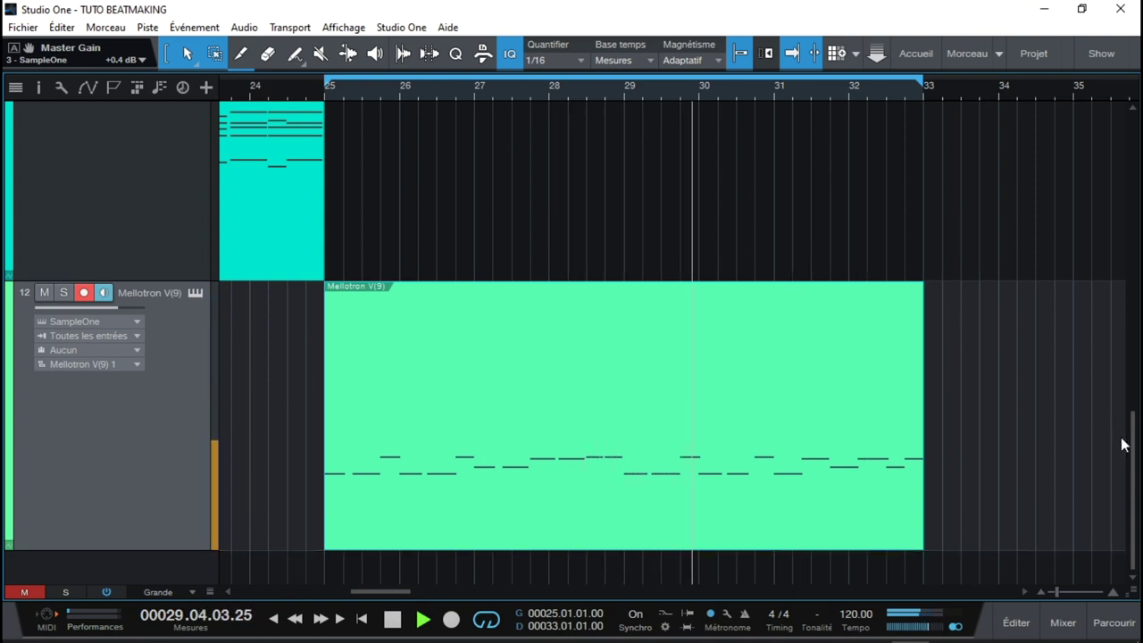
{"action": "key", "text": "space"}
Delete all the Mellotron V audio slices on track 9 between bars 25 and 33
{"action": "mouse_move", "coordinate": [1134, 439]}
{"action": "left_mouse_down"}
{"action": "mouse_move", "coordinate": [1133, 416]}
{"action": "mouse_move", "coordinate": [1134, 429]}
{"action": "left_mouse_up"}
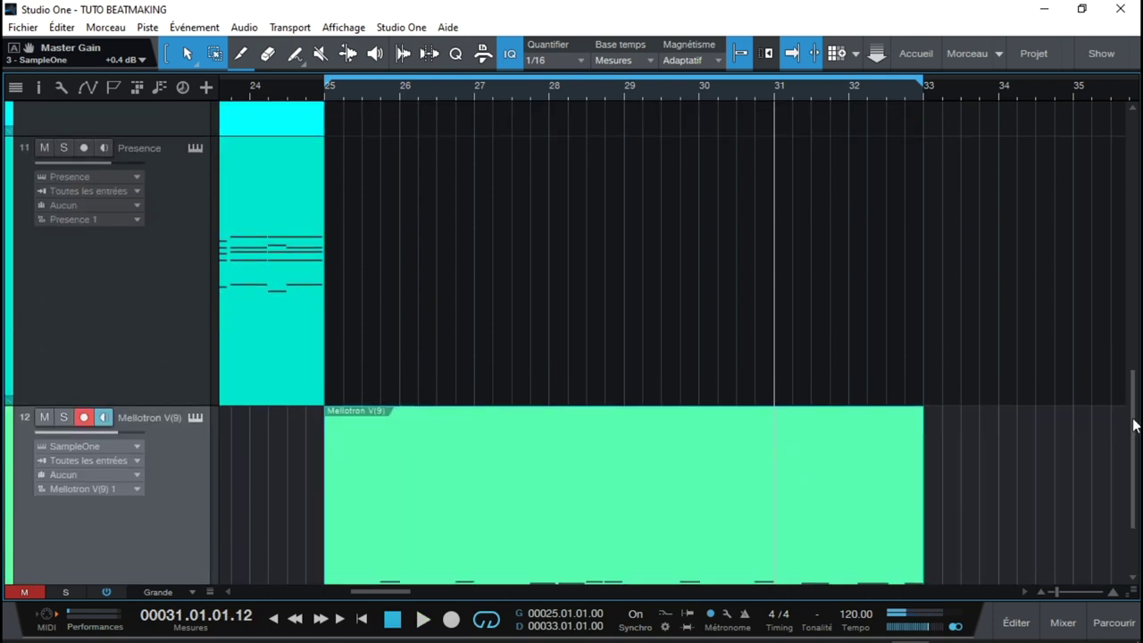
{"action": "left_click_drag", "start_coordinate": [1133, 415], "coordinate": [1064, 227]}
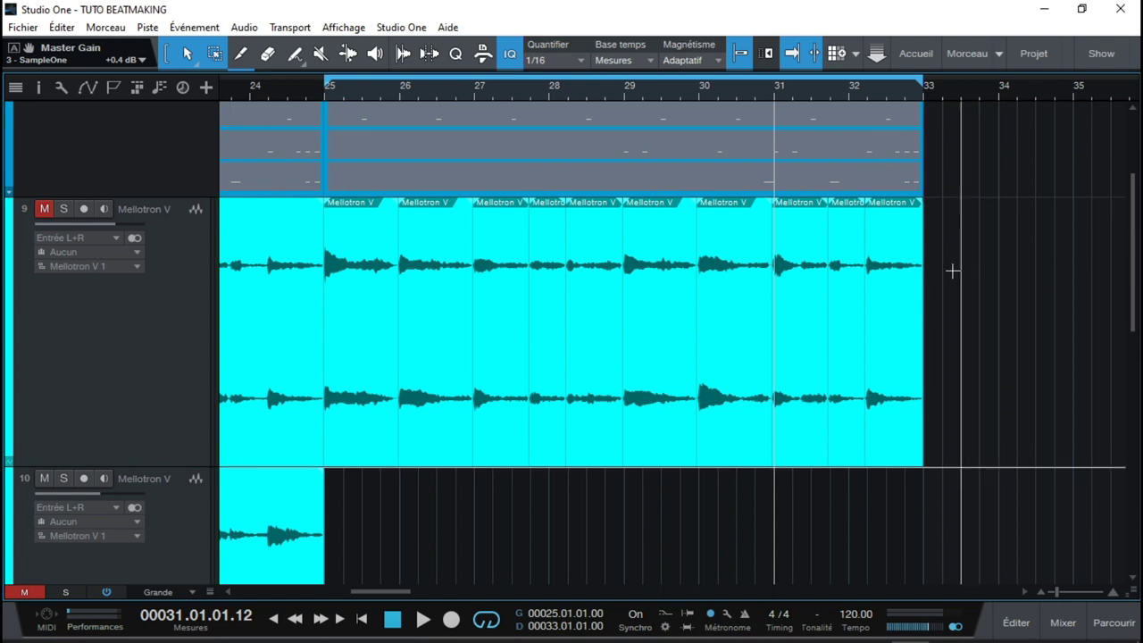
{"action": "left_click_drag", "start_coordinate": [937, 390], "coordinate": [347, 311]}
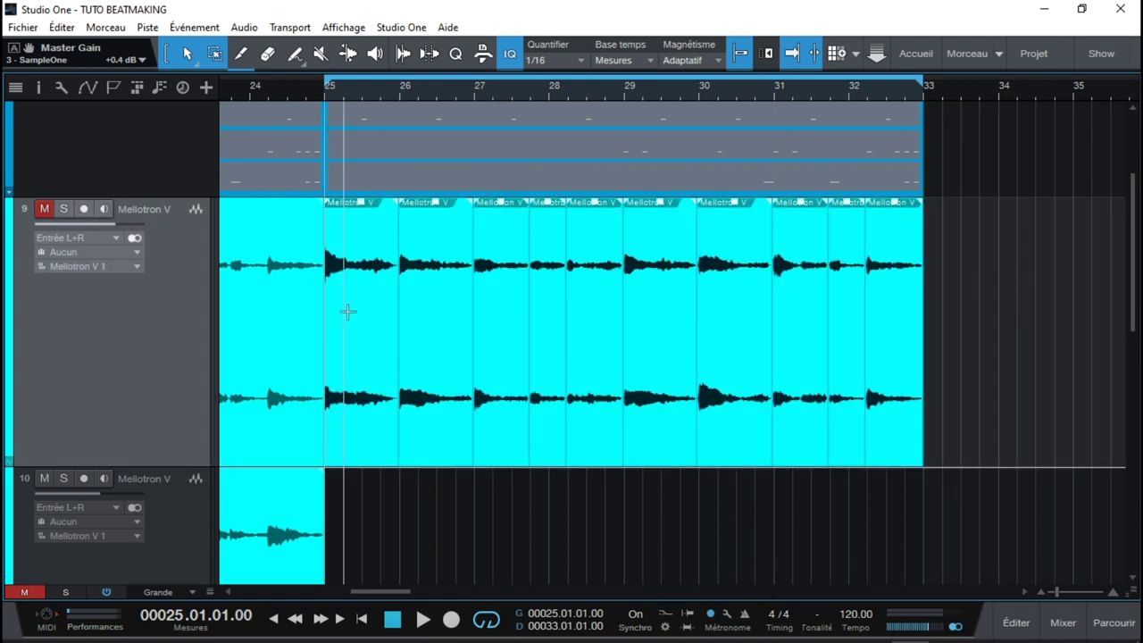
{"action": "key", "text": "Delete"}
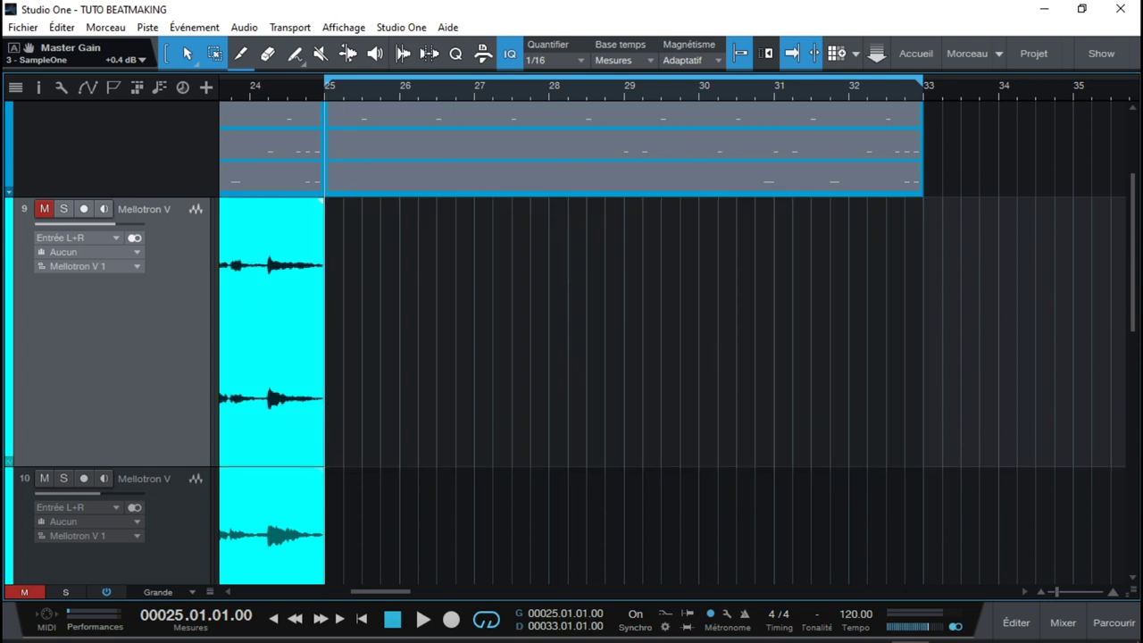
Bounce the soloed Presence part "progression d'accords" from bars 17 to 25 to a new audio track and unmute the original part
{"action": "left_click_drag", "start_coordinate": [1132, 203], "coordinate": [1128, 368]}
{"action": "left_click", "coordinate": [269, 433]}
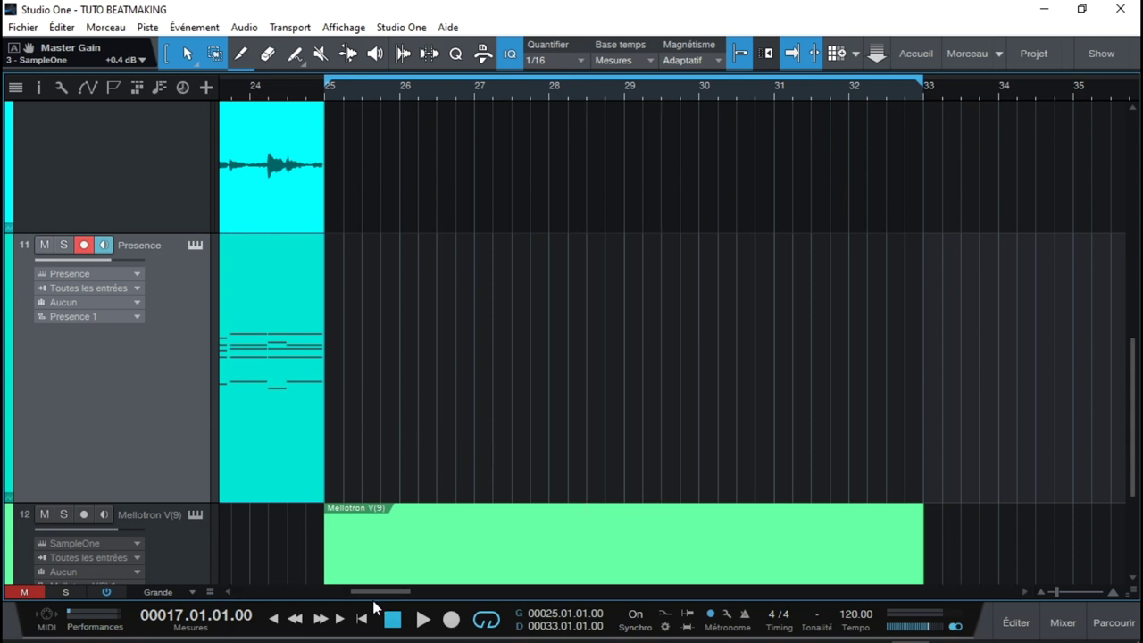
{"action": "left_click_drag", "start_coordinate": [376, 591], "coordinate": [341, 593]}
{"action": "right_click", "coordinate": [449, 418]}
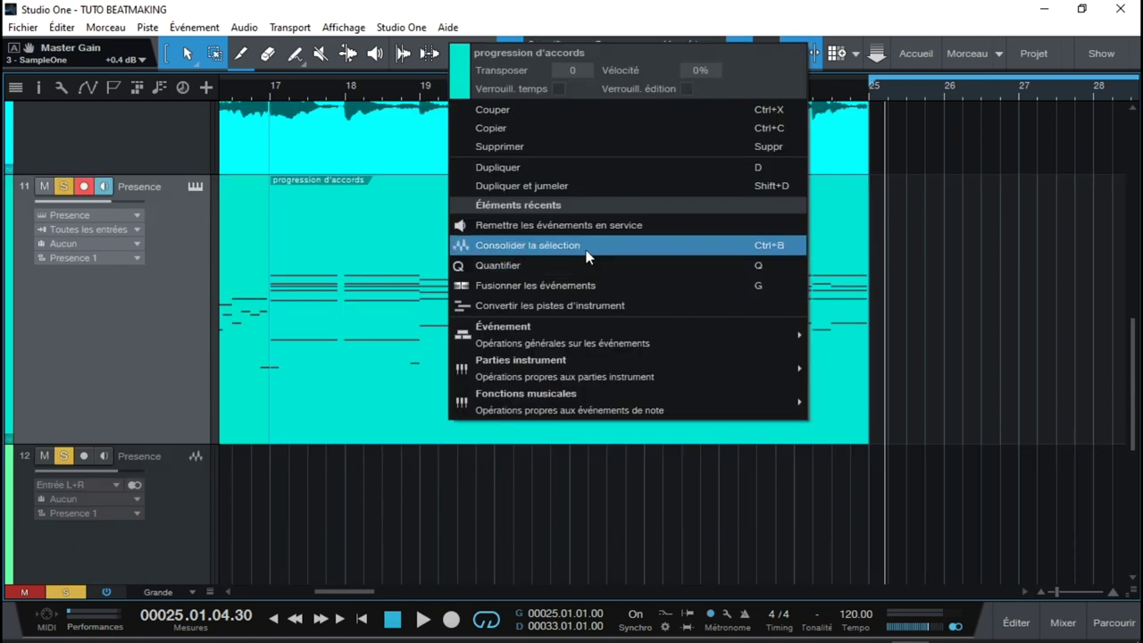
{"action": "left_click", "coordinate": [583, 248]}
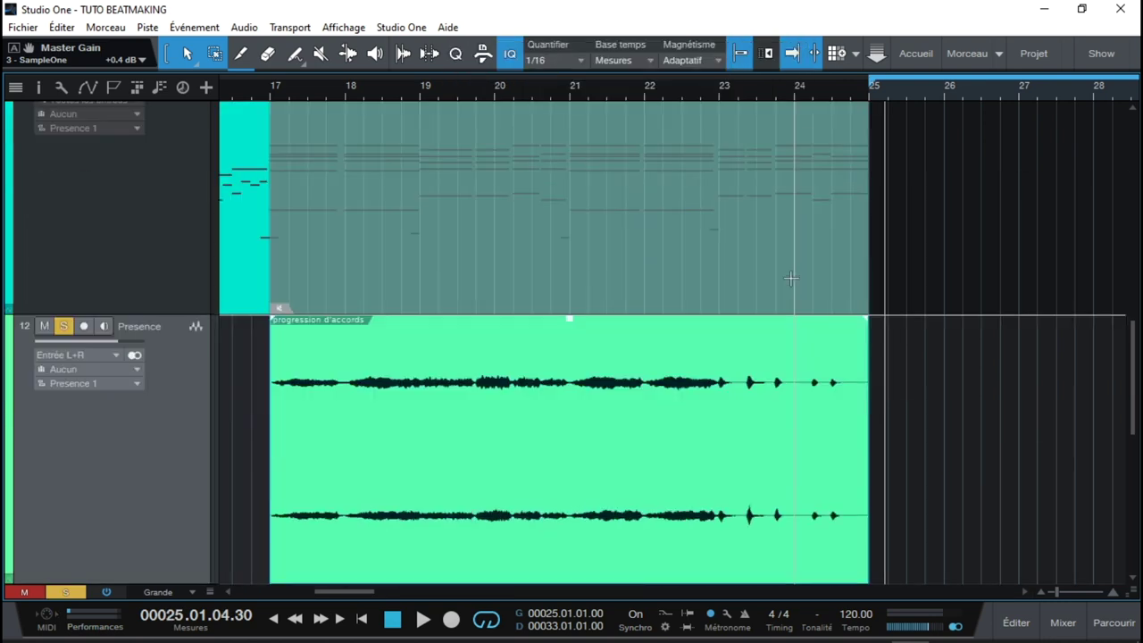
{"action": "right_click", "coordinate": [596, 236]}
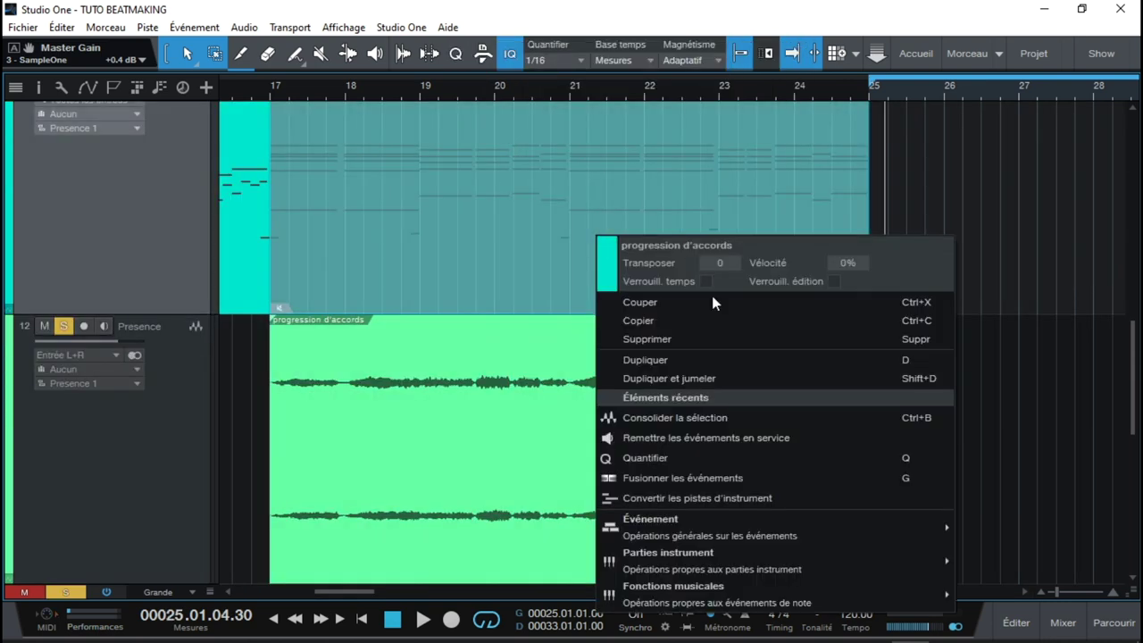
{"action": "left_click", "coordinate": [697, 439]}
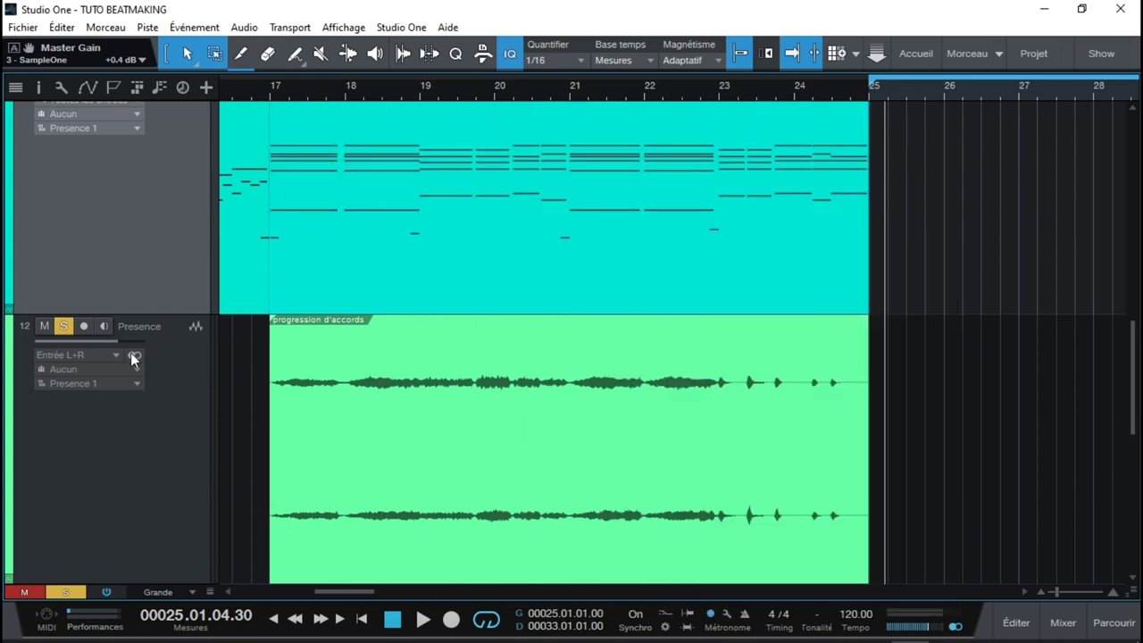
Play the bounced Presence audio together with its original part from bar 17 to bar 25
{"action": "left_click", "coordinate": [269, 94]}
{"action": "key", "text": "space"}
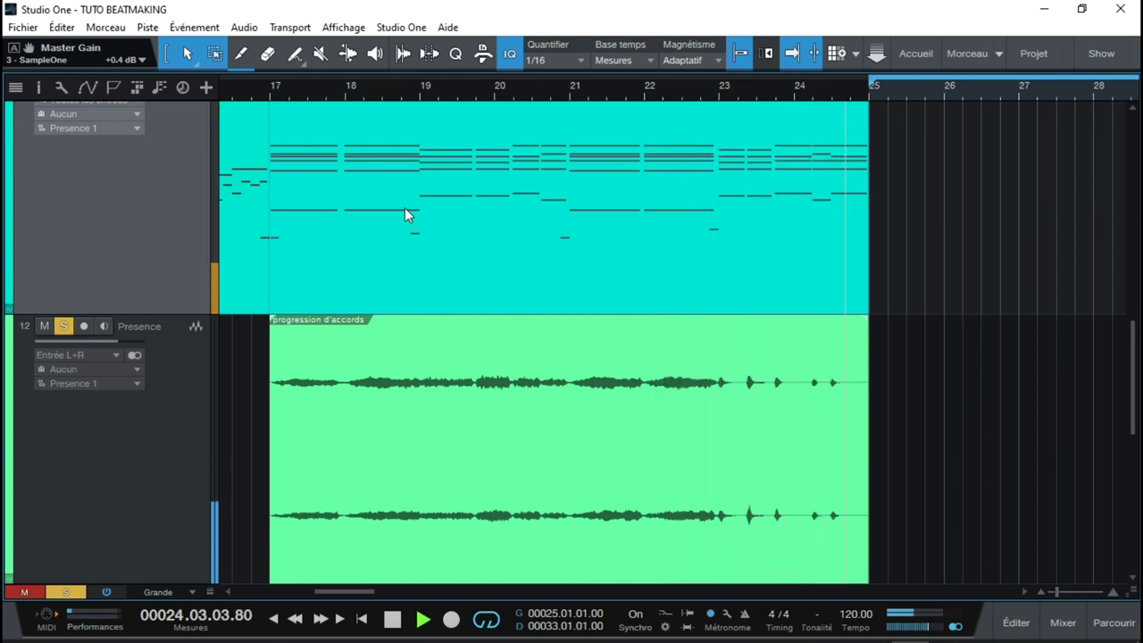
{"action": "key", "text": "space"}
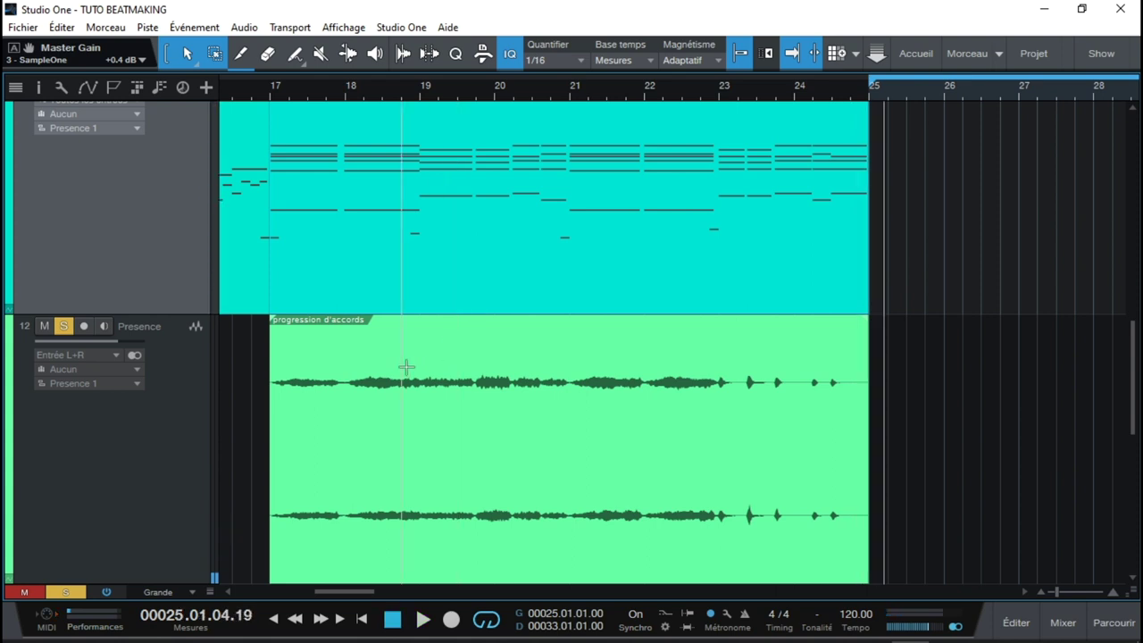
Activate the Split tool, set the loop range from bar 17 to bar 25, and return the playhead to bar 17
{"action": "left_click", "coordinate": [241, 55]}
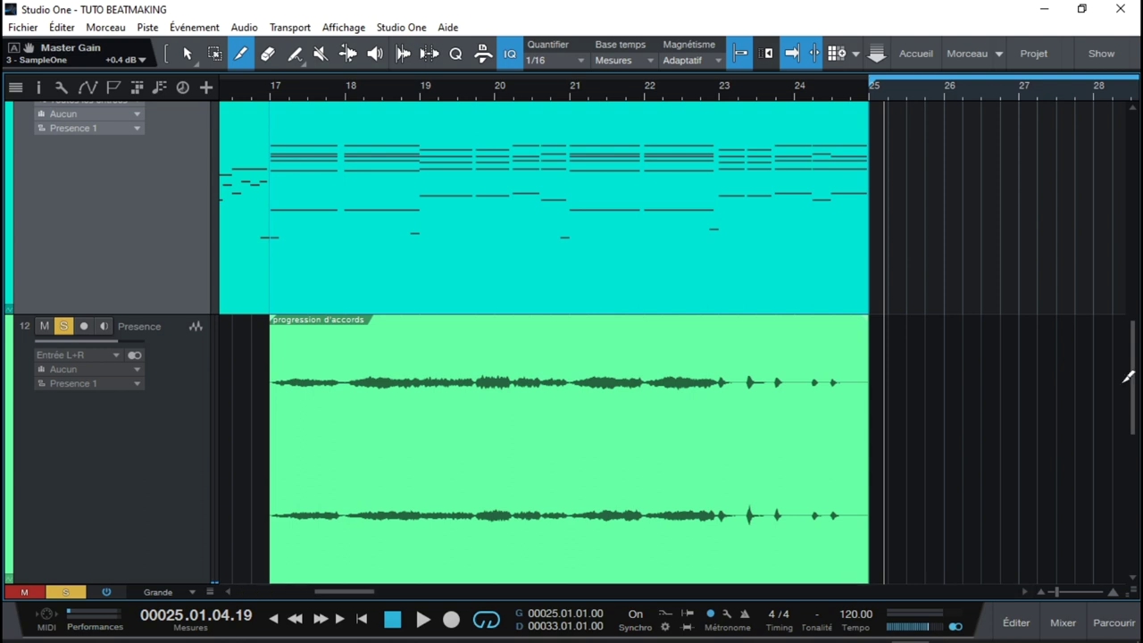
{"action": "left_click_drag", "start_coordinate": [1135, 384], "coordinate": [1137, 408]}
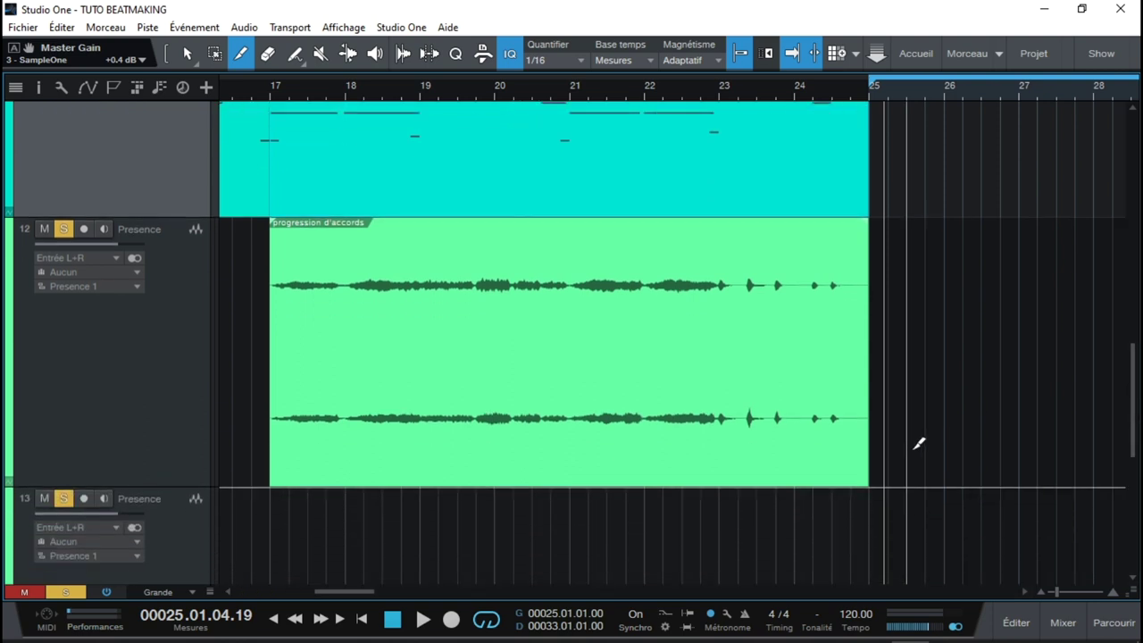
{"action": "left_click_drag", "start_coordinate": [1057, 592], "coordinate": [1070, 593]}
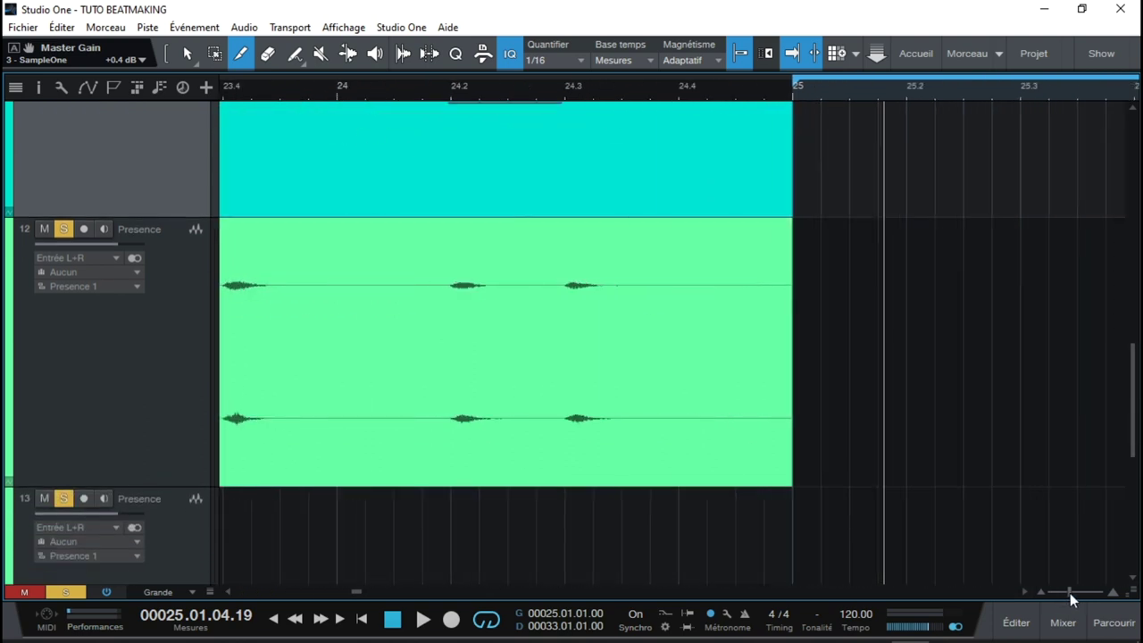
{"action": "left_click", "coordinate": [361, 593]}
{"action": "left_click_drag", "start_coordinate": [365, 591], "coordinate": [327, 591]}
{"action": "left_click_drag", "start_coordinate": [1071, 592], "coordinate": [1065, 592]}
{"action": "key", "text": "space"}
{"action": "key", "text": "space"}
{"action": "left_click_drag", "start_coordinate": [376, 592], "coordinate": [332, 590]}
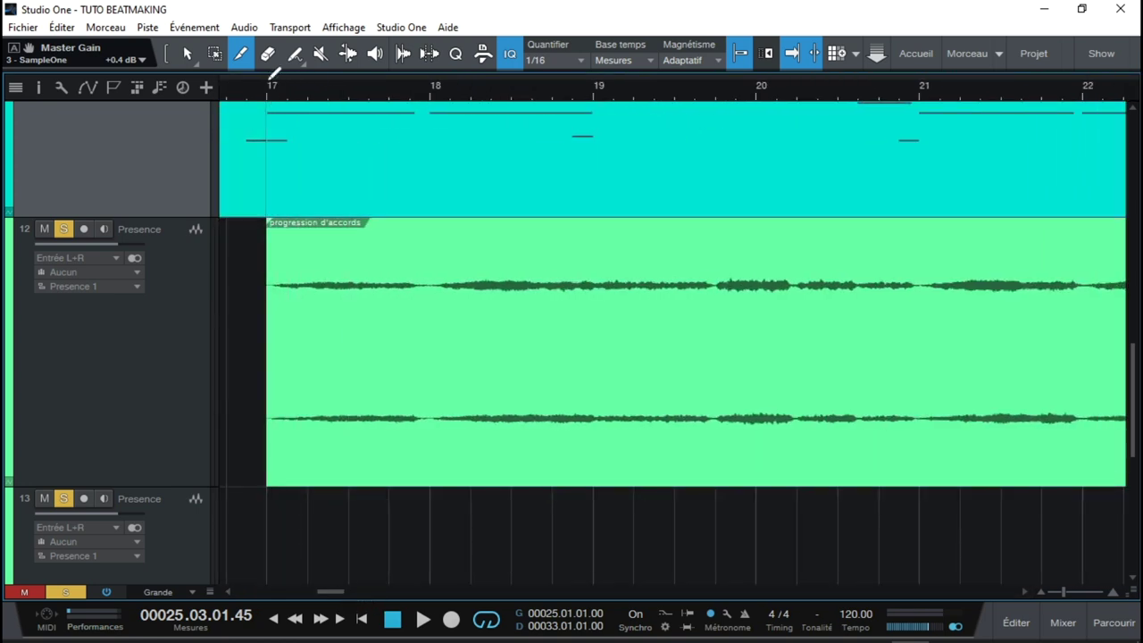
{"action": "left_click_drag", "start_coordinate": [304, 76], "coordinate": [993, 105]}
{"action": "key", "text": "KP_1"}
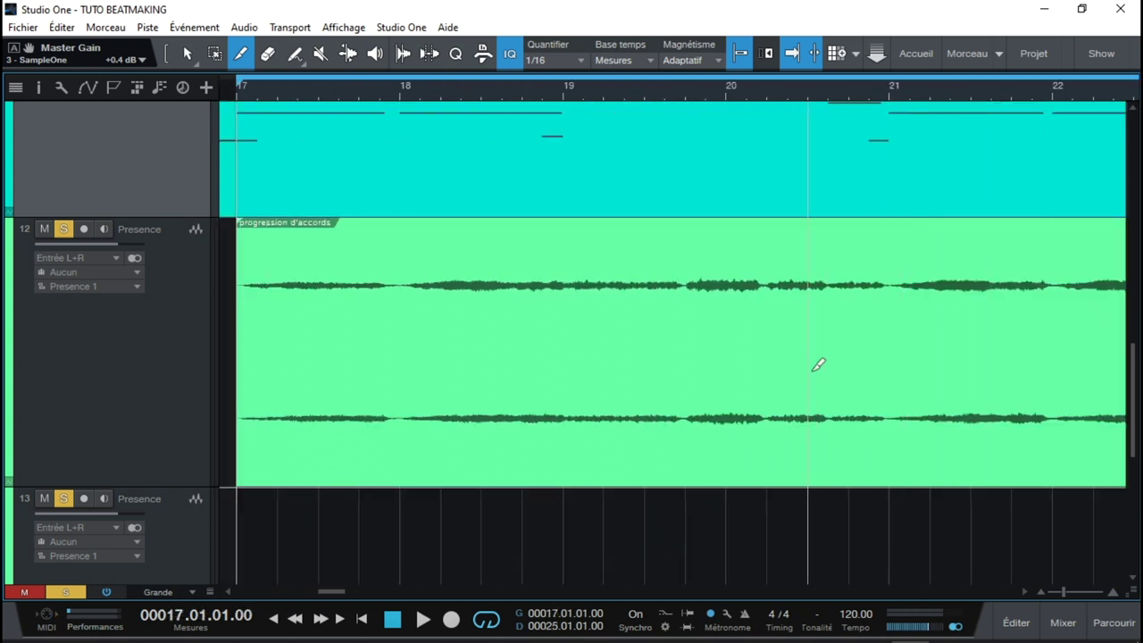
Play the bounced Presence audio from bar 17 and split it at bars 18 and 19
{"action": "key", "text": "space"}
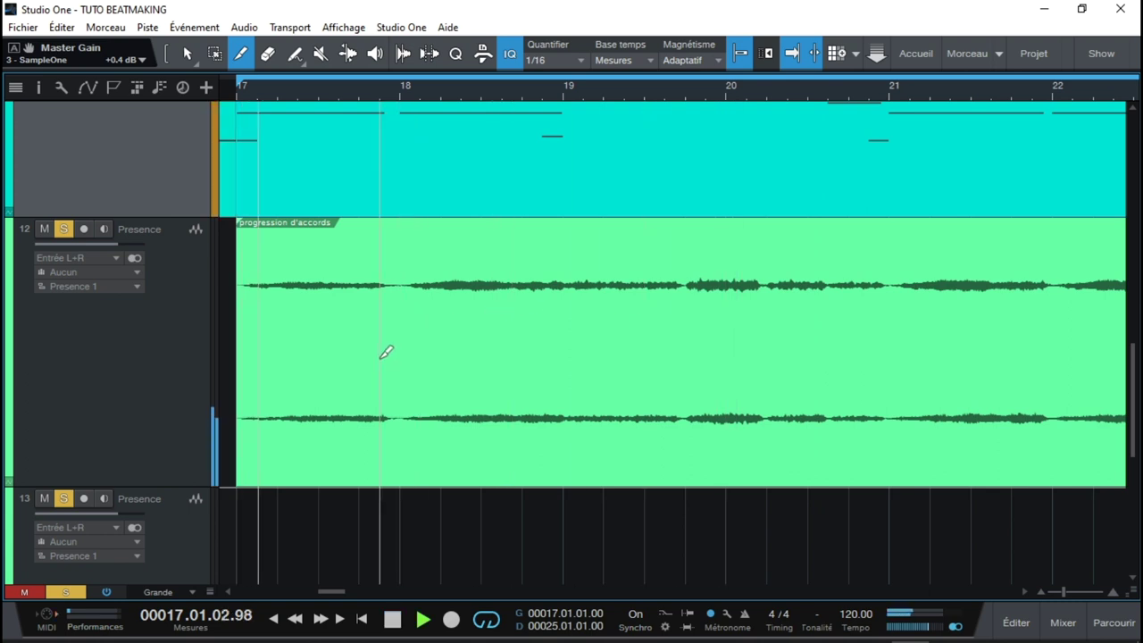
{"action": "key", "text": "space"}
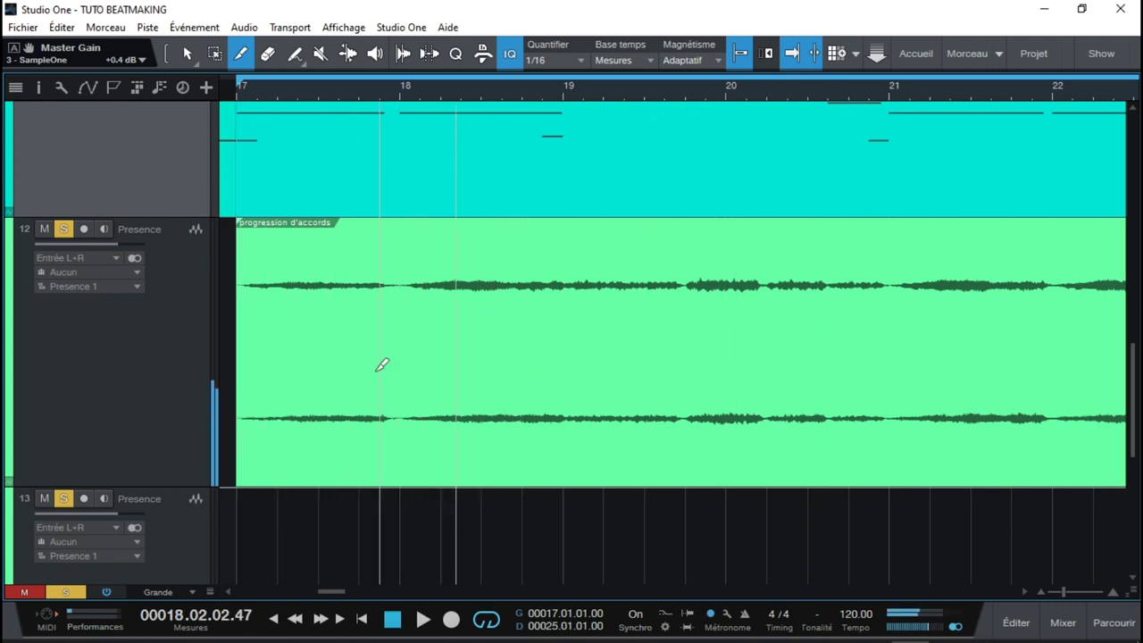
{"action": "left_click", "coordinate": [410, 334]}
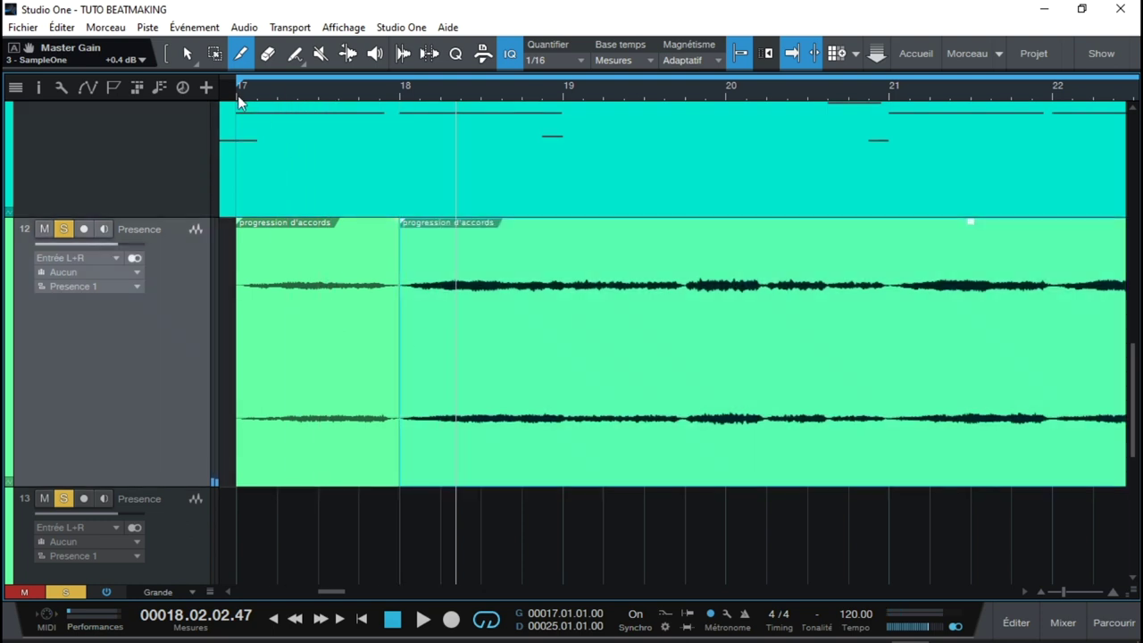
{"action": "key", "text": "space"}
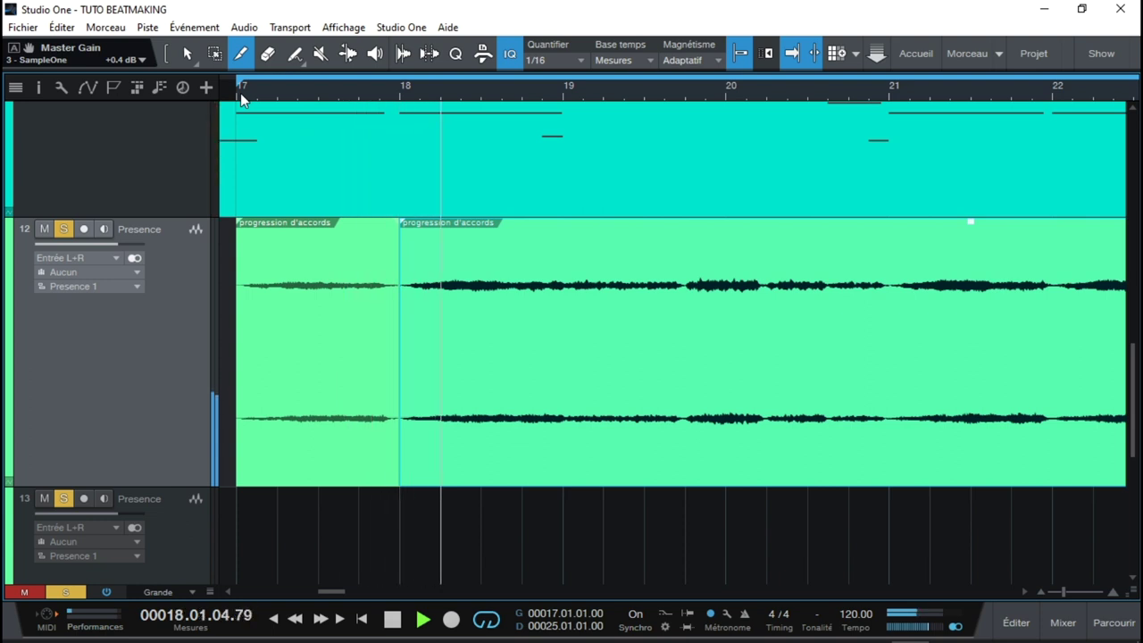
{"action": "key", "text": "space"}
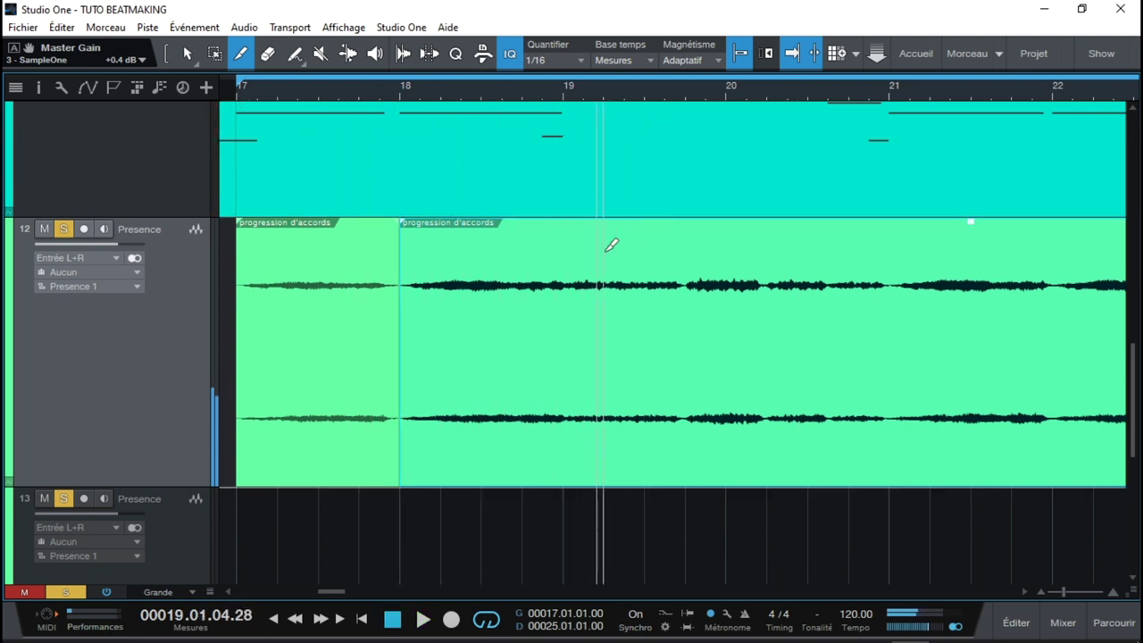
{"action": "left_click", "coordinate": [563, 250]}
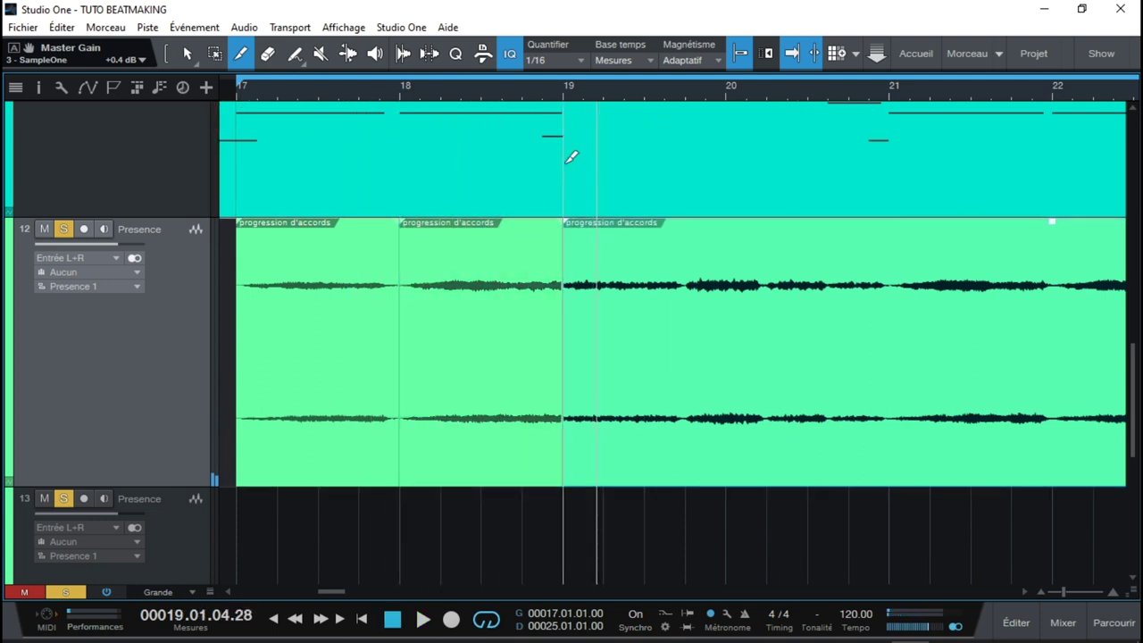
Play the bounced Presence audio from bar 19 and split it at beat 4 of that bar
{"action": "left_click", "coordinate": [563, 95]}
{"action": "key", "text": "space"}
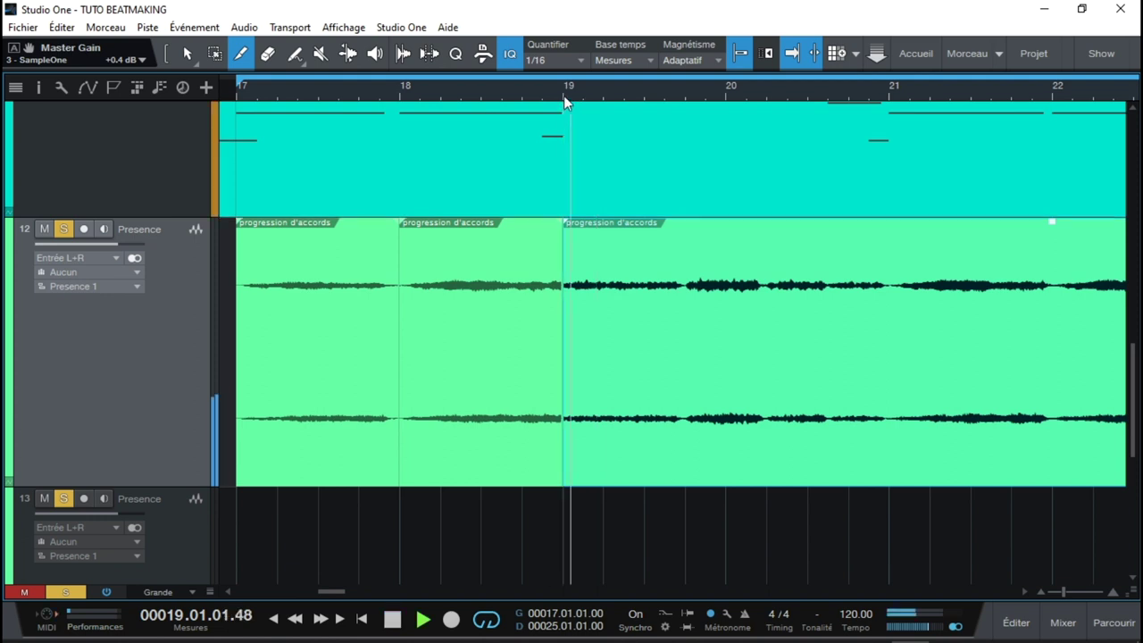
{"action": "key", "text": "space"}
{"action": "left_click", "coordinate": [692, 307]}
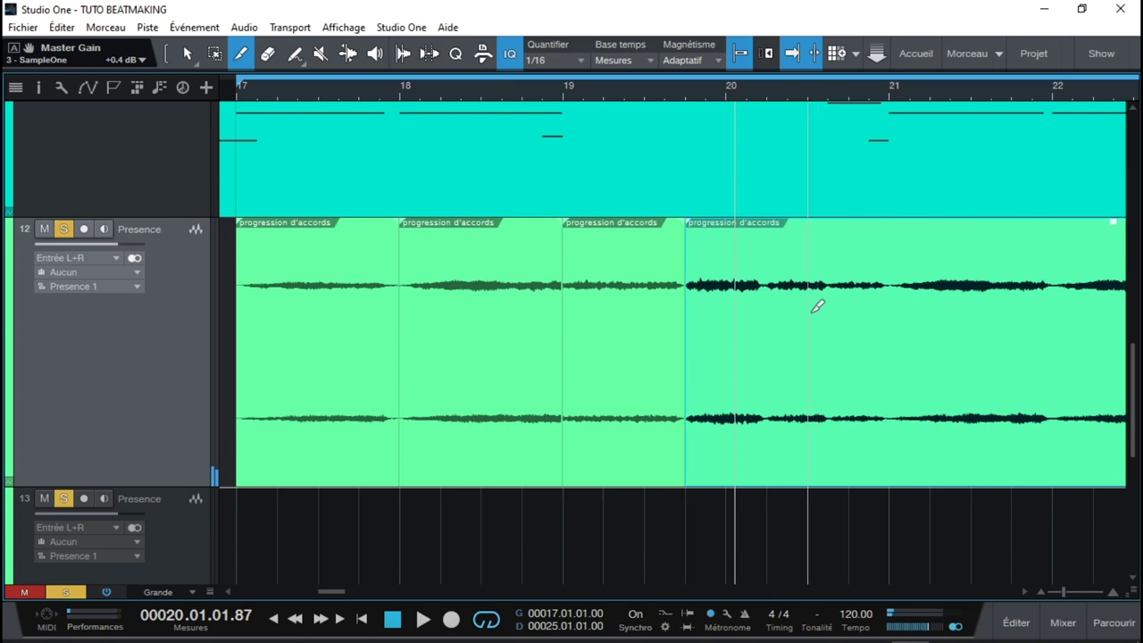
Replay the chords from beat 4 of bar 19, then split the bounced audio at beat 2 of bar 20 and at bar 21
{"action": "key", "text": "space"}
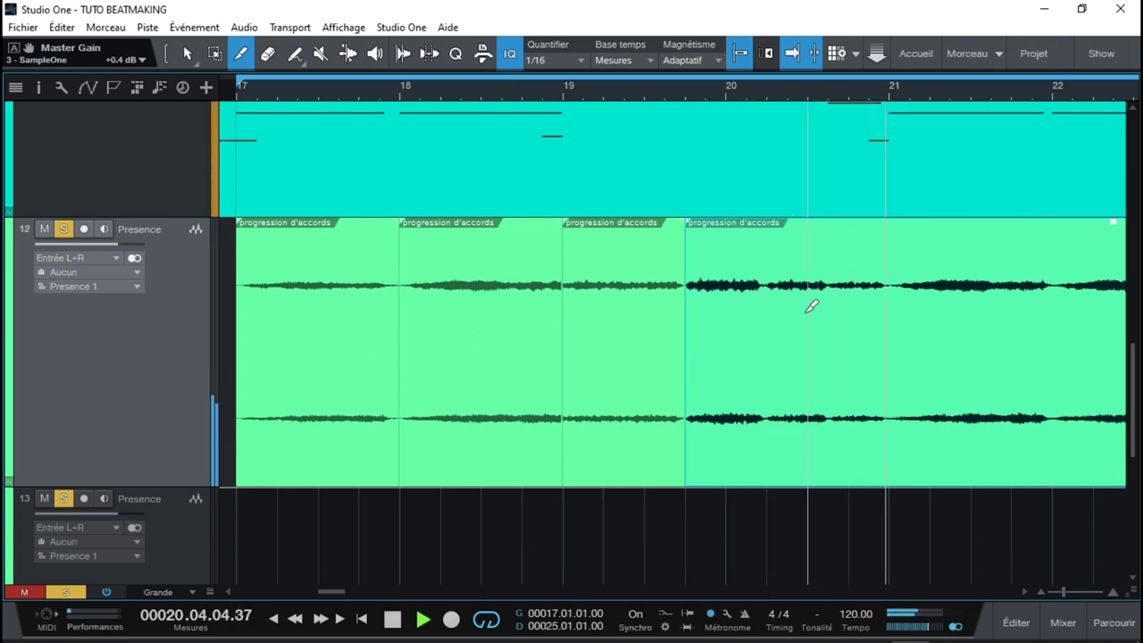
{"action": "key", "text": "space"}
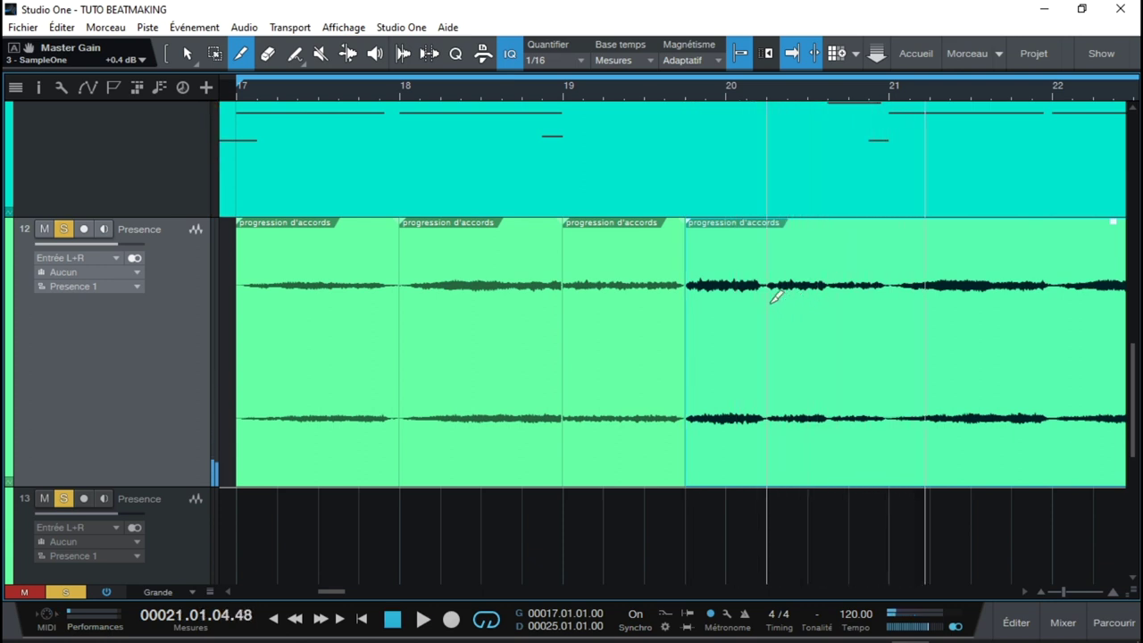
{"action": "left_click", "coordinate": [684, 105]}
{"action": "key", "text": "space"}
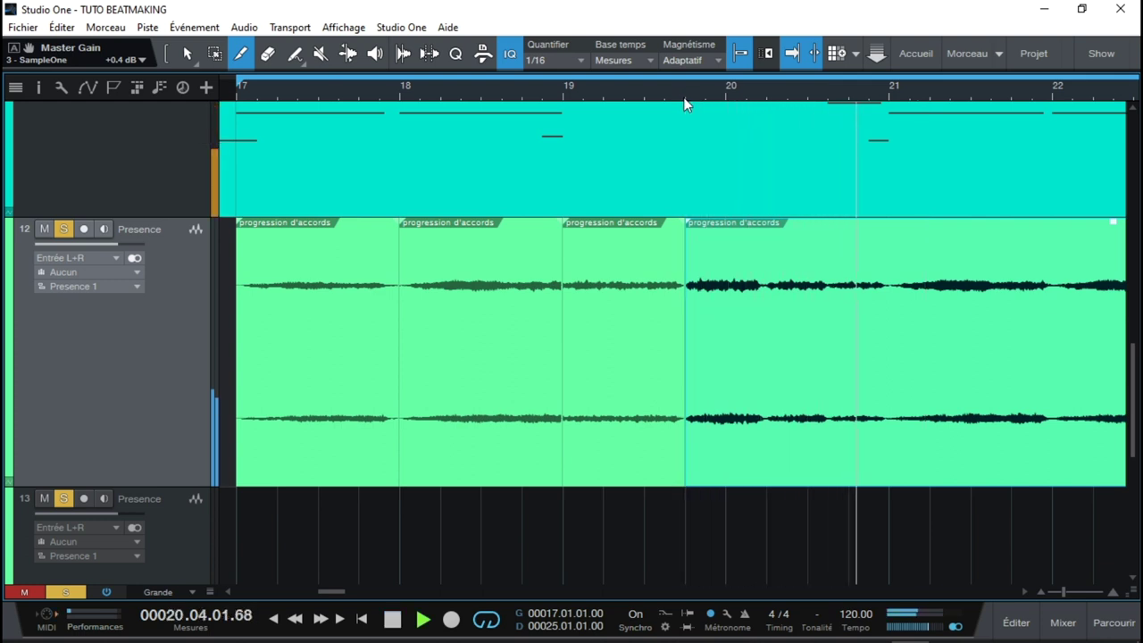
{"action": "key", "text": "space"}
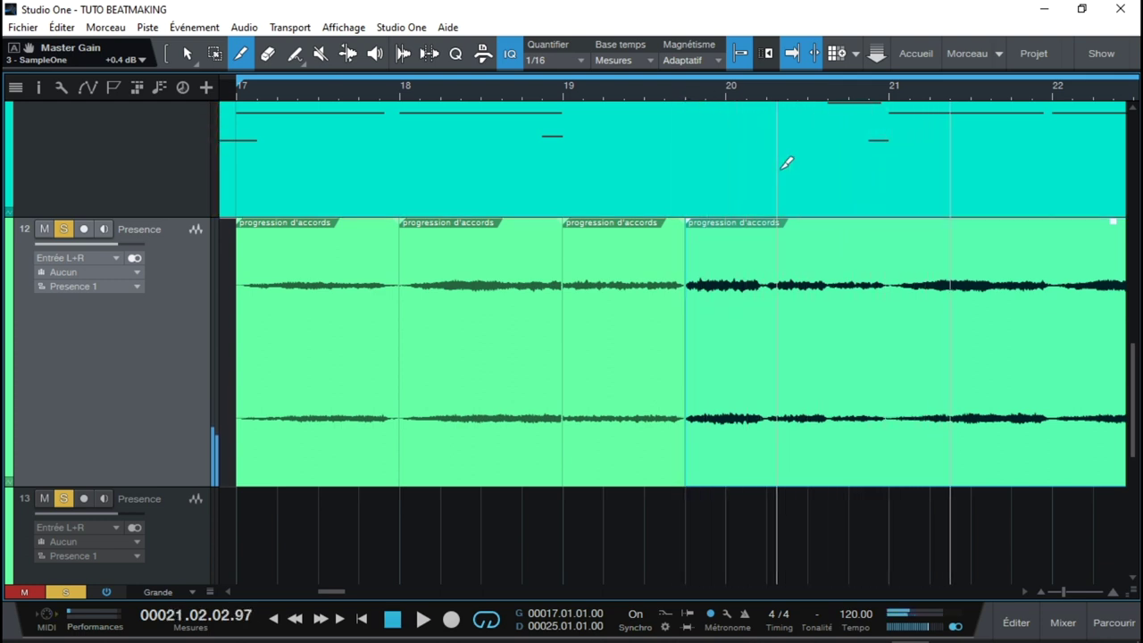
{"action": "left_click", "coordinate": [773, 163]}
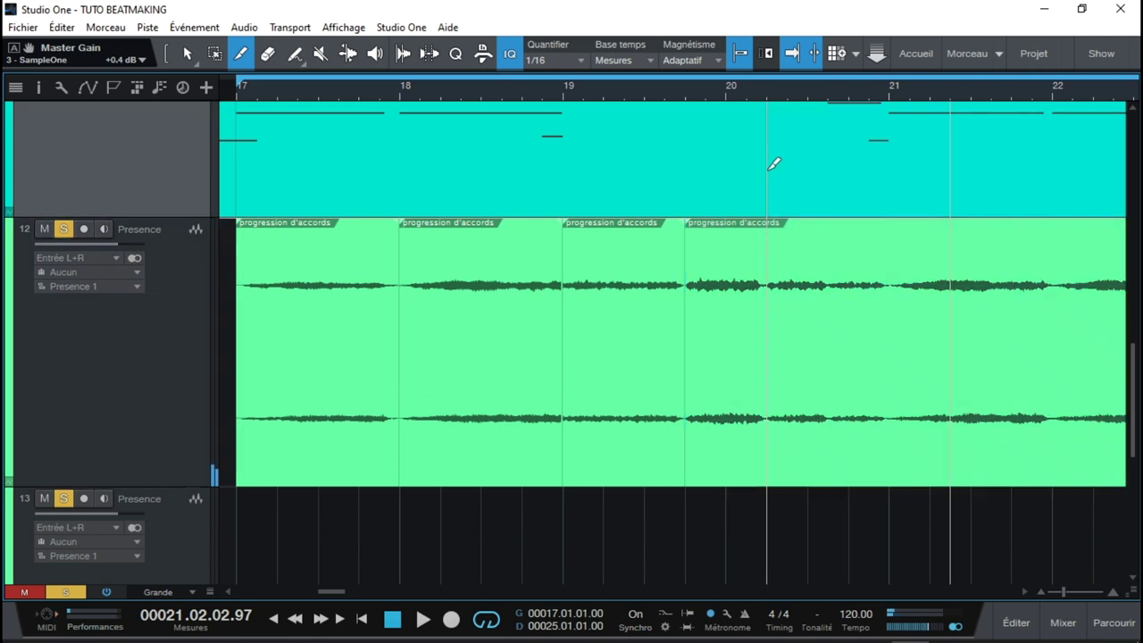
{"action": "left_click", "coordinate": [782, 329]}
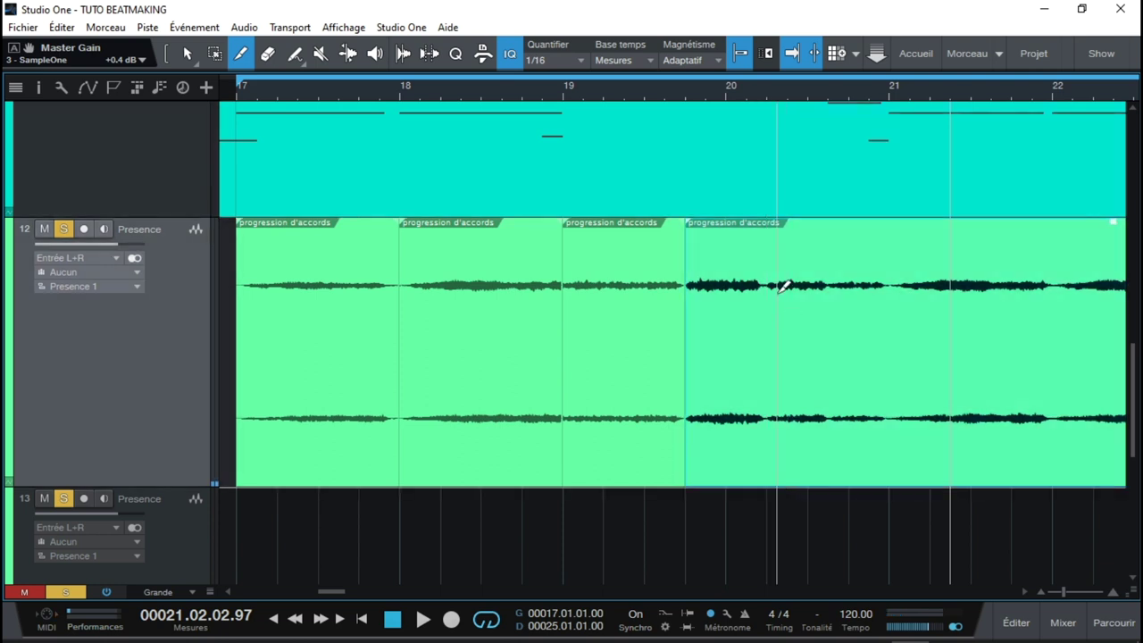
{"action": "left_click", "coordinate": [767, 288]}
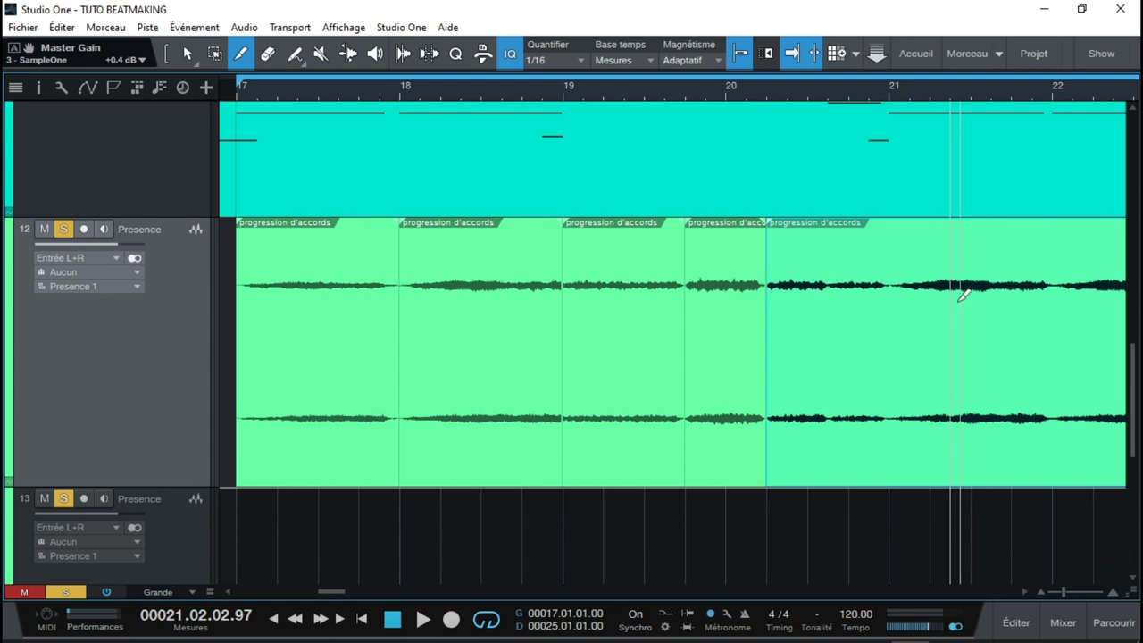
{"action": "left_click", "coordinate": [892, 308]}
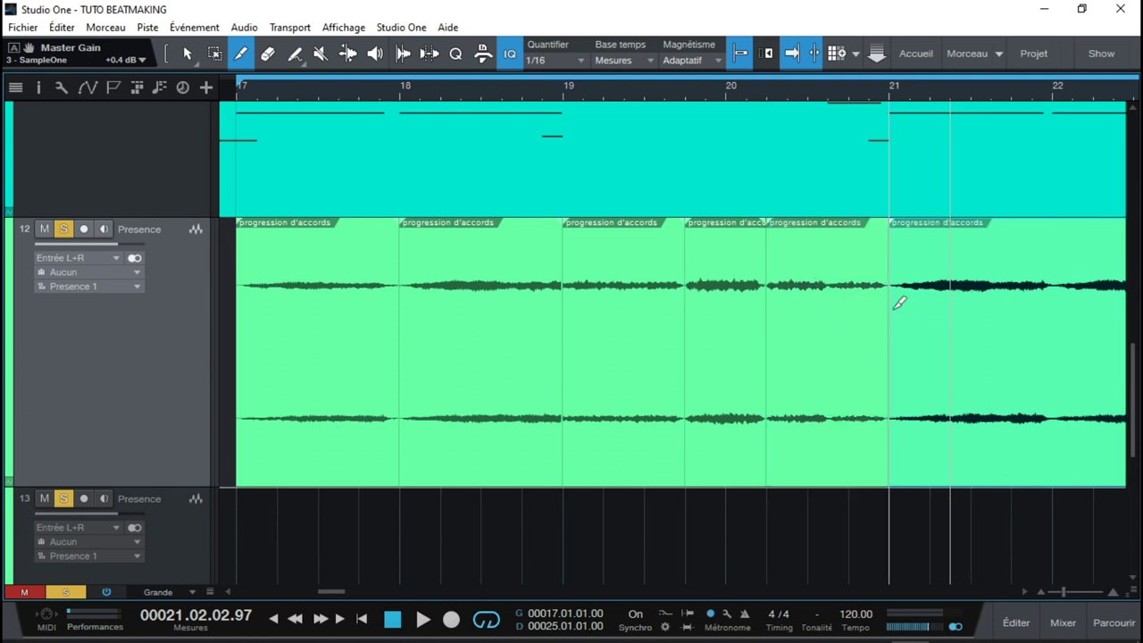
Play the bounced Presence audio from bar 21 and split it just after bar 22, before the swell begins
{"action": "left_click", "coordinate": [889, 101]}
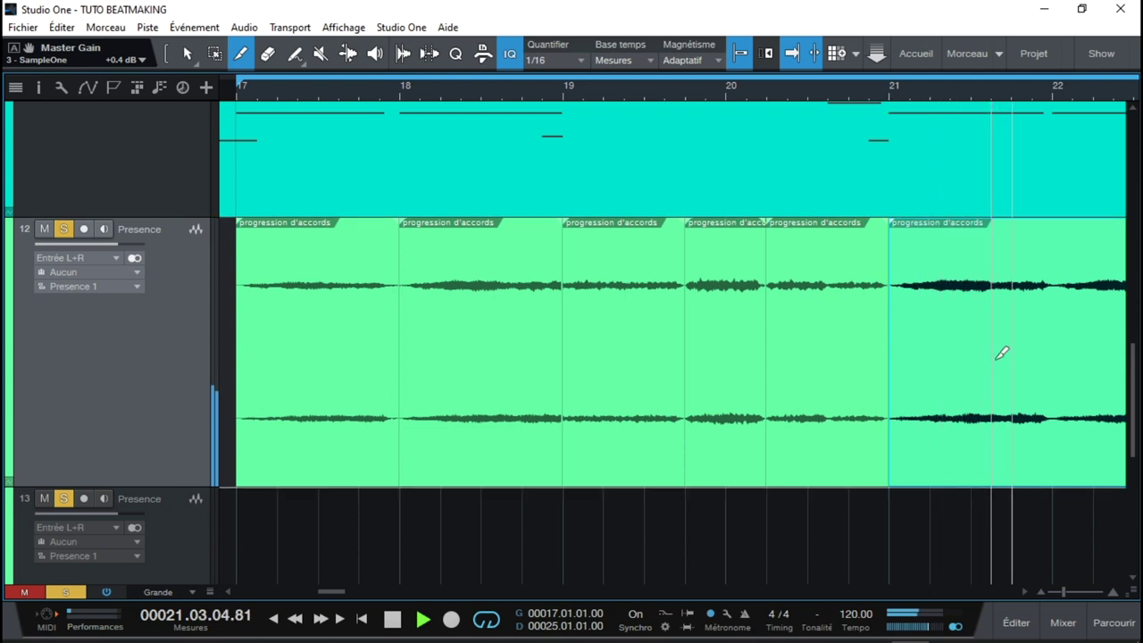
{"action": "key", "text": "space"}
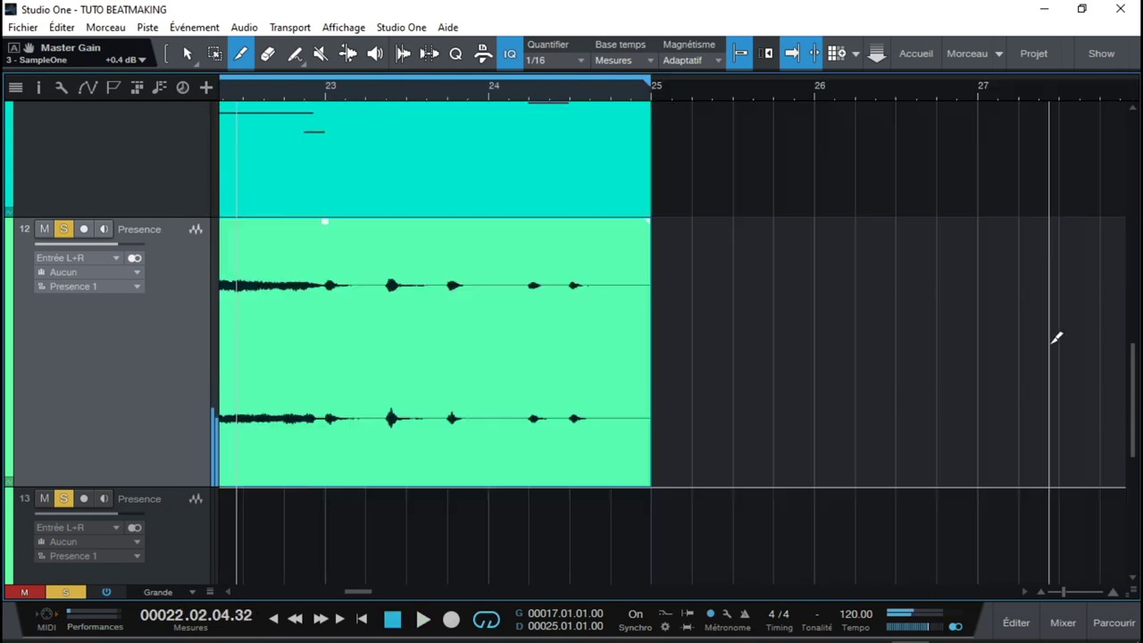
{"action": "left_click_drag", "start_coordinate": [360, 590], "coordinate": [349, 588]}
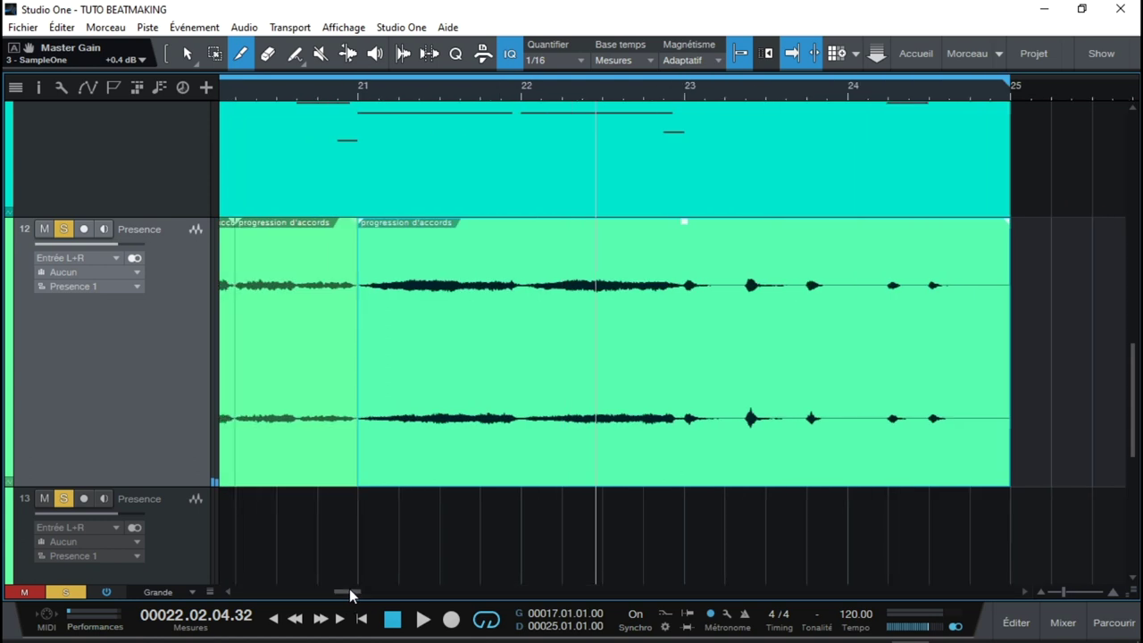
{"action": "left_click", "coordinate": [535, 319]}
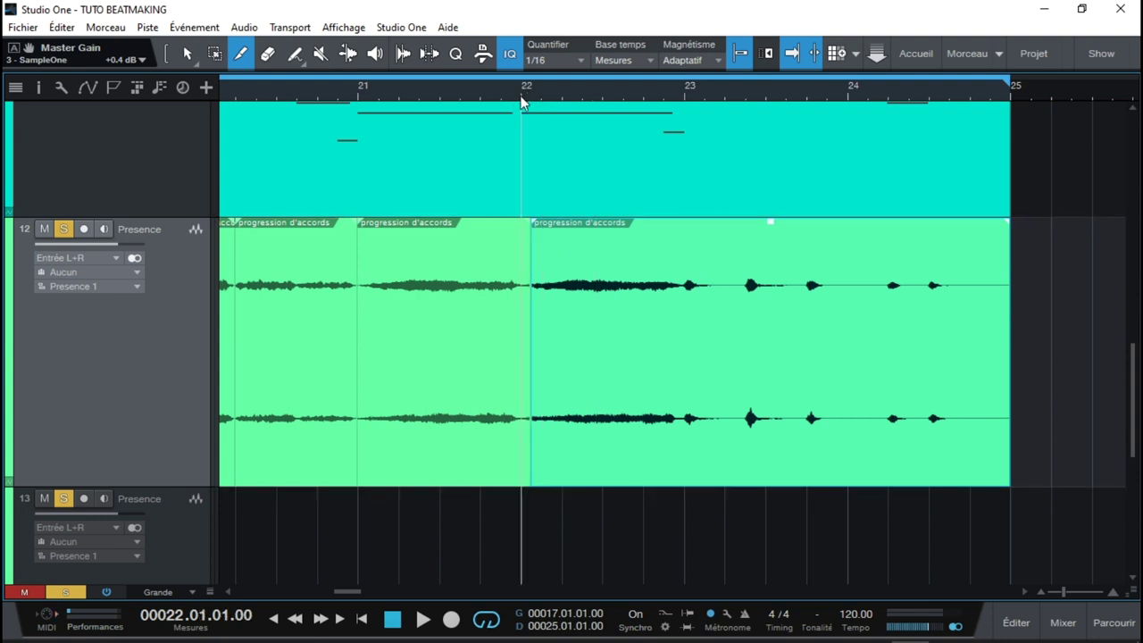
Play from bar 22, then with snapping off split the bounced audio just before each of the five short chord hits between bars 23 and 25
{"action": "key", "text": "space"}
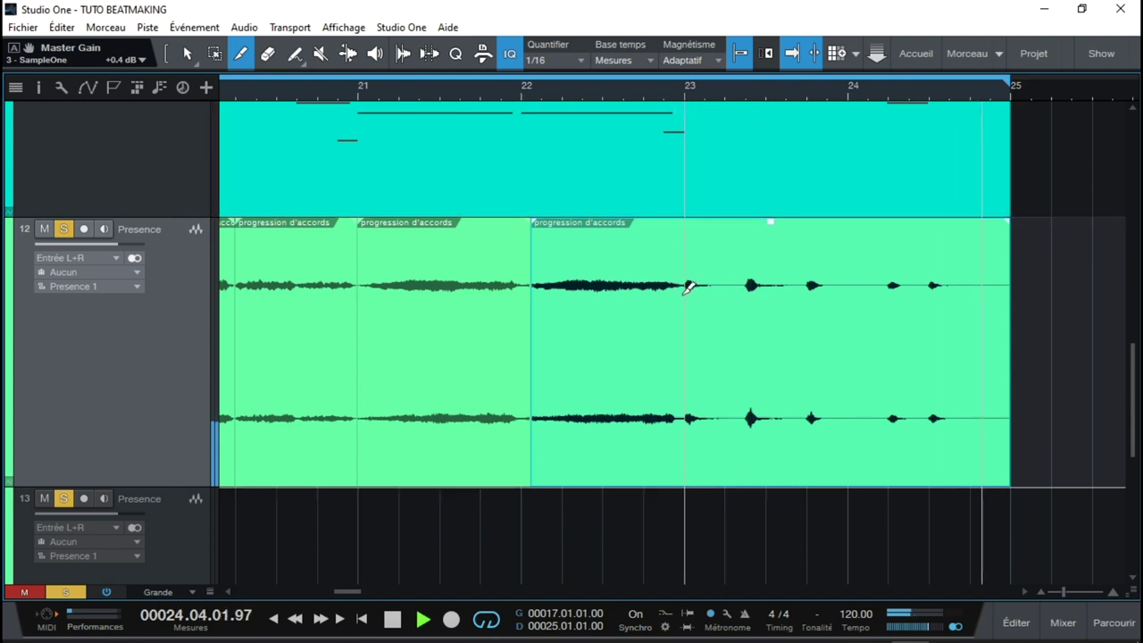
{"action": "mouse_move", "coordinate": [504, 610]}
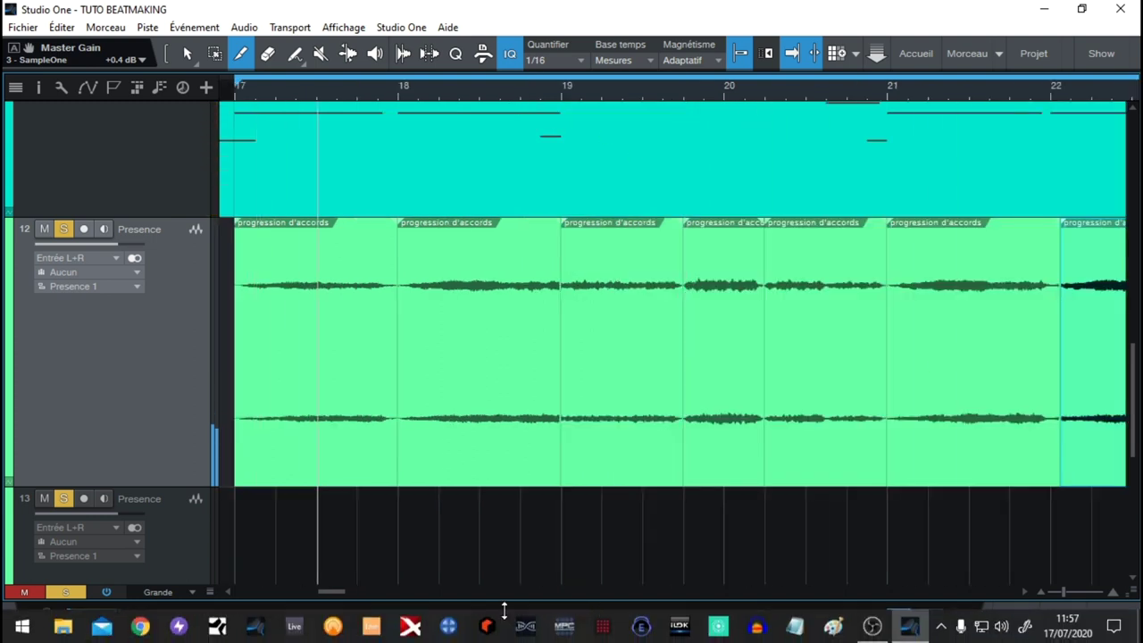
{"action": "mouse_move", "coordinate": [329, 590]}
{"action": "left_mouse_down"}
{"action": "mouse_move", "coordinate": [358, 596]}
{"action": "mouse_move", "coordinate": [347, 591]}
{"action": "left_mouse_up"}
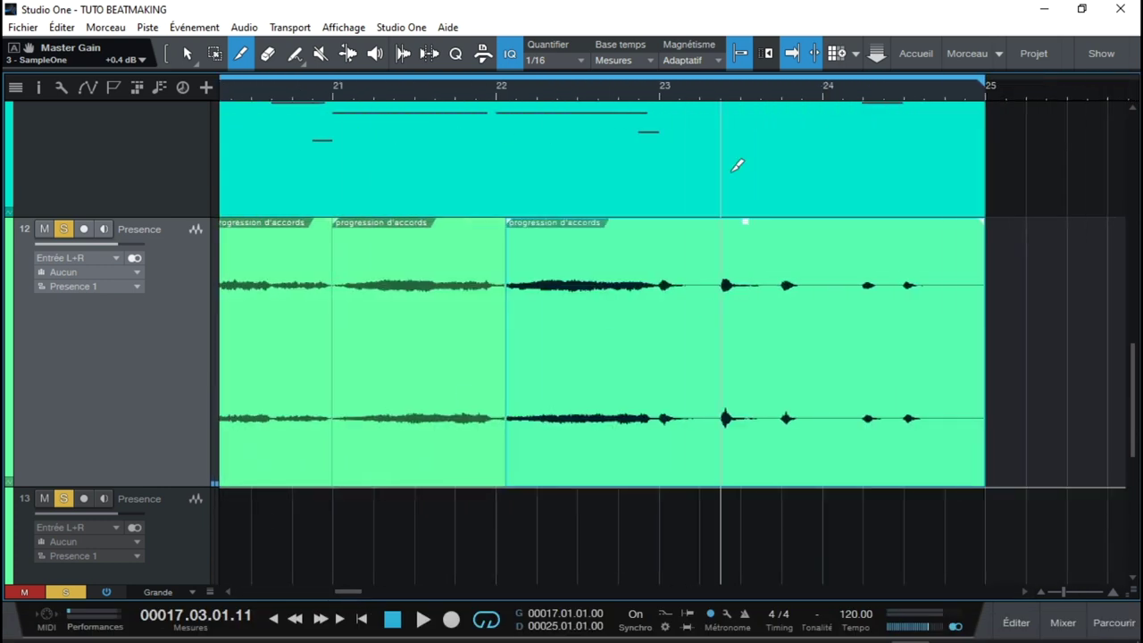
{"action": "left_click", "coordinate": [664, 325]}
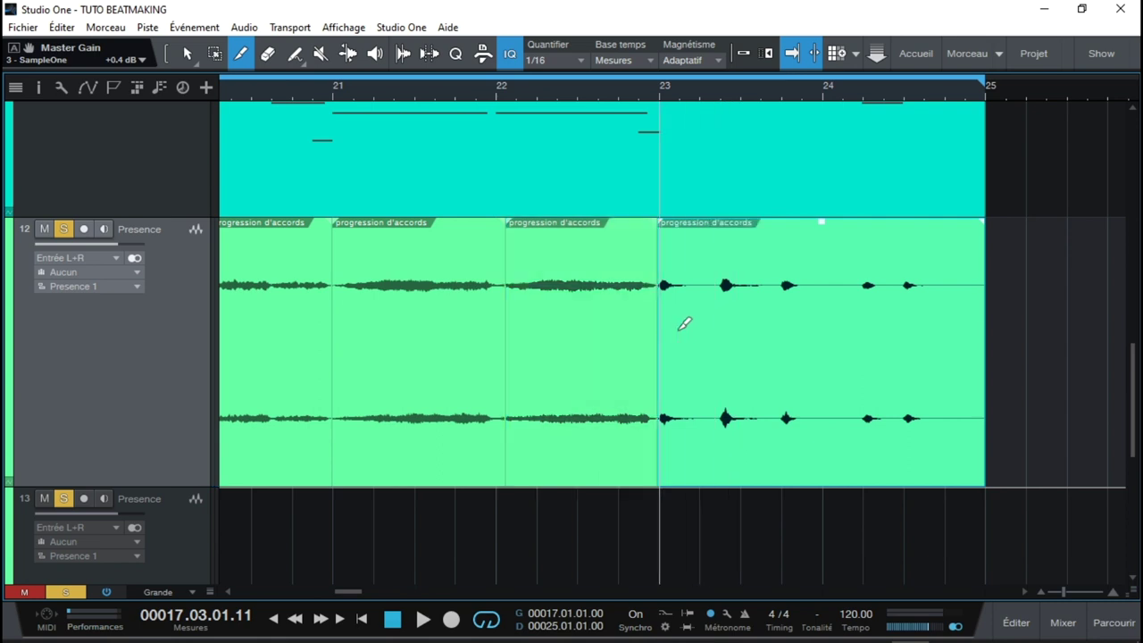
{"action": "left_click", "coordinate": [723, 327]}
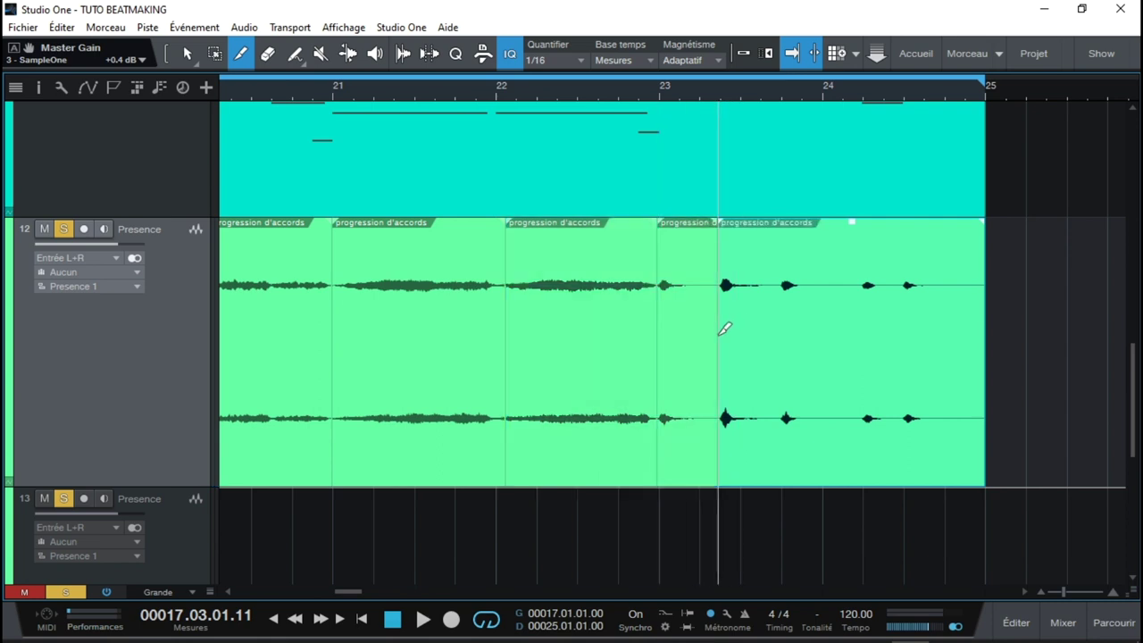
{"action": "left_click", "coordinate": [782, 337]}
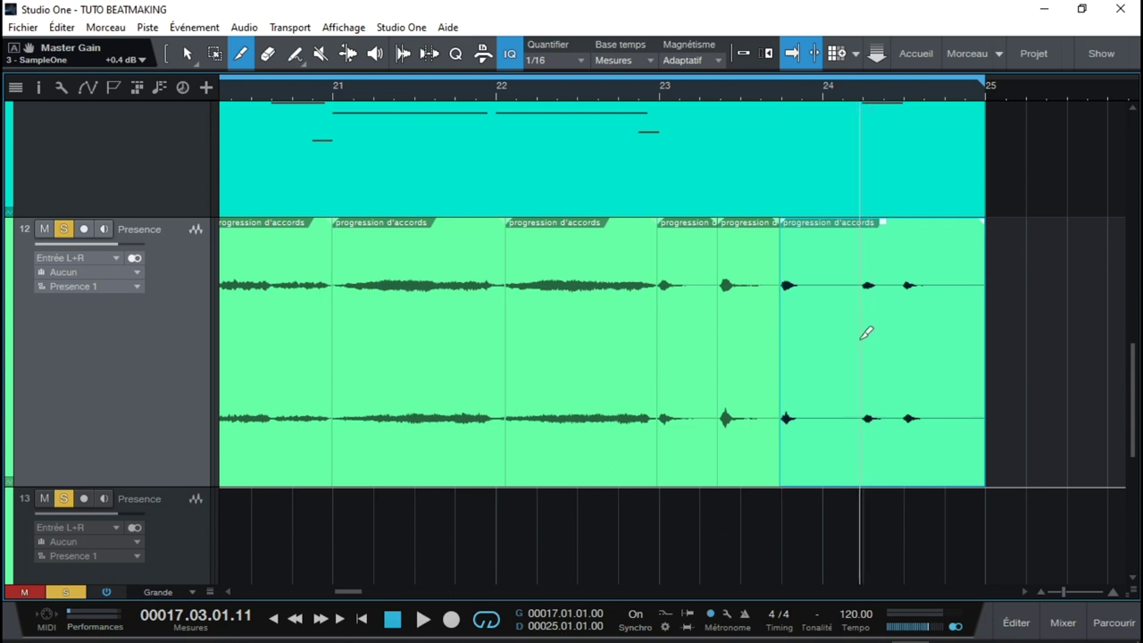
{"action": "left_click", "coordinate": [866, 334]}
{"action": "left_click", "coordinate": [907, 331]}
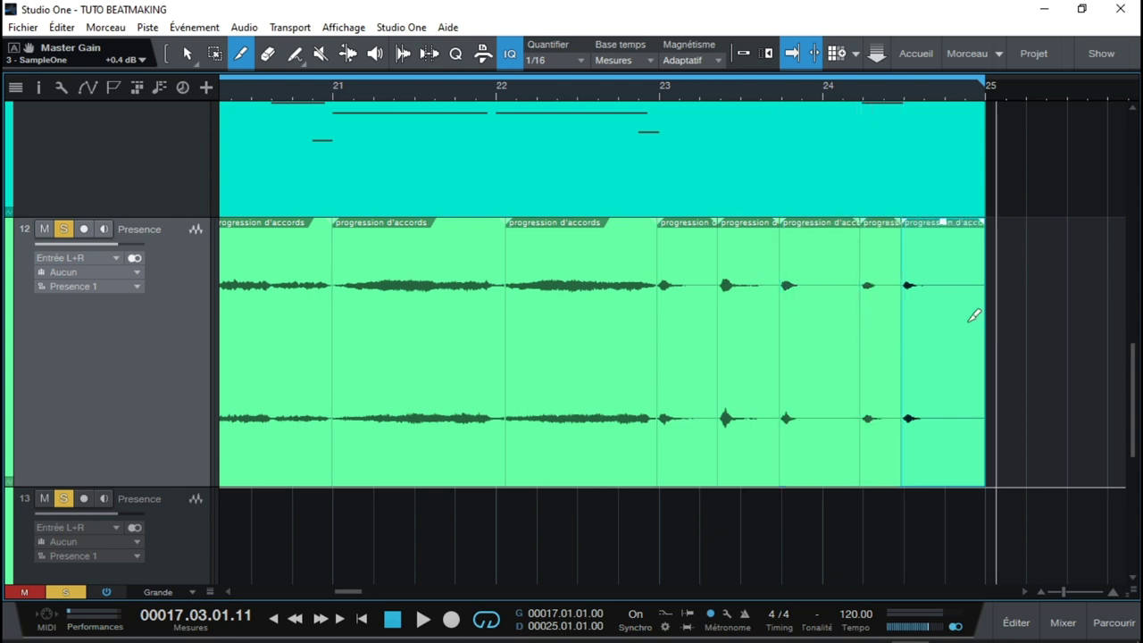
Select all the bounced Presence slices from bar 17 to bar 25 and send them to a new SampleOne
{"action": "left_click", "coordinate": [186, 54]}
{"action": "left_click_drag", "start_coordinate": [1051, 388], "coordinate": [422, 454]}
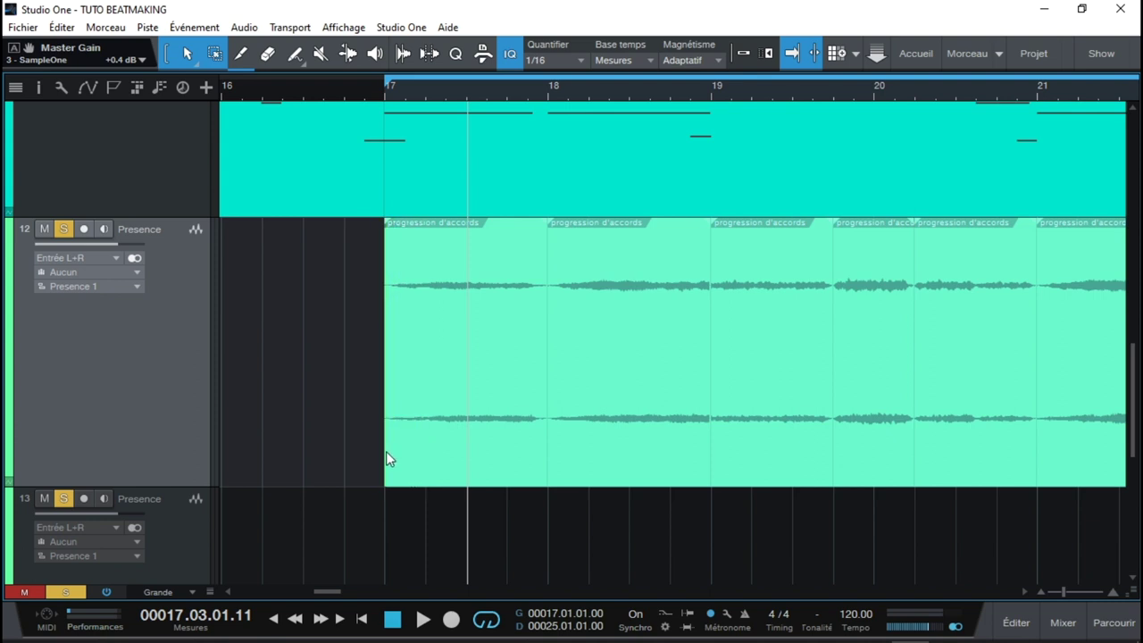
{"action": "left_click_drag", "start_coordinate": [385, 451], "coordinate": [386, 450]}
{"action": "right_click", "coordinate": [442, 440]}
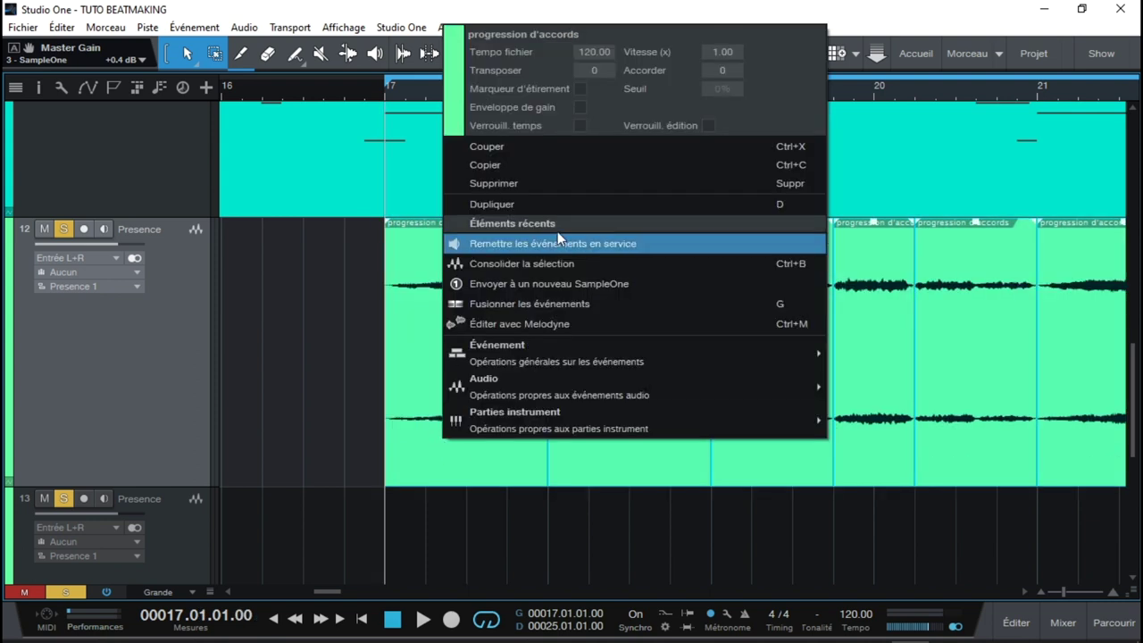
{"action": "left_click", "coordinate": [544, 284]}
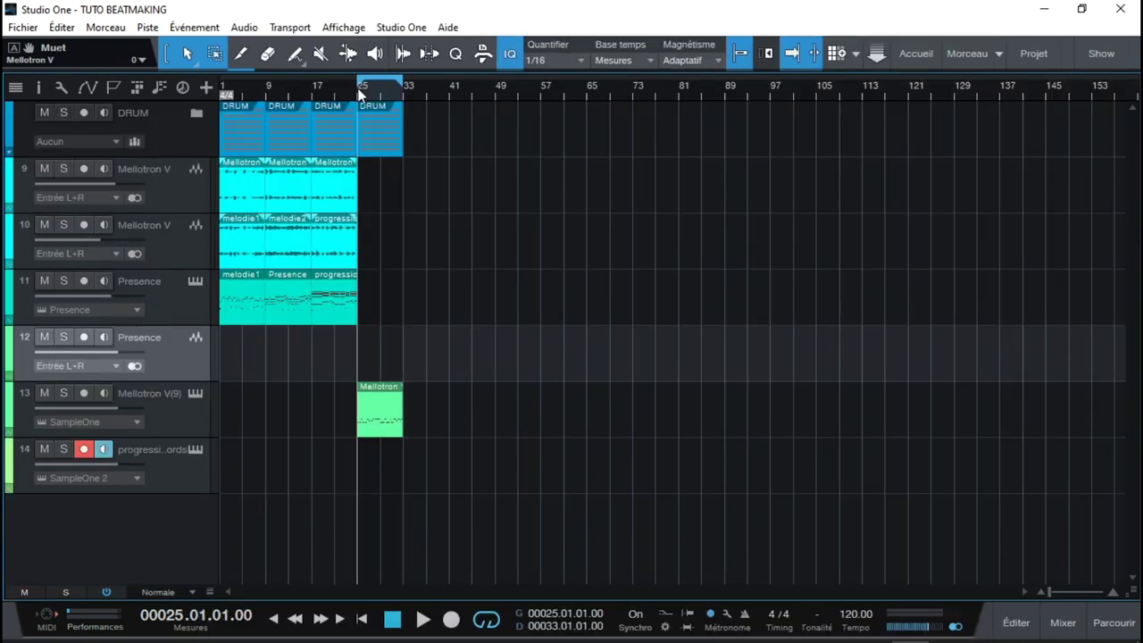
Audition the new Presence chord slices over the loop at bar 25, then record them on the SampleOne 2 track from bar 25 to 33
{"action": "key", "text": "space"}
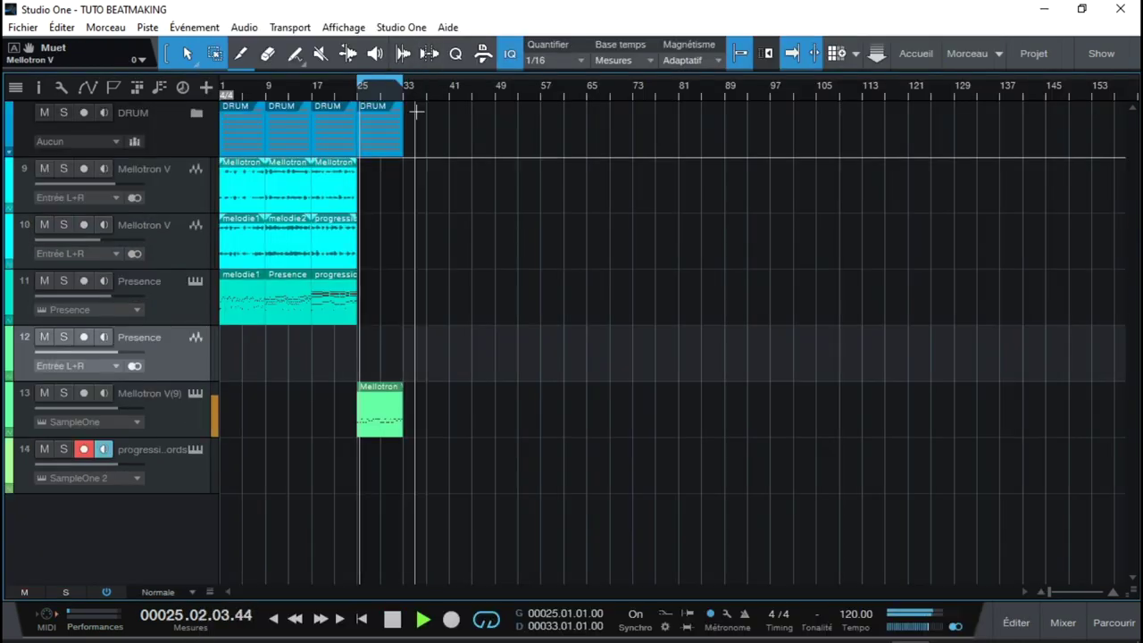
{"action": "left_click", "coordinate": [195, 473]}
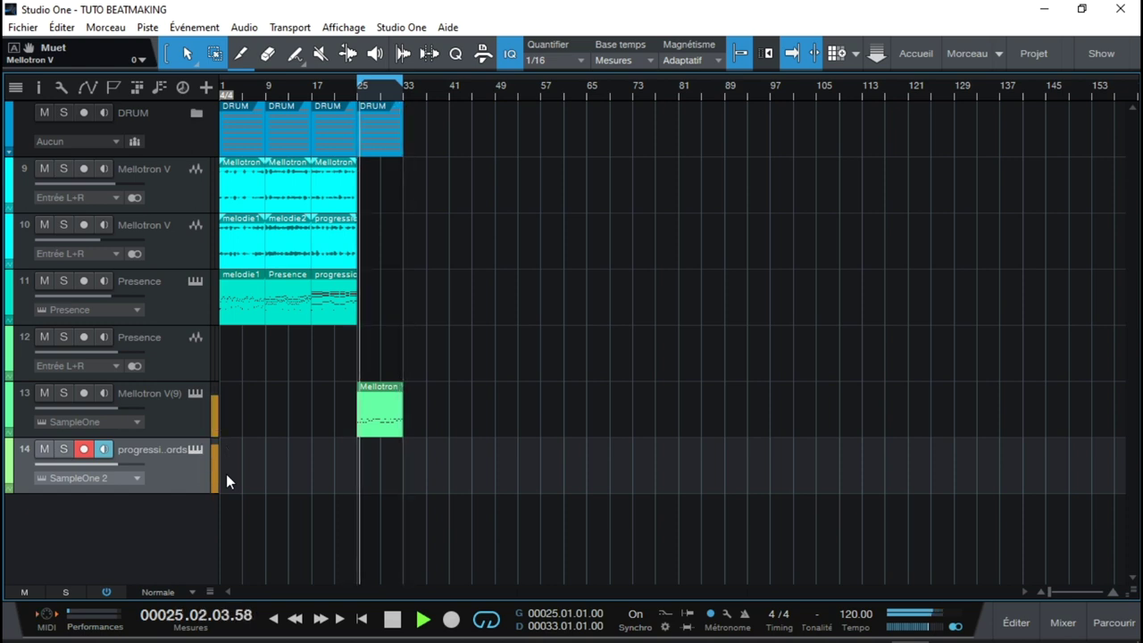
{"action": "key", "text": "space"}
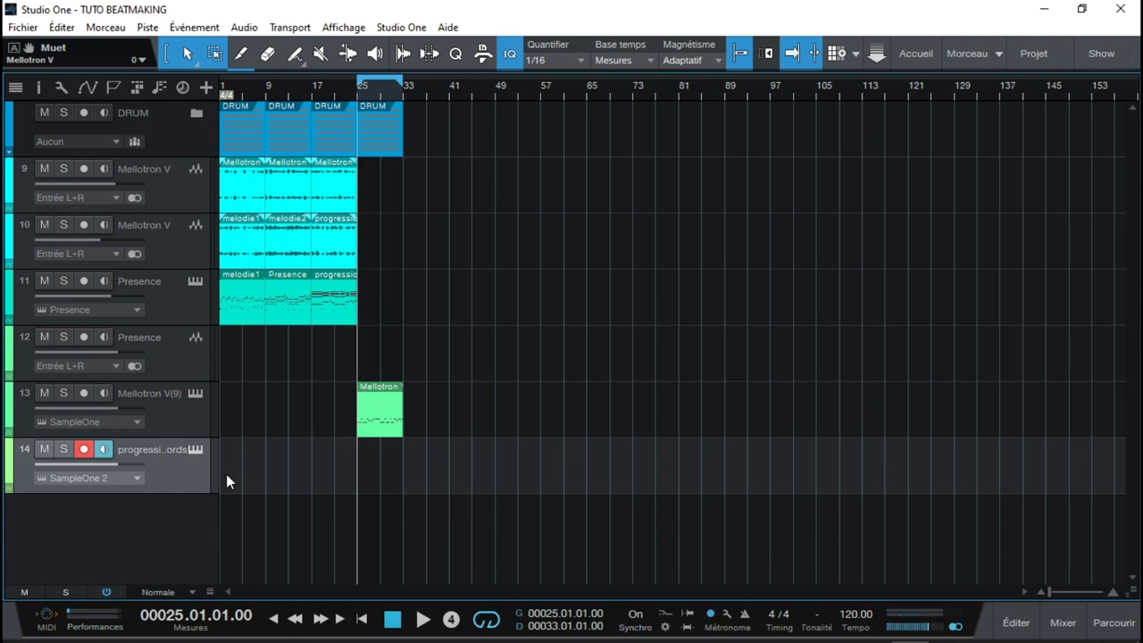
{"action": "key", "text": "KP_Multiply"}
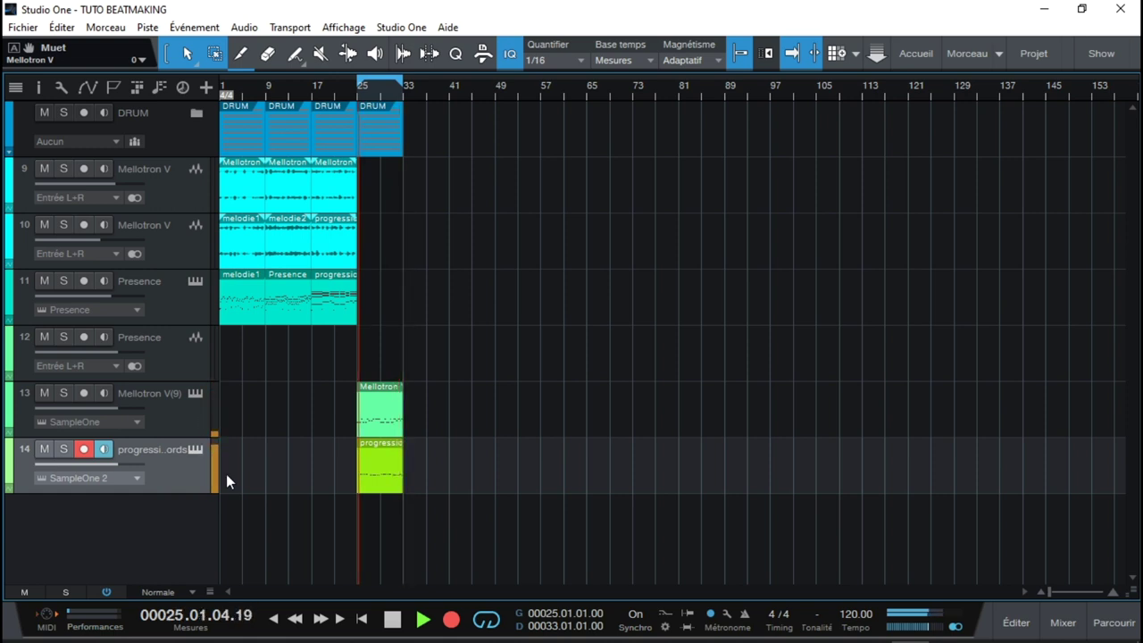
{"action": "key", "text": "space"}
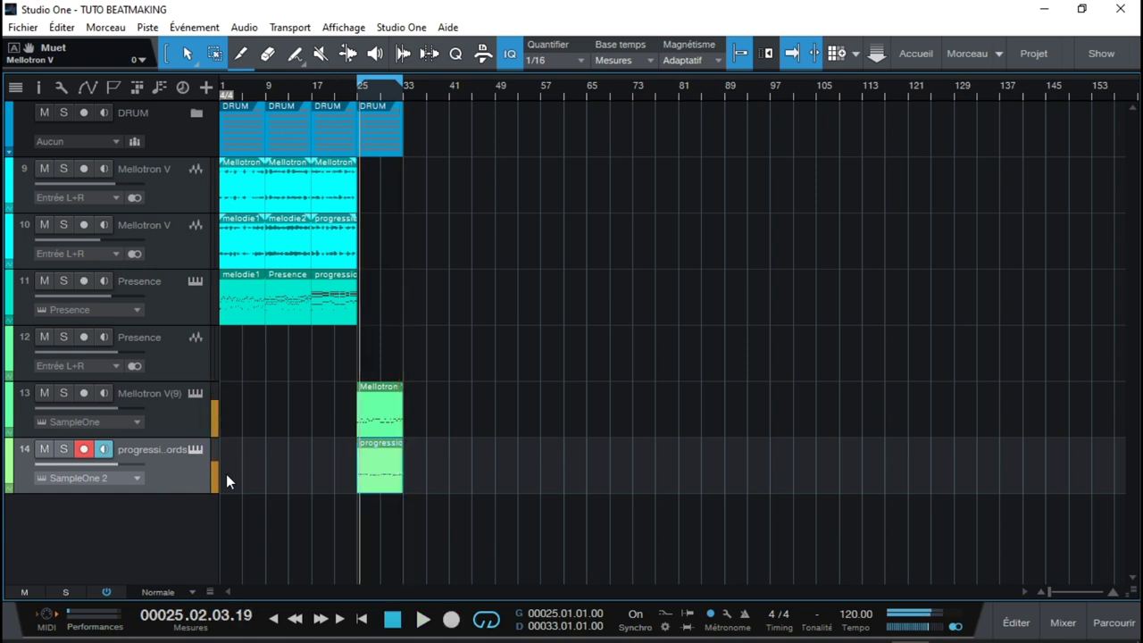
Quantize all the notes of the recorded chord-slice part to a 1/8 grid and play back the result
{"action": "double_click", "coordinate": [385, 488]}
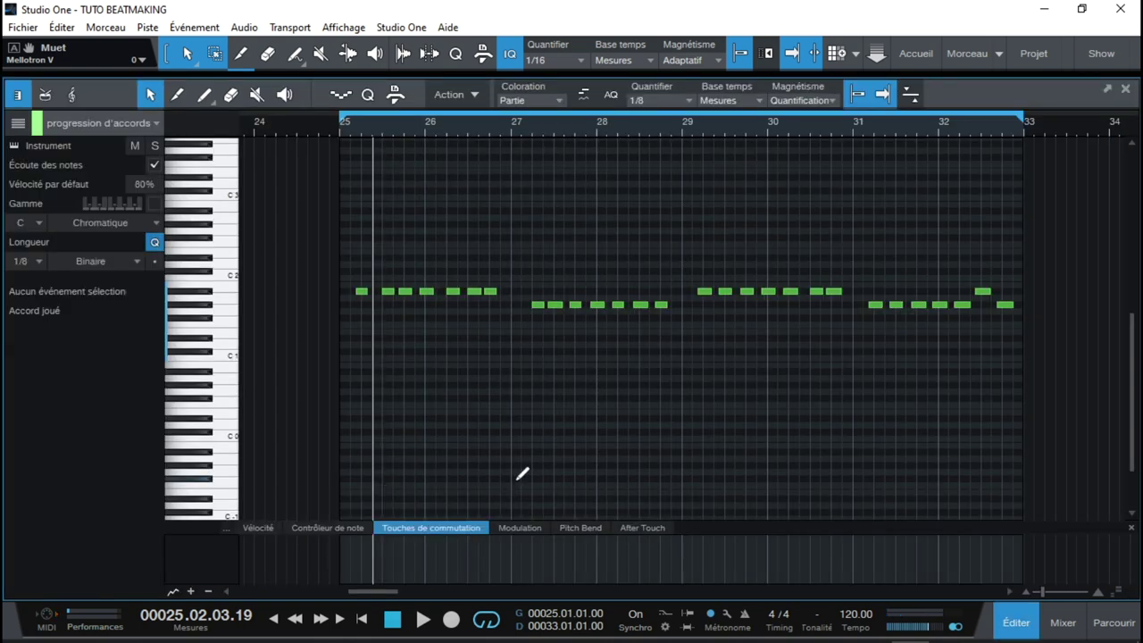
{"action": "key", "text": "ctrl+a"}
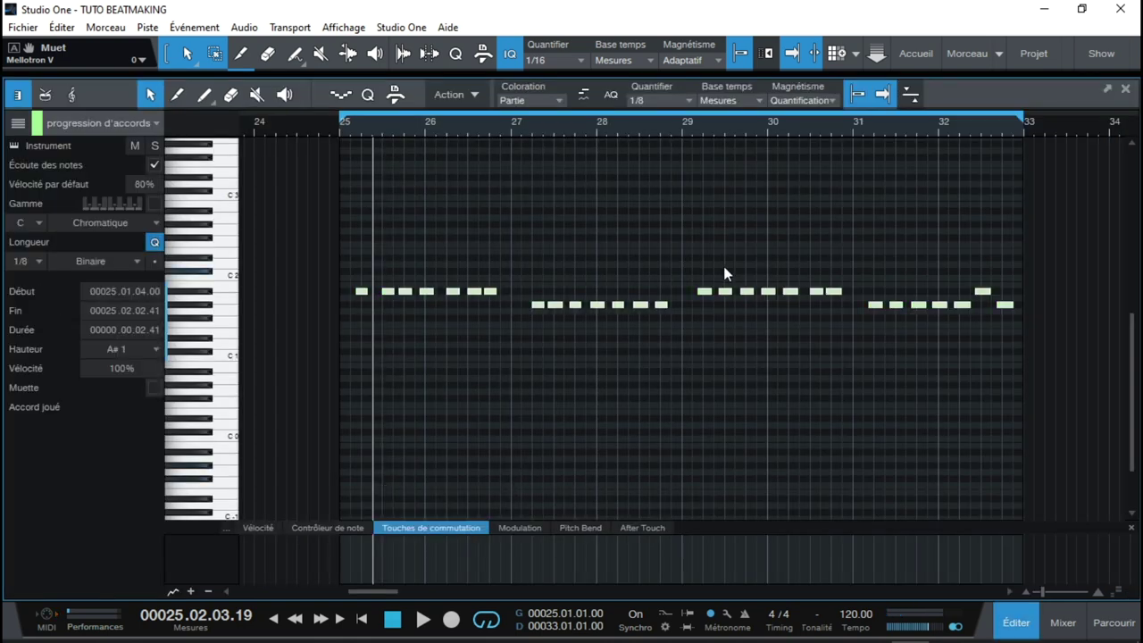
{"action": "left_click", "coordinate": [369, 94]}
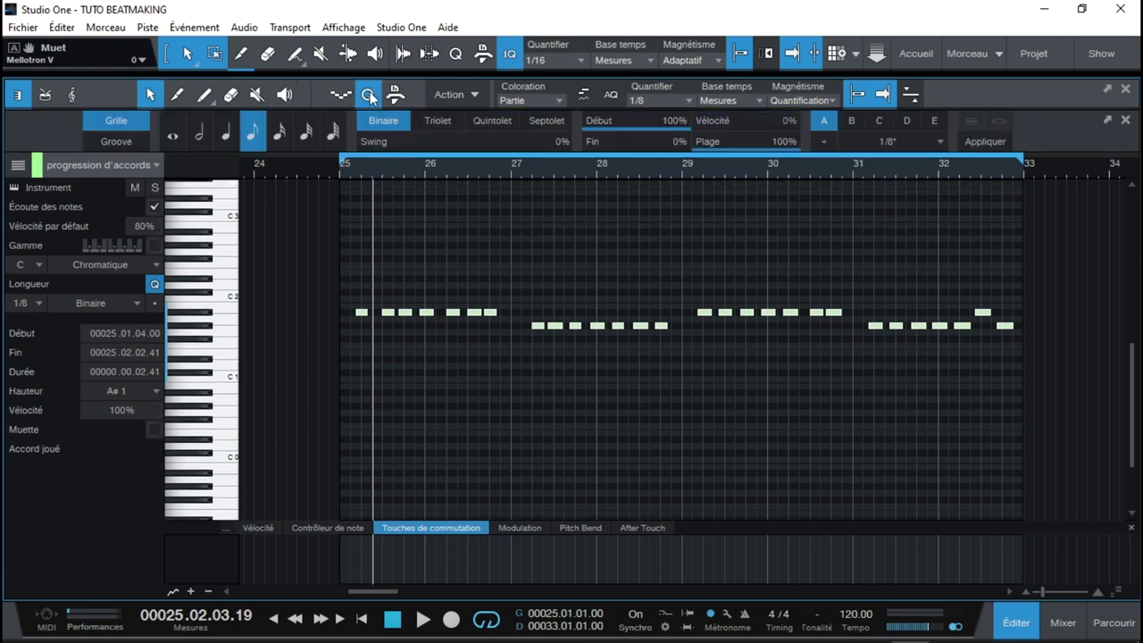
{"action": "left_click", "coordinate": [1000, 141]}
{"action": "key", "text": "space"}
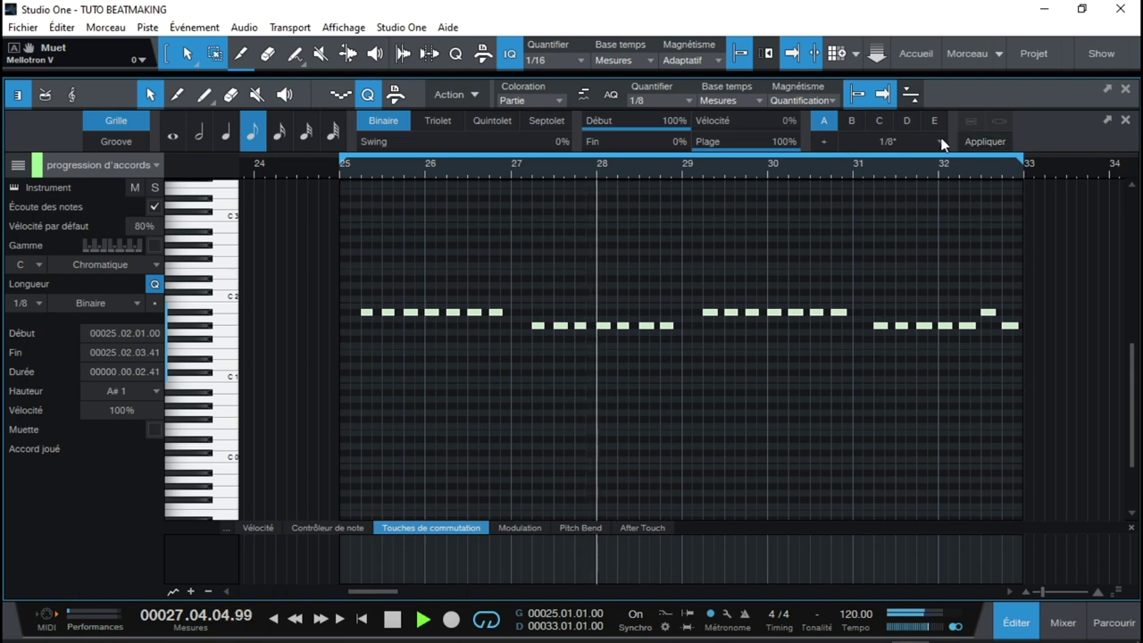
{"action": "left_click", "coordinate": [1126, 93]}
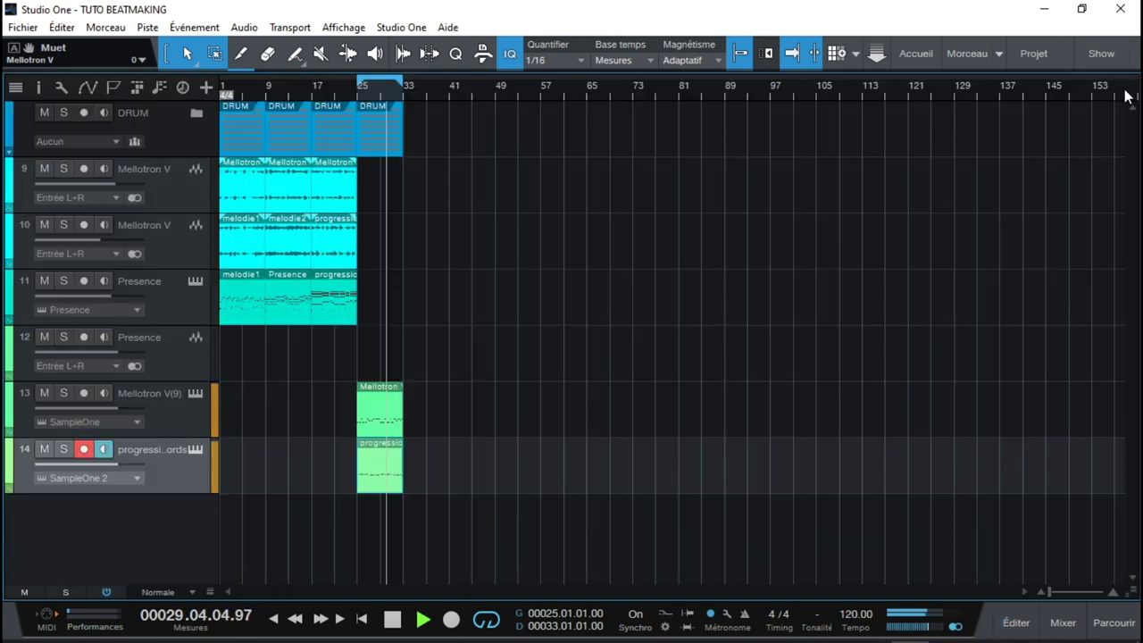
Turn on the reverb and delay in SampleOne 2 and set the delay's low-cut frequency to 235.2 Hz
{"action": "left_click", "coordinate": [196, 449]}
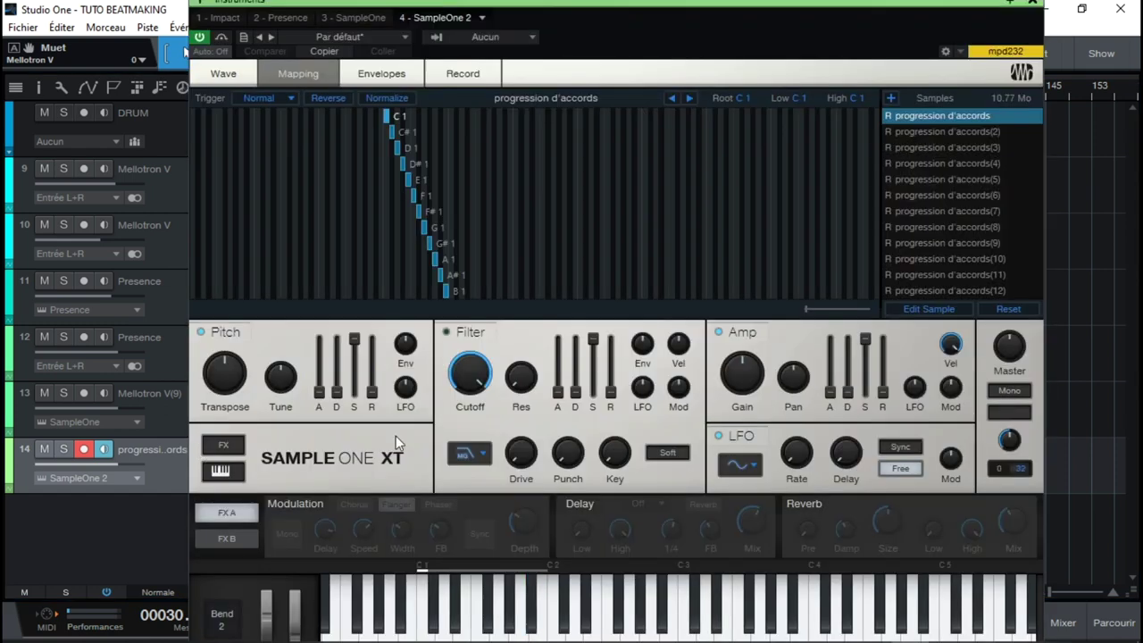
{"action": "left_click", "coordinate": [803, 503]}
{"action": "left_click", "coordinate": [579, 504]}
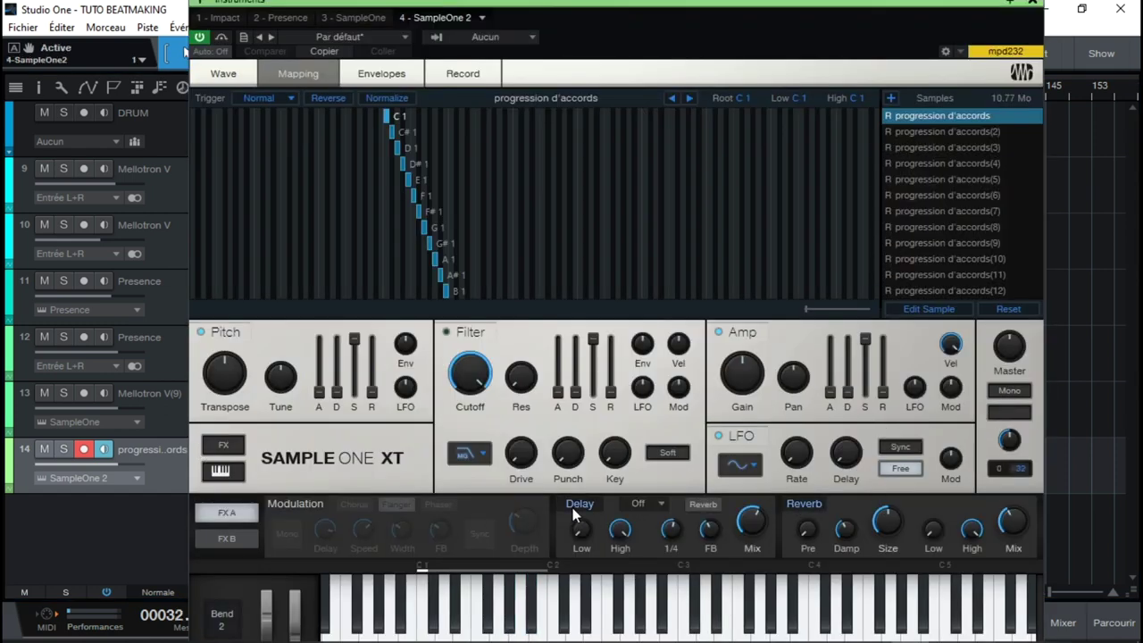
{"action": "left_click_drag", "start_coordinate": [581, 534], "coordinate": [582, 431]}
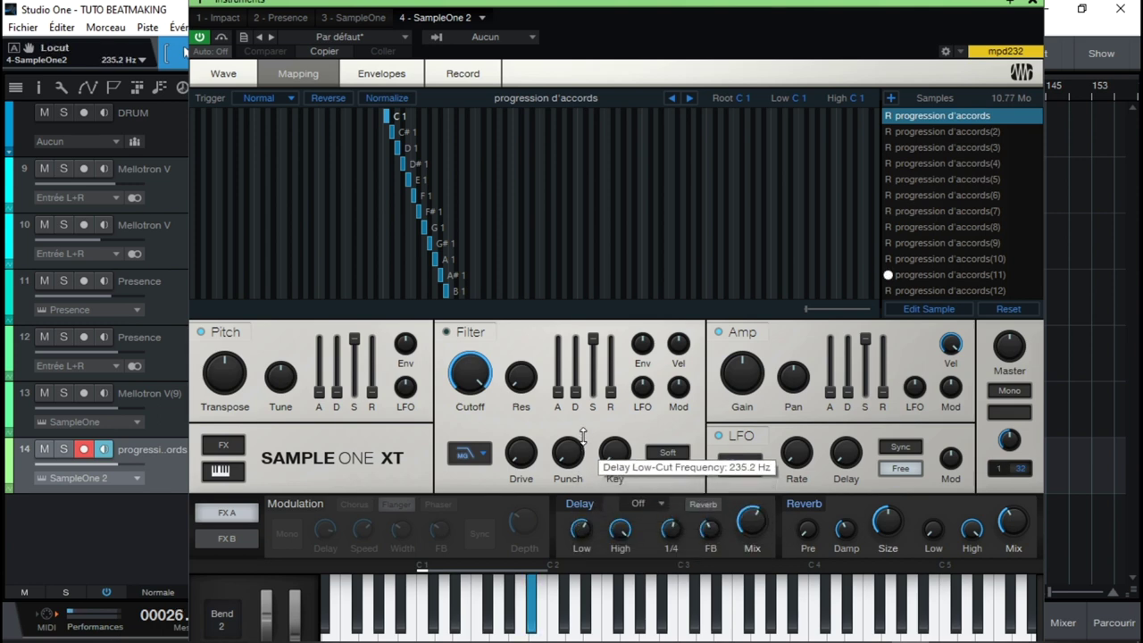
Solo the SampleOne 2 track, lower the delay's high-cut frequency and set its feedback to 34 %
{"action": "left_click", "coordinate": [64, 449]}
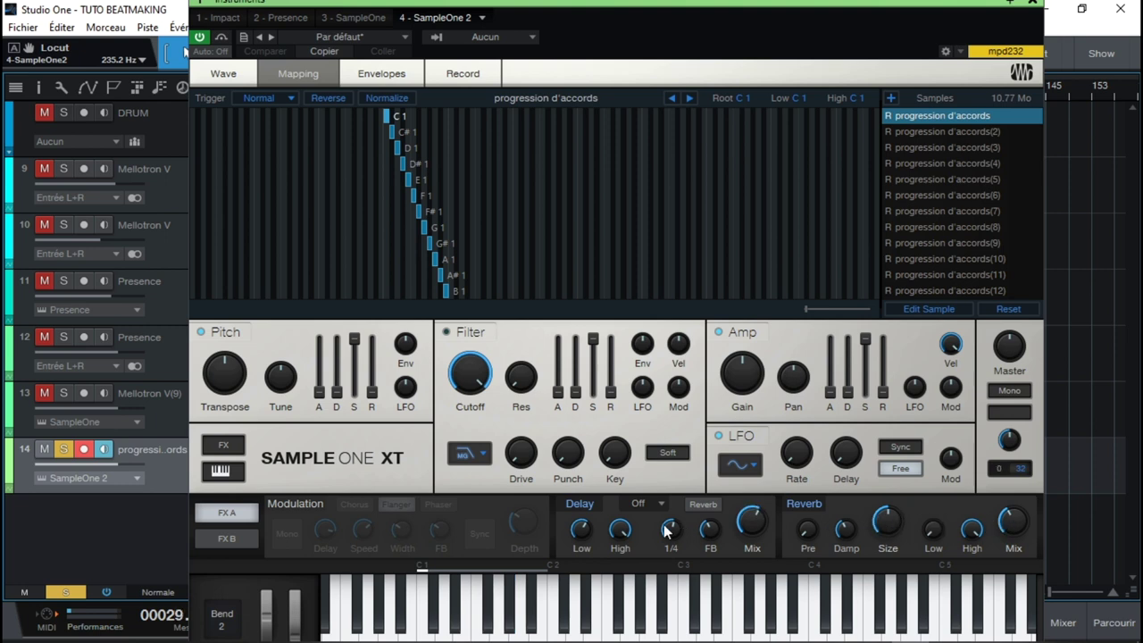
{"action": "mouse_move", "coordinate": [620, 538]}
{"action": "mouse_move", "coordinate": [618, 564]}
{"action": "left_mouse_down"}
{"action": "mouse_move", "coordinate": [620, 531]}
{"action": "mouse_move", "coordinate": [623, 544]}
{"action": "left_mouse_up"}
{"action": "mouse_move", "coordinate": [753, 534]}
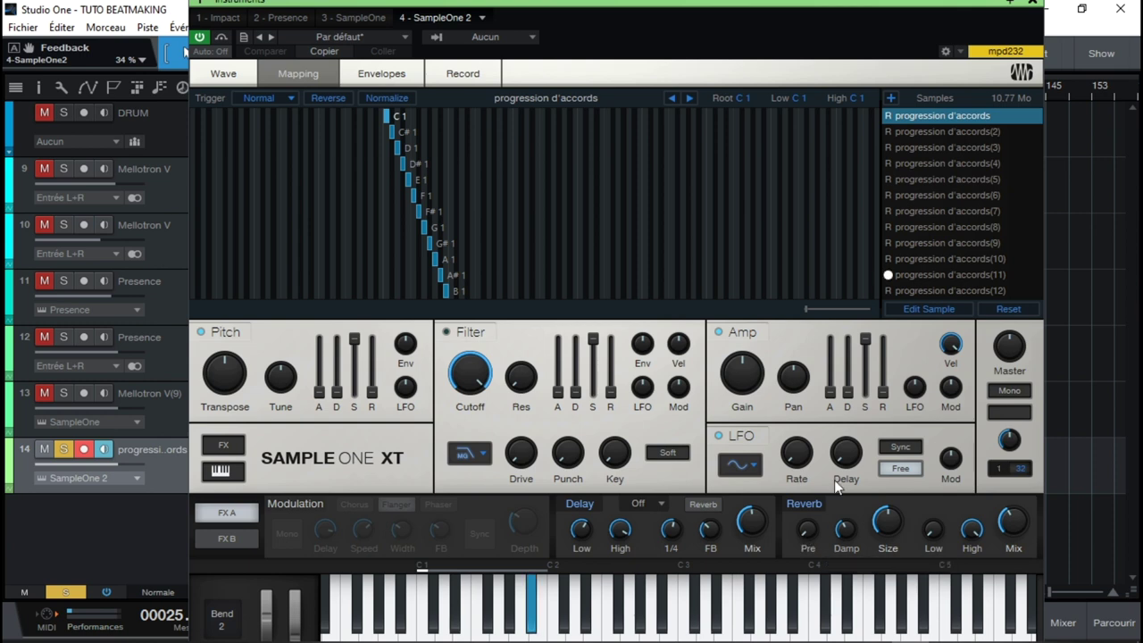
{"action": "left_click", "coordinate": [1035, 4]}
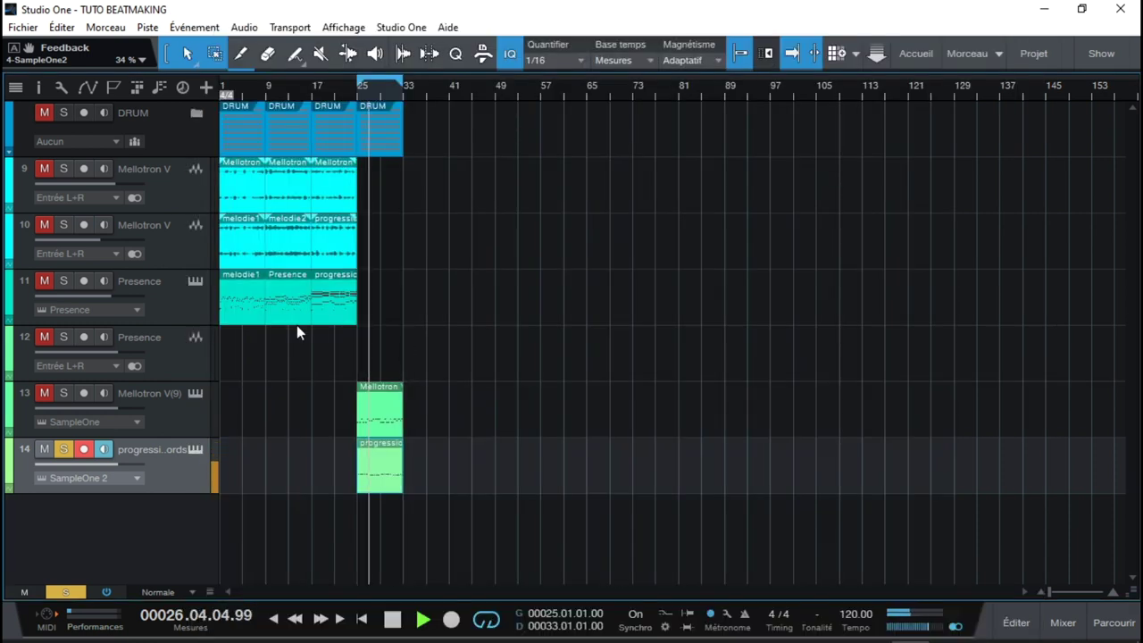
Add the Mellotron V(9) and DRUM tracks to the solo and extend the loop start back to bar 1
{"action": "left_click", "coordinate": [64, 394]}
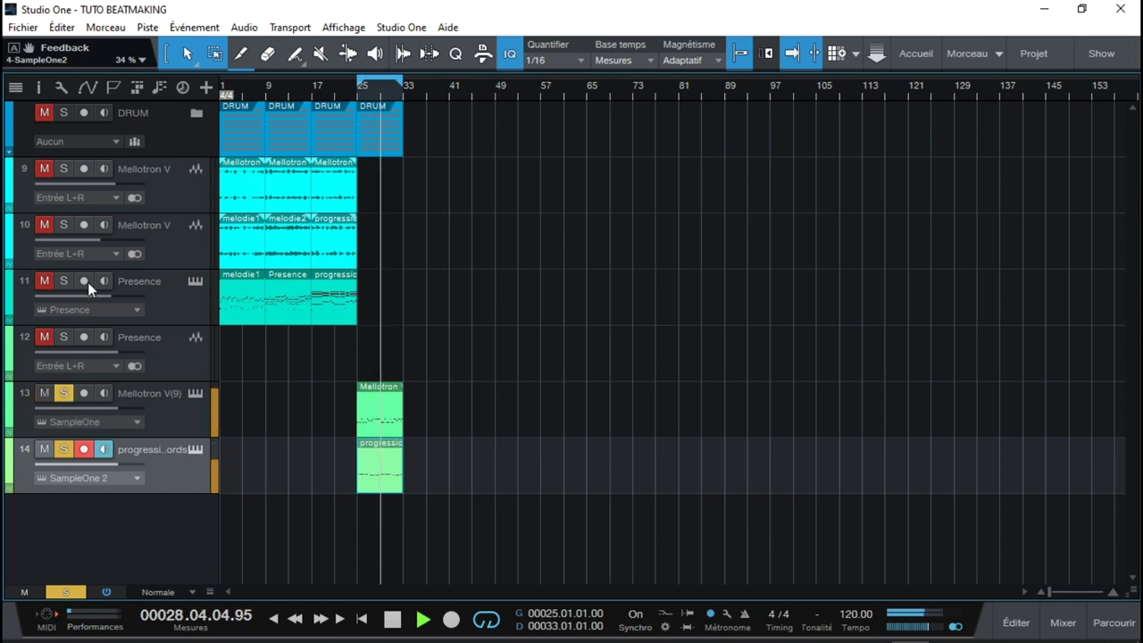
{"action": "left_click", "coordinate": [64, 112]}
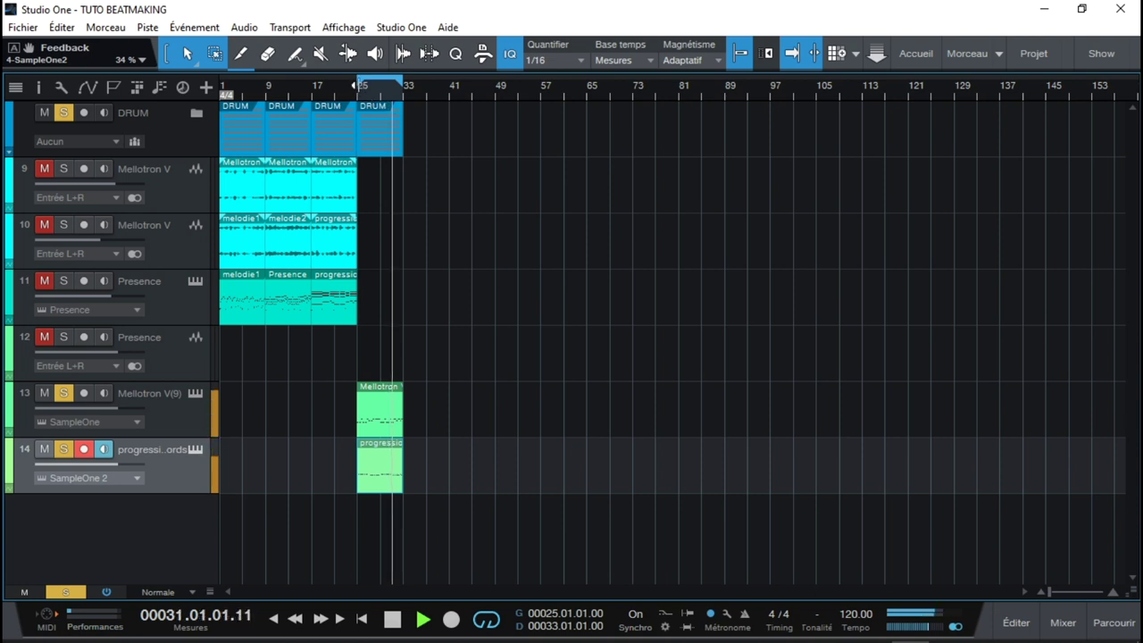
{"action": "left_click_drag", "start_coordinate": [357, 93], "coordinate": [134, 90]}
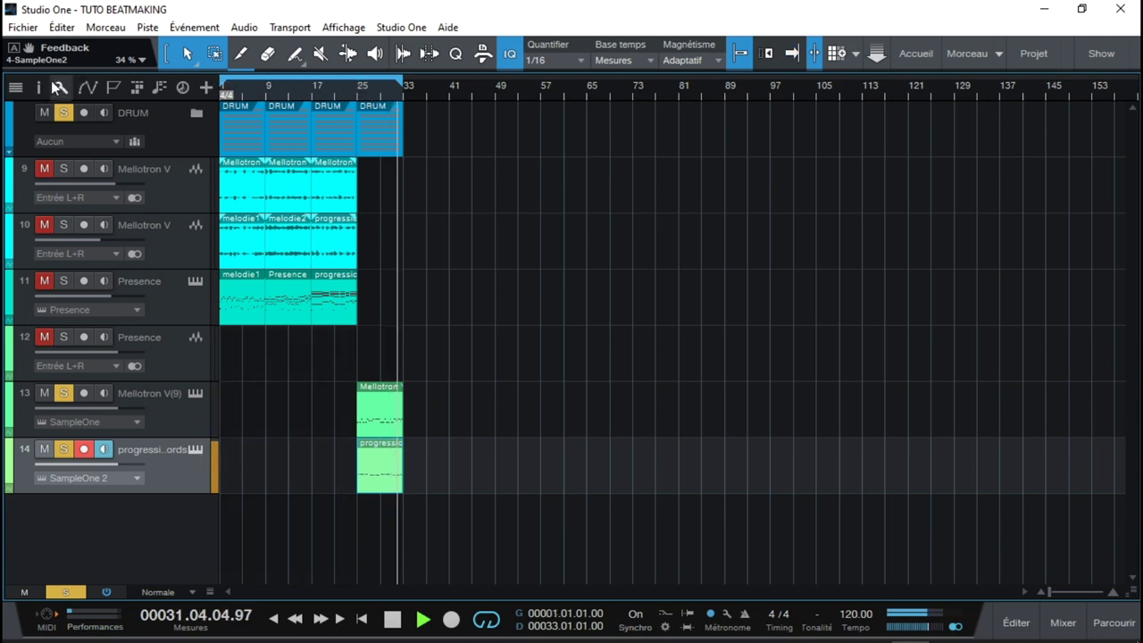
Take the Mellotron V(9), SampleOne 2 and DRUM tracks out of solo so the whole beat plays
{"action": "left_click", "coordinate": [62, 393]}
{"action": "left_click", "coordinate": [63, 449]}
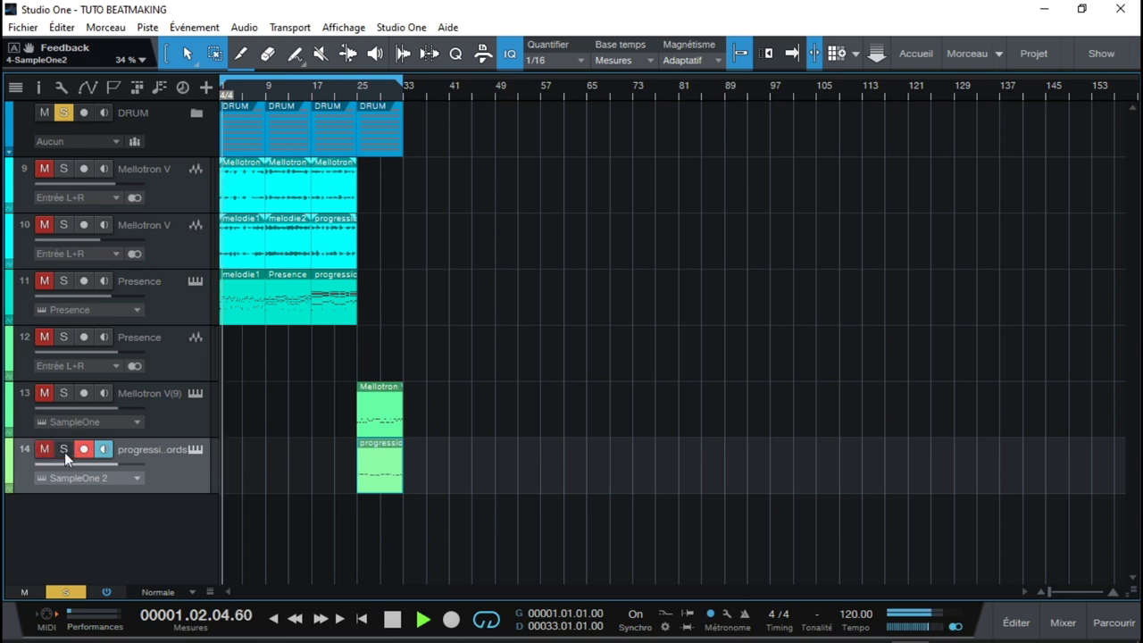
{"action": "left_click", "coordinate": [64, 113]}
{"action": "key", "text": "f"}
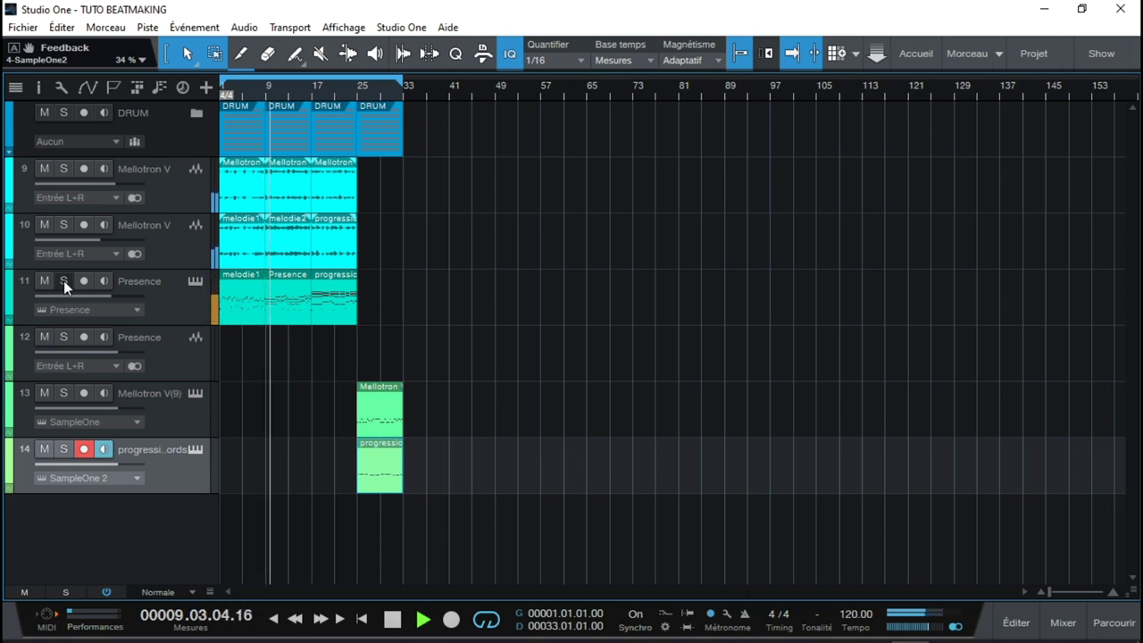
Raise the Presence instrument channel's volume to +1.3 dB in the mixer
{"action": "key", "text": "F3"}
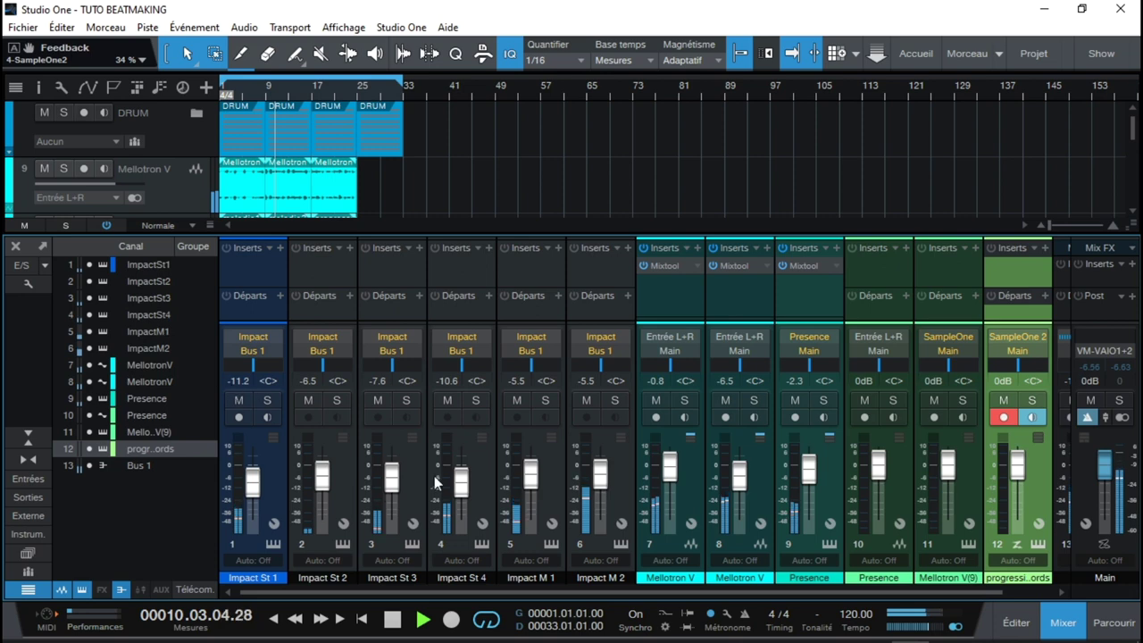
{"action": "left_click_drag", "start_coordinate": [812, 471], "coordinate": [808, 460]}
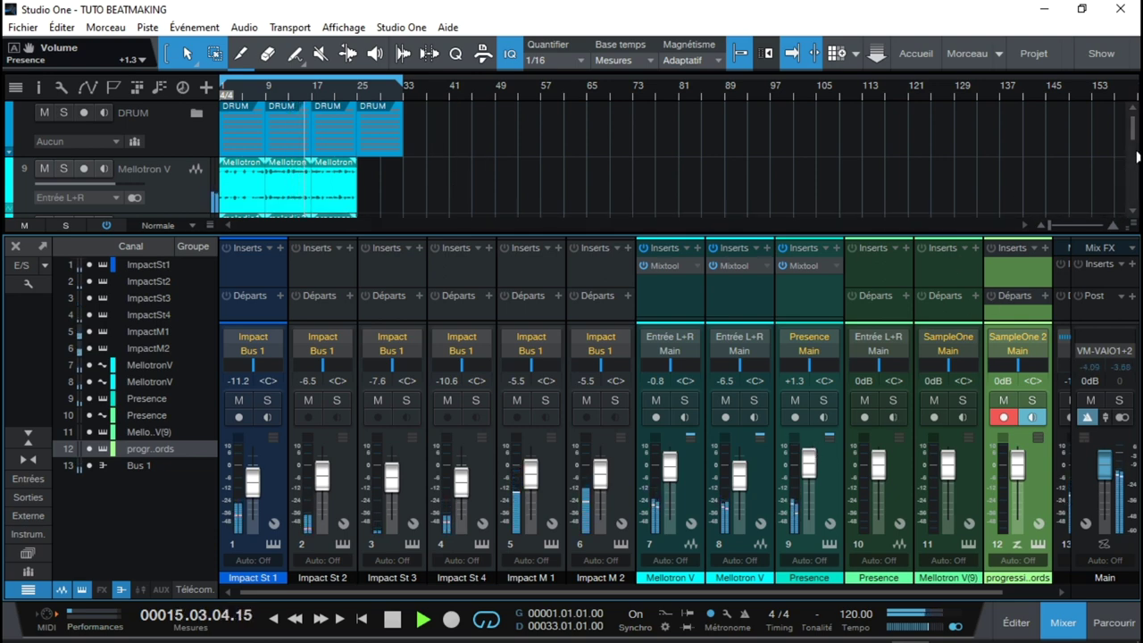
{"action": "key", "text": "F3"}
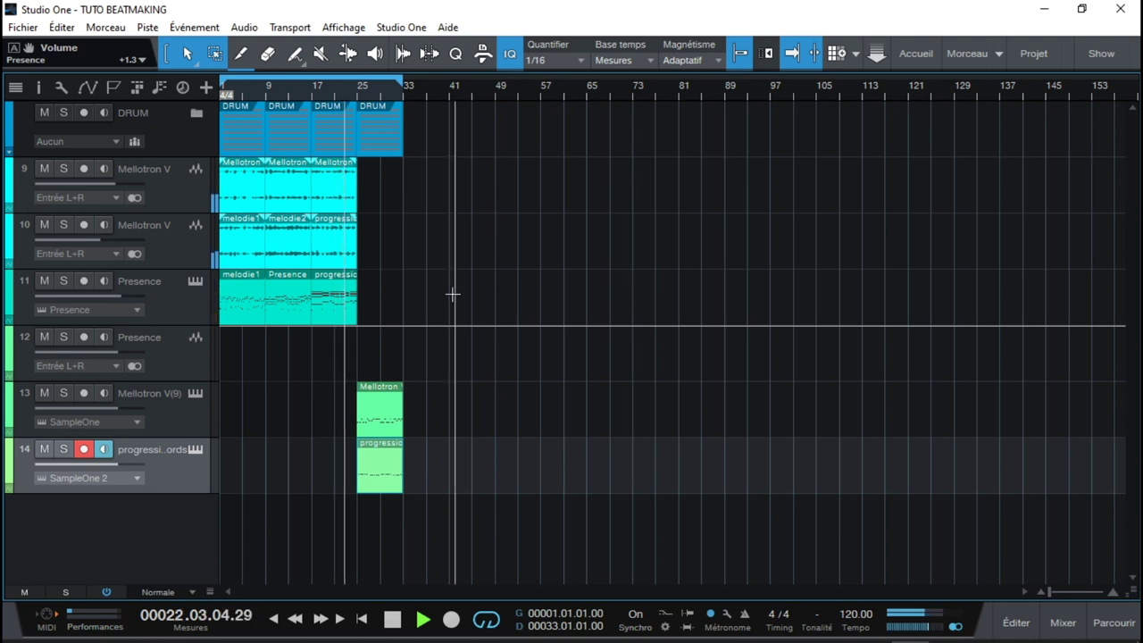
Make a complete duplicate of the Presence instrument track, including its instrument
{"action": "left_click", "coordinate": [167, 312]}
{"action": "right_click", "coordinate": [167, 312]}
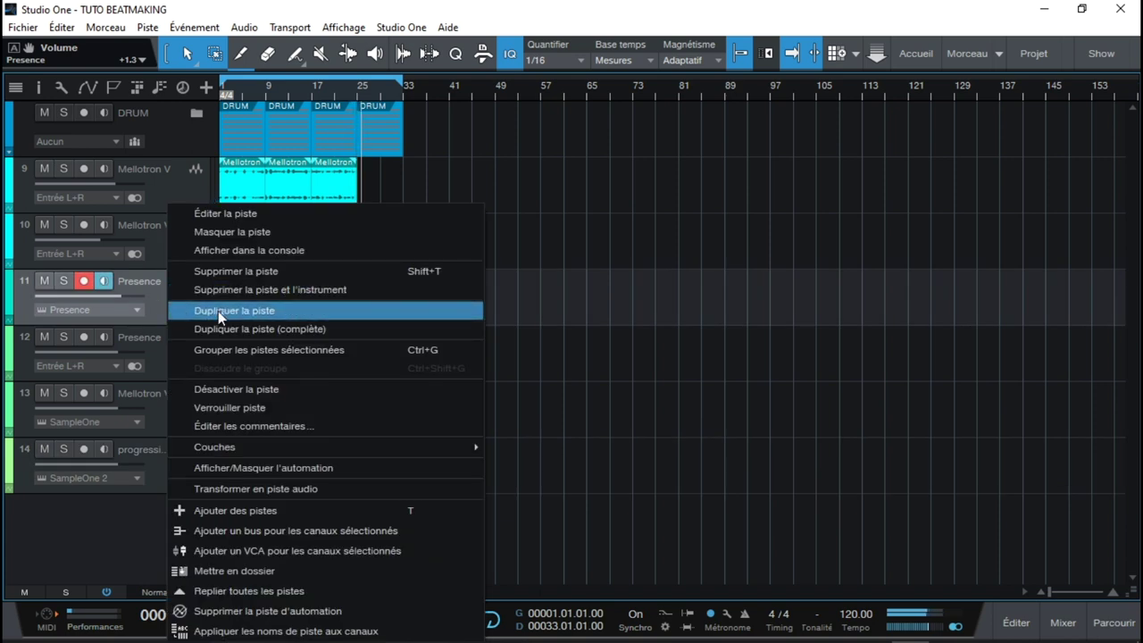
{"action": "left_click", "coordinate": [218, 328]}
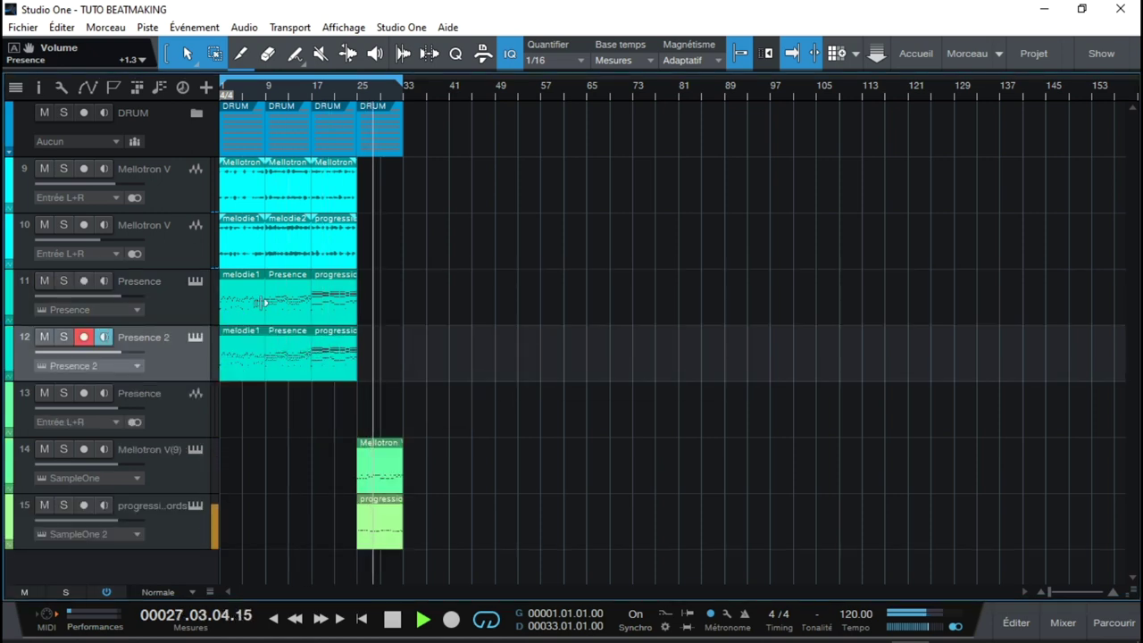
Delete the two parts before bar 17 from the original Presence track and the chord progression part from the duplicate
{"action": "key", "text": "Up"}
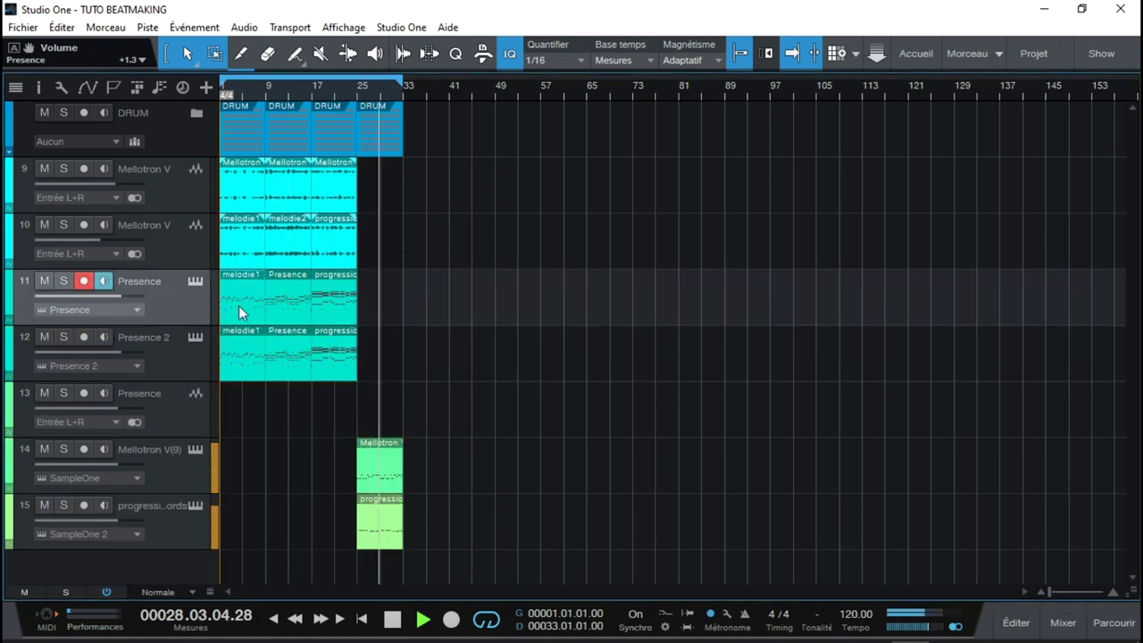
{"action": "left_click", "coordinate": [238, 305]}
{"action": "key", "text": "Delete"}
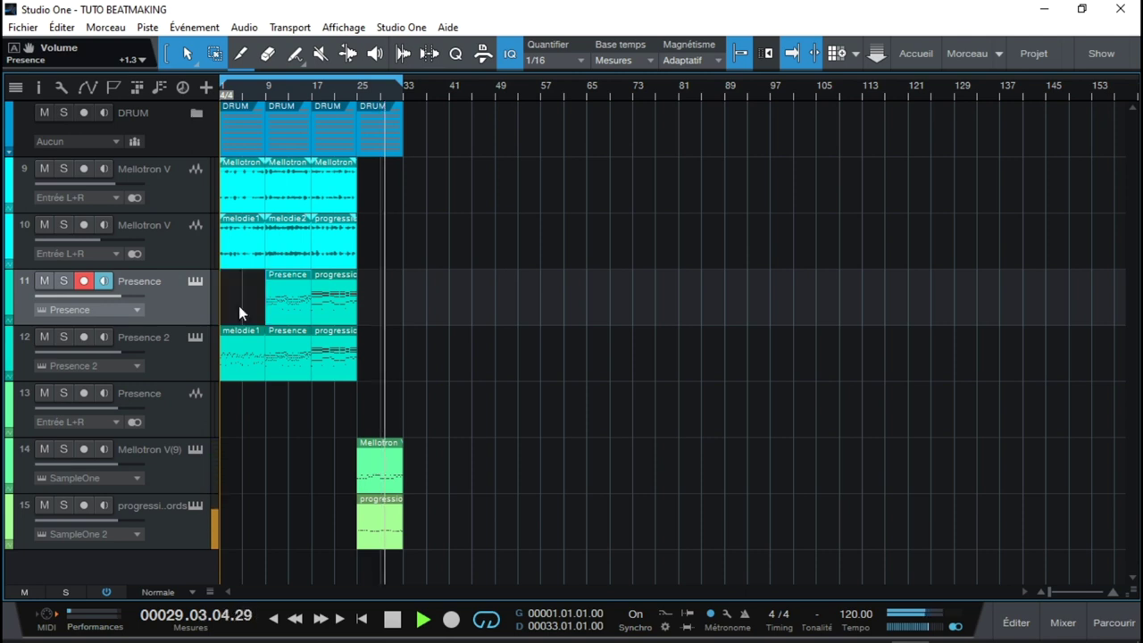
{"action": "left_click", "coordinate": [283, 304]}
{"action": "key", "text": "Delete"}
{"action": "left_click", "coordinate": [344, 337]}
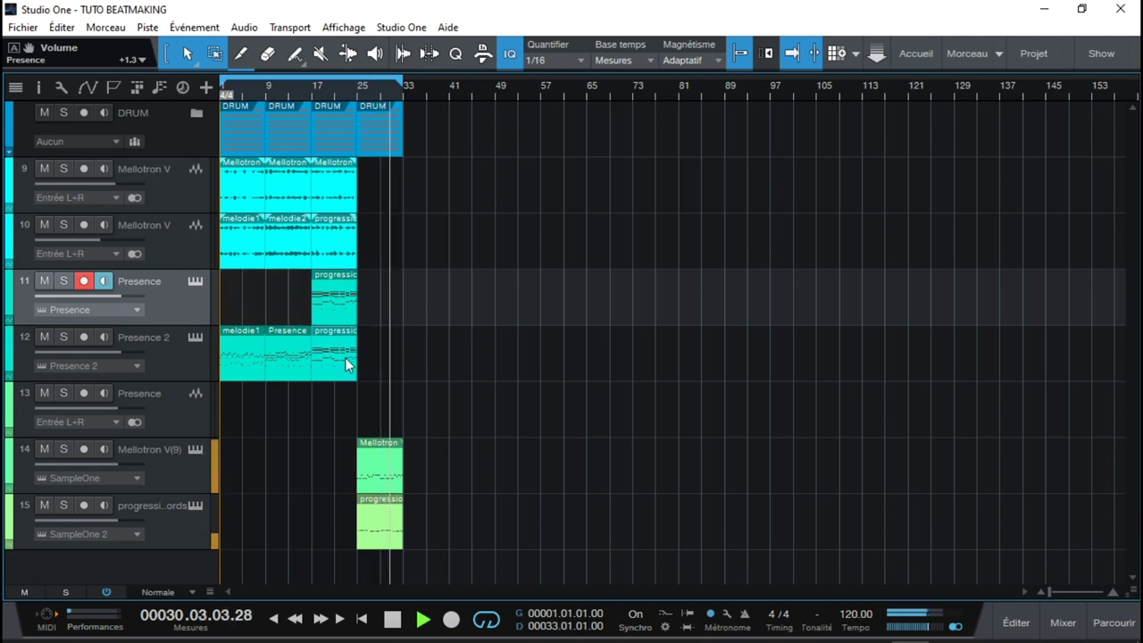
{"action": "key", "text": "Delete"}
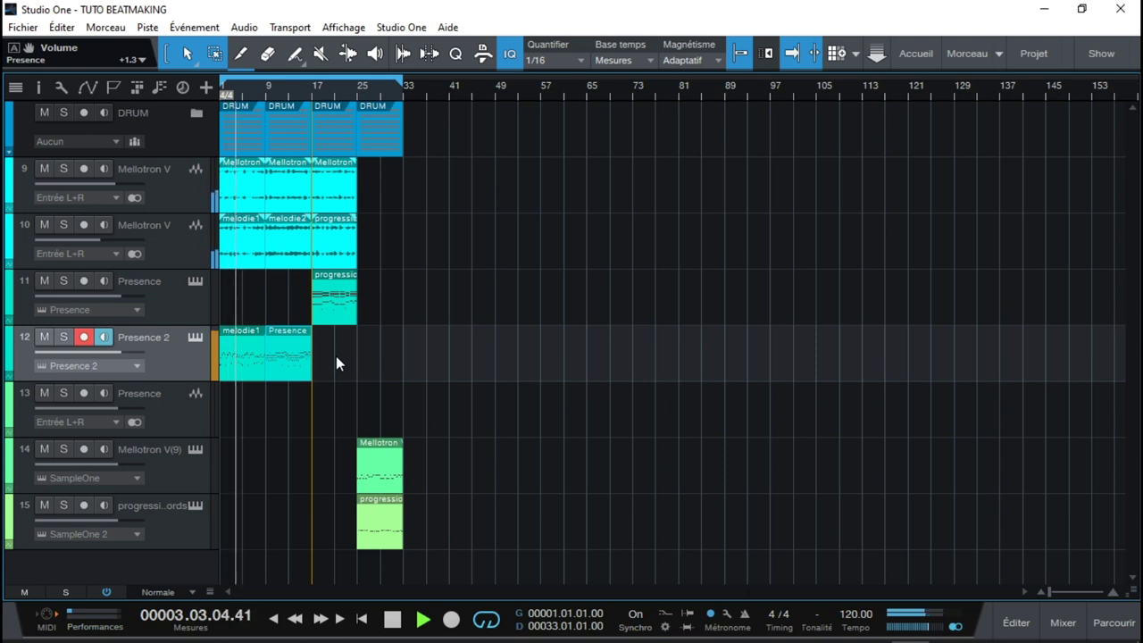
Set the volumes to -4.4 dB for Presence and +2.3 dB for Presence 2, and switch off Presence 2's record arming and monitoring
{"action": "key", "text": "F3"}
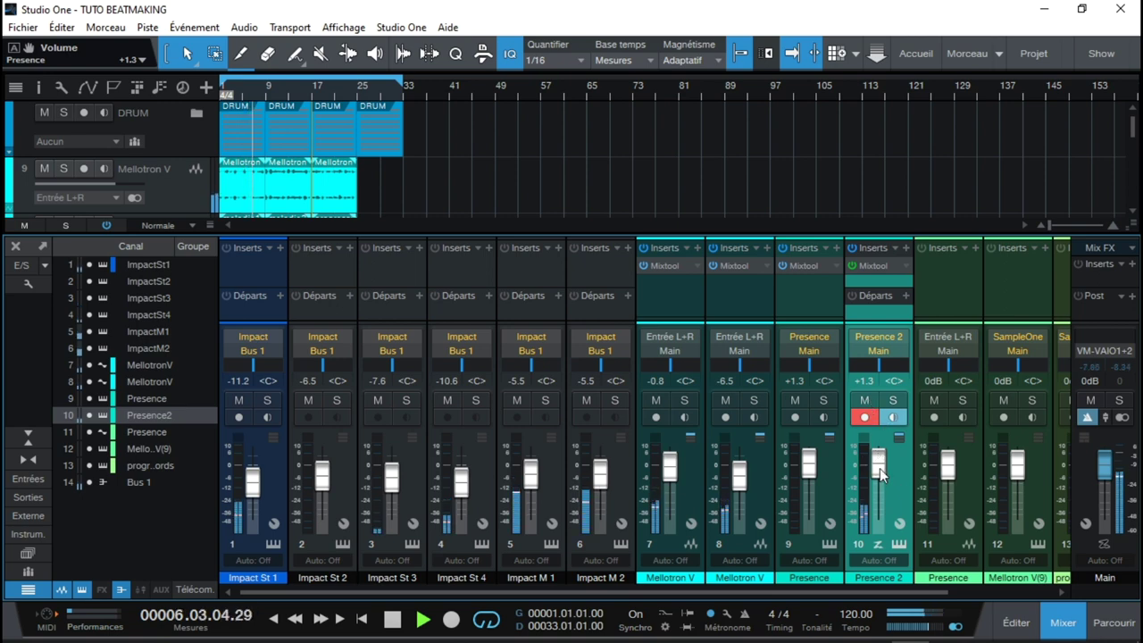
{"action": "left_click_drag", "start_coordinate": [813, 473], "coordinate": [882, 462]}
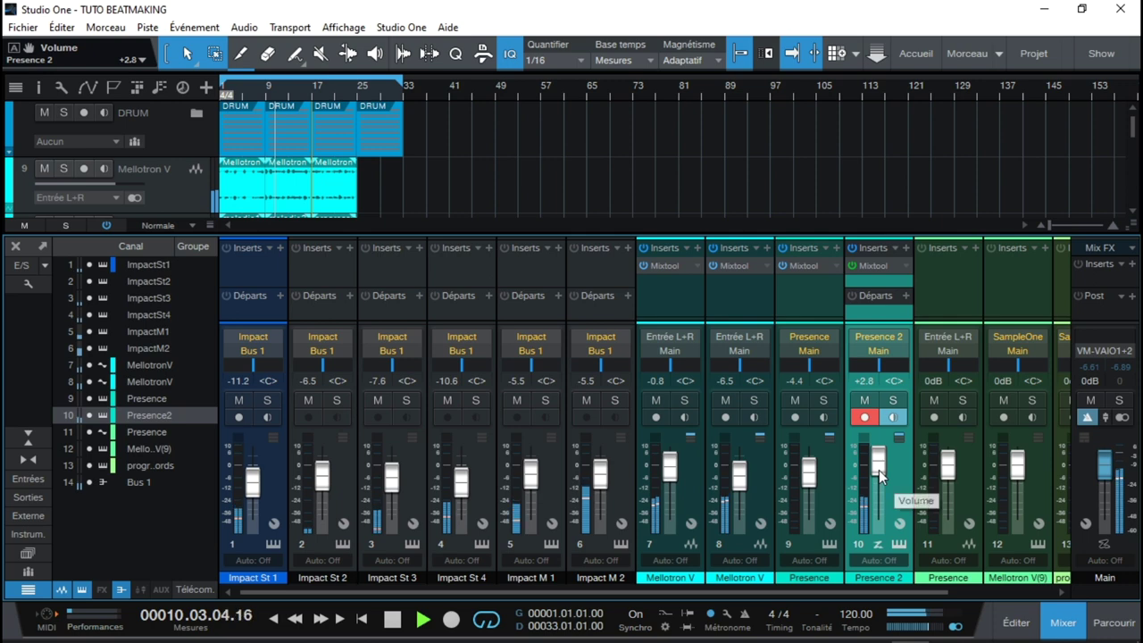
{"action": "left_click", "coordinate": [864, 417]}
{"action": "left_click", "coordinate": [891, 417]}
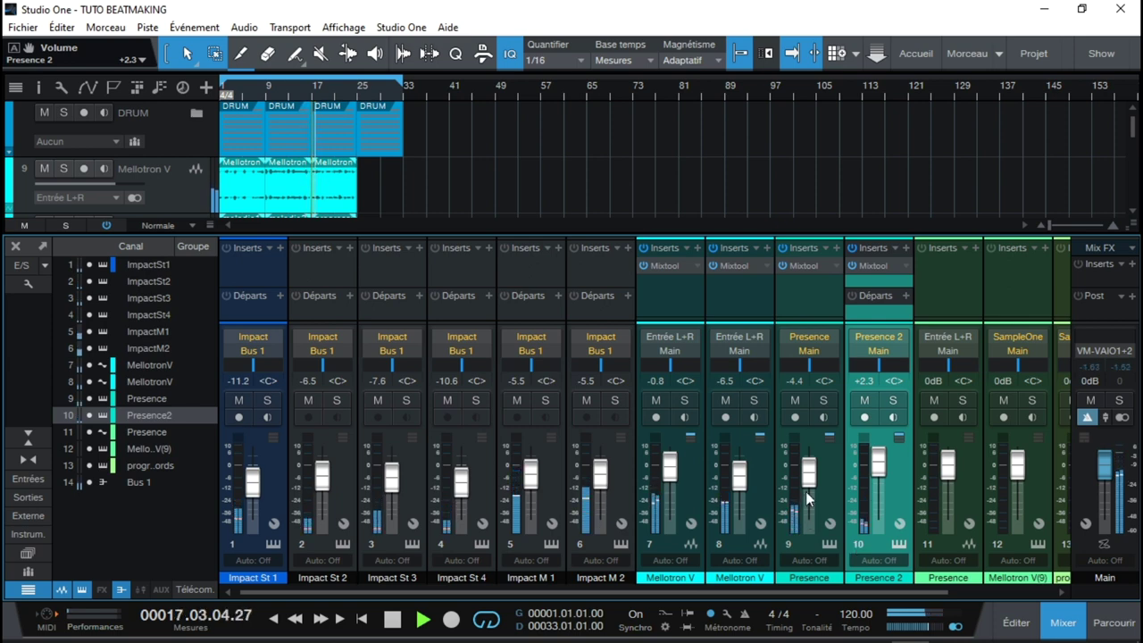
Raise the Presence channel's volume to -3.4 dB, listen to the rest of the loop and close the mixer
{"action": "scroll", "coordinate": [808, 490], "scroll_direction": "up", "scroll_amount": 2}
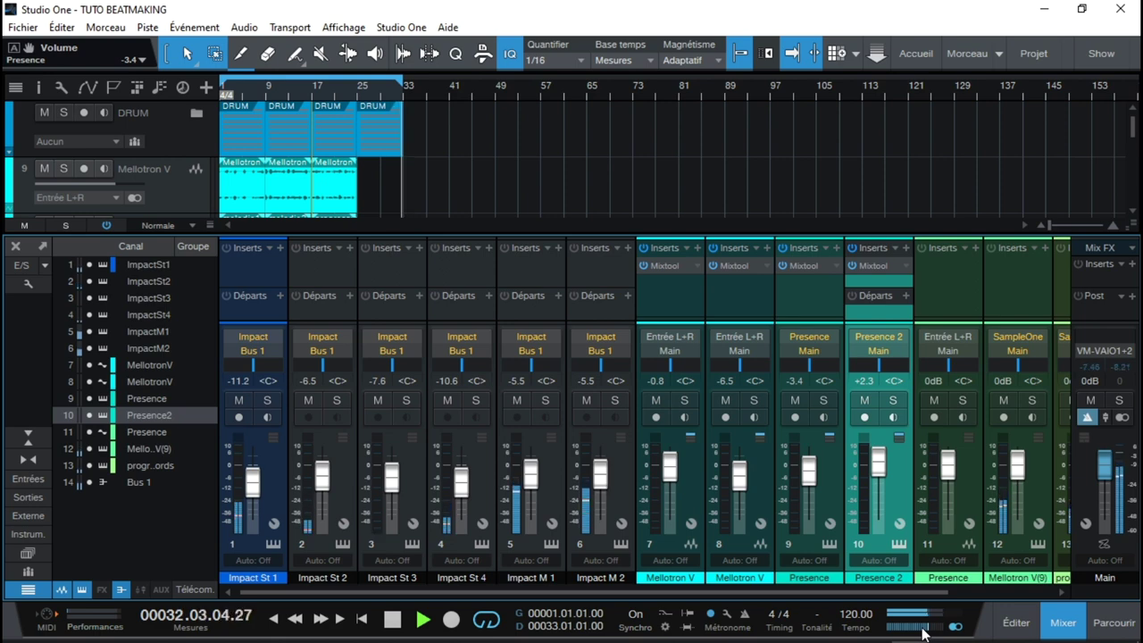
{"action": "key", "text": "space"}
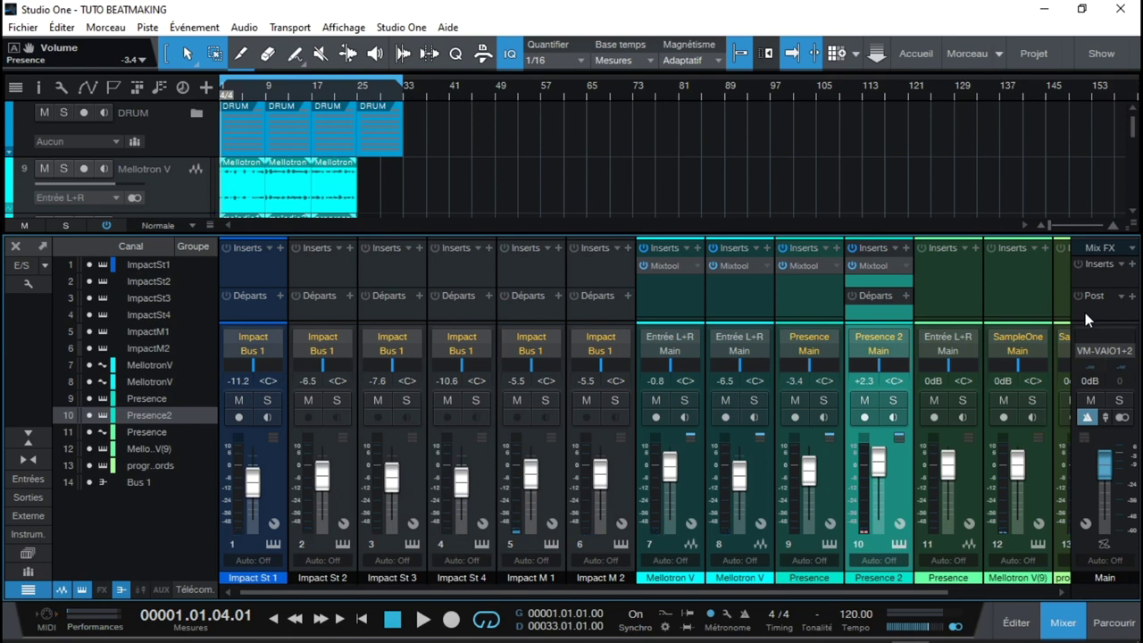
{"action": "key", "text": "F3"}
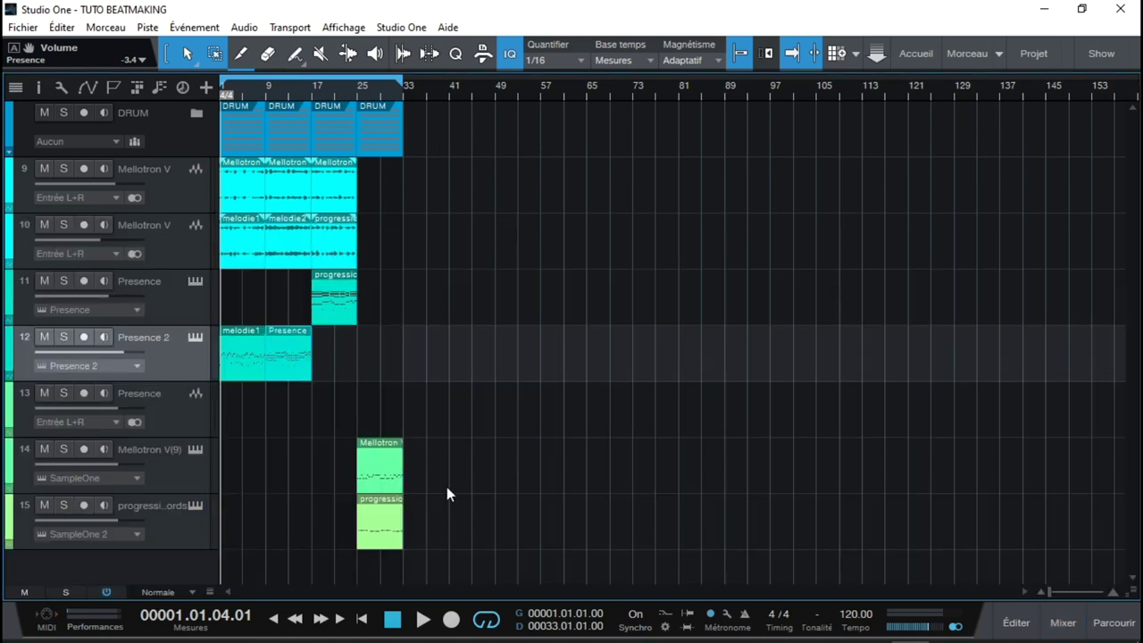